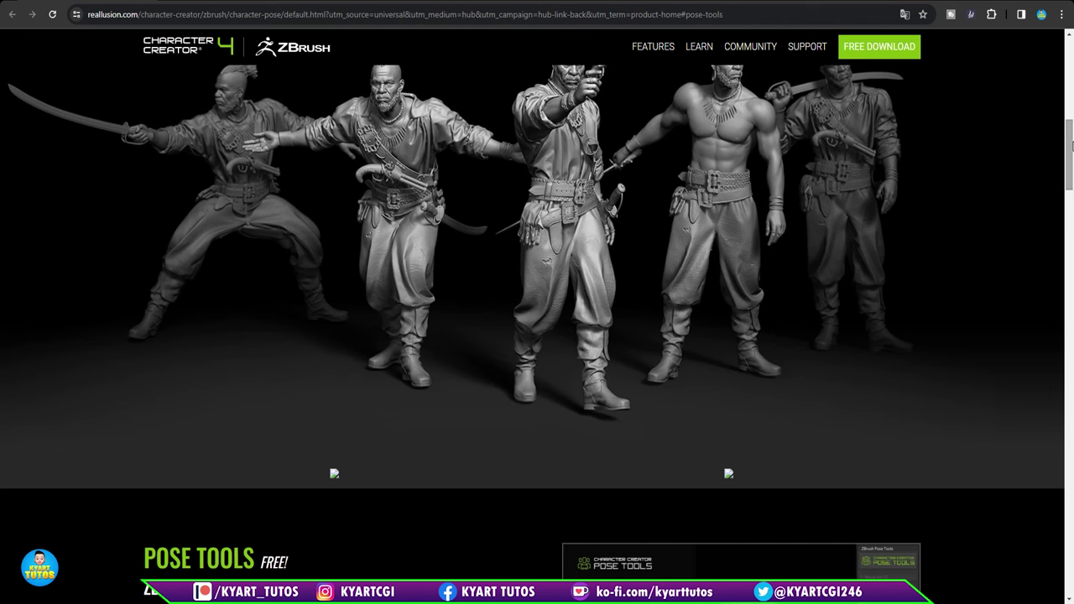
- Browse the Pose Tools feature sections on the Reallusion website
{"action": "scroll", "coordinate": [755, 327], "scroll_direction": "up", "scroll_amount": 5}
{"action": "scroll", "coordinate": [739, 312], "scroll_direction": "up", "scroll_amount": 5}
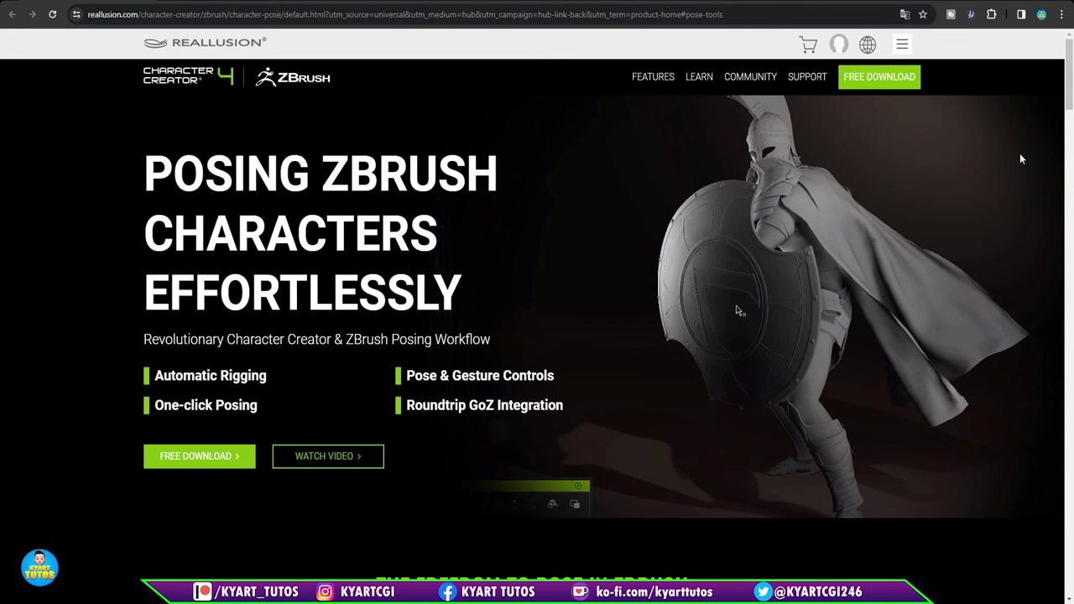
{"action": "left_click_drag", "start_coordinate": [1069, 77], "coordinate": [1069, 79]}
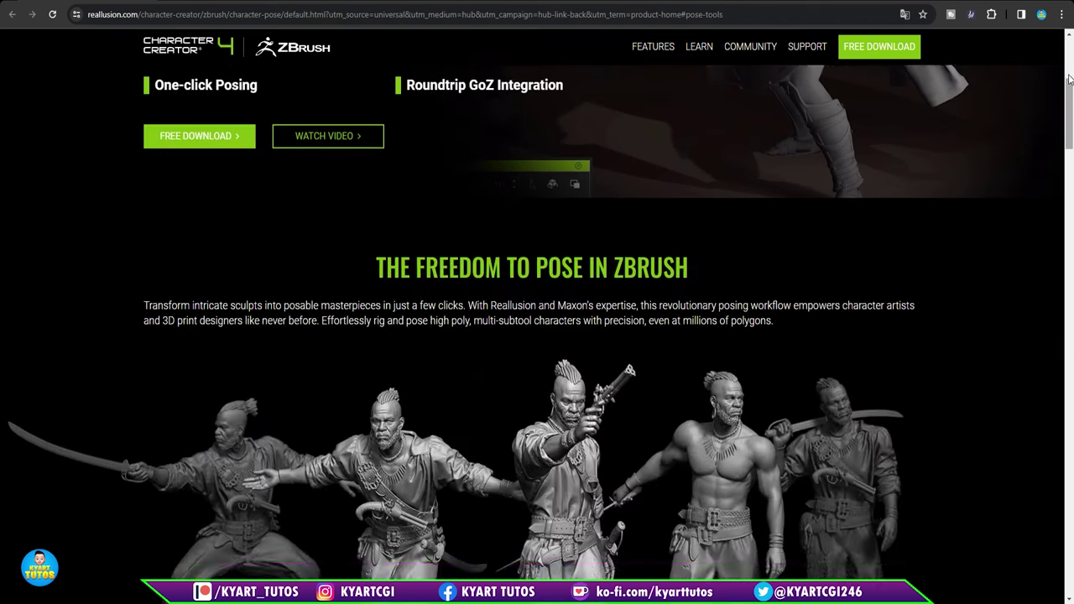
{"action": "scroll", "coordinate": [1049, 92], "scroll_direction": "up", "scroll_amount": 1}
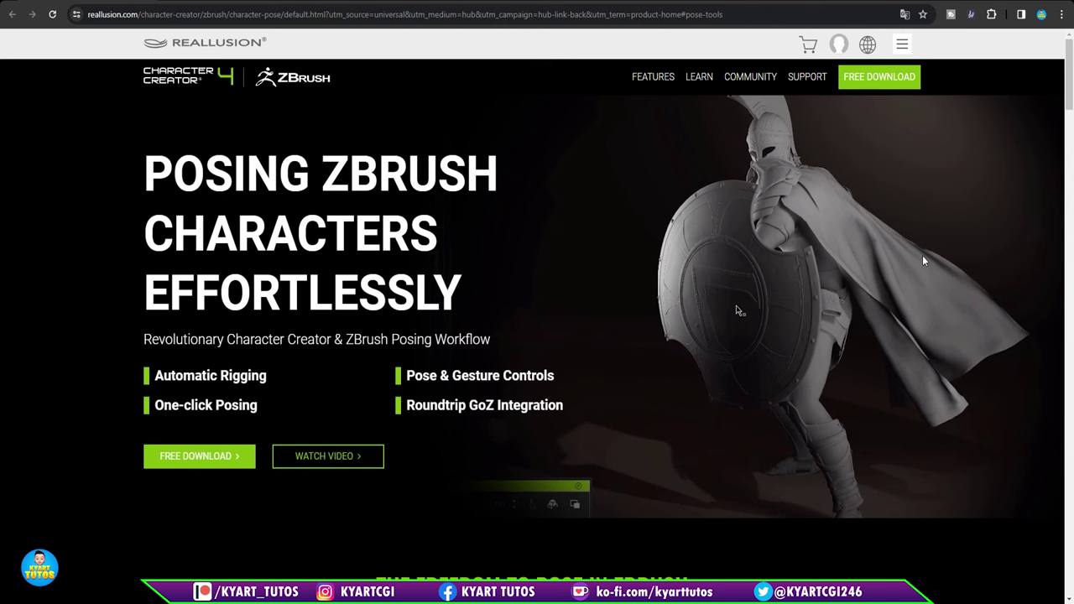
{"action": "scroll", "coordinate": [1068, 84], "scroll_direction": "down", "scroll_amount": 3}
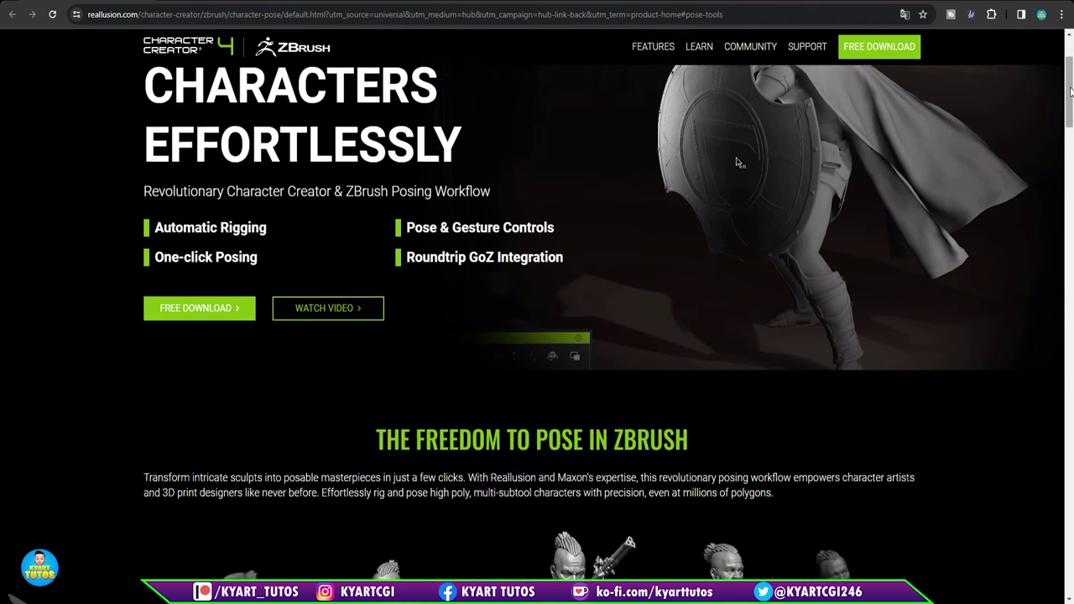
{"action": "scroll", "coordinate": [1068, 81], "scroll_direction": "up", "scroll_amount": 3}
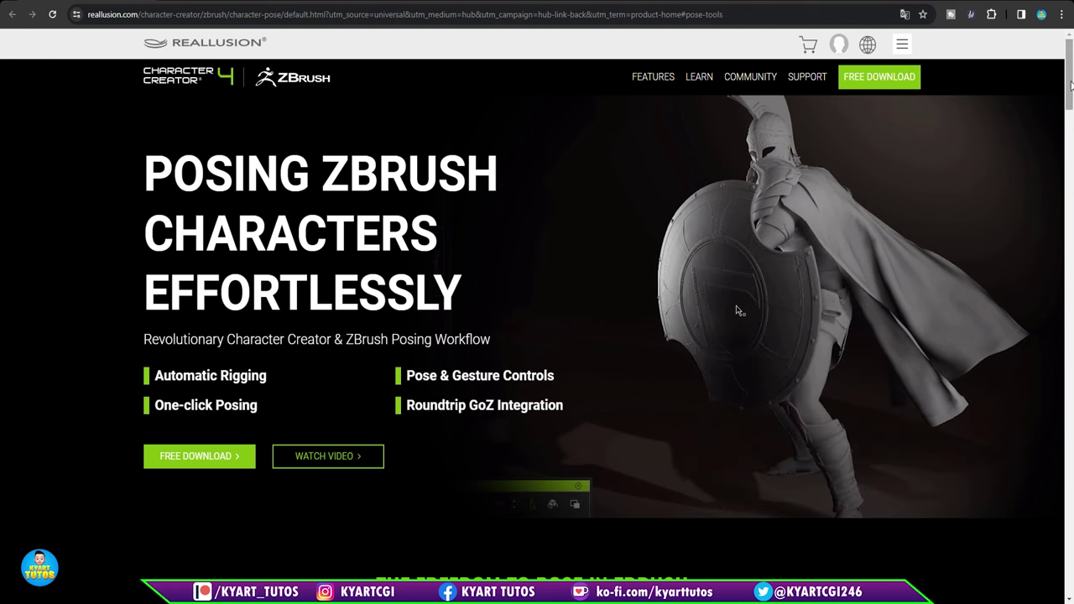
{"action": "scroll", "coordinate": [1071, 83], "scroll_direction": "down", "scroll_amount": 1}
{"action": "scroll", "coordinate": [802, 307], "scroll_direction": "up", "scroll_amount": 1}
{"action": "scroll", "coordinate": [1067, 84], "scroll_direction": "down", "scroll_amount": 1}
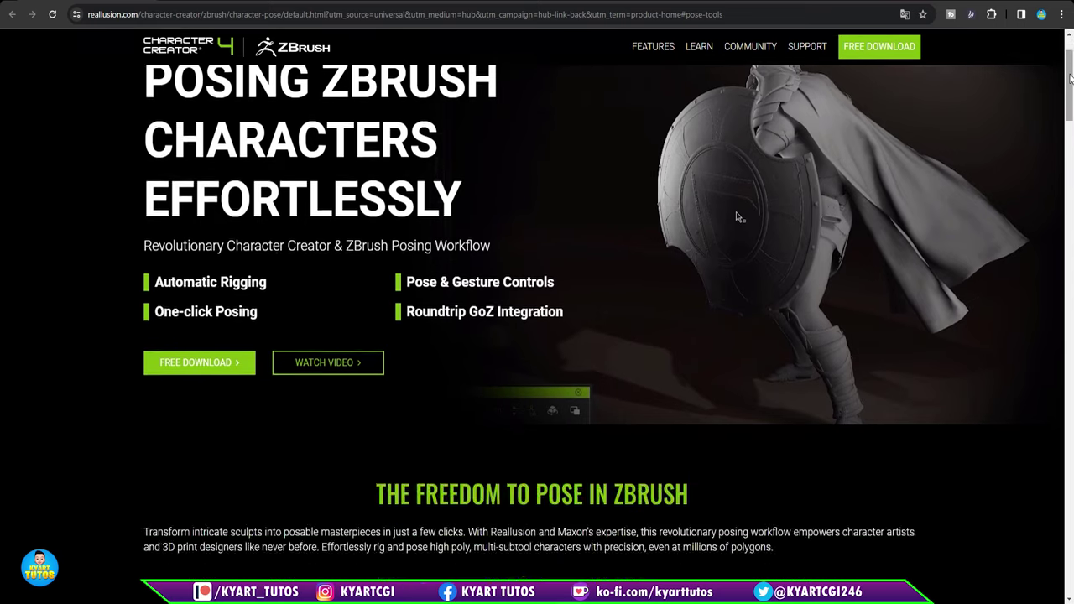
{"action": "scroll", "coordinate": [1067, 84], "scroll_direction": "up", "scroll_amount": 1}
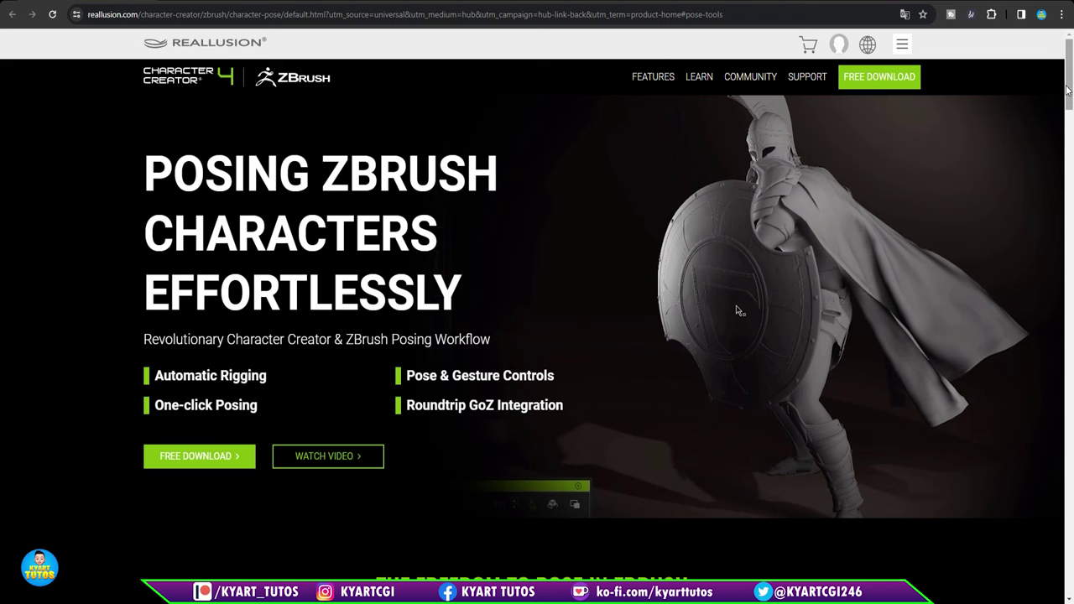
{"action": "scroll", "coordinate": [1070, 90], "scroll_direction": "down", "scroll_amount": 2}
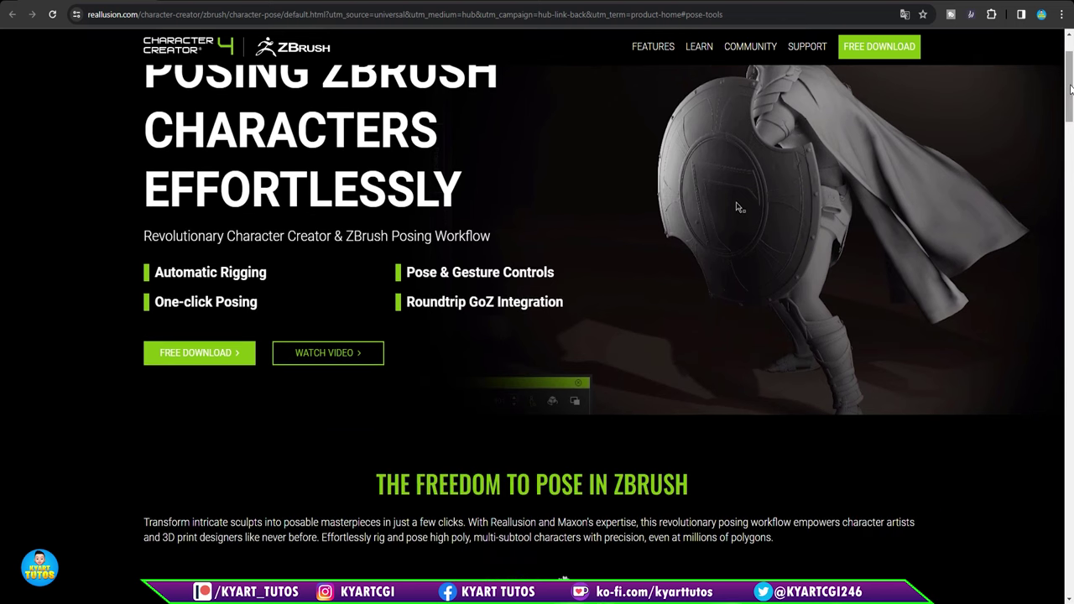
{"action": "scroll", "coordinate": [1069, 92], "scroll_direction": "up", "scroll_amount": 2}
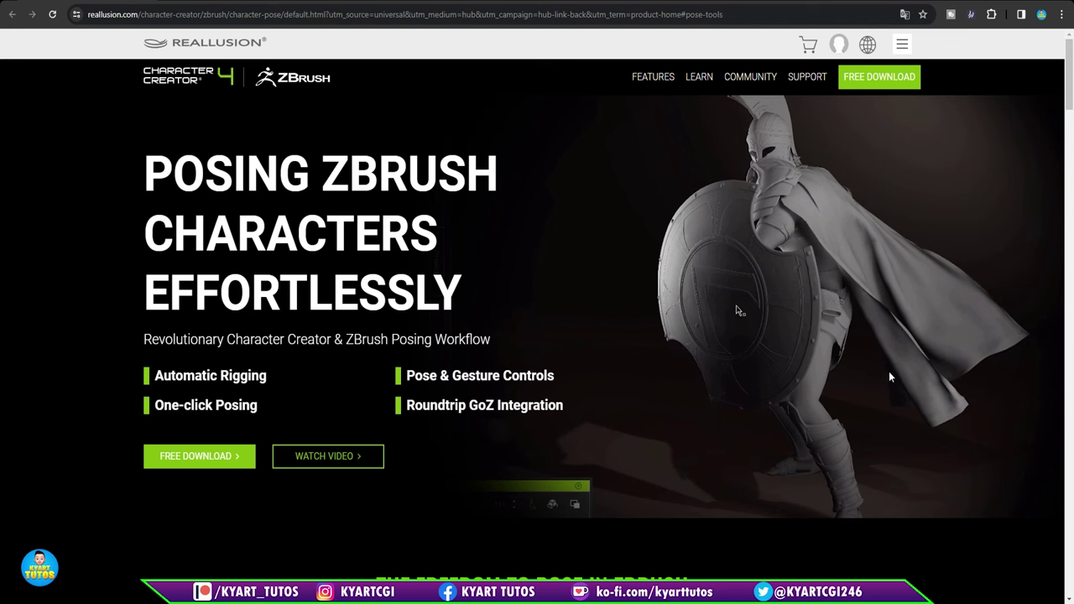
- Replay the One-Click Posing video from the start, then scroll back up the page
{"action": "left_click_drag", "start_coordinate": [1068, 99], "coordinate": [1069, 157]}
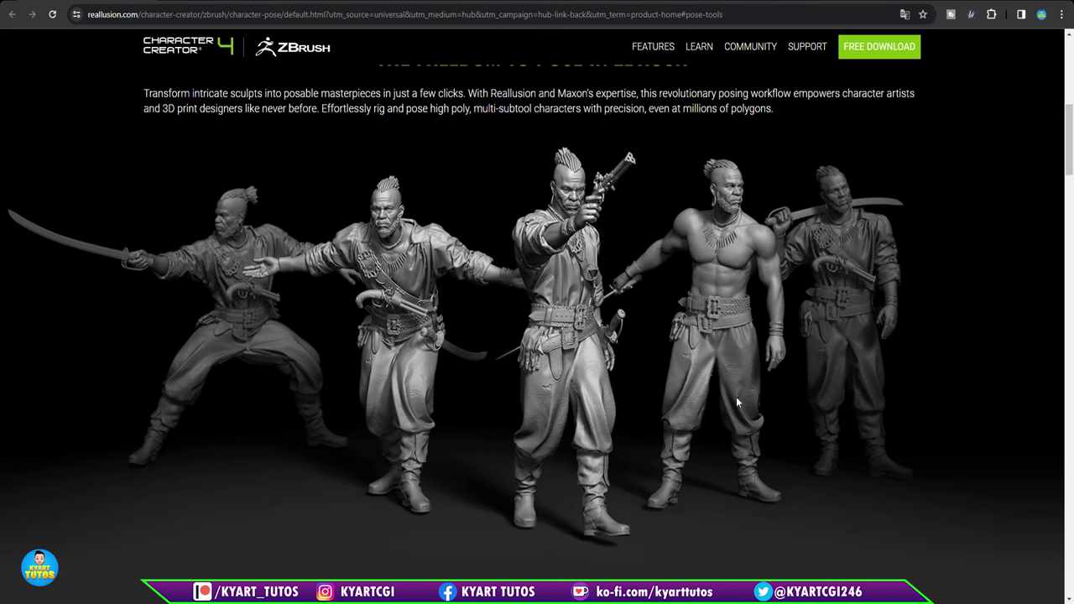
{"action": "left_click_drag", "start_coordinate": [1071, 143], "coordinate": [1070, 203]}
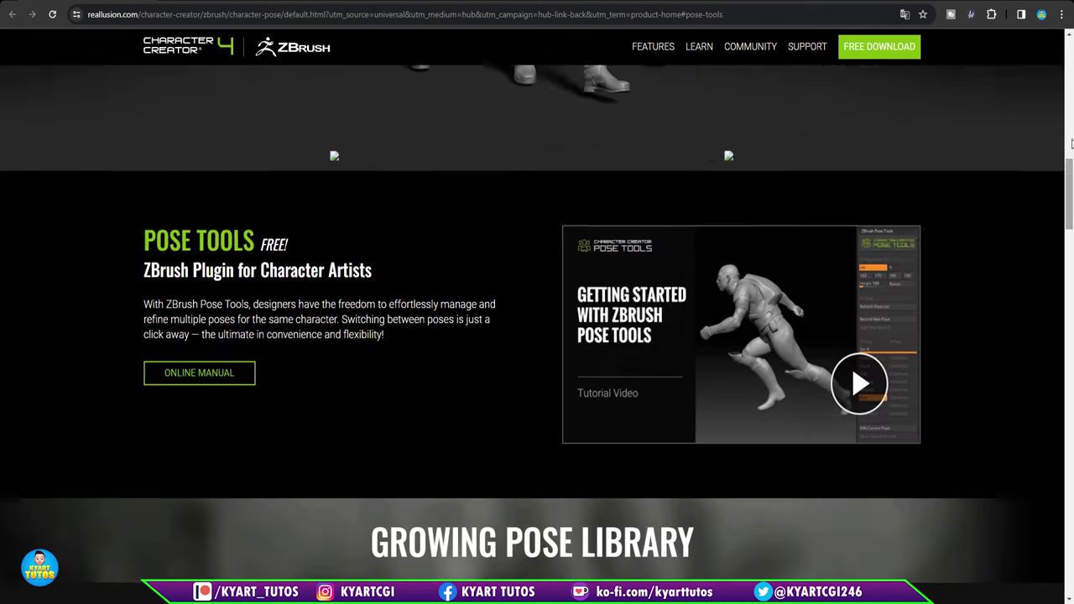
{"action": "scroll", "coordinate": [1070, 202], "scroll_direction": "down", "scroll_amount": 4}
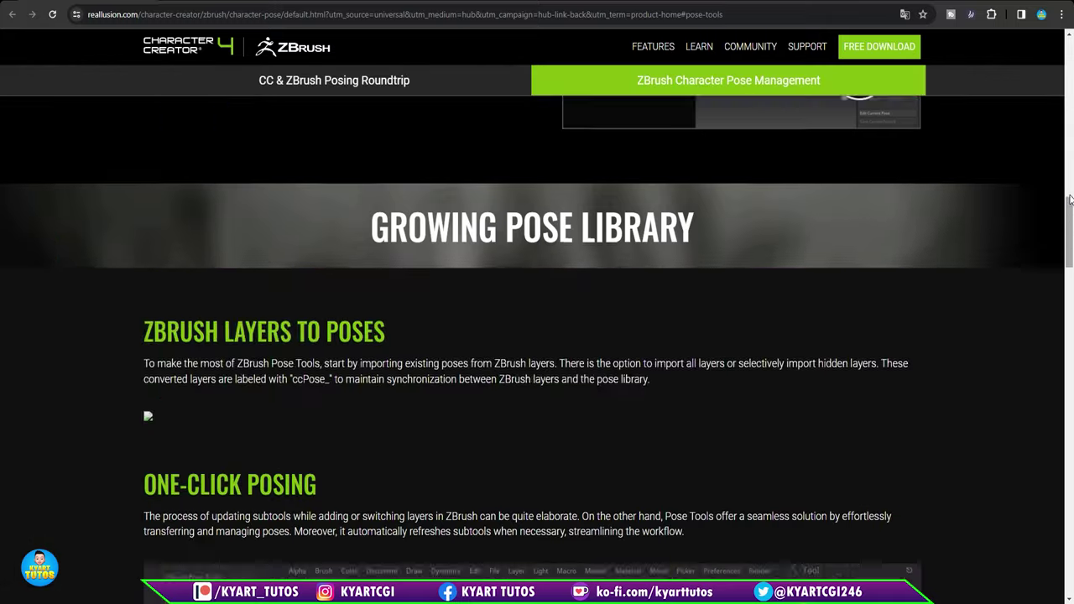
{"action": "scroll", "coordinate": [1070, 201], "scroll_direction": "down", "scroll_amount": 4}
{"action": "scroll", "coordinate": [1070, 199], "scroll_direction": "down", "scroll_amount": 2}
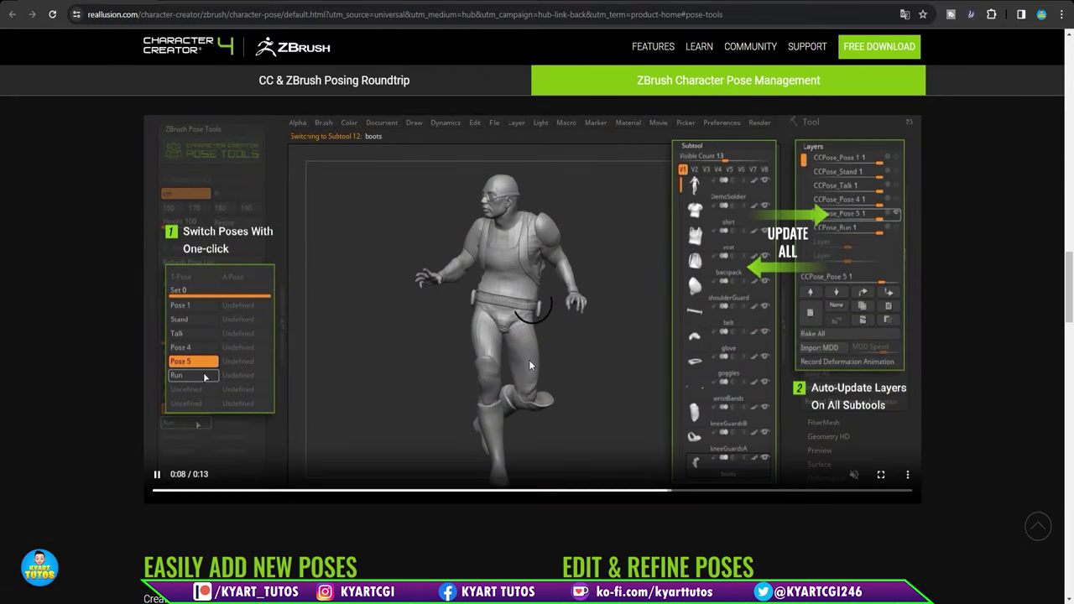
{"action": "left_click", "coordinate": [156, 491]}
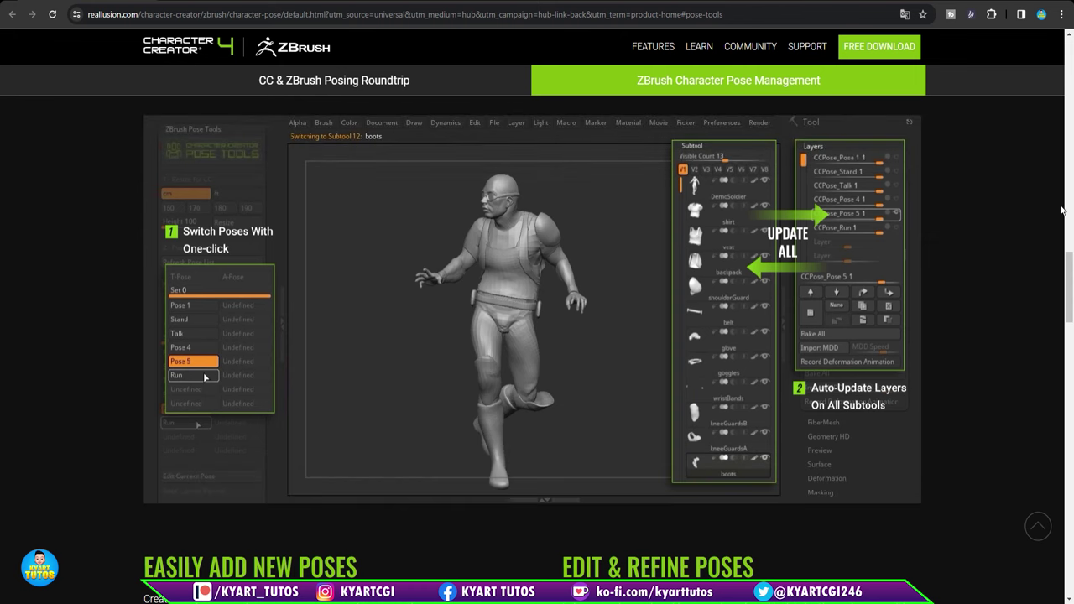
{"action": "scroll", "coordinate": [1071, 282], "scroll_direction": "down", "scroll_amount": 7}
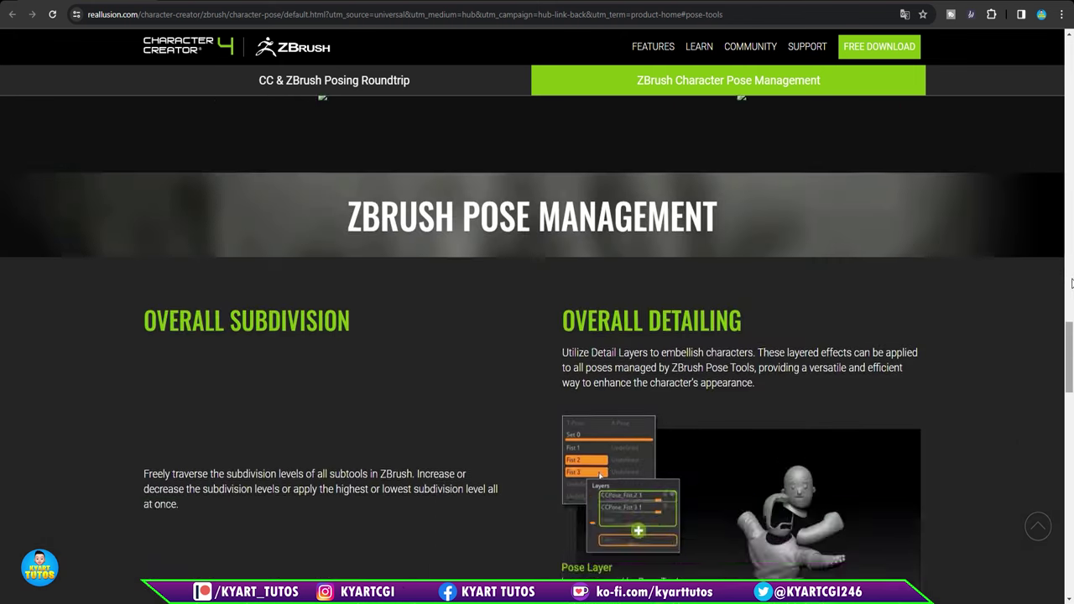
{"action": "scroll", "coordinate": [1071, 283], "scroll_direction": "up", "scroll_amount": 15}
{"action": "scroll", "coordinate": [1071, 283], "scroll_direction": "up", "scroll_amount": 5}
{"action": "scroll", "coordinate": [1071, 282], "scroll_direction": "up", "scroll_amount": 10}
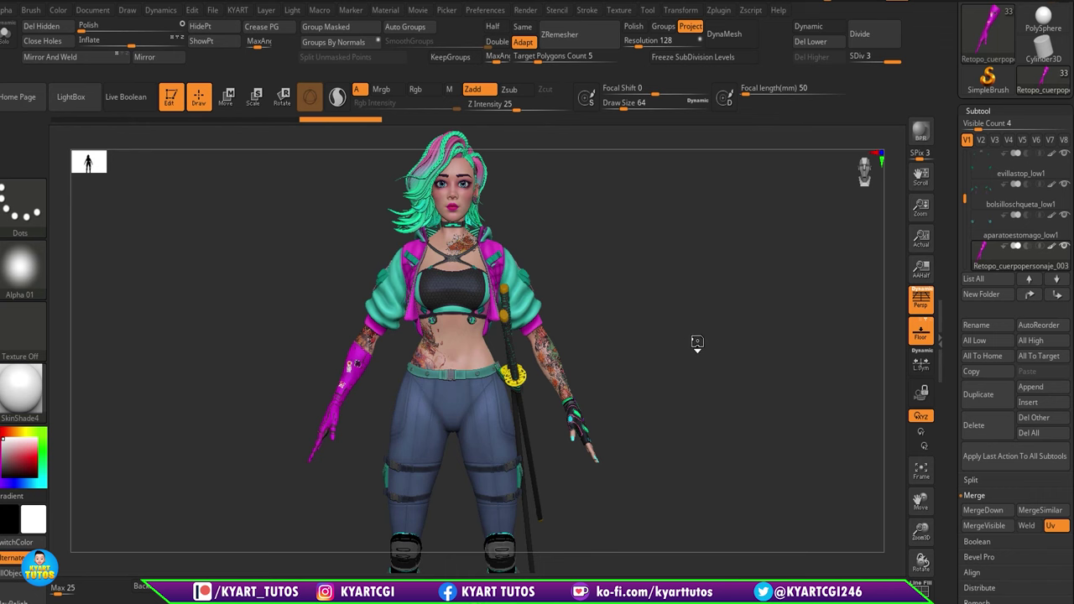
{"action": "left_click_drag", "start_coordinate": [696, 338], "coordinate": [689, 243]}
{"action": "left_click_drag", "start_coordinate": [662, 337], "coordinate": [600, 335]}
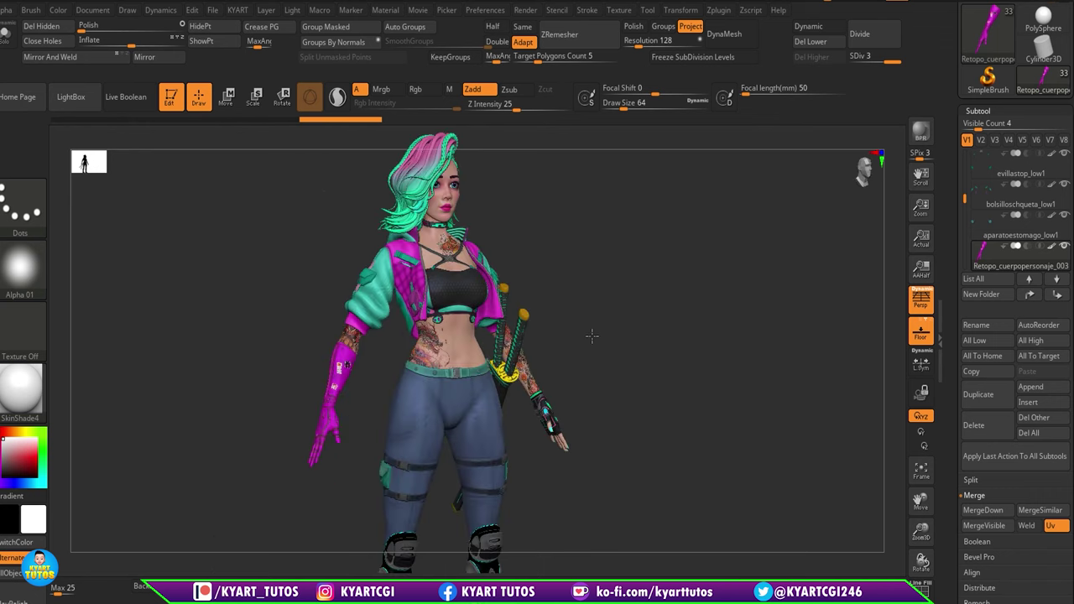
{"action": "mouse_move", "coordinate": [689, 358]}
{"action": "left_mouse_down"}
{"action": "mouse_move", "coordinate": [760, 345]}
{"action": "mouse_move", "coordinate": [683, 350]}
{"action": "mouse_move", "coordinate": [655, 300]}
{"action": "mouse_move", "coordinate": [641, 355]}
{"action": "mouse_move", "coordinate": [634, 335]}
{"action": "mouse_move", "coordinate": [708, 350]}
{"action": "mouse_move", "coordinate": [708, 391]}
{"action": "mouse_move", "coordinate": [704, 330]}
{"action": "left_mouse_up"}
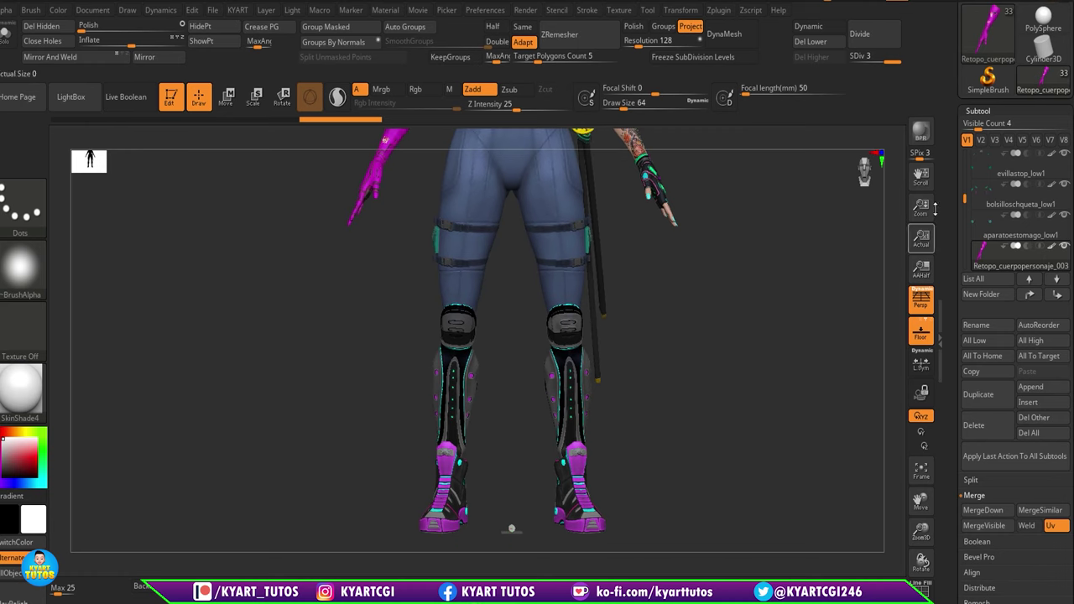
{"action": "left_click_drag", "start_coordinate": [794, 267], "coordinate": [791, 403], "text": "alt"}
{"action": "scroll", "coordinate": [1049, 210], "scroll_direction": "up", "scroll_amount": 2}
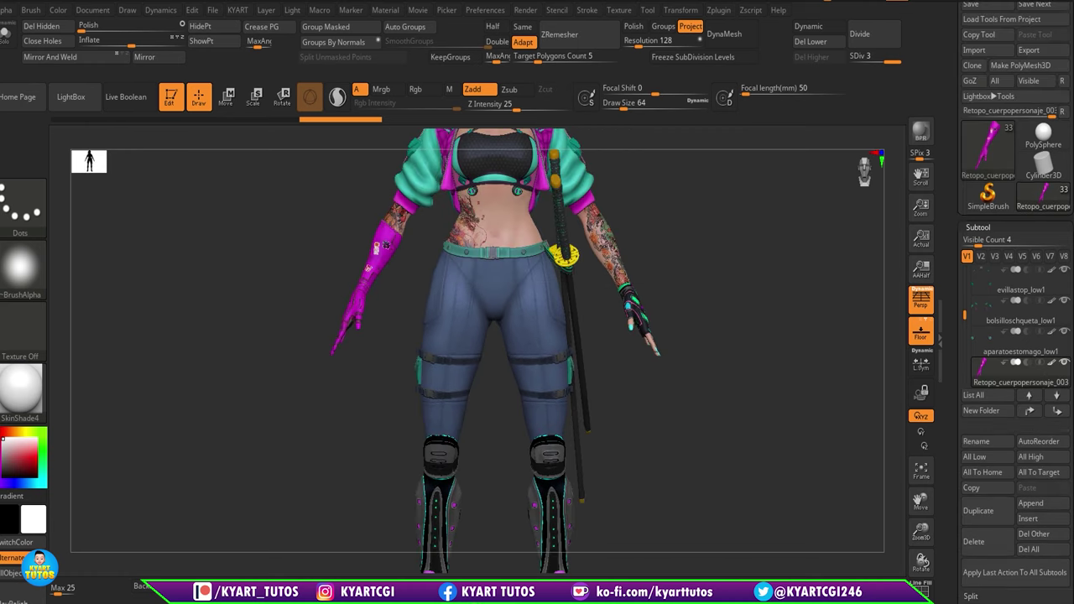
{"action": "scroll", "coordinate": [1028, 176], "scroll_direction": "up", "scroll_amount": 2}
{"action": "scroll", "coordinate": [1011, 151], "scroll_direction": "up", "scroll_amount": 1}
{"action": "mouse_move", "coordinate": [673, 334]}
{"action": "left_mouse_down", "text": "alt"}
{"action": "mouse_move", "coordinate": [703, 343]}
{"action": "mouse_move", "coordinate": [676, 352]}
{"action": "mouse_move", "coordinate": [719, 355]}
{"action": "mouse_move", "coordinate": [678, 352]}
{"action": "mouse_move", "coordinate": [708, 345]}
{"action": "mouse_move", "coordinate": [638, 391]}
{"action": "left_mouse_up", "text": "alt"}
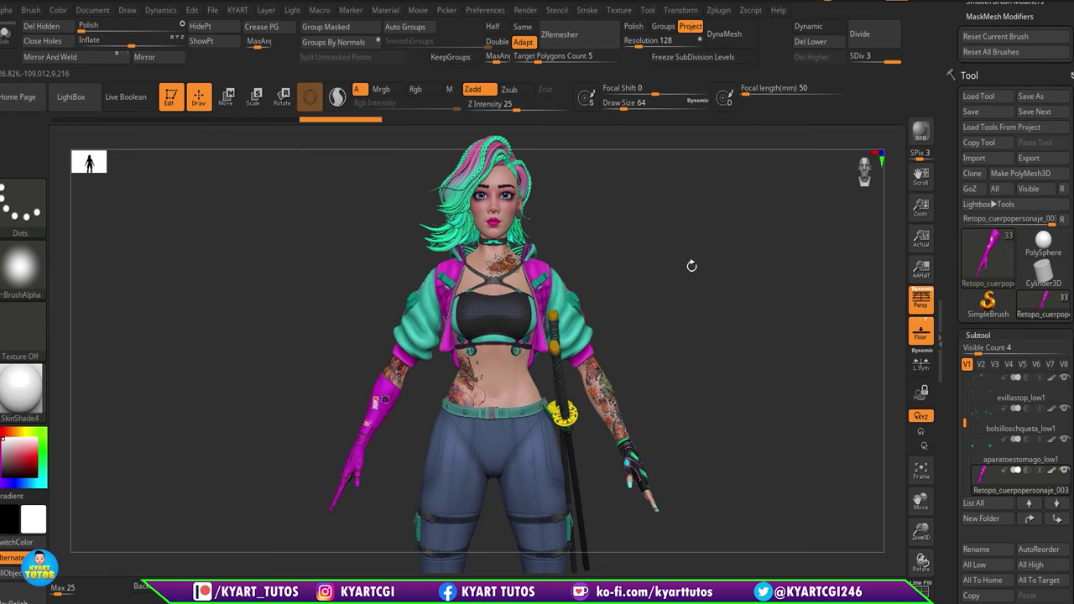
{"action": "left_click_drag", "start_coordinate": [696, 288], "coordinate": [693, 322], "text": "alt"}
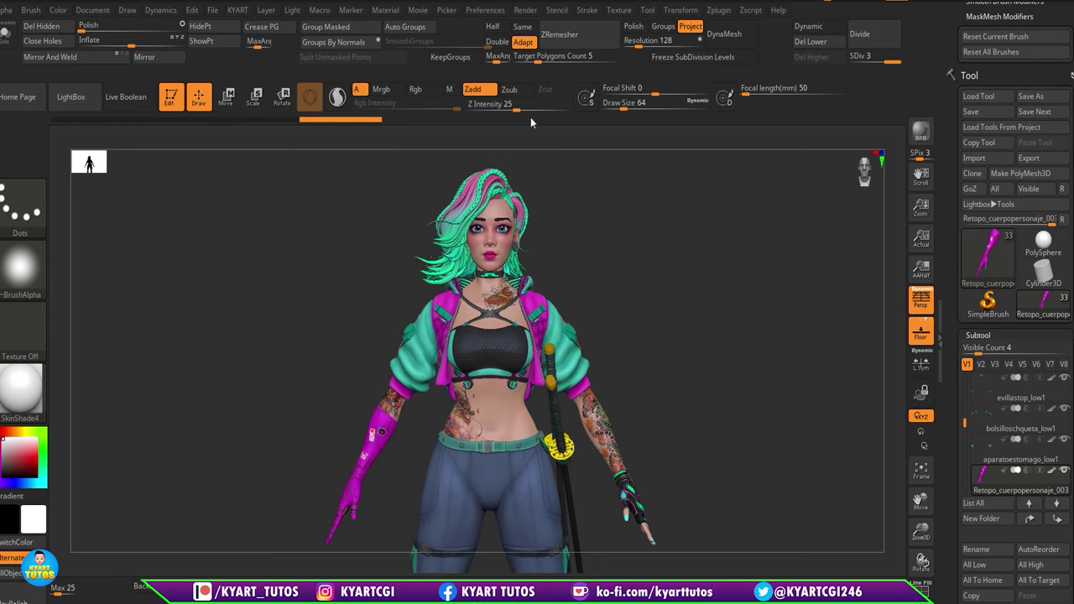
{"action": "left_click", "coordinate": [213, 10]}
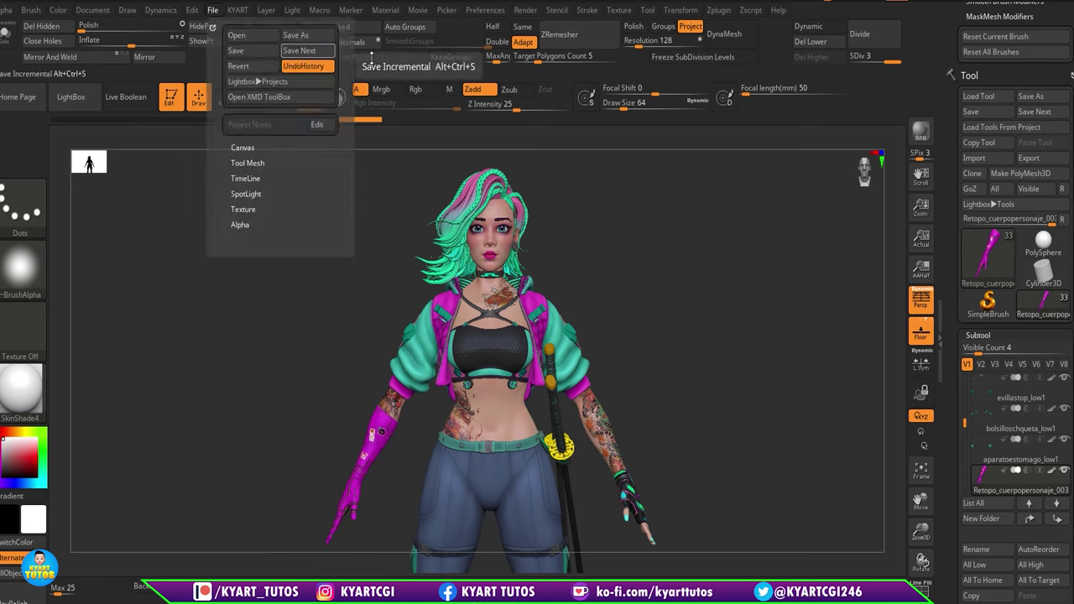
{"action": "mouse_move", "coordinate": [668, 337]}
{"action": "left_mouse_down"}
{"action": "mouse_move", "coordinate": [724, 316]}
{"action": "mouse_move", "coordinate": [666, 303]}
{"action": "left_mouse_up"}
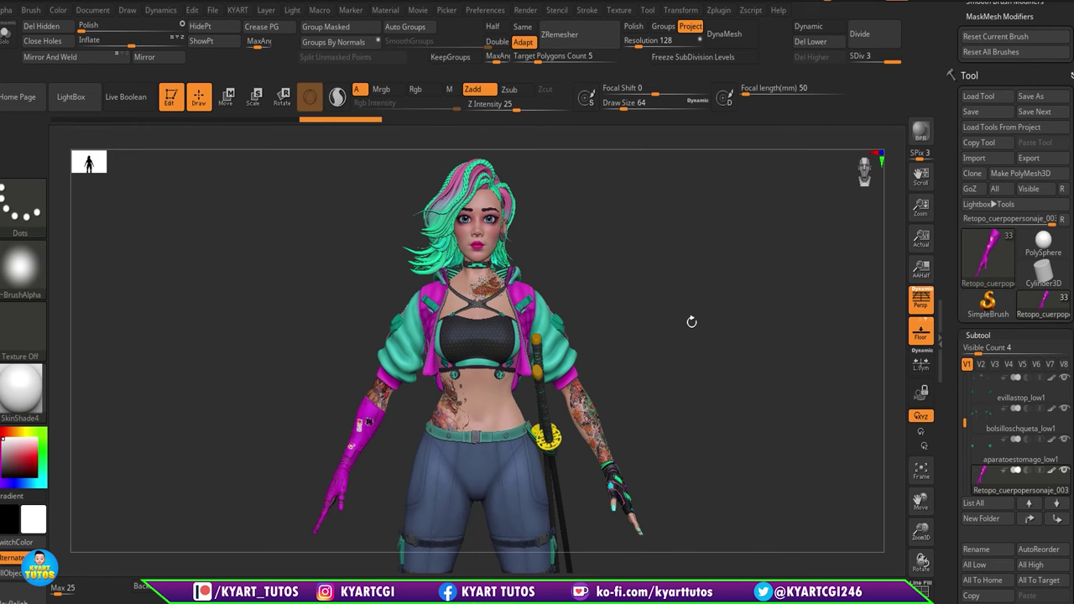
{"action": "mouse_move", "coordinate": [692, 321]}
{"action": "left_mouse_down"}
{"action": "mouse_move", "coordinate": [646, 342]}
{"action": "mouse_move", "coordinate": [690, 343]}
{"action": "left_mouse_up"}
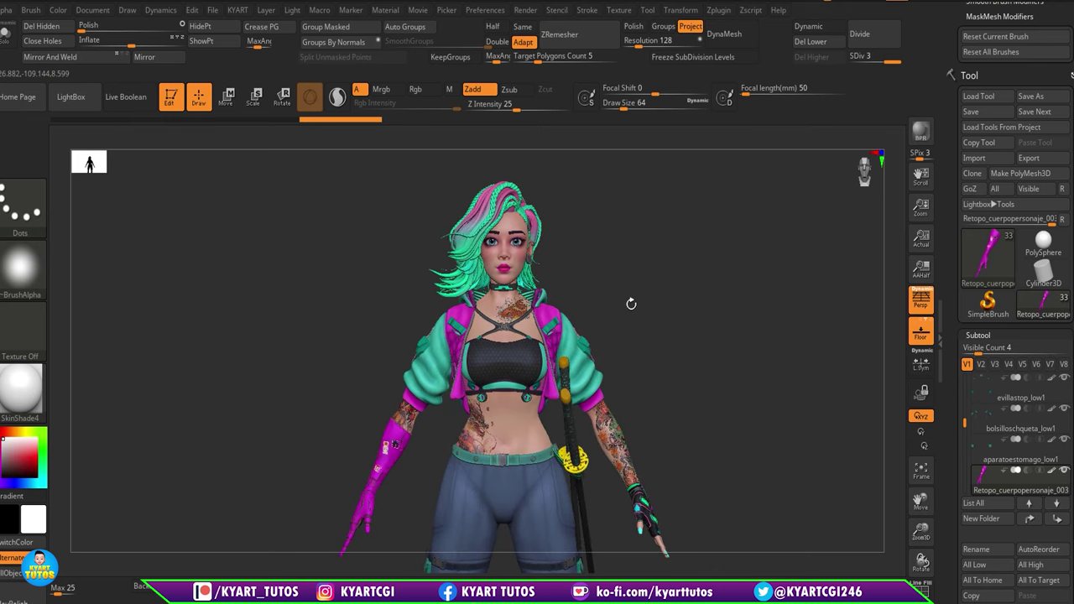
{"action": "key", "text": "Tab"}
{"action": "mouse_move", "coordinate": [666, 423]}
{"action": "left_mouse_down", "text": "alt"}
{"action": "mouse_move", "coordinate": [736, 335]}
{"action": "mouse_move", "coordinate": [588, 368]}
{"action": "mouse_move", "coordinate": [739, 354]}
{"action": "mouse_move", "coordinate": [751, 339]}
{"action": "mouse_move", "coordinate": [662, 353]}
{"action": "mouse_move", "coordinate": [674, 343]}
{"action": "mouse_move", "coordinate": [701, 390]}
{"action": "mouse_move", "coordinate": [638, 389]}
{"action": "mouse_move", "coordinate": [719, 376]}
{"action": "mouse_move", "coordinate": [720, 311]}
{"action": "mouse_move", "coordinate": [736, 352]}
{"action": "mouse_move", "coordinate": [740, 448]}
{"action": "left_mouse_up", "text": "alt"}
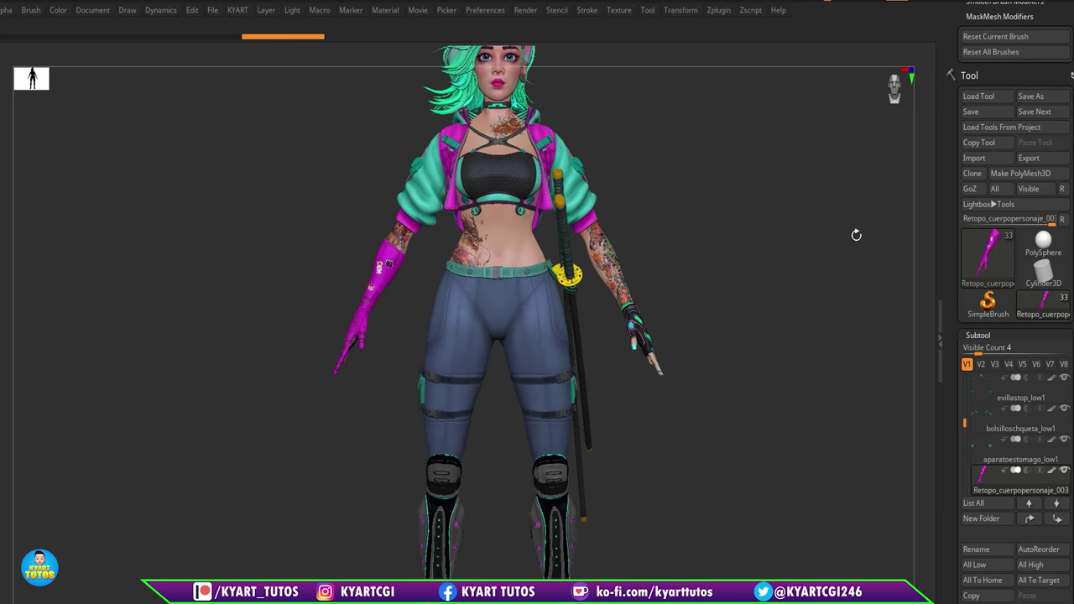
{"action": "key", "text": "Tab"}
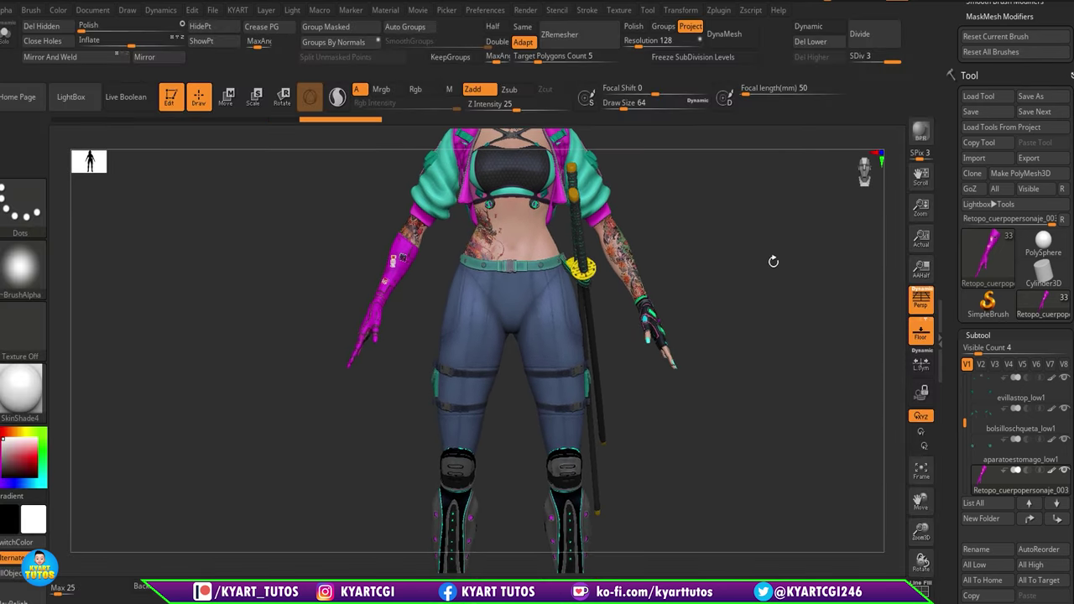
{"action": "left_click_drag", "start_coordinate": [772, 260], "coordinate": [768, 353], "text": "alt"}
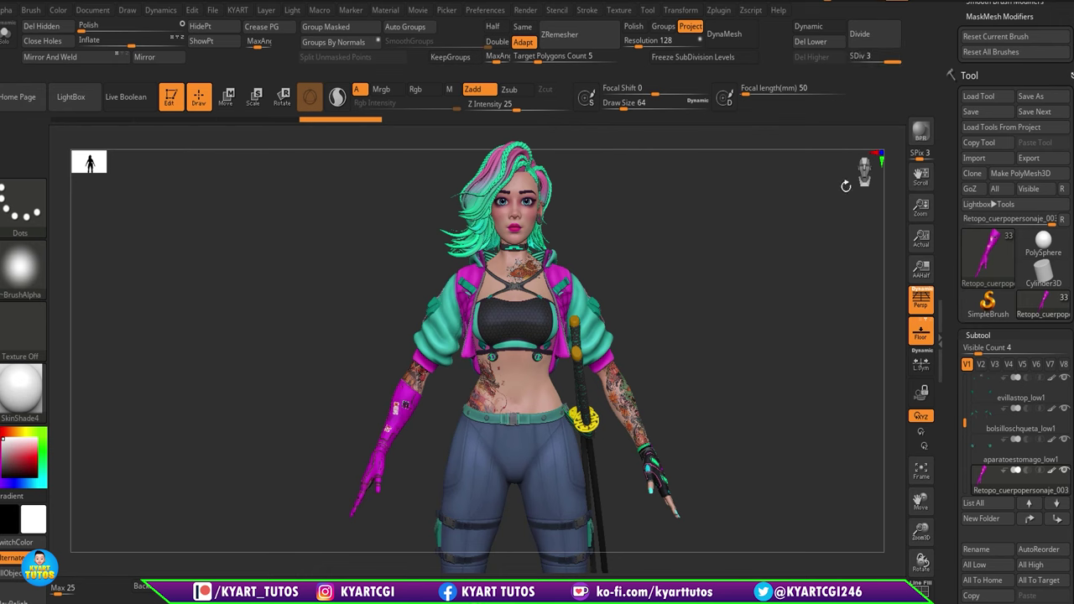
- Drop all subtools to SDiv 1, reframe the character, and open the brush palette in the left tray
{"action": "scroll", "coordinate": [1016, 352], "scroll_direction": "down", "scroll_amount": 2}
{"action": "scroll", "coordinate": [1015, 335], "scroll_direction": "down", "scroll_amount": 4}
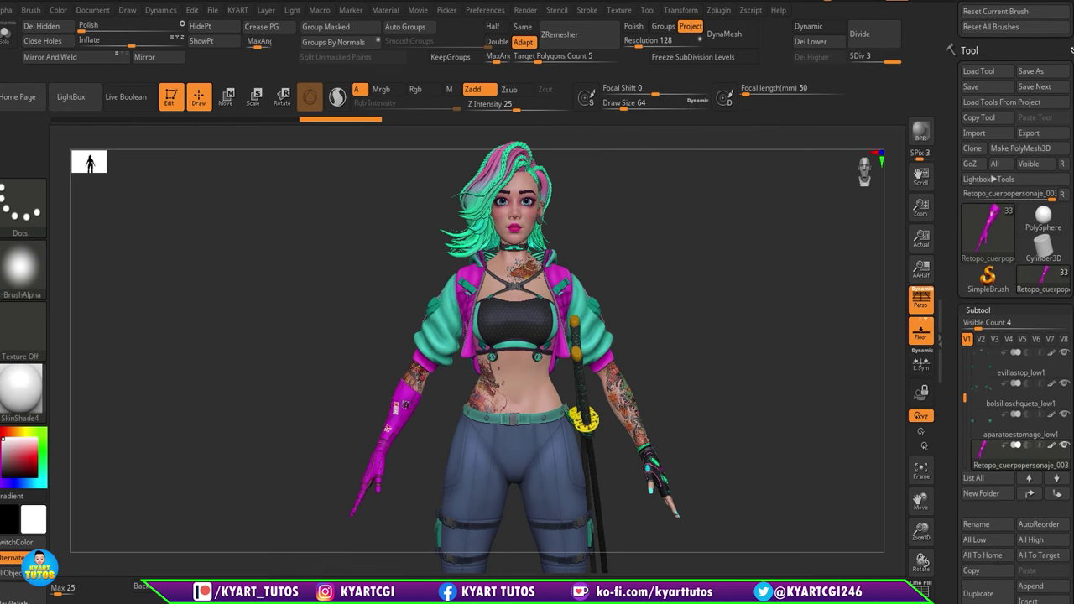
{"action": "scroll", "coordinate": [1015, 335], "scroll_direction": "down", "scroll_amount": 4}
{"action": "scroll", "coordinate": [1015, 336], "scroll_direction": "down", "scroll_amount": 4}
{"action": "scroll", "coordinate": [1015, 336], "scroll_direction": "down", "scroll_amount": 4}
{"action": "scroll", "coordinate": [978, 191], "scroll_direction": "up", "scroll_amount": 4}
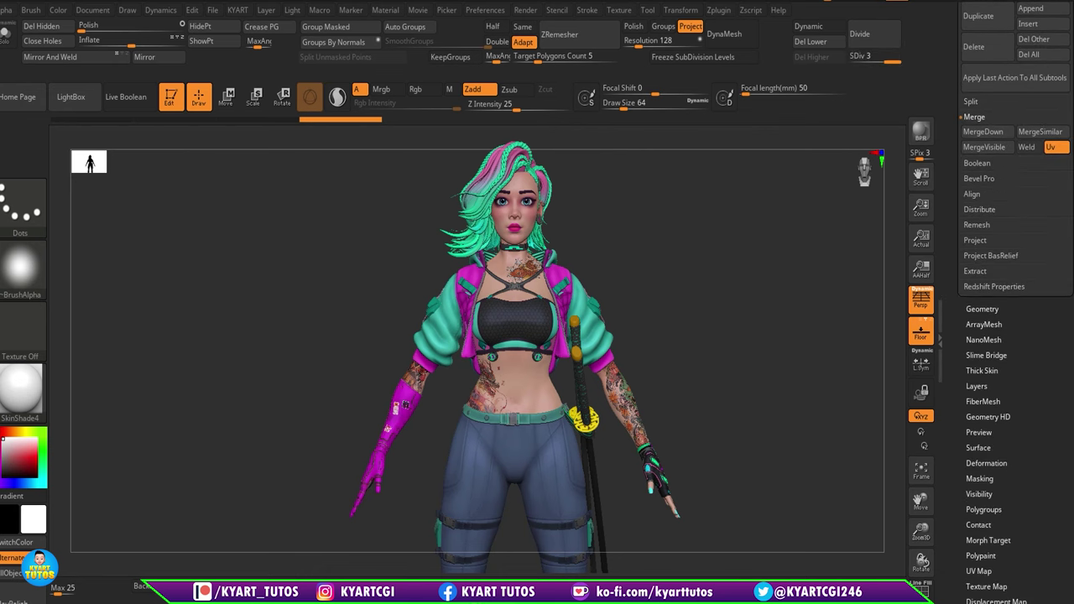
{"action": "scroll", "coordinate": [978, 191], "scroll_direction": "up", "scroll_amount": 5}
{"action": "scroll", "coordinate": [978, 192], "scroll_direction": "up", "scroll_amount": 5}
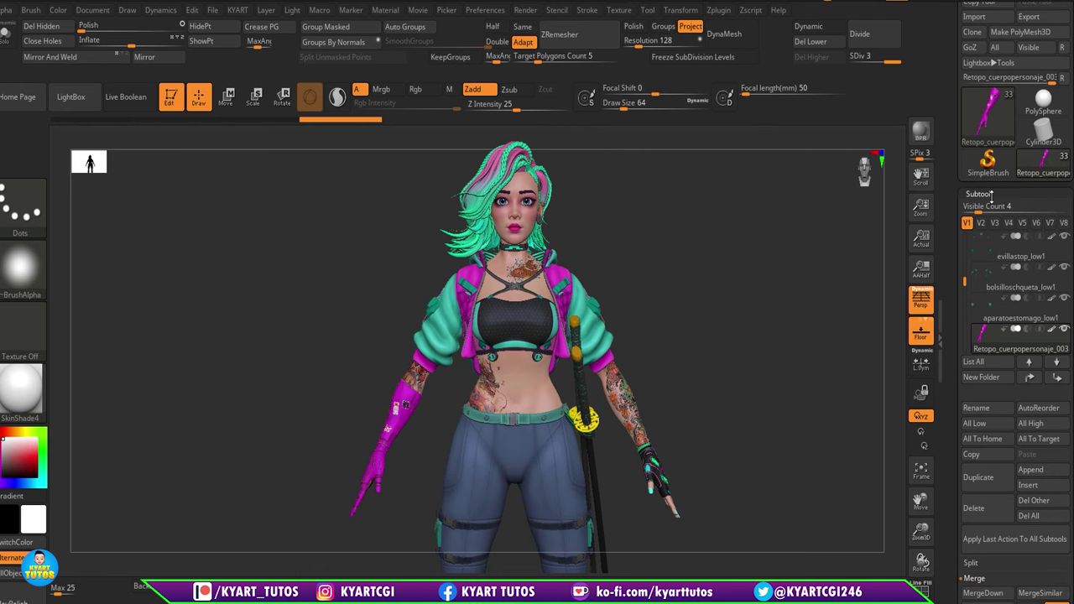
{"action": "left_click", "coordinate": [987, 425]}
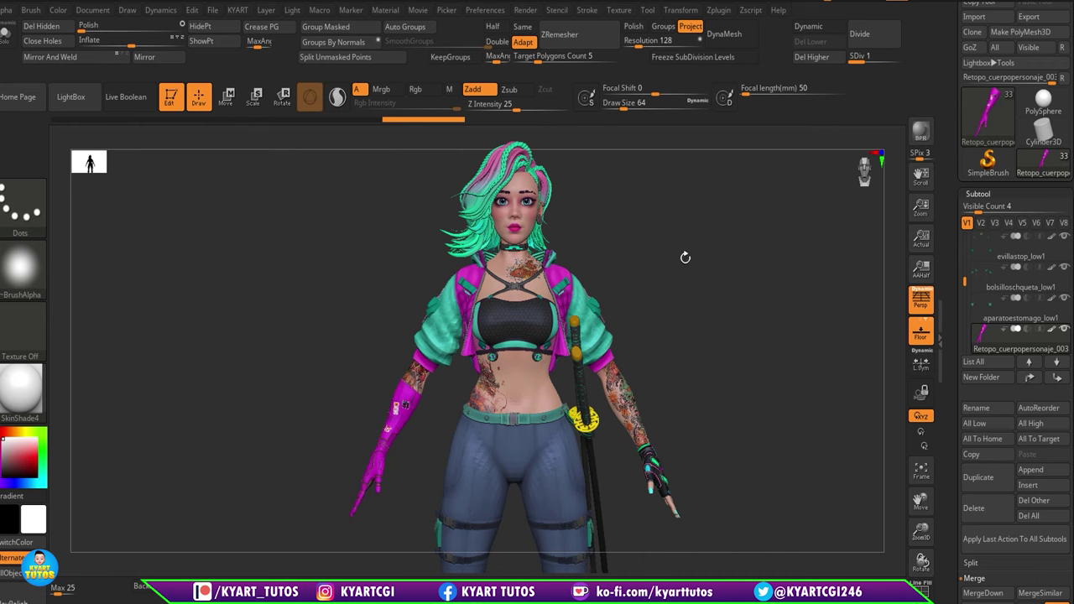
{"action": "left_click_drag", "start_coordinate": [698, 277], "coordinate": [729, 294], "text": "alt"}
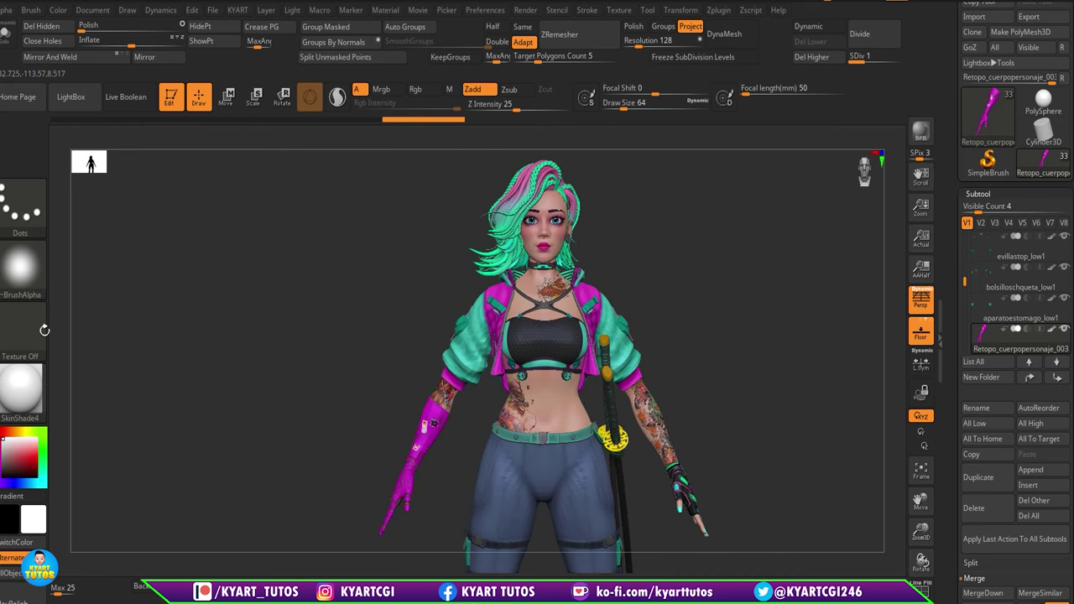
{"action": "left_click", "coordinate": [1, 336]}
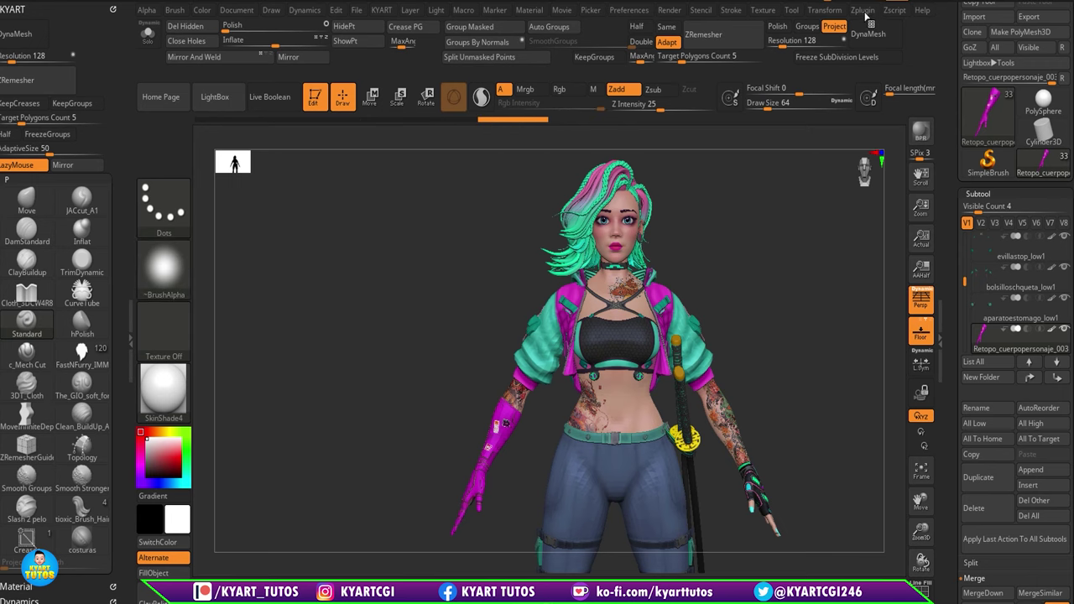
- Dock the Zplugin palette in the left tray and expand ZBrush Pose Tools
{"action": "left_click", "coordinate": [864, 12]}
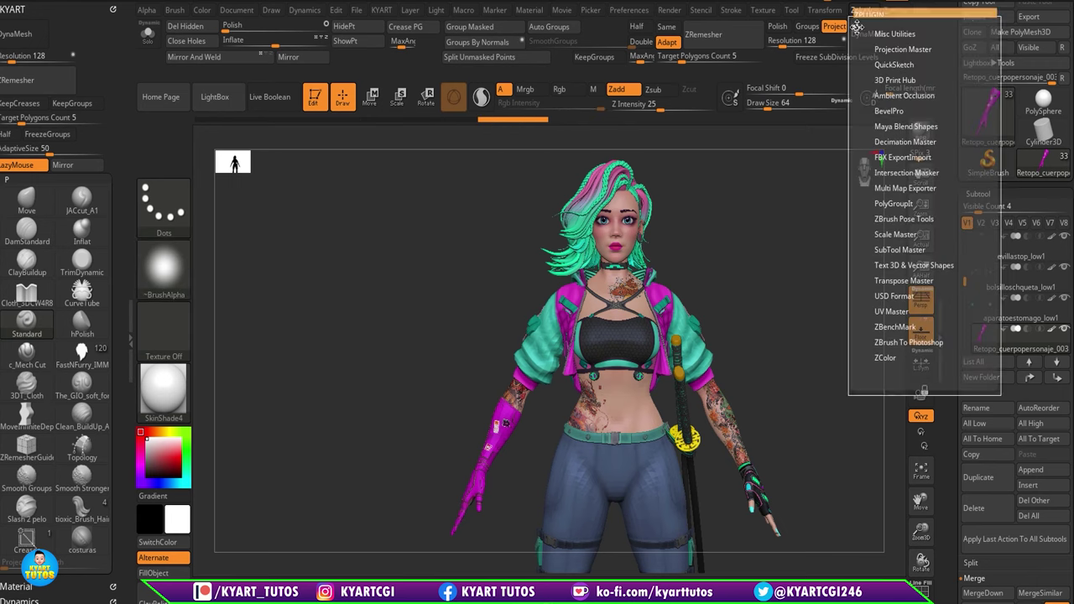
{"action": "left_click", "coordinate": [856, 20]}
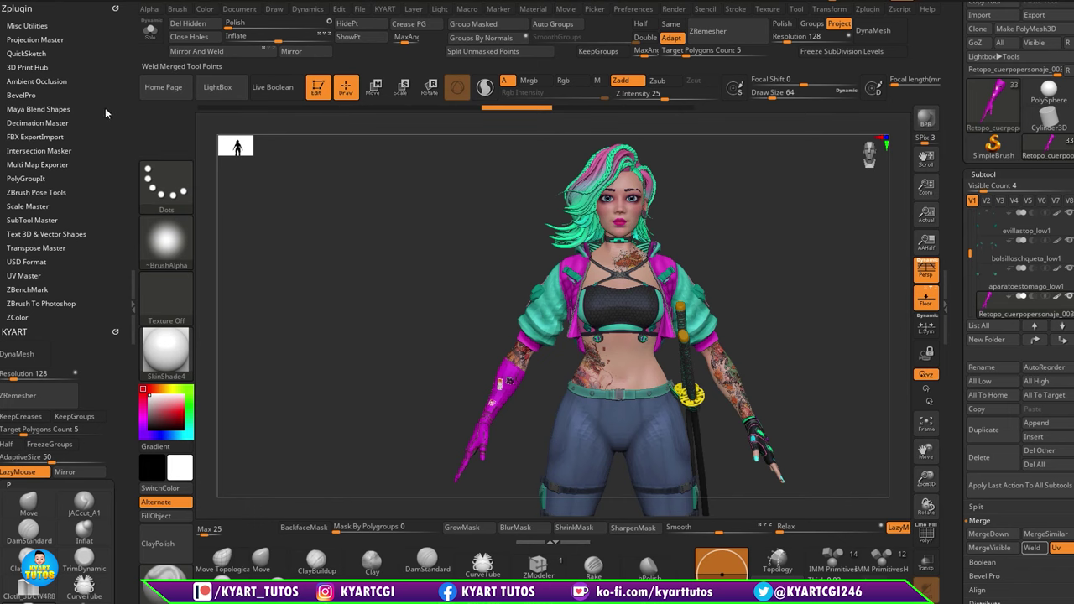
{"action": "left_click", "coordinate": [44, 193]}
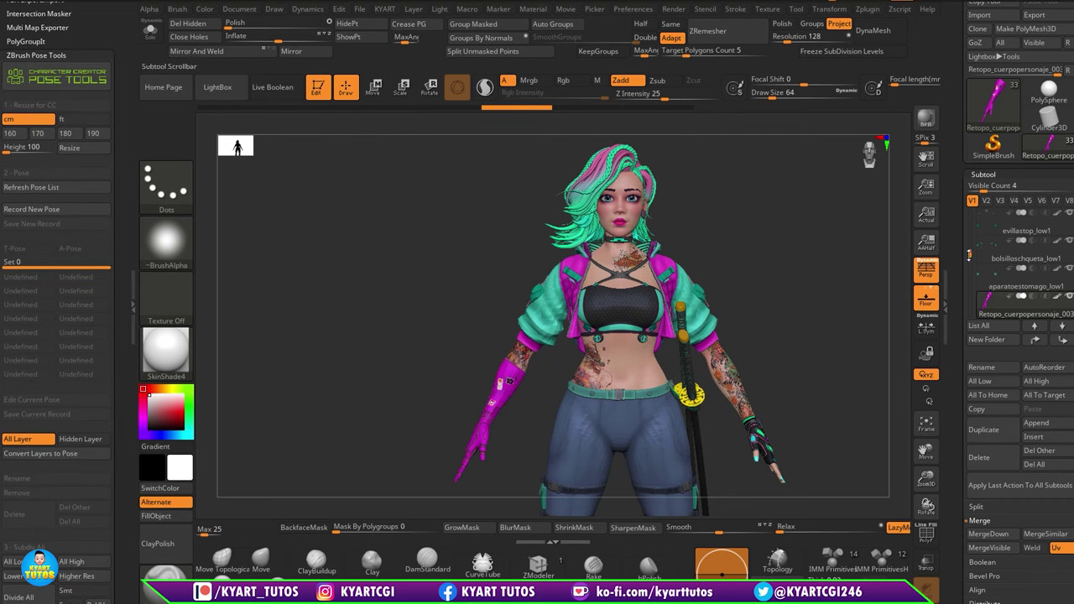
{"action": "scroll", "coordinate": [986, 220], "scroll_direction": "up", "scroll_amount": 3}
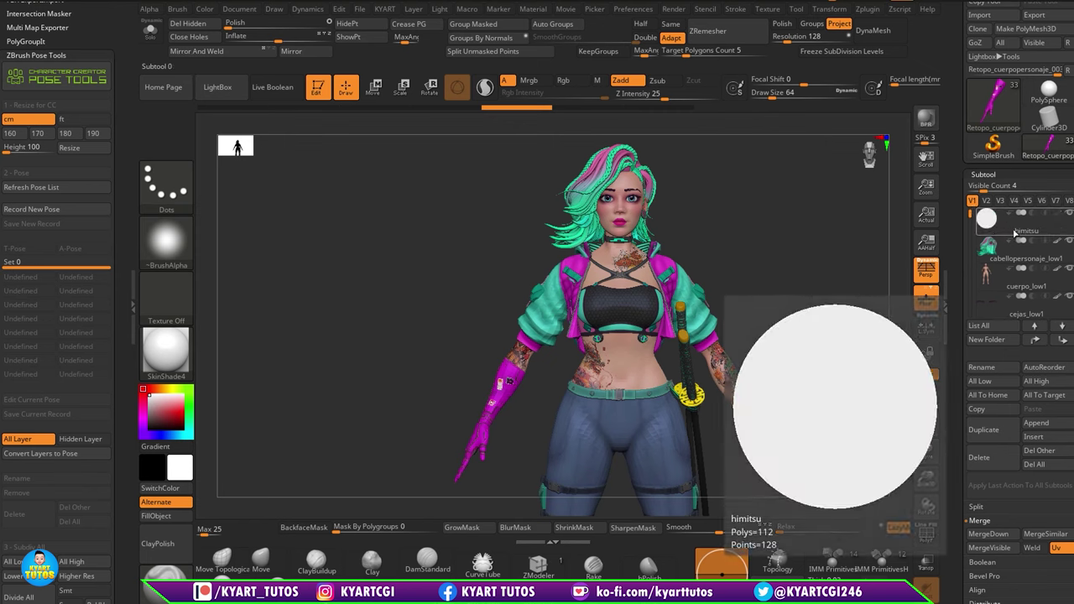
- Delete the himitsu subtool, then orbit the character to inspect it from all sides
{"action": "left_click", "coordinate": [1009, 235]}
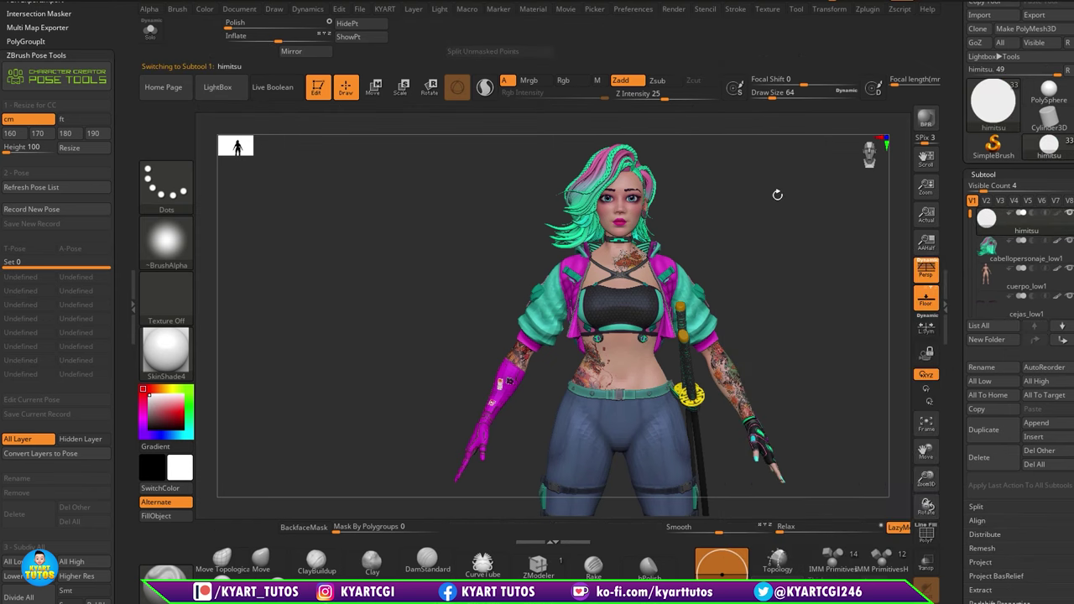
{"action": "left_click", "coordinate": [995, 461]}
{"action": "left_click", "coordinate": [887, 487]}
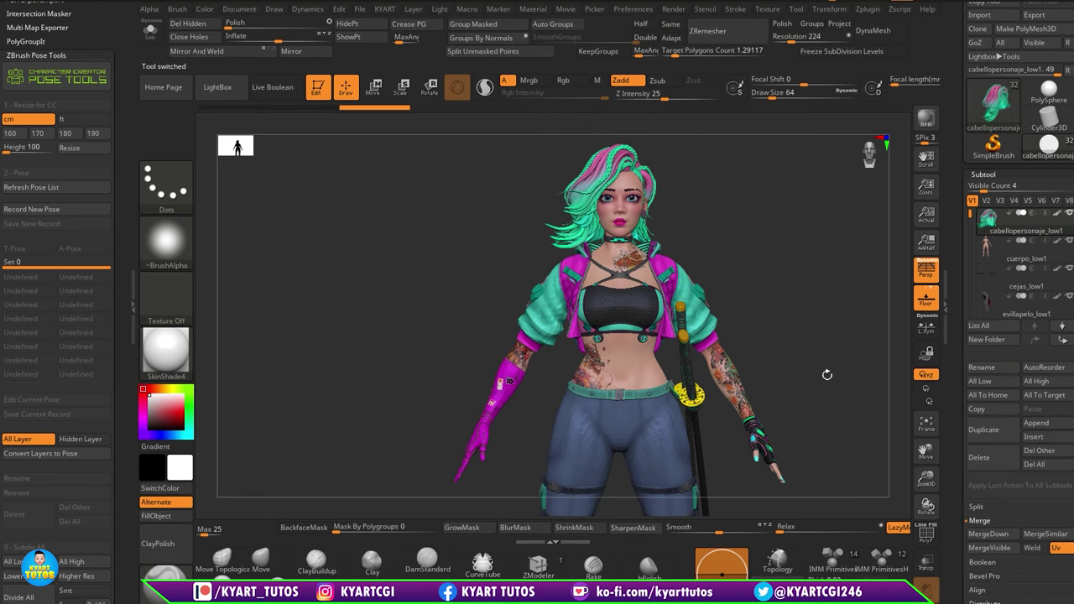
{"action": "left_click_drag", "start_coordinate": [792, 292], "coordinate": [732, 264], "text": "alt"}
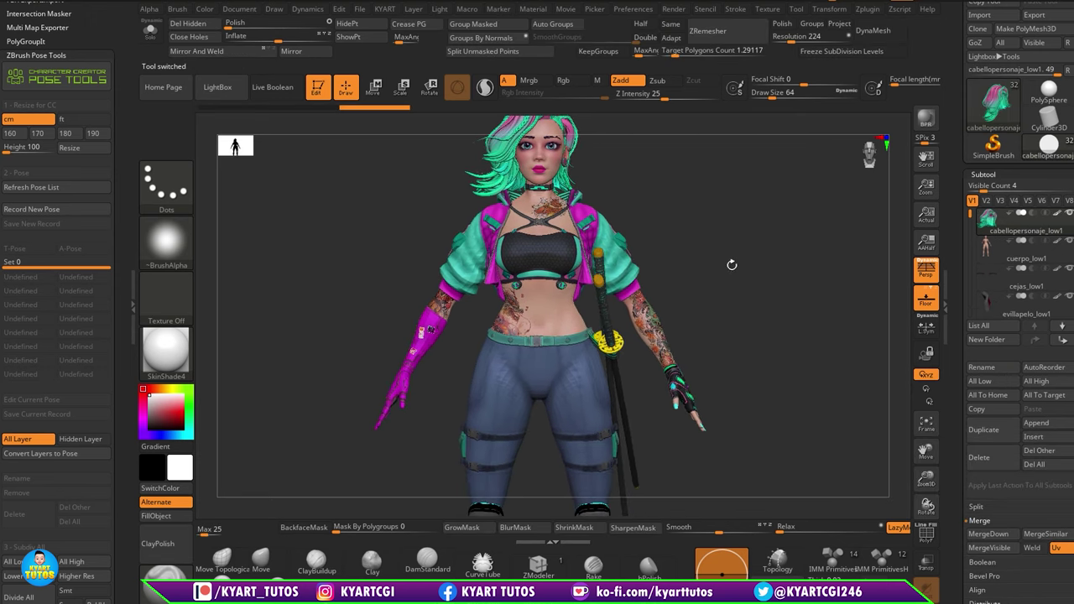
{"action": "mouse_move", "coordinate": [769, 326]}
{"action": "left_mouse_down"}
{"action": "mouse_move", "coordinate": [769, 336]}
{"action": "mouse_move", "coordinate": [789, 316]}
{"action": "left_mouse_up"}
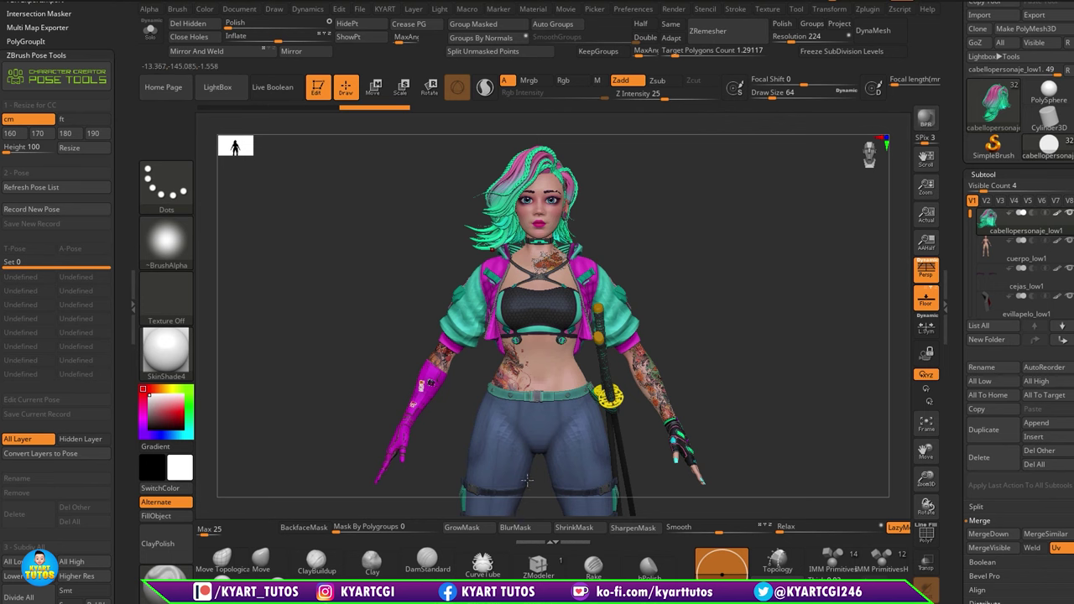
- Zoom out to a full-length view and select the cabellopersonaje_low1 hair subtool
{"action": "mouse_move", "coordinate": [713, 336]}
{"action": "left_mouse_down"}
{"action": "mouse_move", "coordinate": [722, 336]}
{"action": "mouse_move", "coordinate": [693, 364]}
{"action": "mouse_move", "coordinate": [731, 246]}
{"action": "left_mouse_up"}
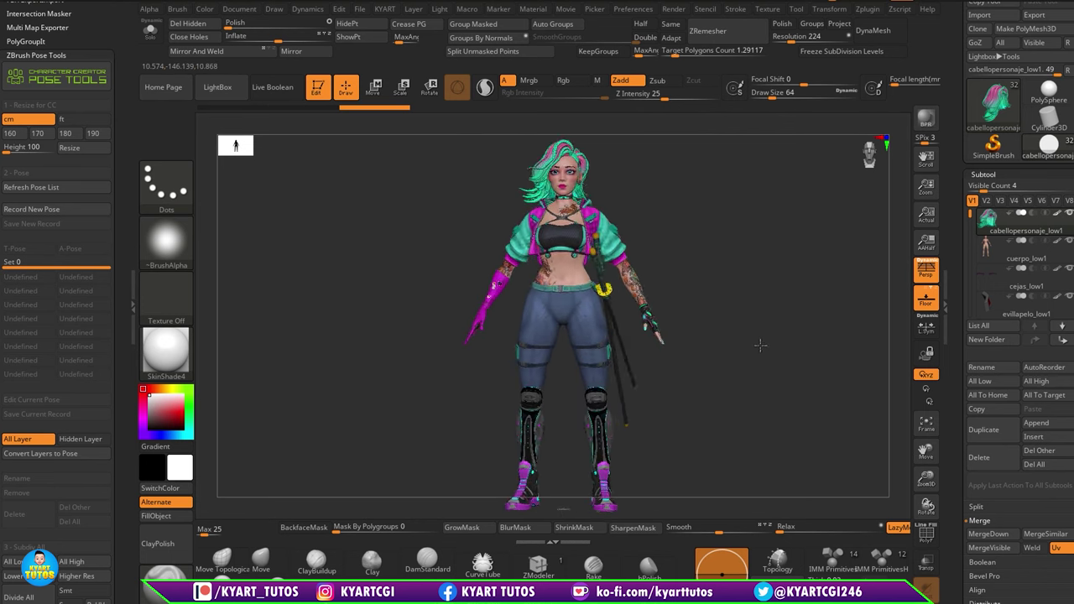
{"action": "mouse_move", "coordinate": [760, 343]}
{"action": "left_mouse_down"}
{"action": "mouse_move", "coordinate": [678, 340]}
{"action": "mouse_move", "coordinate": [719, 343]}
{"action": "mouse_move", "coordinate": [694, 347]}
{"action": "left_mouse_up"}
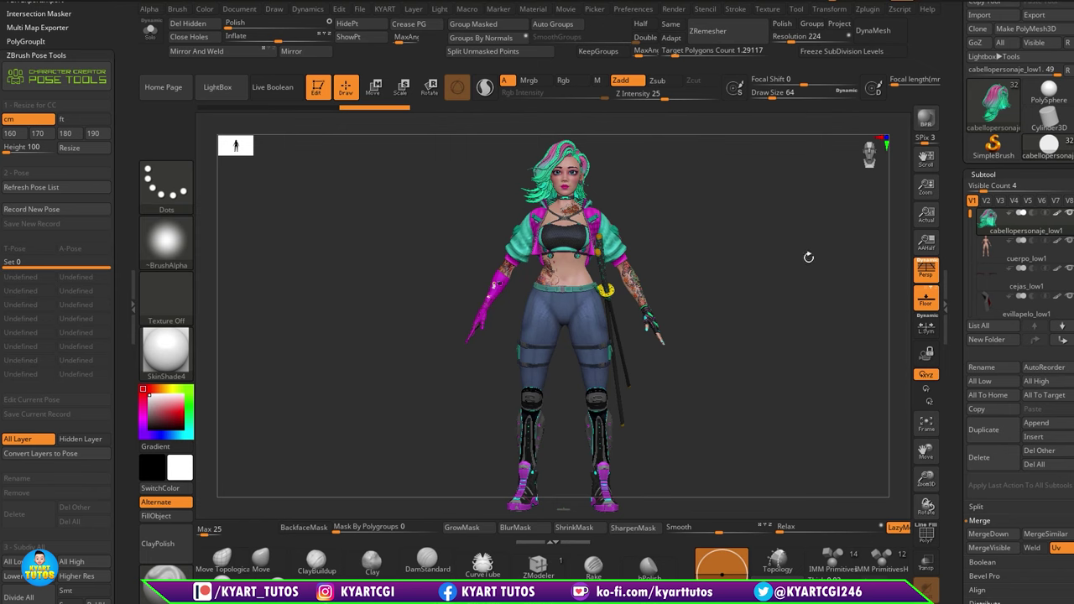
{"action": "mouse_move", "coordinate": [987, 249]}
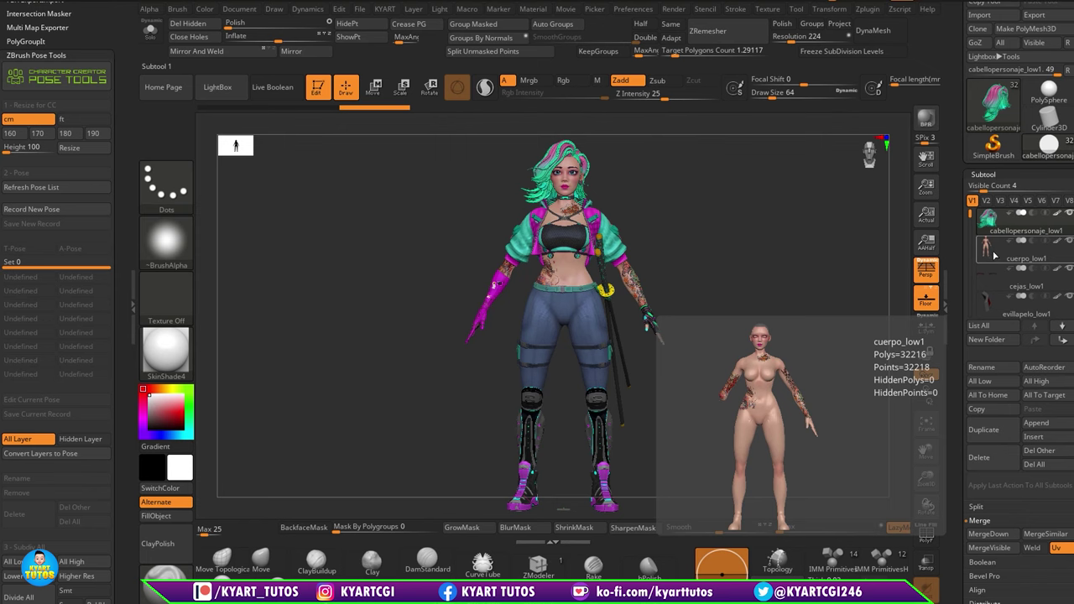
{"action": "left_click", "coordinate": [997, 221]}
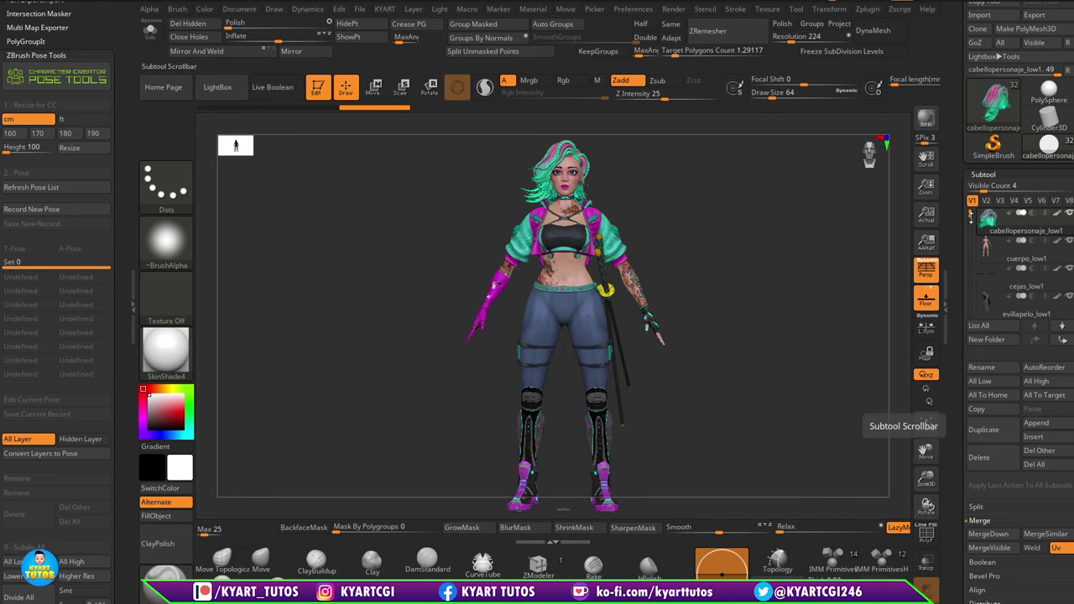
{"action": "left_click_drag", "start_coordinate": [971, 217], "coordinate": [971, 241]}
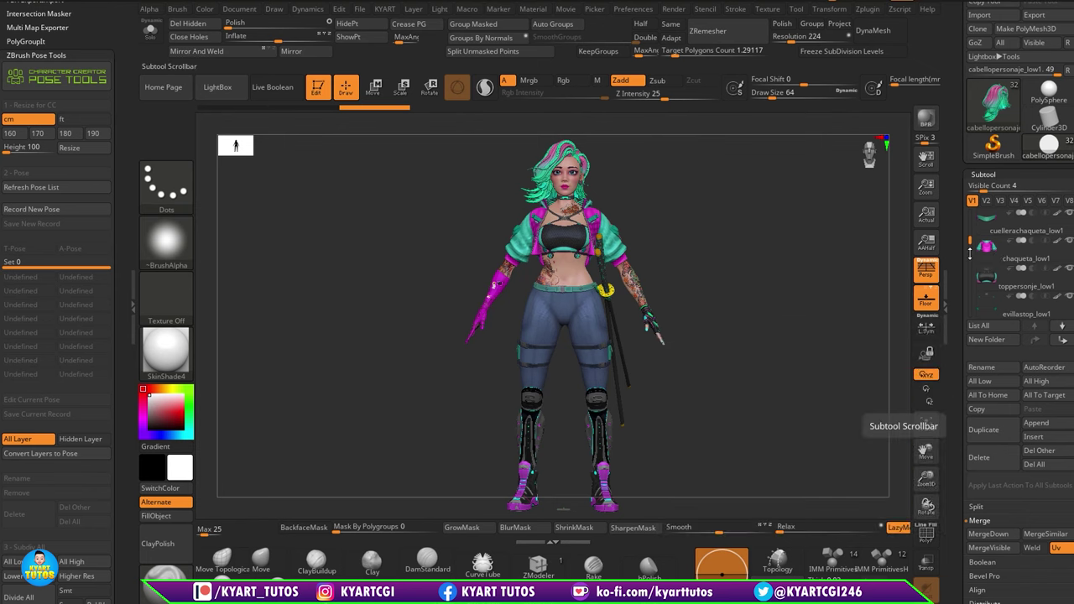
{"action": "mouse_move", "coordinate": [971, 243]}
{"action": "left_mouse_down"}
{"action": "mouse_move", "coordinate": [968, 262]}
{"action": "mouse_move", "coordinate": [970, 214]}
{"action": "left_mouse_up"}
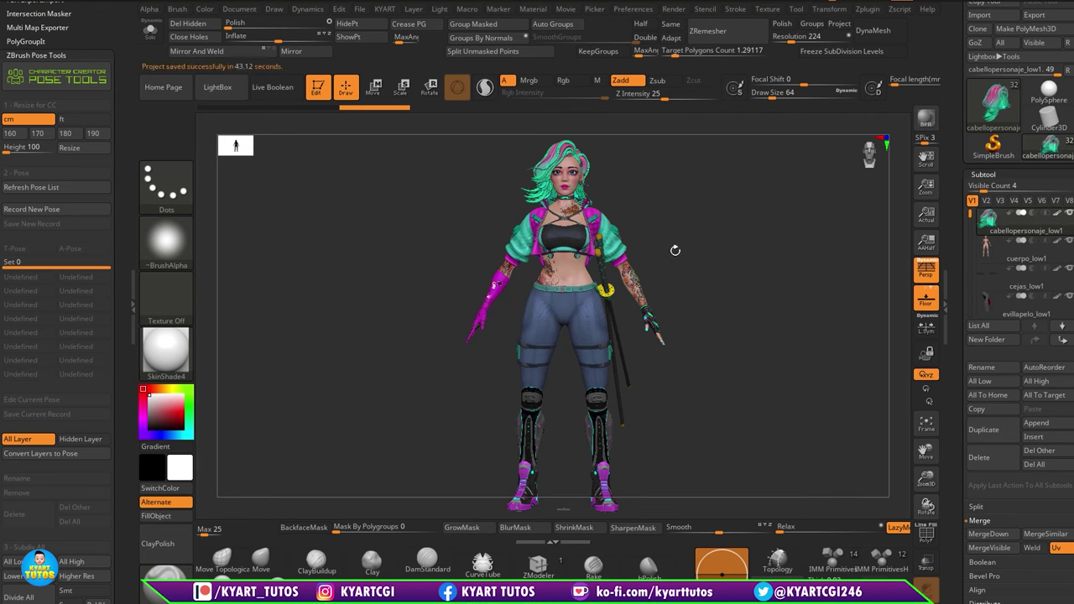
{"action": "left_click_drag", "start_coordinate": [721, 281], "coordinate": [702, 249]}
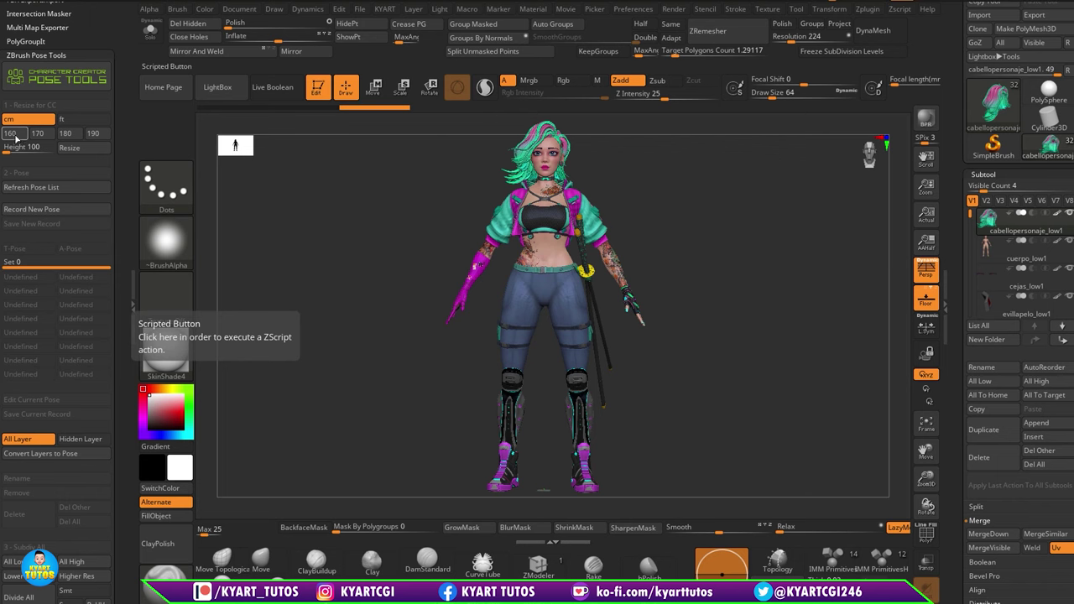
- Set the Pose Tools height to 160 cm, run Resize, and decline resizing the 175.01 cm character
{"action": "left_click", "coordinate": [15, 139]}
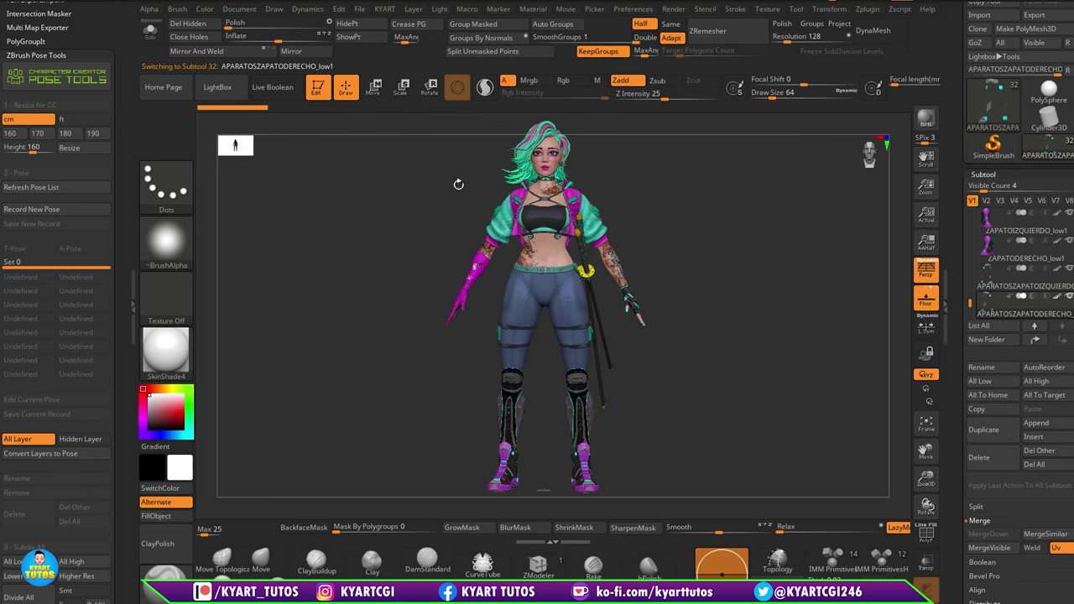
{"action": "left_click", "coordinate": [82, 150]}
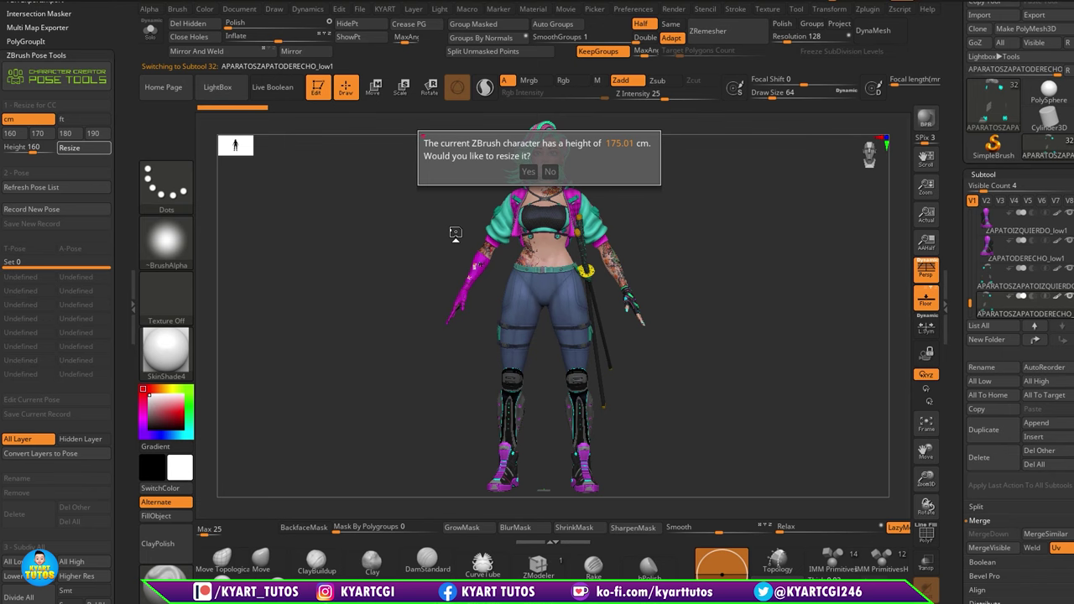
{"action": "left_click", "coordinate": [549, 171]}
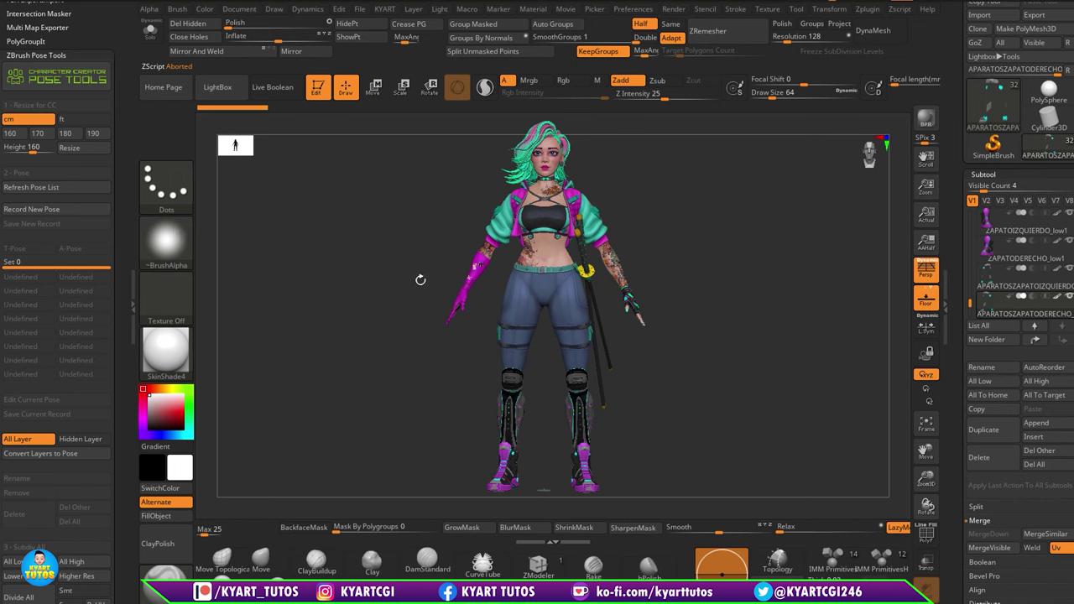
- Turn the character to a three-quarter view and send all visible subtools to Character Creator with GoZ Visible
{"action": "mouse_move", "coordinate": [691, 259]}
{"action": "left_mouse_down"}
{"action": "mouse_move", "coordinate": [688, 283]}
{"action": "mouse_move", "coordinate": [720, 280]}
{"action": "mouse_move", "coordinate": [669, 275]}
{"action": "left_mouse_up"}
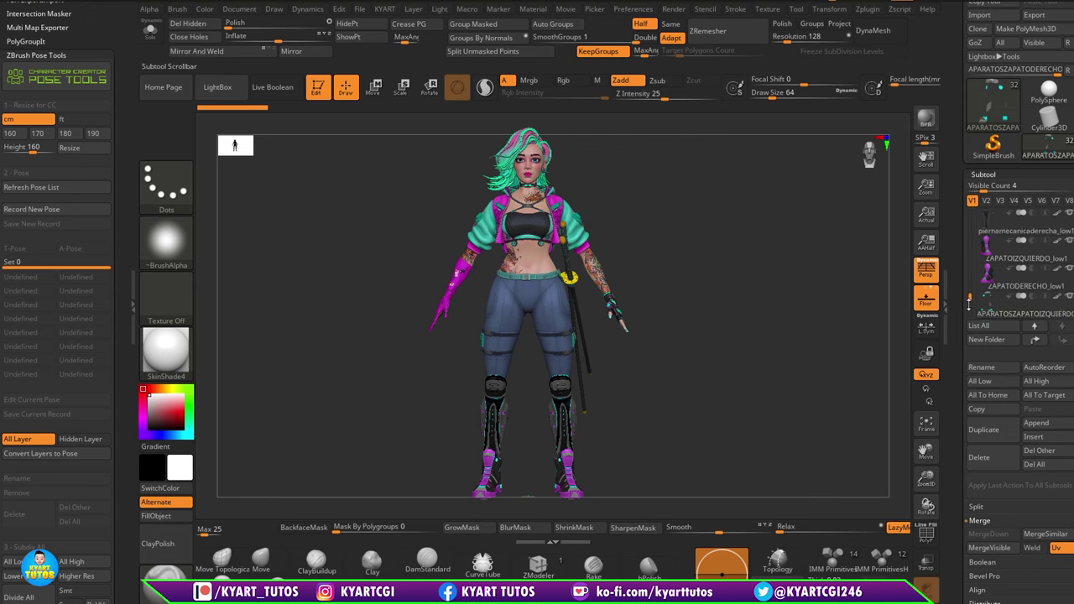
{"action": "mouse_move", "coordinate": [969, 302]}
{"action": "left_mouse_down"}
{"action": "mouse_move", "coordinate": [969, 223]}
{"action": "mouse_move", "coordinate": [969, 238]}
{"action": "left_mouse_up"}
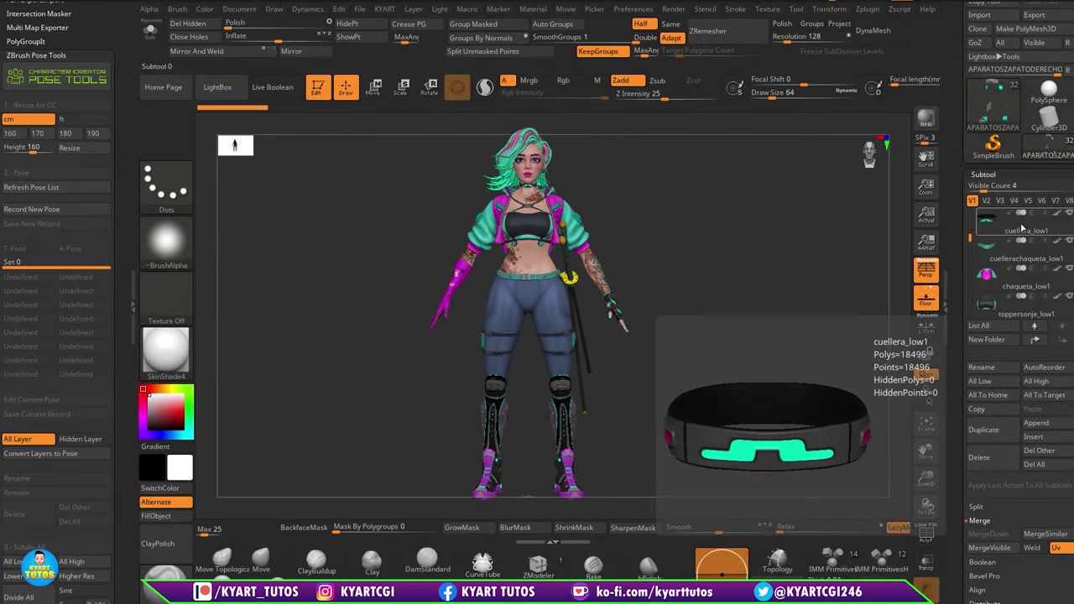
{"action": "left_click_drag", "start_coordinate": [998, 57], "coordinate": [1043, 214]}
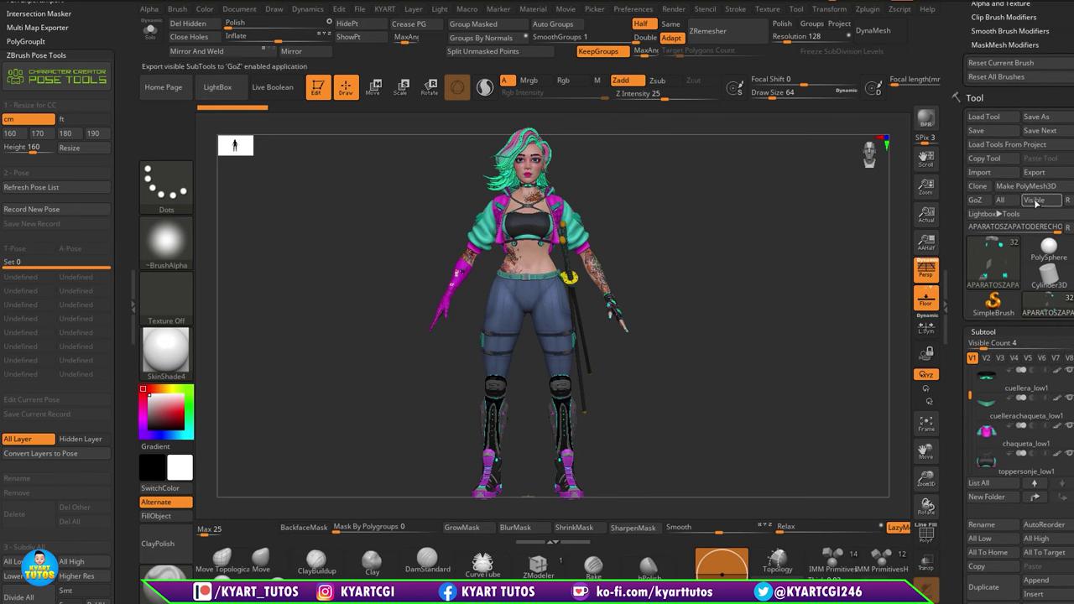
{"action": "mouse_move", "coordinate": [700, 295]}
{"action": "left_mouse_down"}
{"action": "mouse_move", "coordinate": [596, 290]}
{"action": "mouse_move", "coordinate": [683, 293]}
{"action": "mouse_move", "coordinate": [689, 257]}
{"action": "left_mouse_up"}
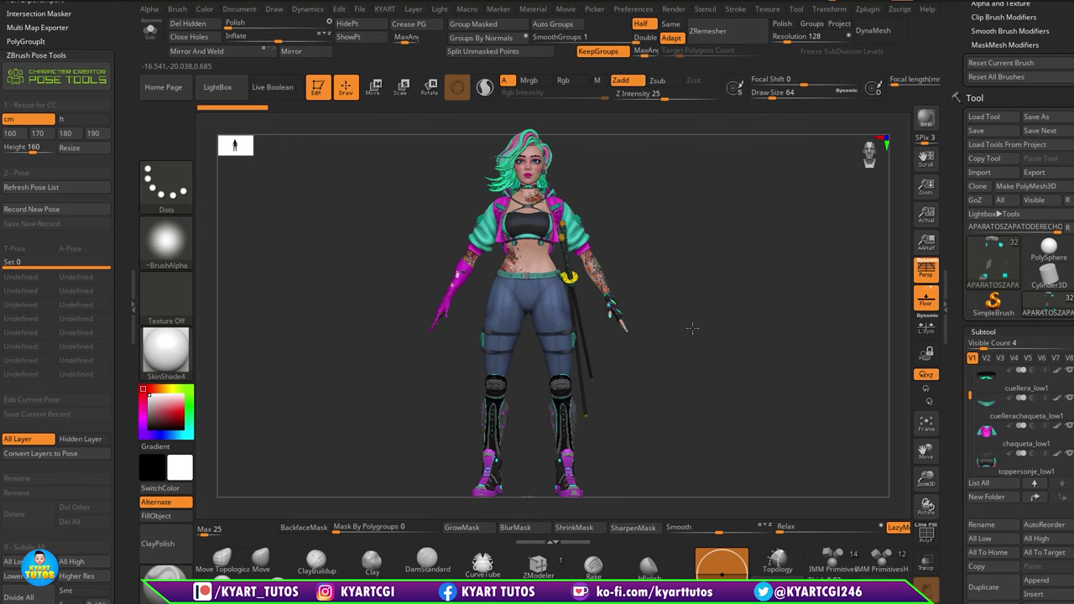
{"action": "mouse_move", "coordinate": [692, 342]}
{"action": "left_mouse_down"}
{"action": "mouse_move", "coordinate": [672, 315]}
{"action": "mouse_move", "coordinate": [663, 342]}
{"action": "left_mouse_up"}
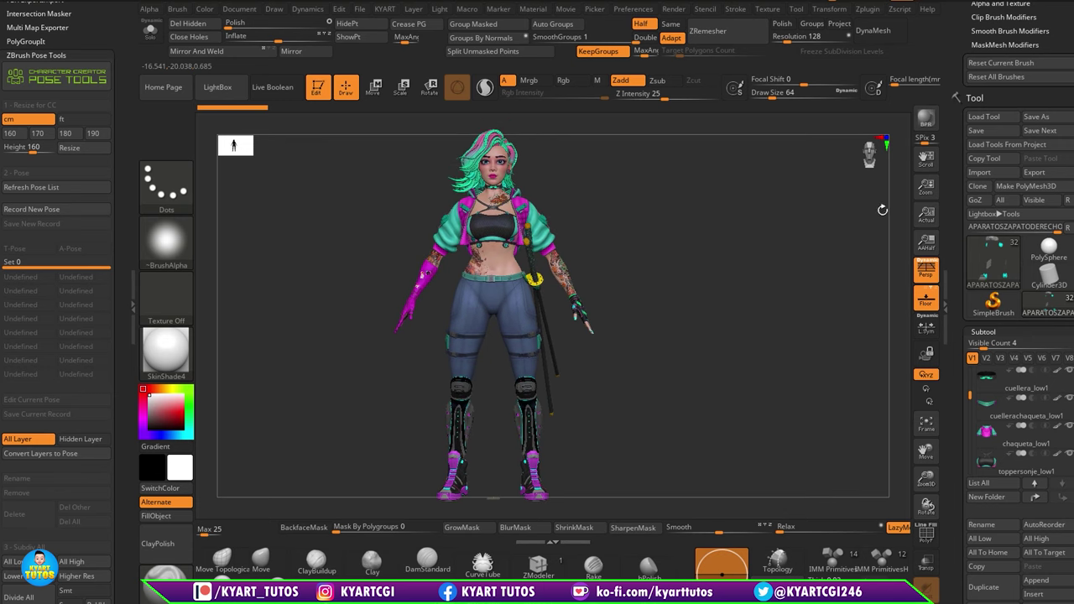
{"action": "left_click", "coordinate": [1040, 202]}
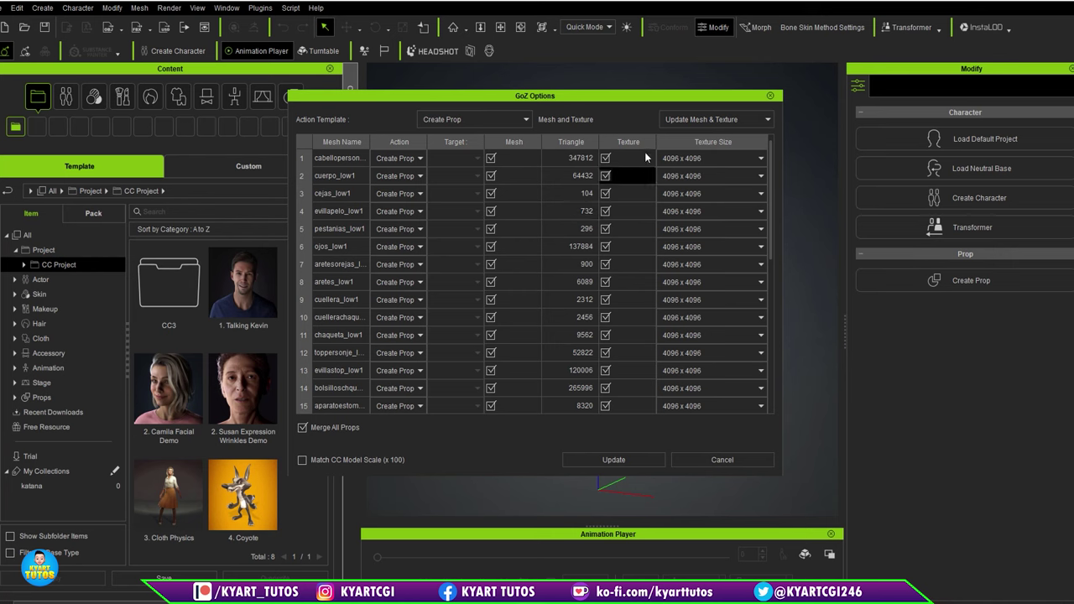
- Keep the hair texture at 4096 x 4096 and update both mesh and texture in GoZ Options
{"action": "left_click", "coordinate": [755, 161]}
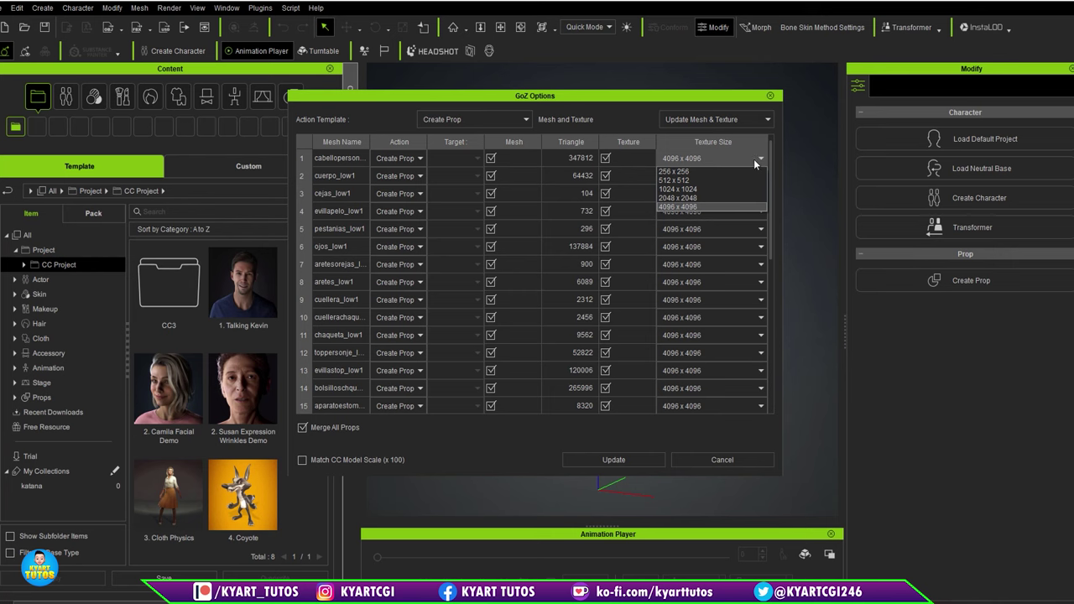
{"action": "left_click", "coordinate": [755, 159]}
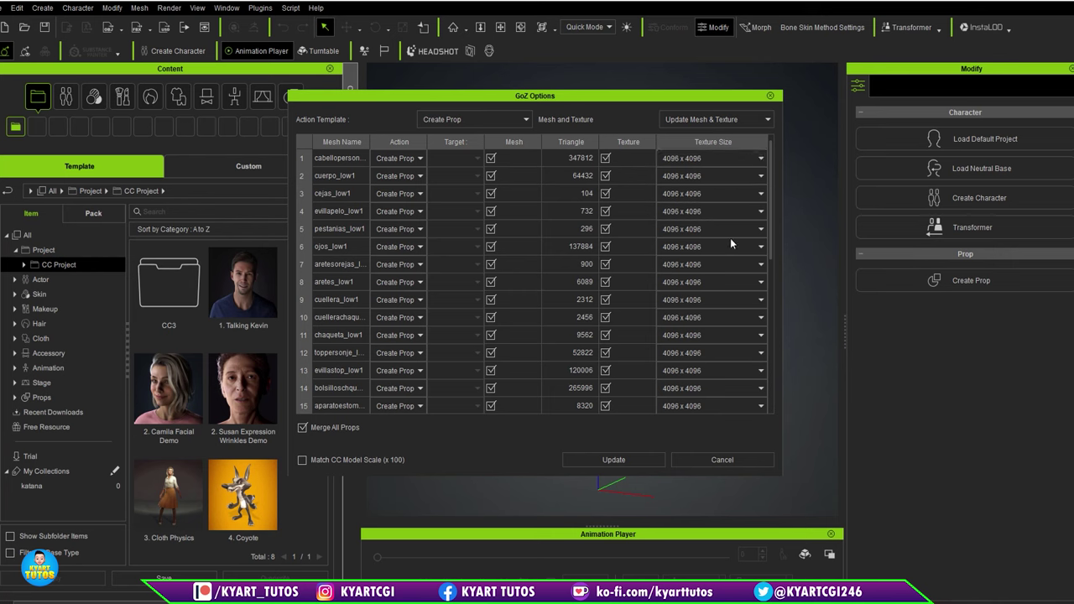
{"action": "left_click", "coordinate": [764, 120]}
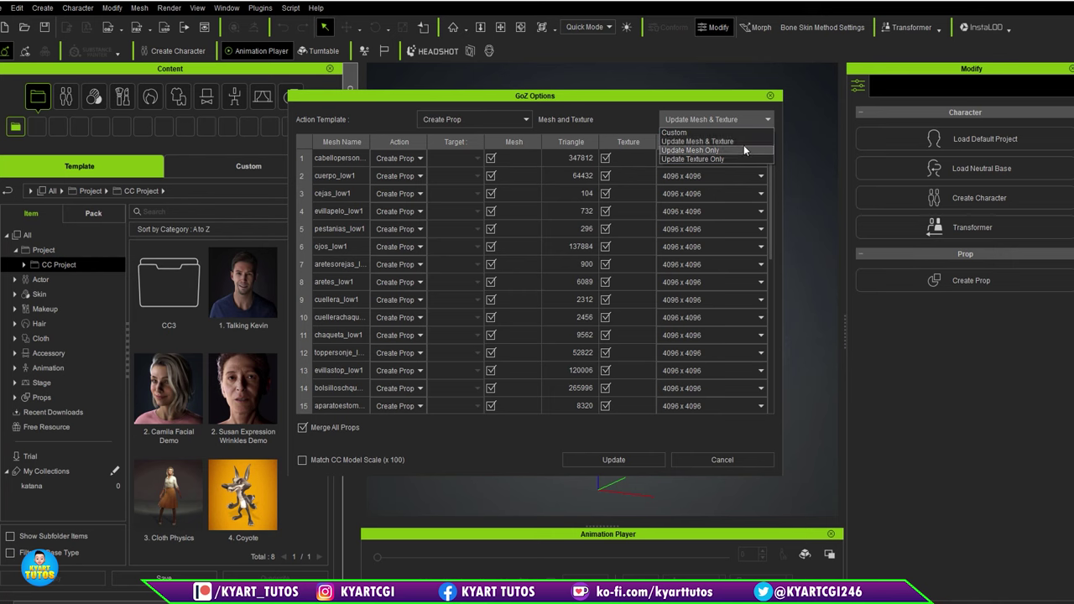
{"action": "left_click", "coordinate": [624, 106]}
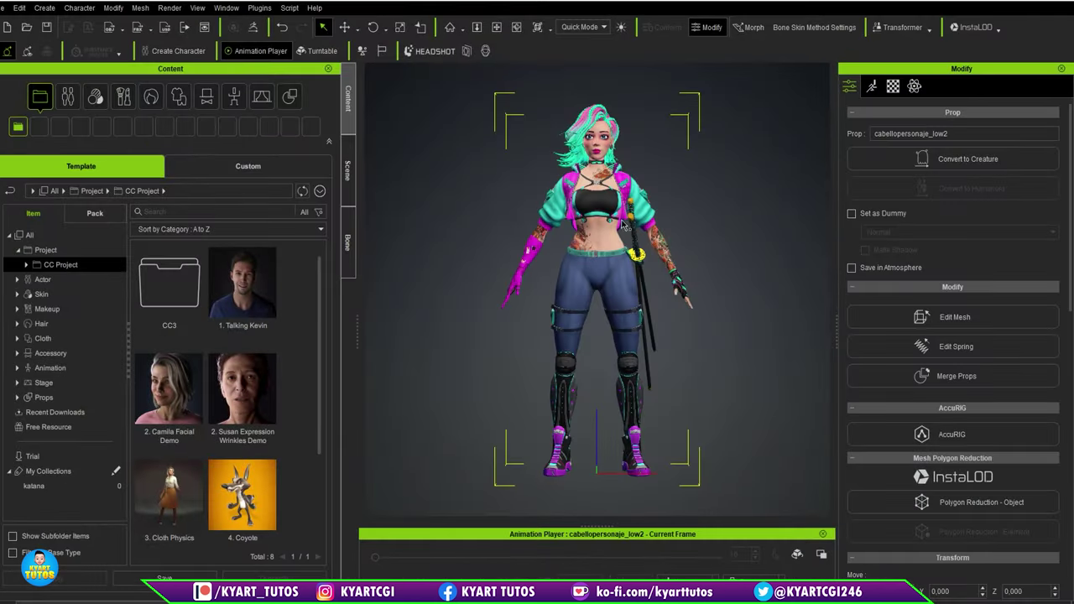
{"action": "left_click", "coordinate": [347, 178]}
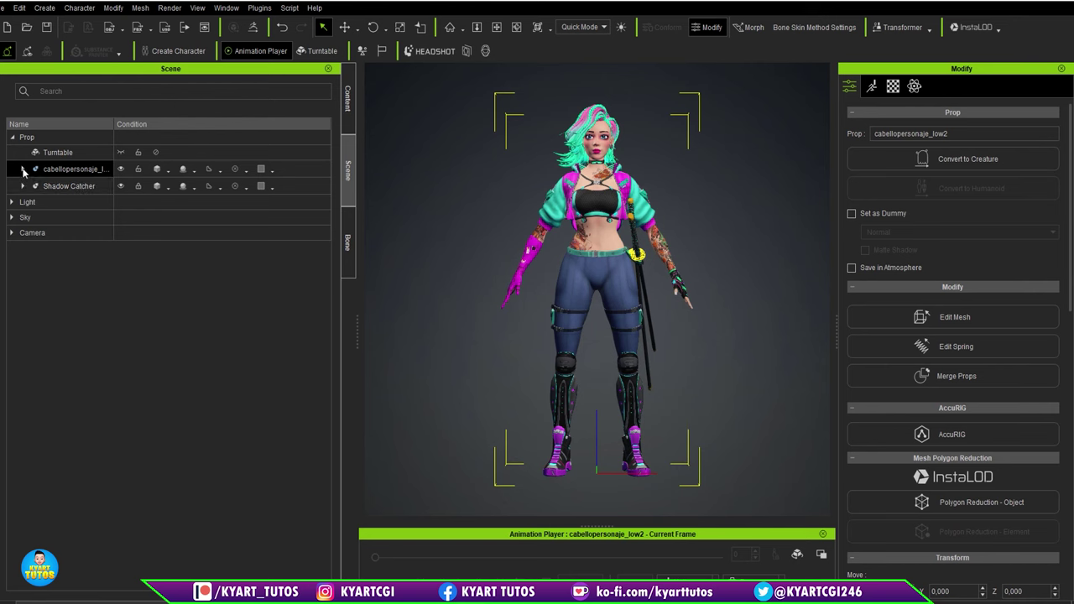
{"action": "left_click", "coordinate": [22, 171]}
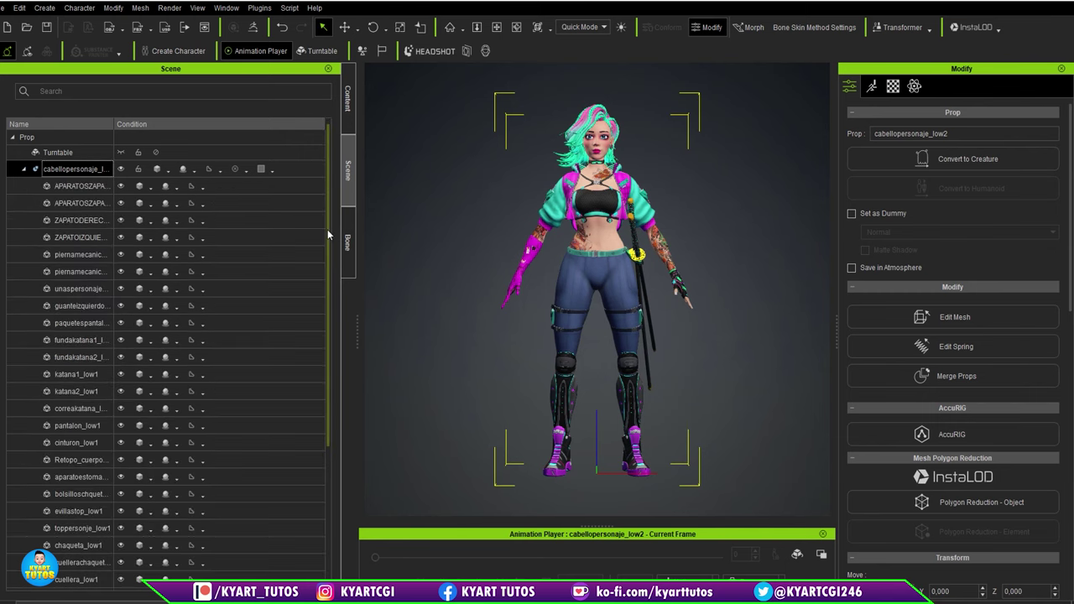
{"action": "mouse_move", "coordinate": [328, 235]}
{"action": "left_mouse_down"}
{"action": "mouse_move", "coordinate": [322, 392]}
{"action": "mouse_move", "coordinate": [325, 201]}
{"action": "left_mouse_up"}
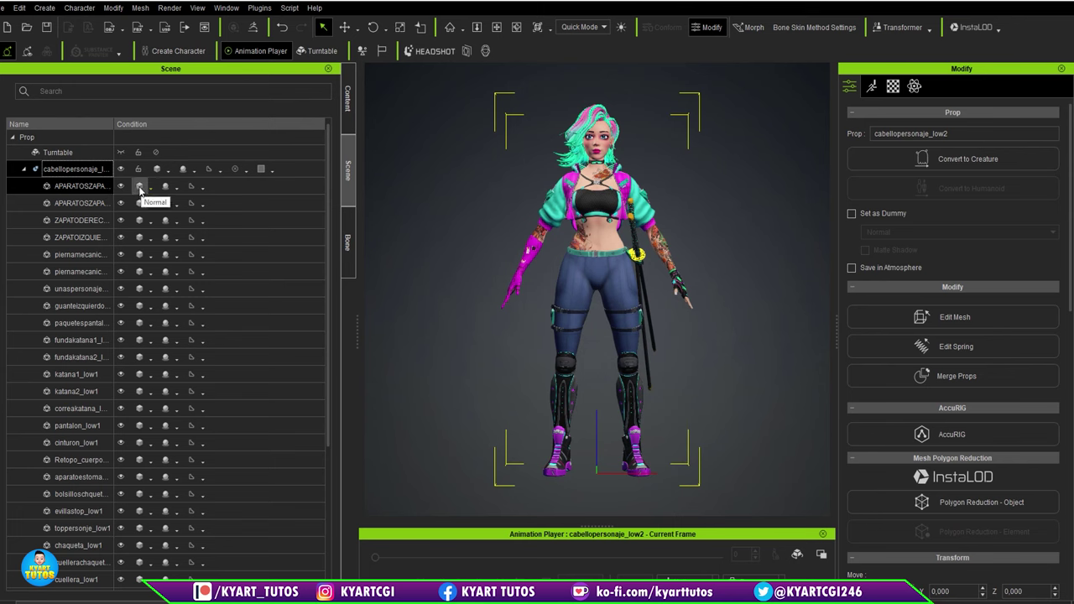
- Change the display mode of the two shoe meshes
{"action": "left_click", "coordinate": [141, 189]}
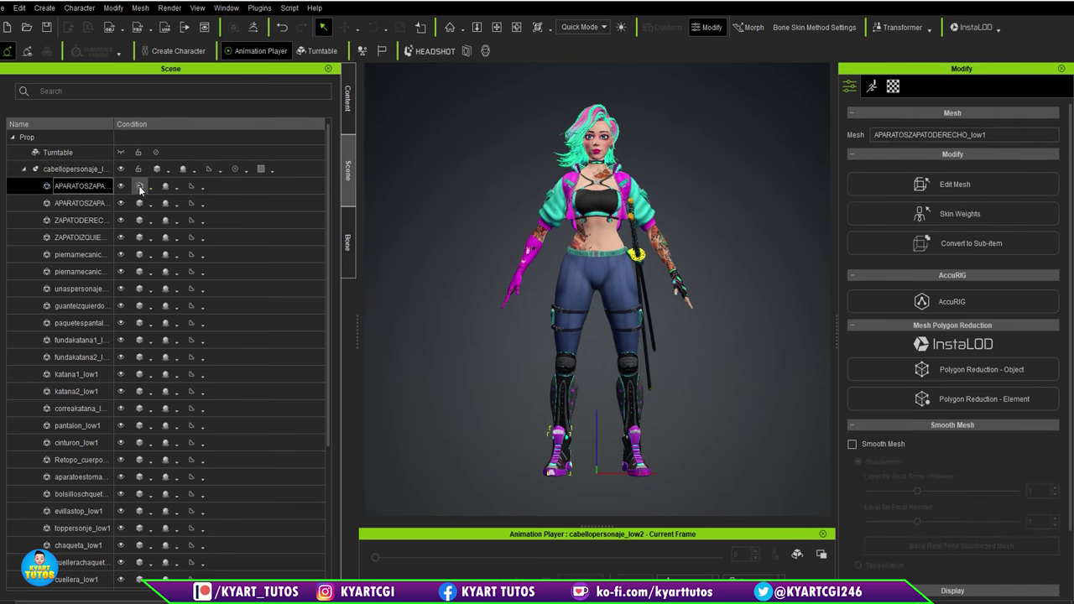
{"action": "left_click", "coordinate": [138, 186]}
{"action": "left_click", "coordinate": [150, 189]}
{"action": "left_click", "coordinate": [170, 210]}
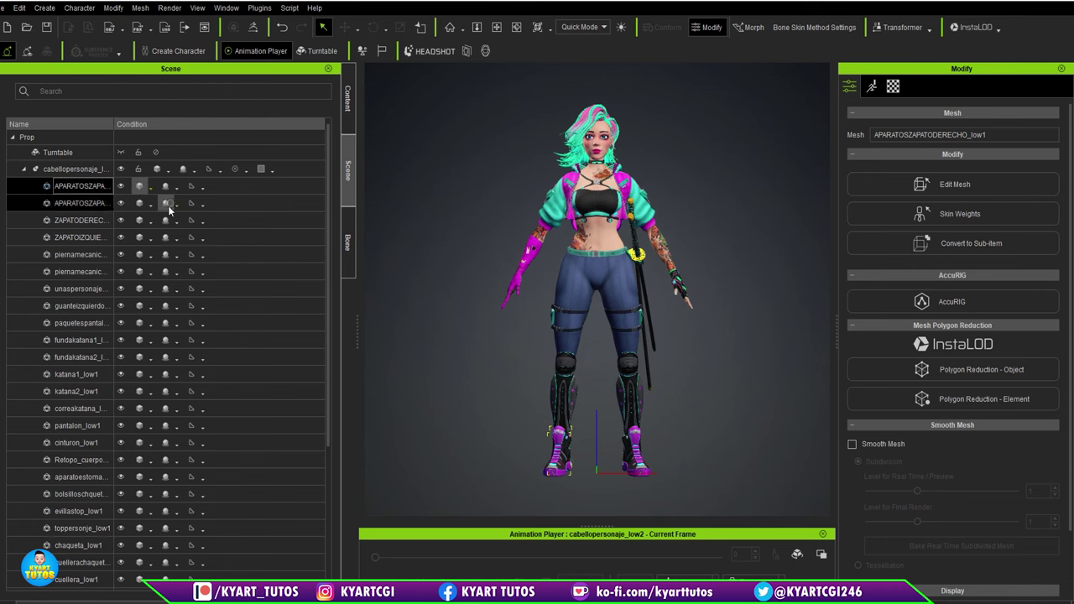
{"action": "left_click", "coordinate": [87, 181]}
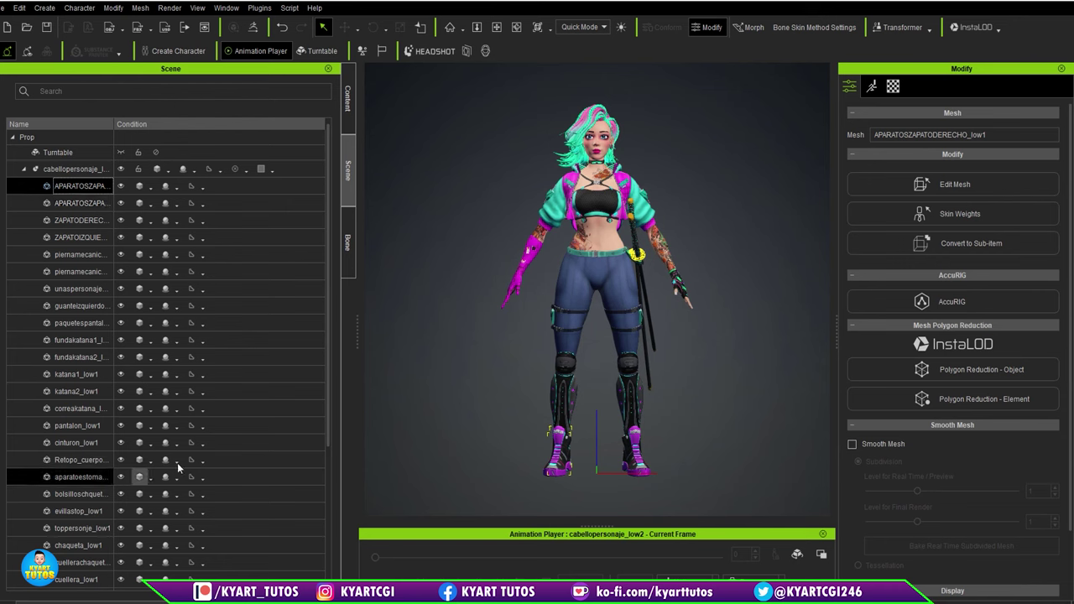
- Set the body mesh cuerpo_low1 to Normal display
{"action": "scroll", "coordinate": [330, 398], "scroll_direction": "down", "scroll_amount": 5}
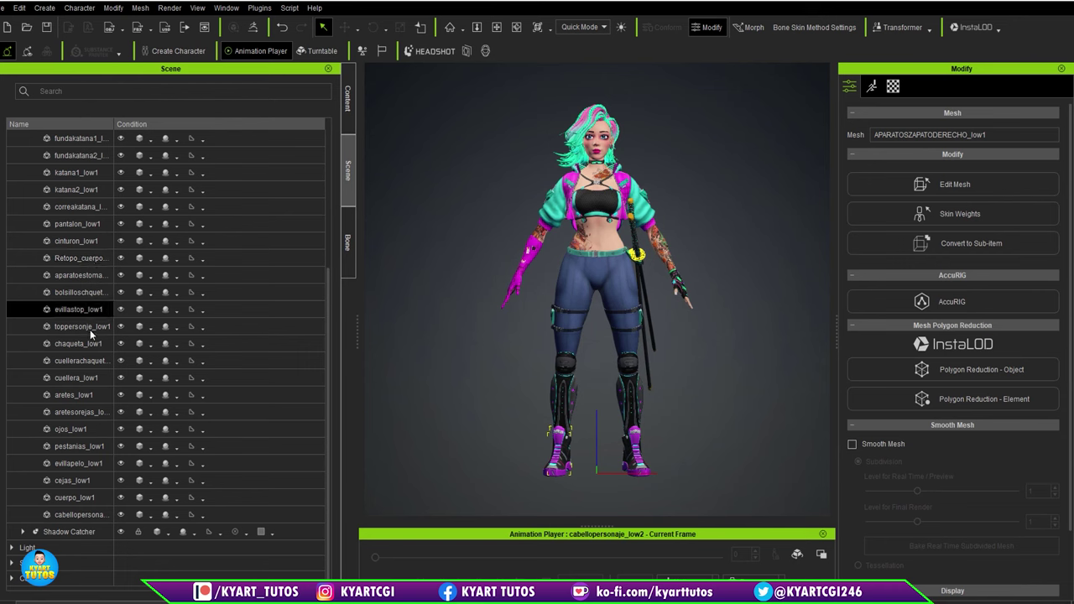
{"action": "left_click", "coordinate": [142, 501]}
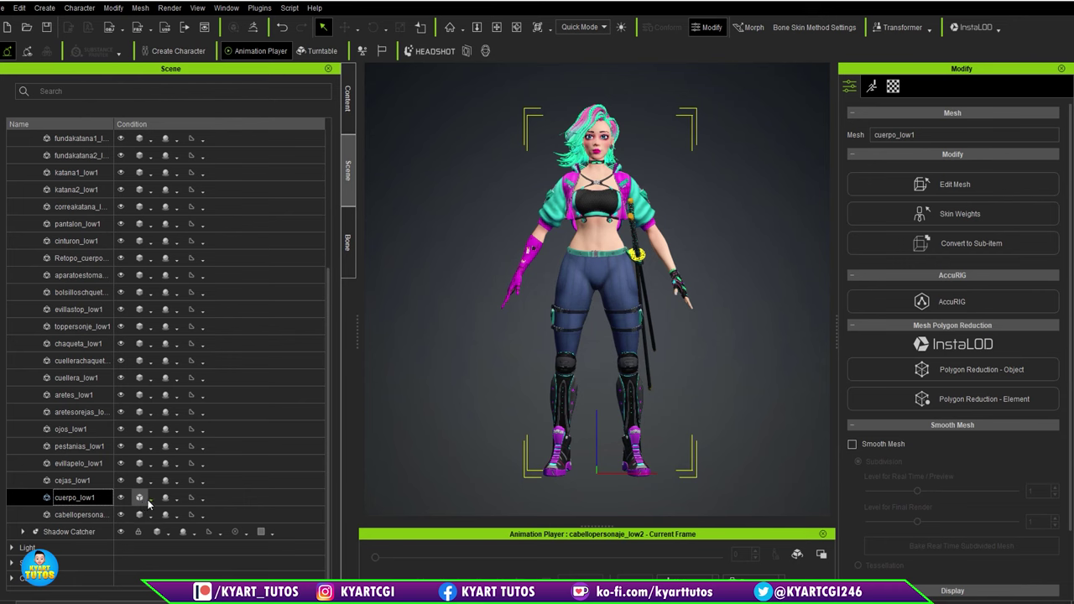
{"action": "left_click", "coordinate": [140, 500]}
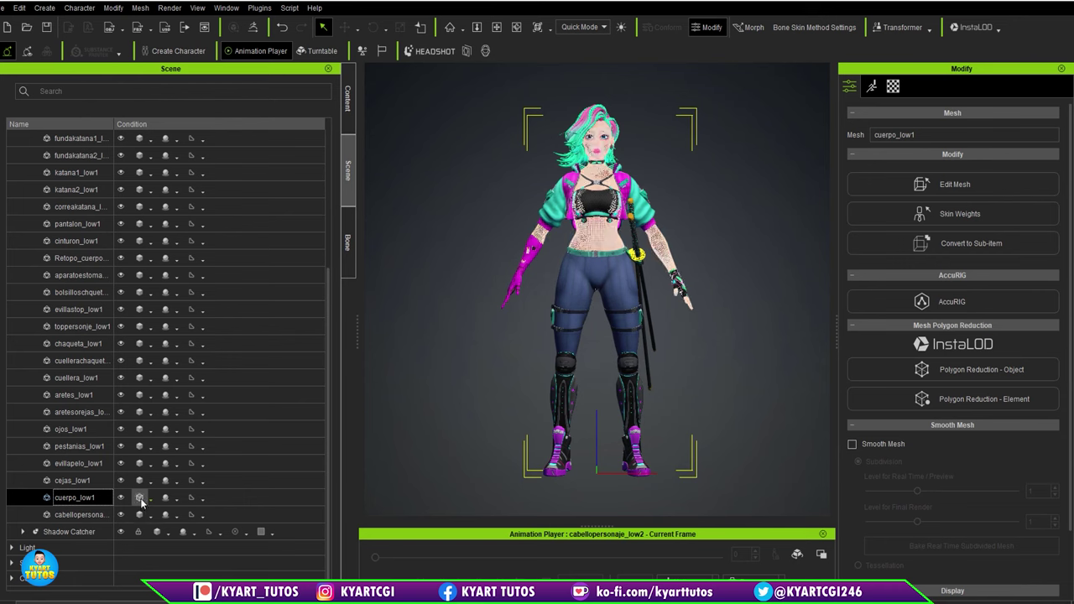
{"action": "left_click", "coordinate": [141, 501]}
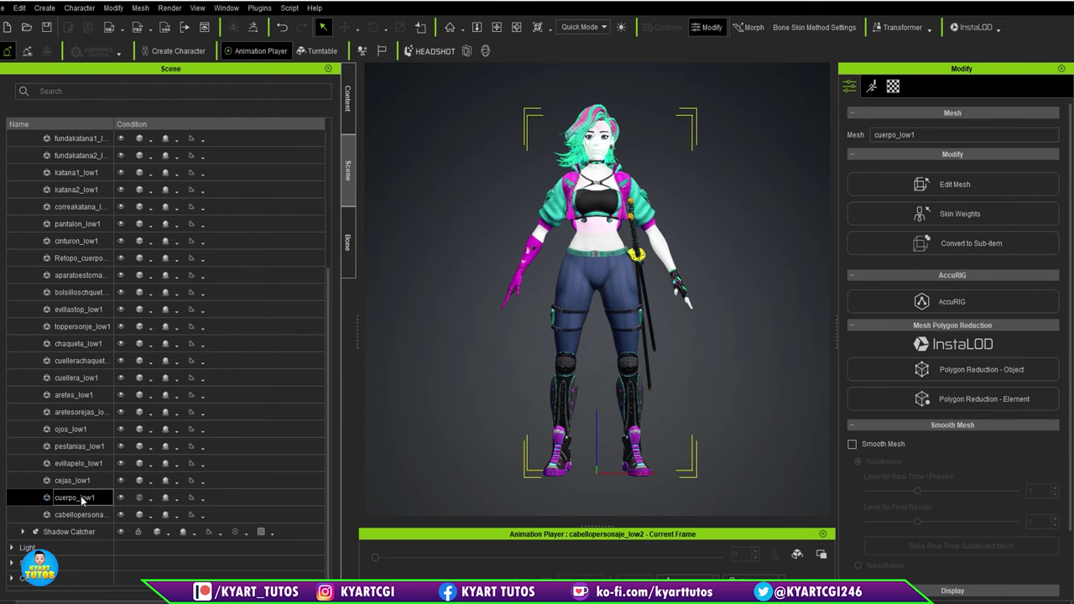
{"action": "left_click", "coordinate": [152, 503]}
{"action": "left_click", "coordinate": [177, 404]}
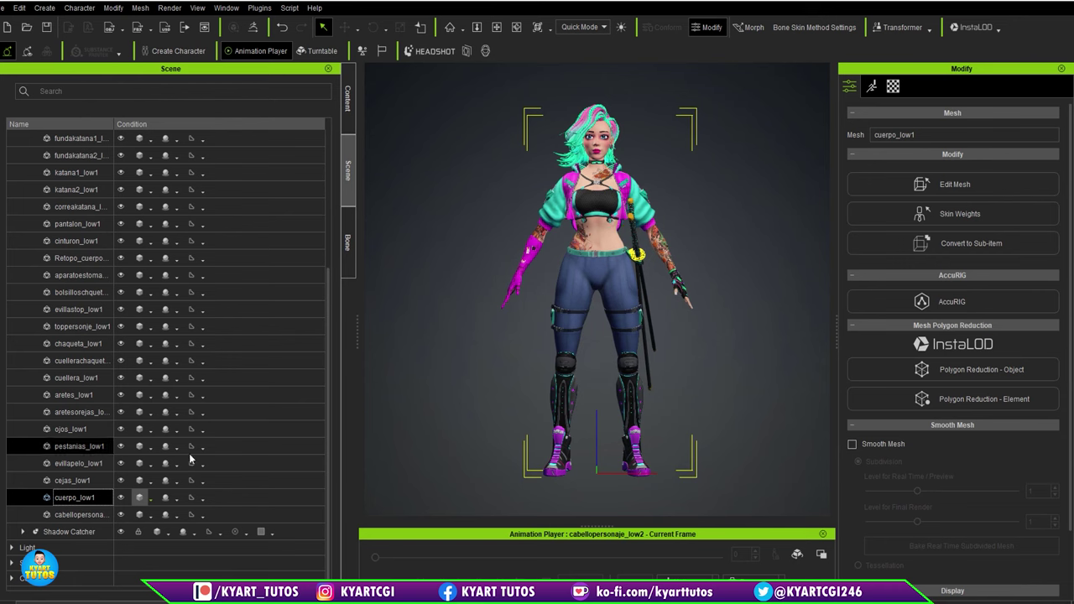
{"action": "left_click", "coordinate": [140, 498]}
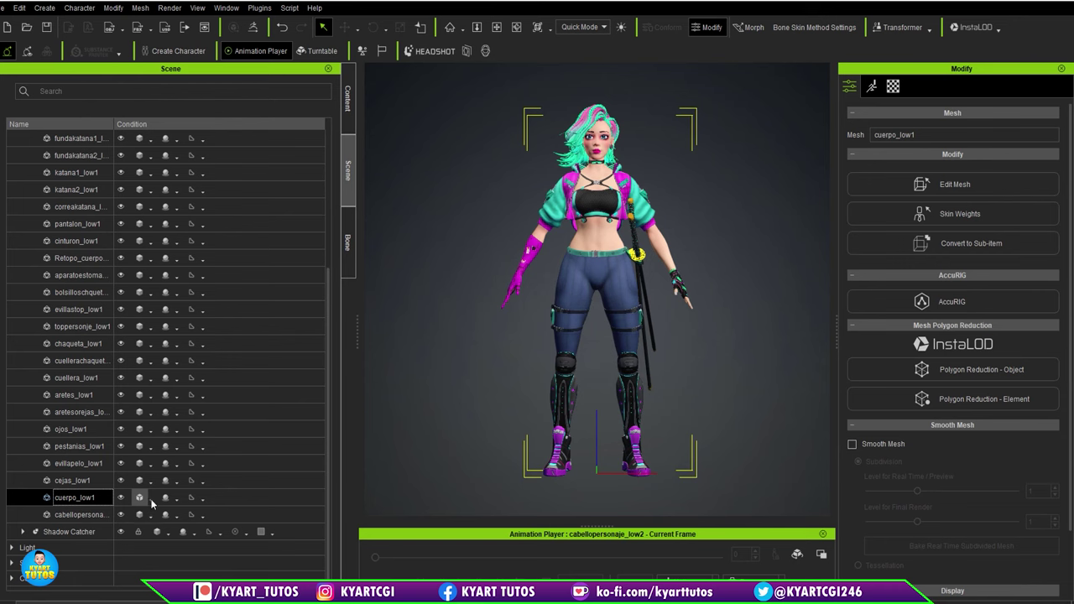
{"action": "left_click", "coordinate": [152, 502]}
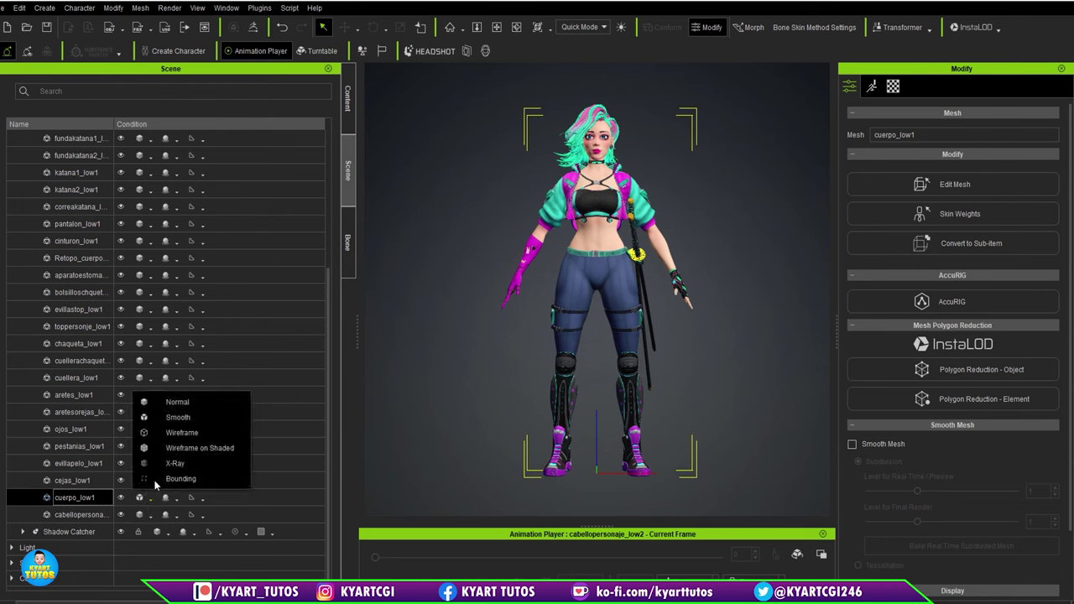
{"action": "left_click", "coordinate": [180, 405]}
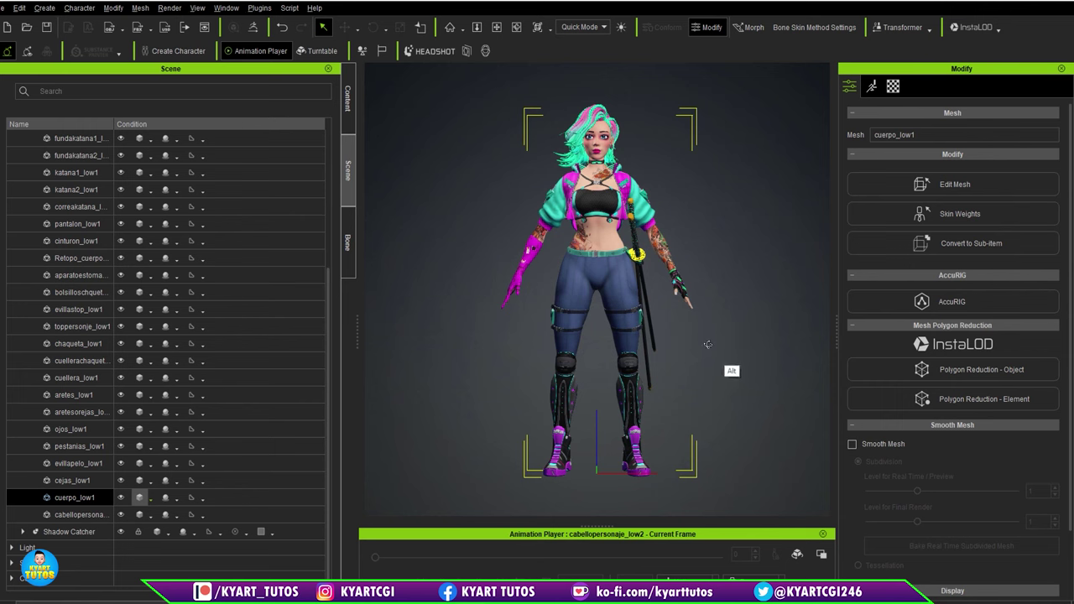
- Orbit, zoom and pan the viewport to check the skin and arm tattoos
{"action": "mouse_move", "coordinate": [730, 370]}
{"action": "left_mouse_down", "text": "alt"}
{"action": "mouse_move", "coordinate": [579, 416]}
{"action": "mouse_move", "coordinate": [722, 393]}
{"action": "left_mouse_up", "text": "alt"}
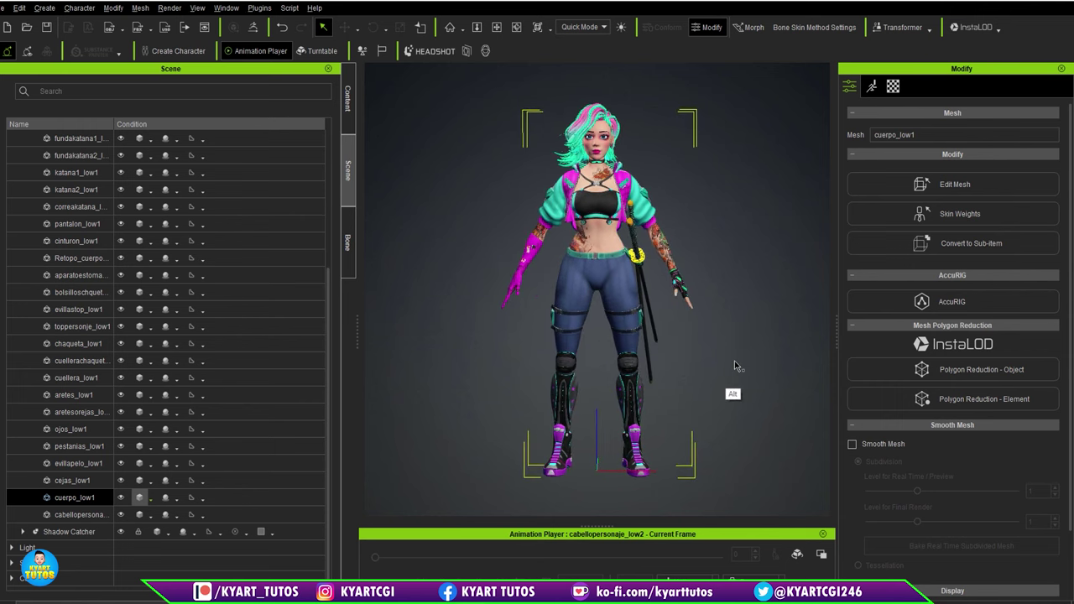
{"action": "scroll", "coordinate": [732, 314], "scroll_direction": "down", "scroll_amount": 1}
{"action": "mouse_move", "coordinate": [732, 314]}
{"action": "right_mouse_down", "text": "alt"}
{"action": "mouse_move", "coordinate": [725, 303]}
{"action": "mouse_move", "coordinate": [772, 115]}
{"action": "mouse_move", "coordinate": [720, 331]}
{"action": "right_mouse_up", "text": "alt"}
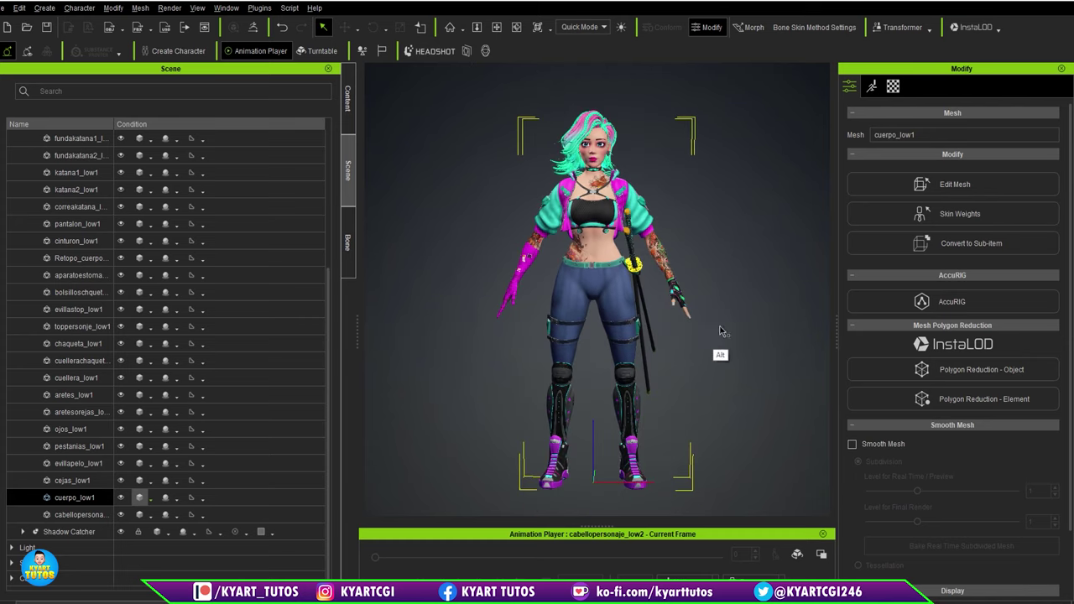
{"action": "middle_click_drag", "start_coordinate": [720, 332], "coordinate": [689, 290], "text": "alt"}
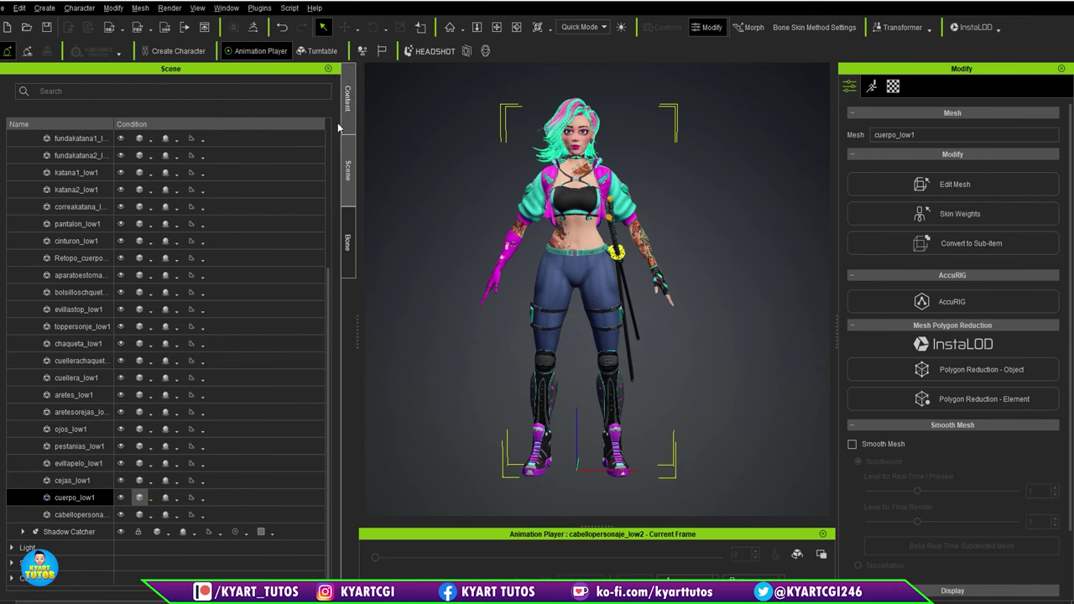
- Save the project as zbrush project and open GoZ Settings for cuerpo_low1
{"action": "left_click", "coordinate": [2, 12]}
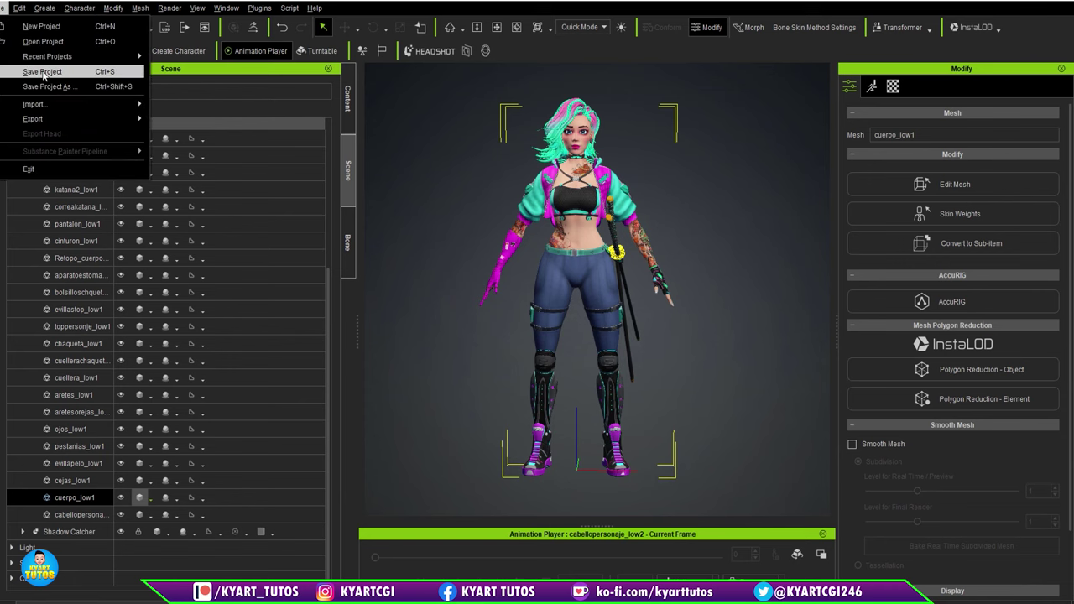
{"action": "left_click", "coordinate": [44, 72]}
{"action": "key", "text": "Return"}
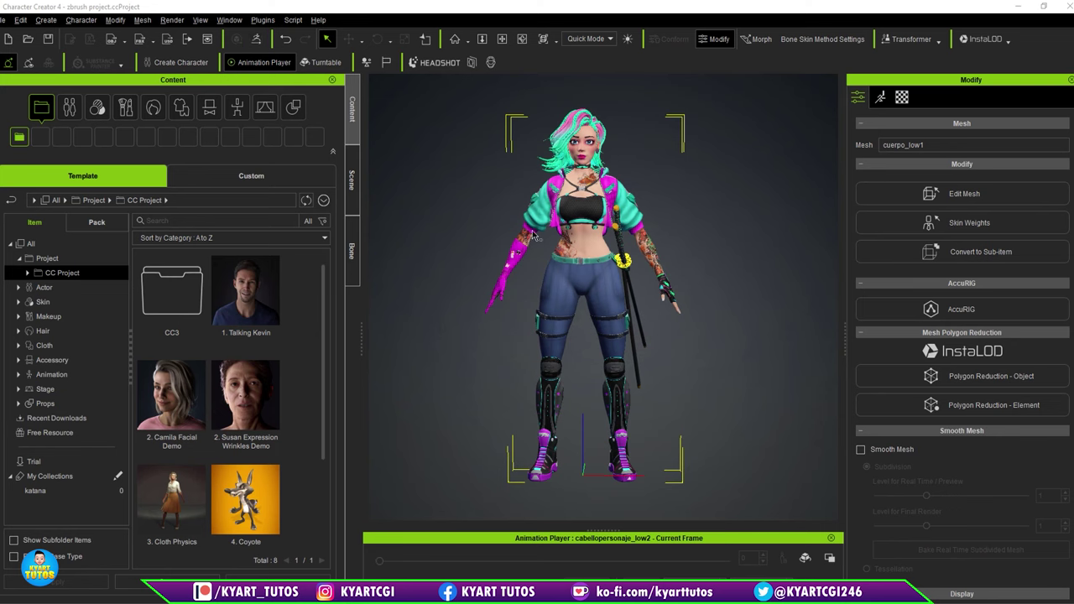
{"action": "left_click", "coordinate": [258, 42]}
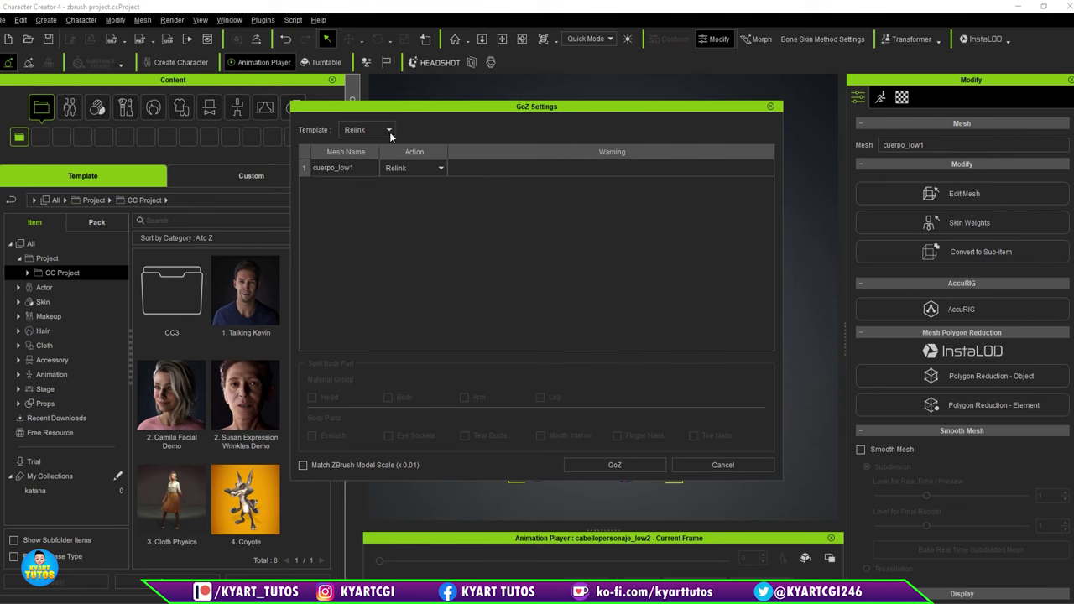
- Cancel GoZ Settings and collapse the cabellopersonaje_low2 prop's mesh list in the Scene outliner
{"action": "left_click", "coordinate": [723, 464]}
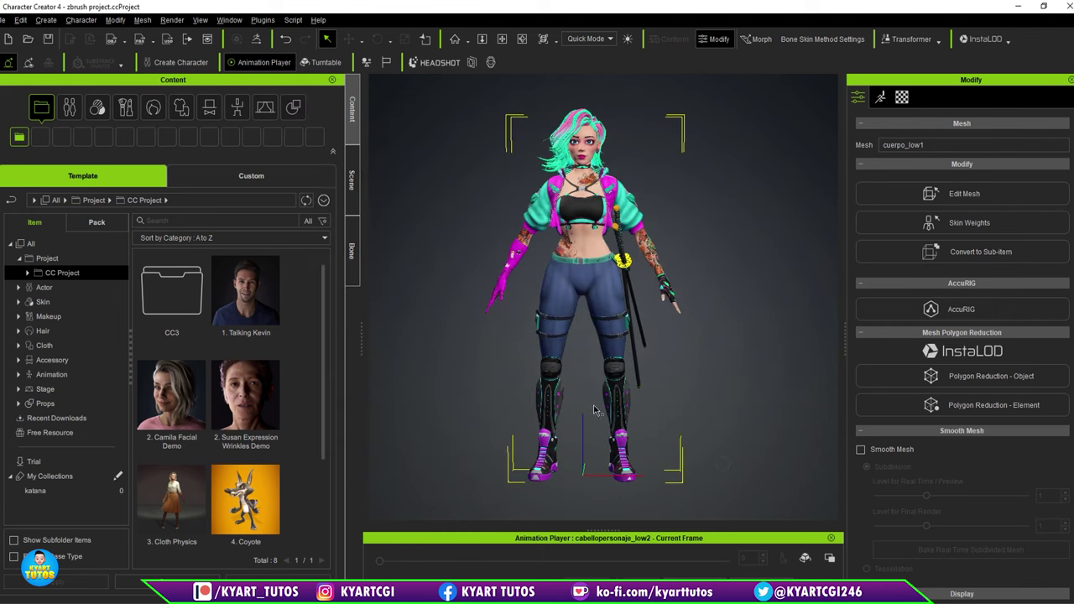
{"action": "left_click", "coordinate": [352, 179]}
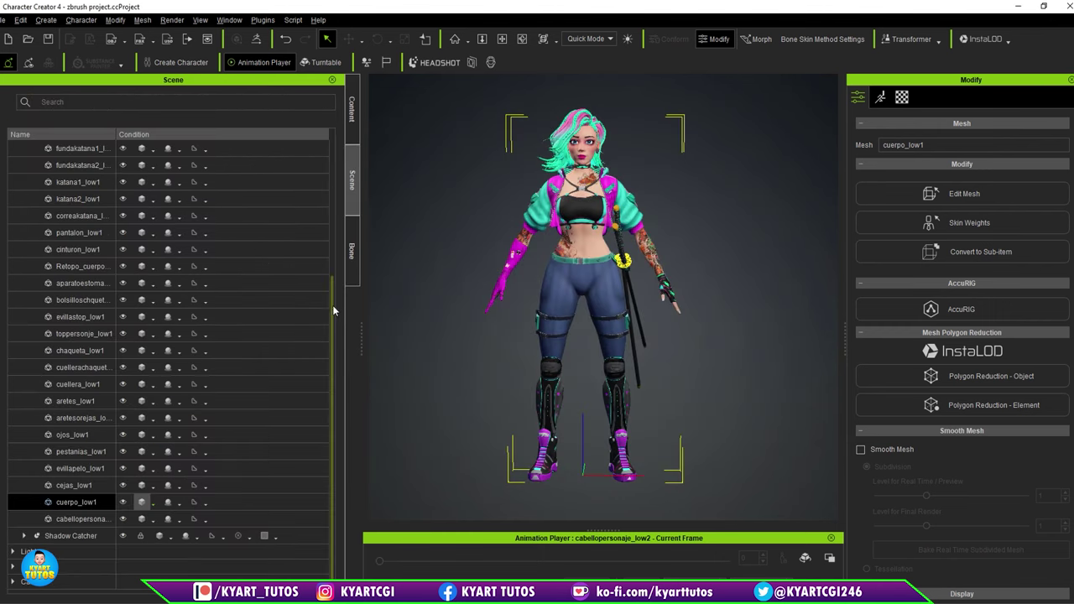
{"action": "left_click_drag", "start_coordinate": [332, 305], "coordinate": [331, 149]}
{"action": "left_click", "coordinate": [63, 180]}
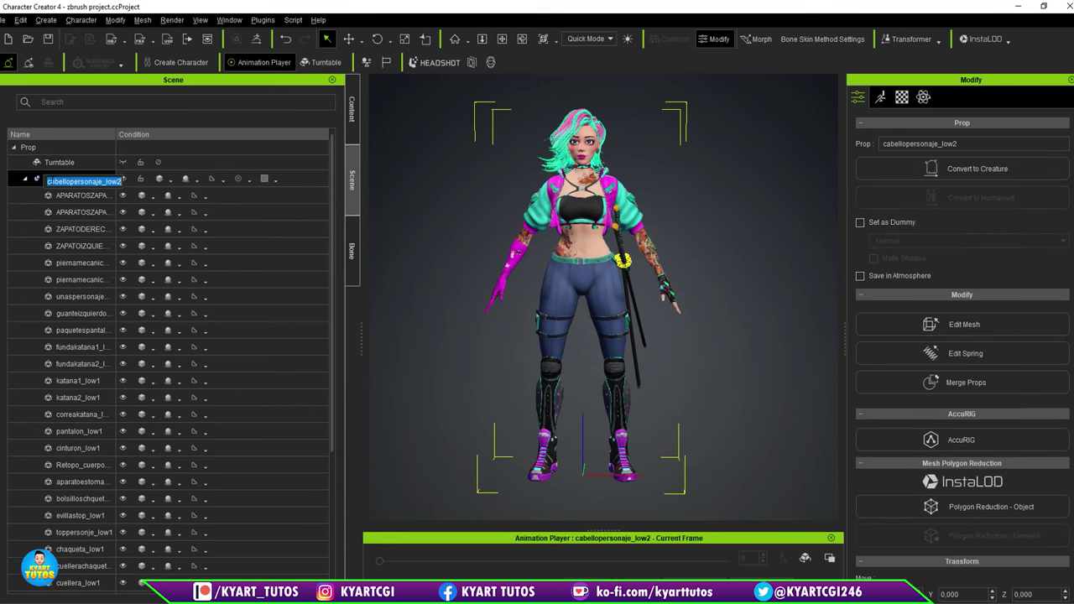
{"action": "left_click", "coordinate": [24, 178]}
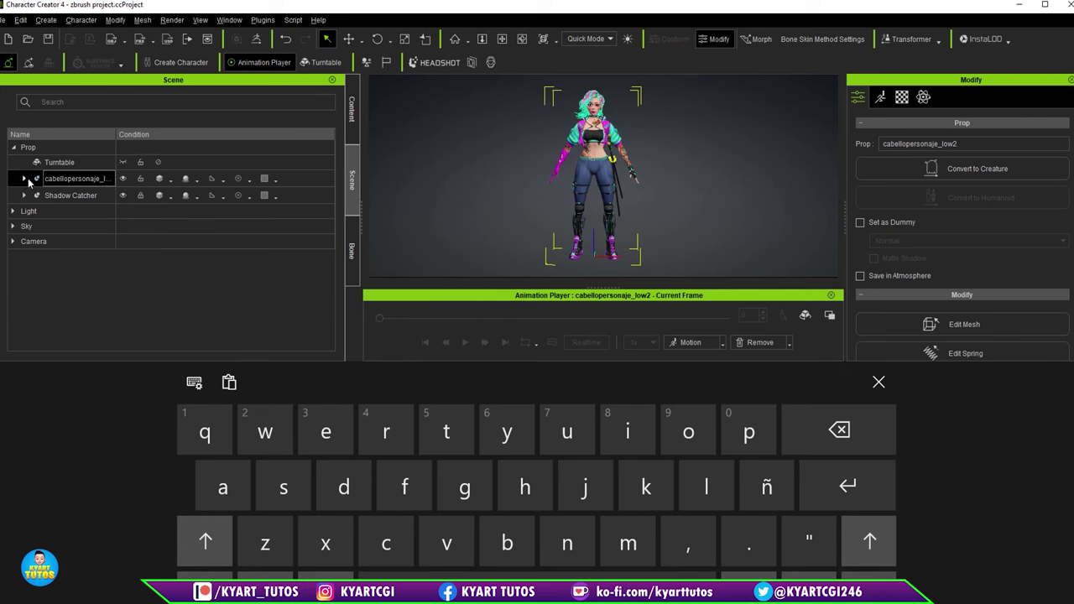
{"action": "left_click", "coordinate": [879, 382]}
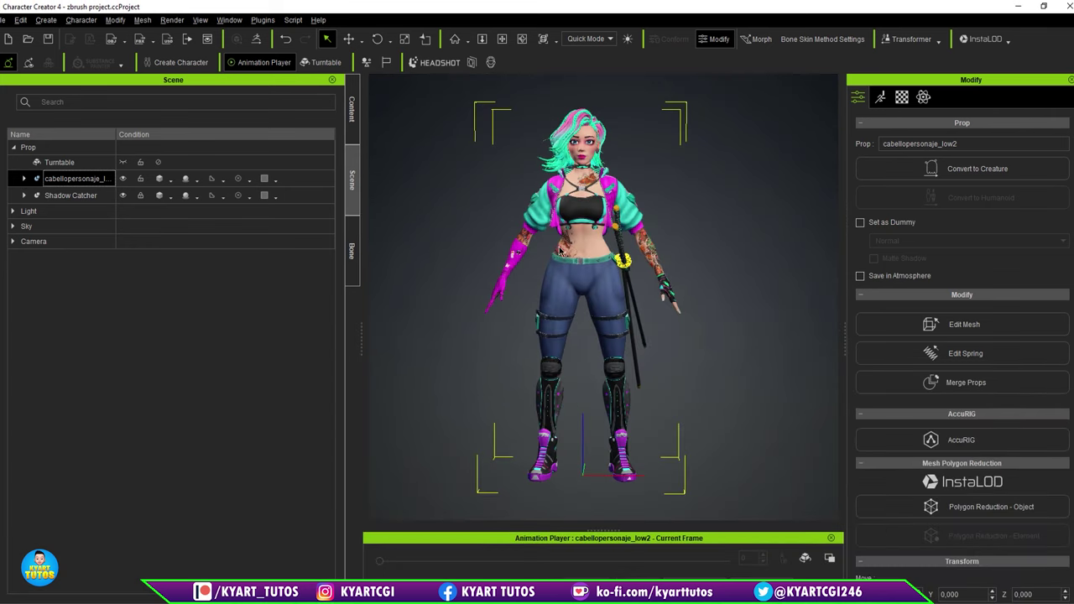
- Send all character meshes to ZBrush through GoZ with the Template set to Relink
{"action": "left_click", "coordinate": [256, 39]}
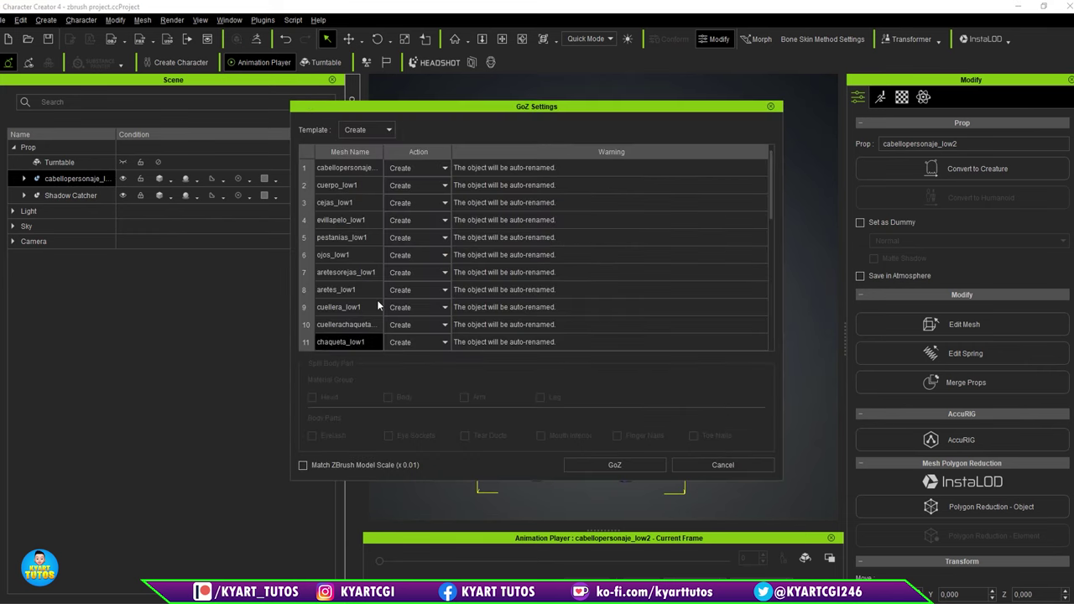
{"action": "left_click", "coordinate": [388, 130]}
{"action": "left_click", "coordinate": [378, 151]}
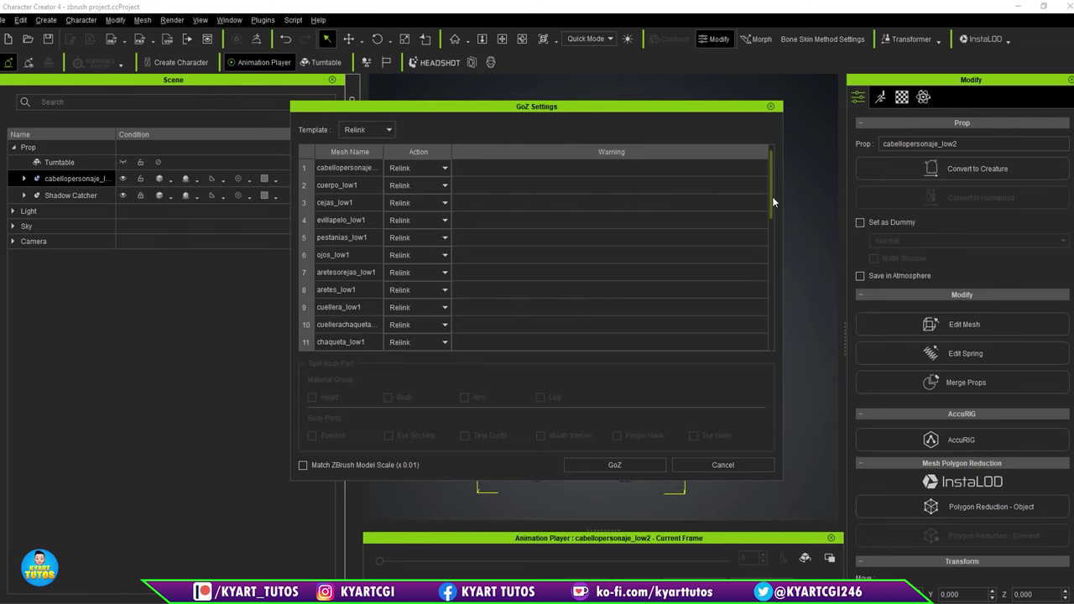
{"action": "mouse_move", "coordinate": [772, 197]}
{"action": "left_mouse_down"}
{"action": "mouse_move", "coordinate": [776, 224]}
{"action": "mouse_move", "coordinate": [770, 181]}
{"action": "left_mouse_up"}
{"action": "left_click", "coordinate": [629, 465]}
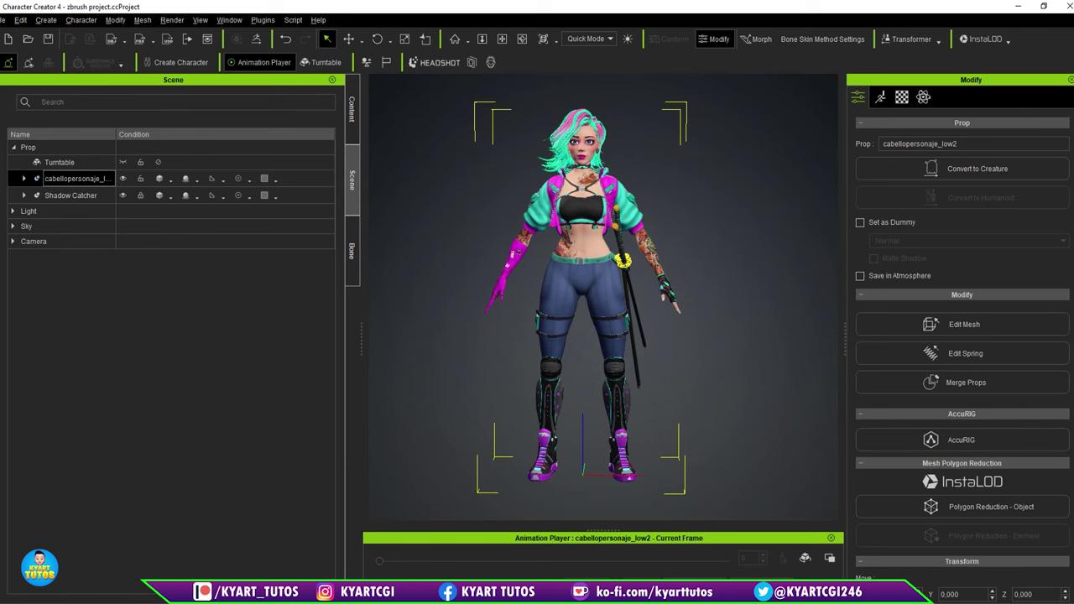
- Scroll the Modify panel to the prop's Transform section showing zero move, rotation and scale 100
{"action": "scroll", "coordinate": [965, 335], "scroll_direction": "down", "scroll_amount": 3}
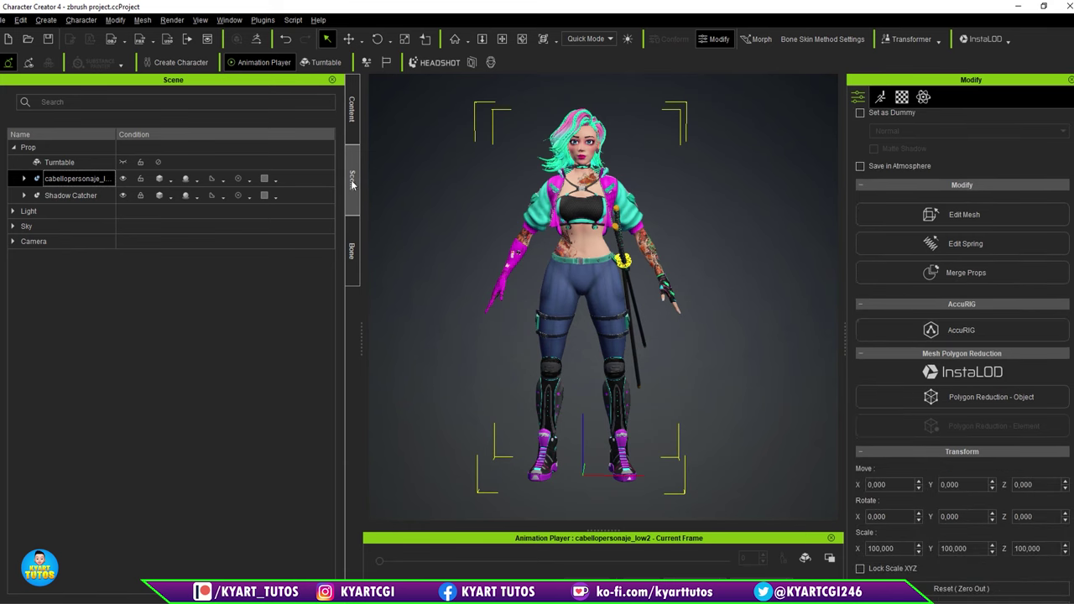
- Expand the cabellopersonaje_low2 mesh list and launch AccuRIG, raising the 500K-triangle polycount warning
{"action": "left_click", "coordinate": [24, 180]}
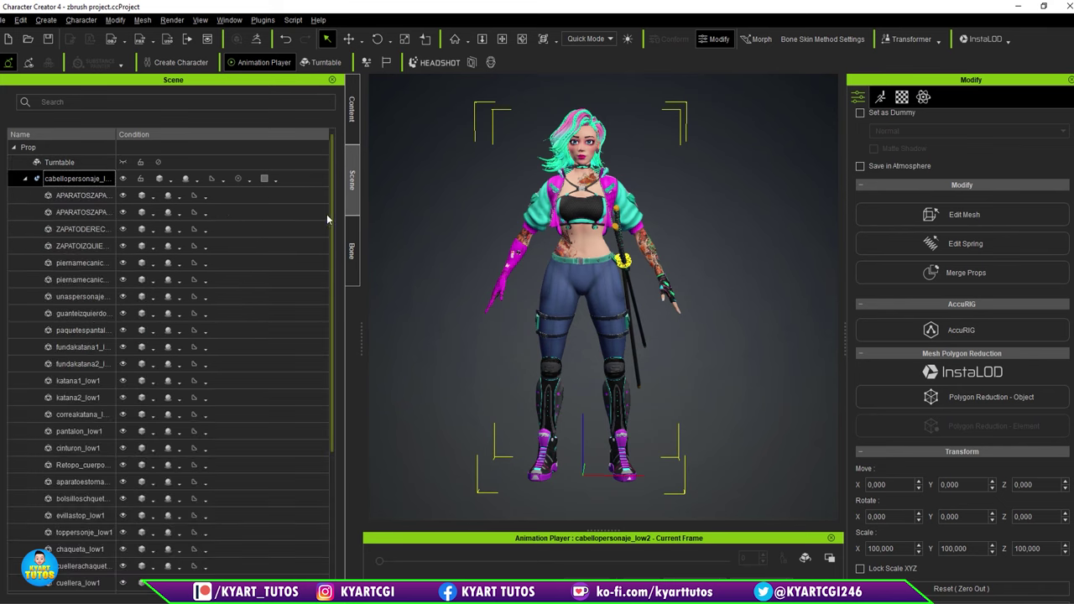
{"action": "left_click_drag", "start_coordinate": [333, 219], "coordinate": [345, 387]}
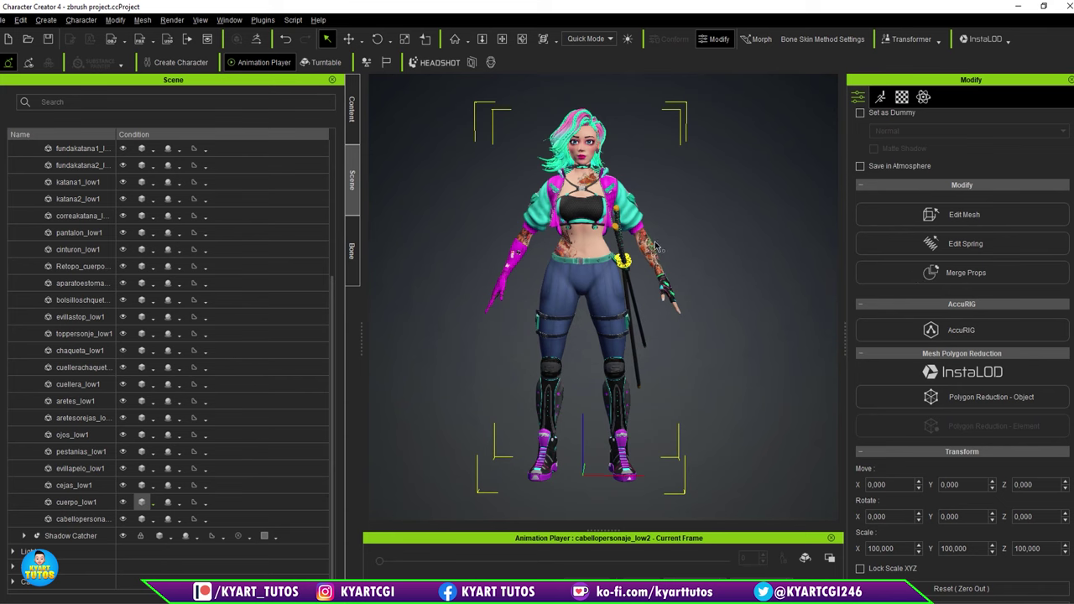
{"action": "left_click", "coordinate": [957, 332]}
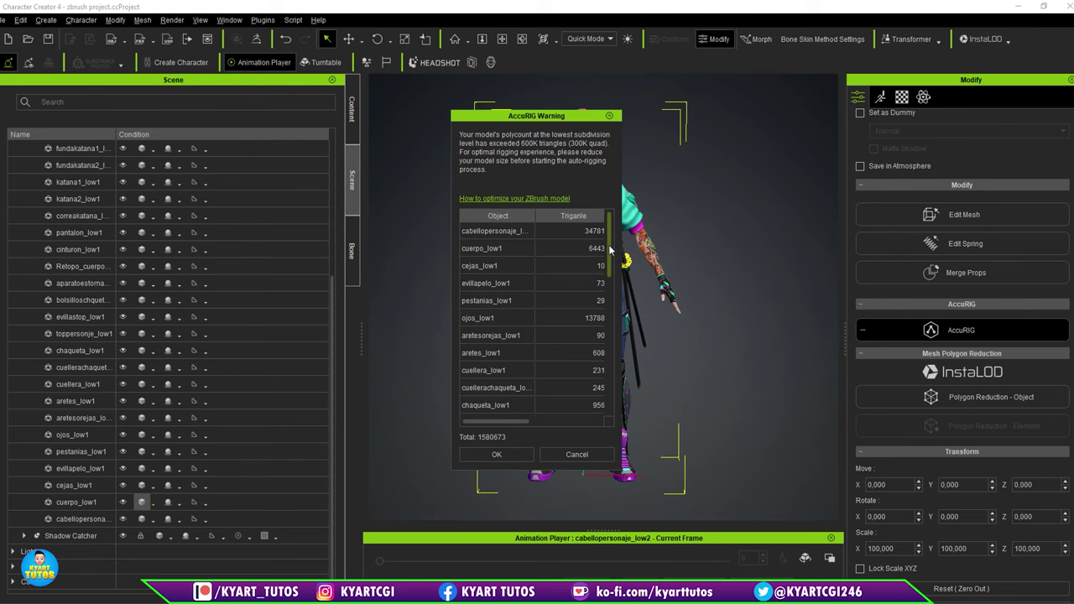
- Accept the polycount warning to reach AccuRIG's skeleton and bind-skin setup
{"action": "scroll", "coordinate": [608, 284], "scroll_direction": "down", "scroll_amount": 6}
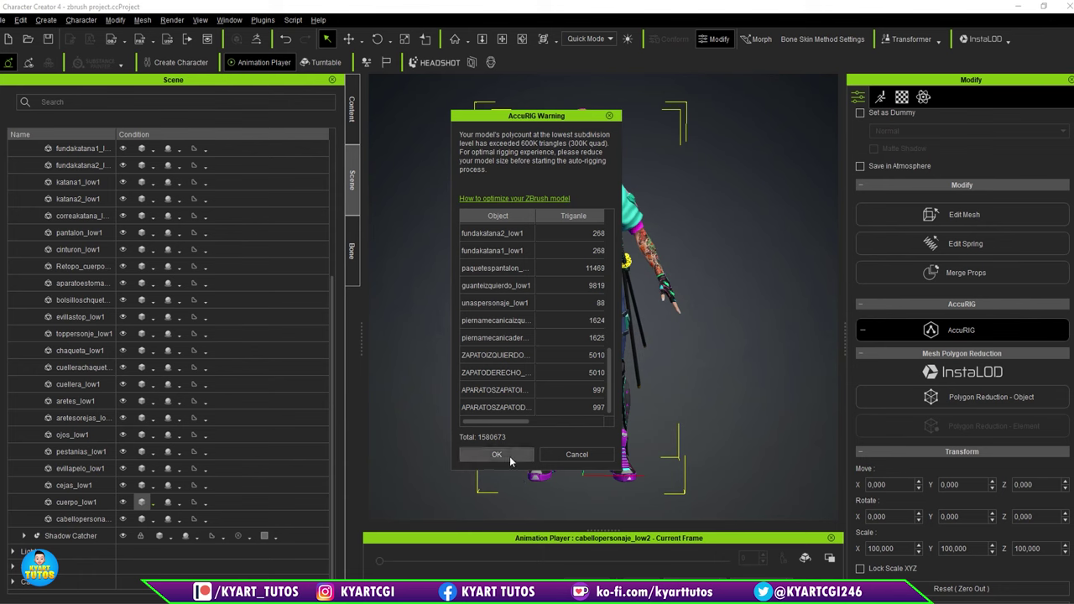
{"action": "left_click", "coordinate": [497, 454]}
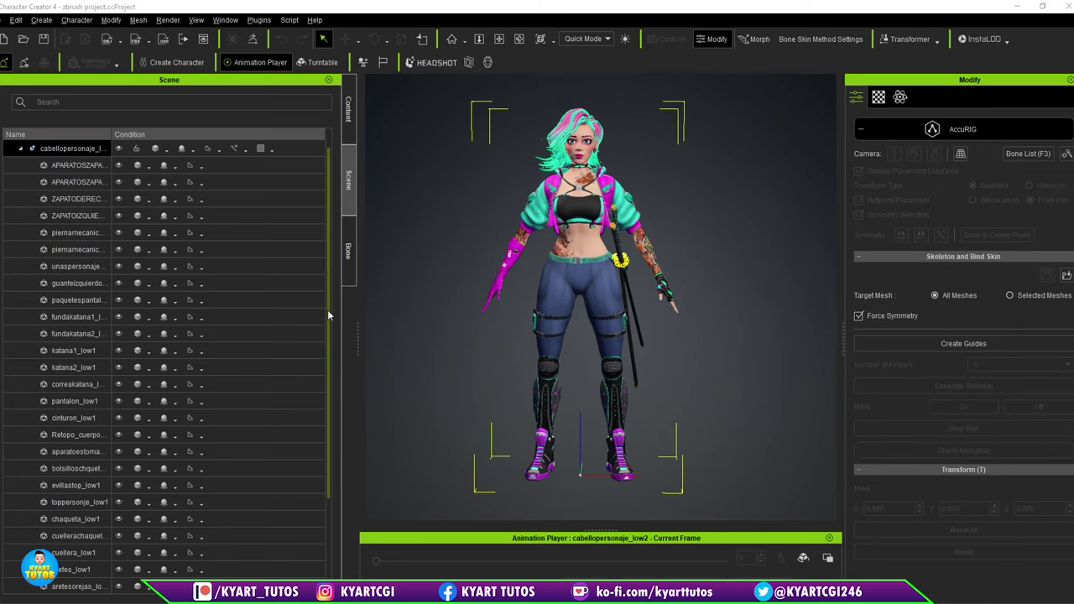
- Hide every character mesh except cuerpo_low1, then select the magenta arm piece mesh
{"action": "left_click", "coordinate": [119, 149]}
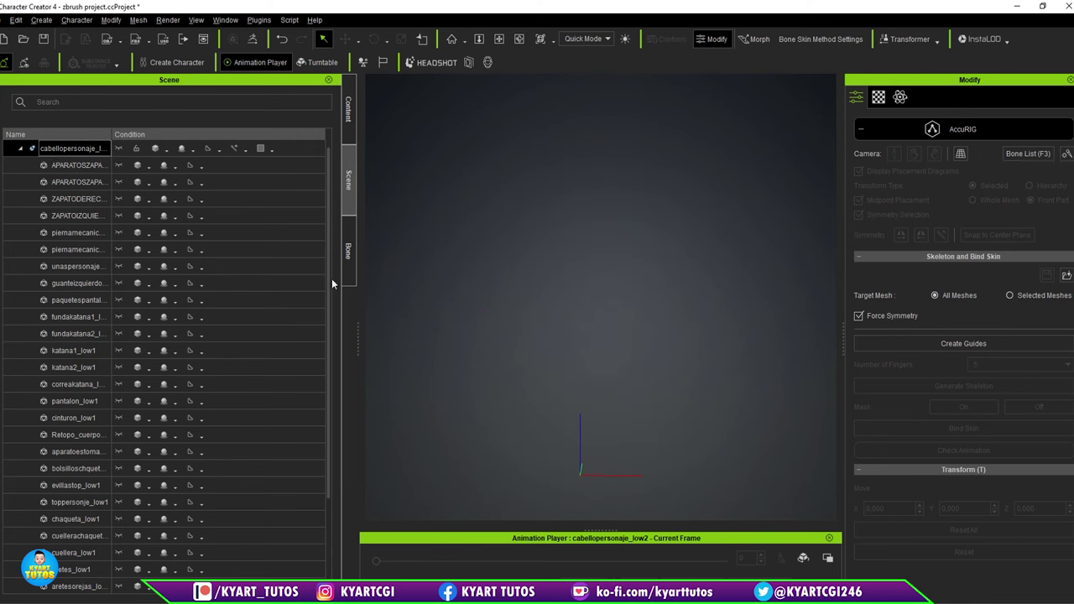
{"action": "left_click_drag", "start_coordinate": [330, 284], "coordinate": [316, 446]}
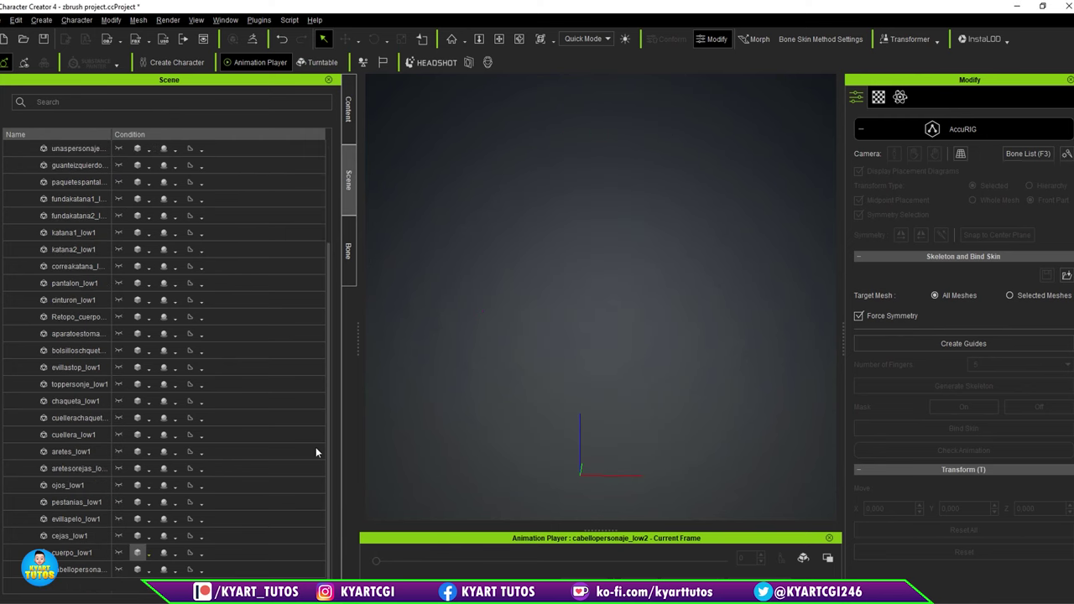
{"action": "left_click", "coordinate": [120, 553]}
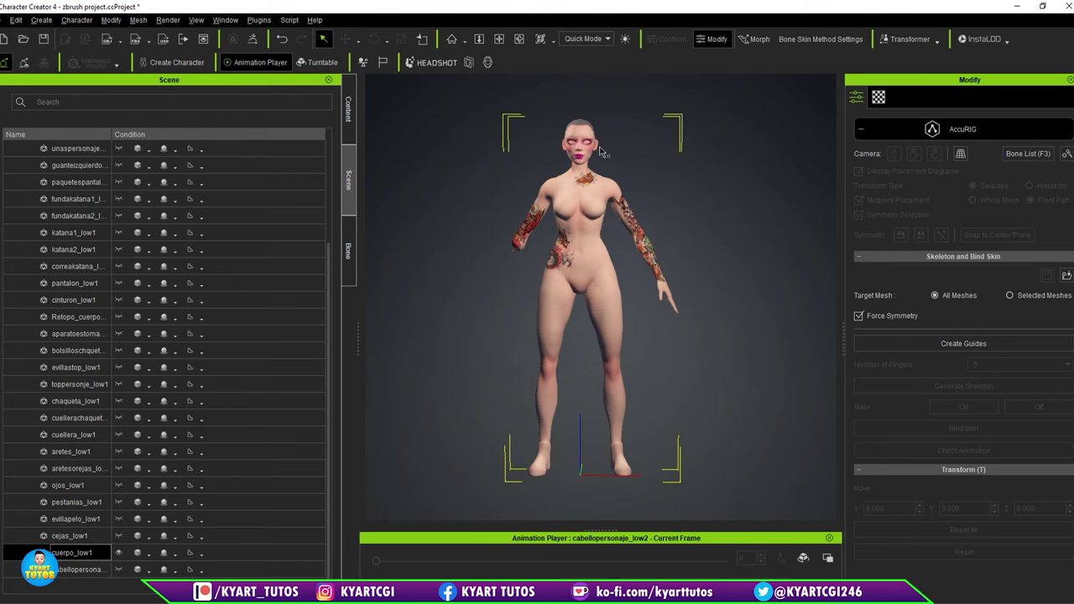
{"action": "left_click_drag", "start_coordinate": [332, 263], "coordinate": [331, 162]}
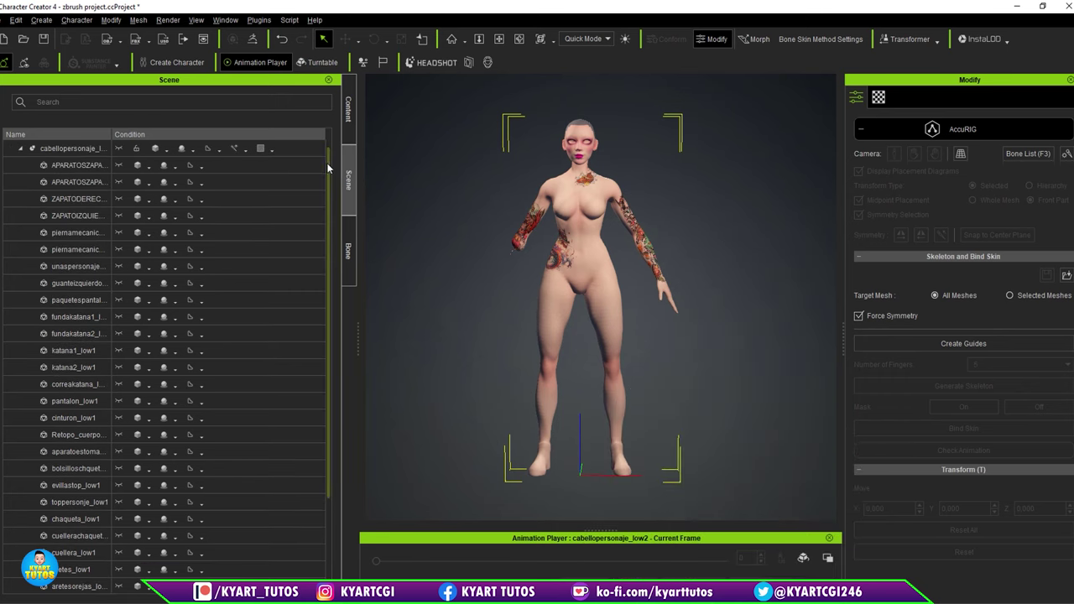
{"action": "left_click", "coordinate": [122, 432]}
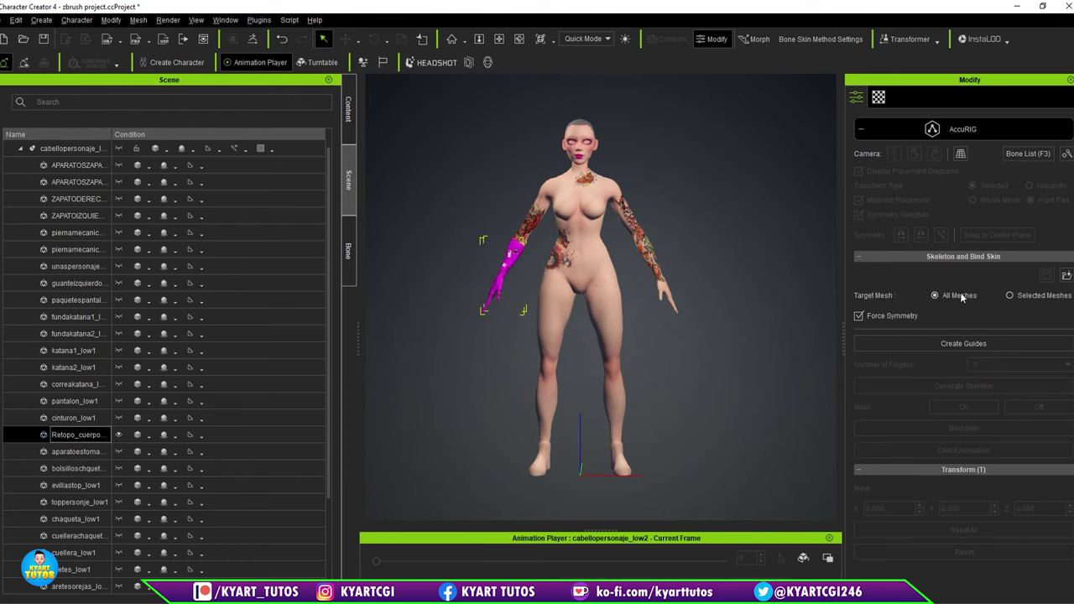
- Set AccuRIG Target Mesh to Selected Meshes, add cuerpo_low1 to the selection, and zoom onto the upper body
{"action": "left_click", "coordinate": [1011, 295]}
{"action": "double_click", "coordinate": [80, 435]}
{"action": "left_click_drag", "start_coordinate": [330, 435], "coordinate": [330, 532]}
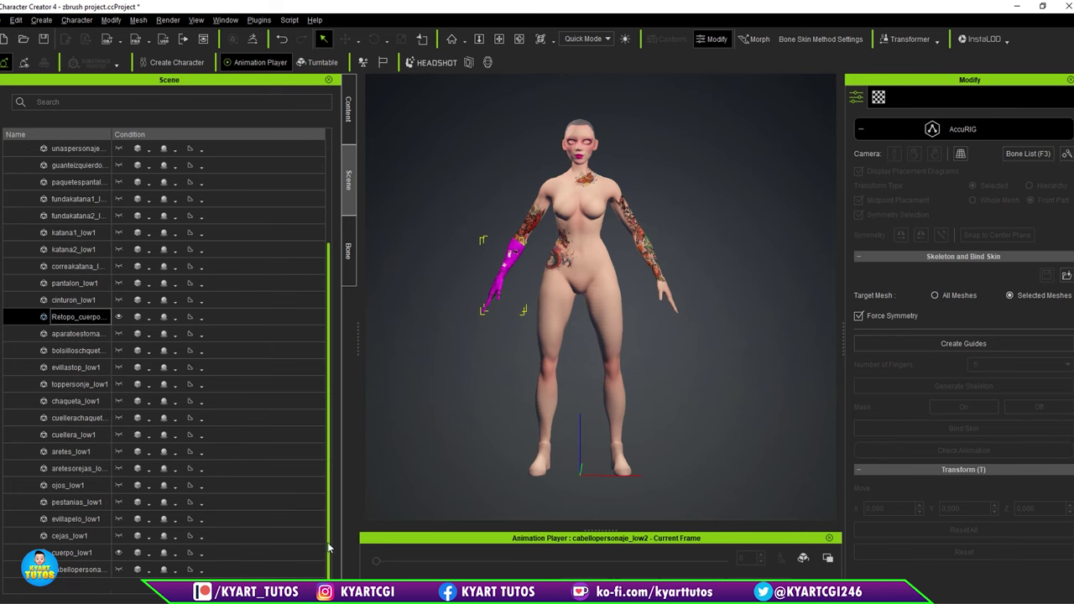
{"action": "left_click", "coordinate": [92, 555], "text": "ctrl"}
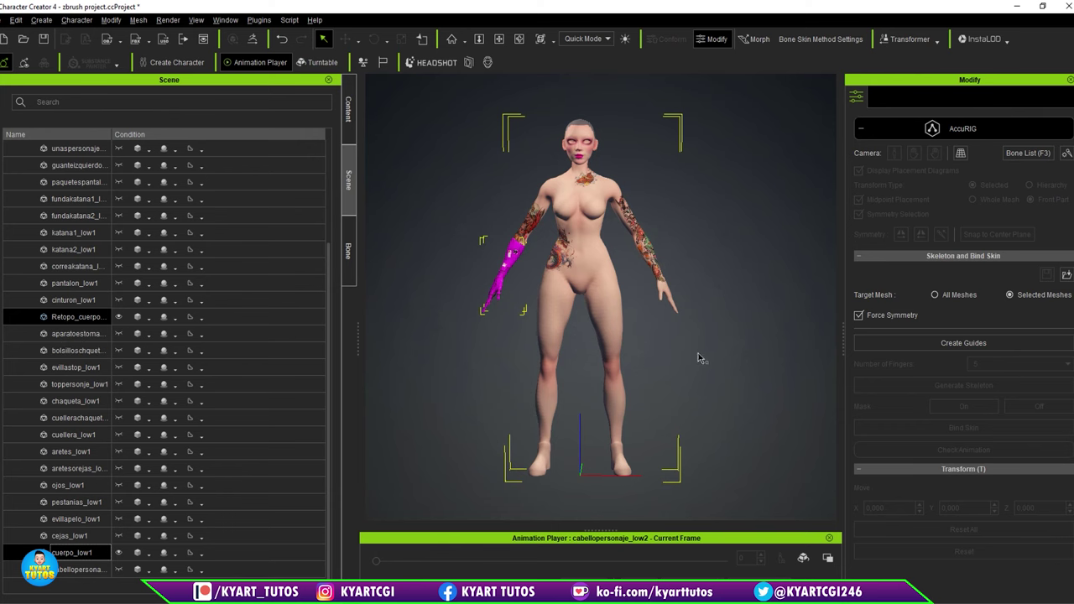
{"action": "right_click_drag", "start_coordinate": [707, 380], "coordinate": [744, 211], "text": "alt"}
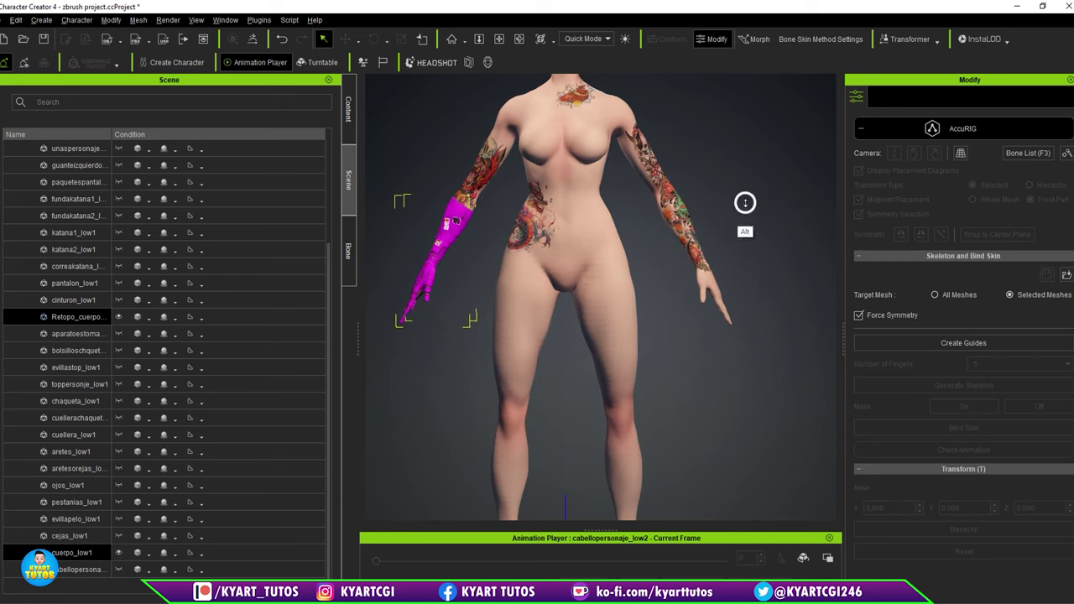
{"action": "mouse_move", "coordinate": [734, 233]}
{"action": "middle_mouse_down", "text": "alt"}
{"action": "mouse_move", "coordinate": [755, 397]}
{"action": "mouse_move", "coordinate": [748, 389]}
{"action": "middle_mouse_up", "text": "alt"}
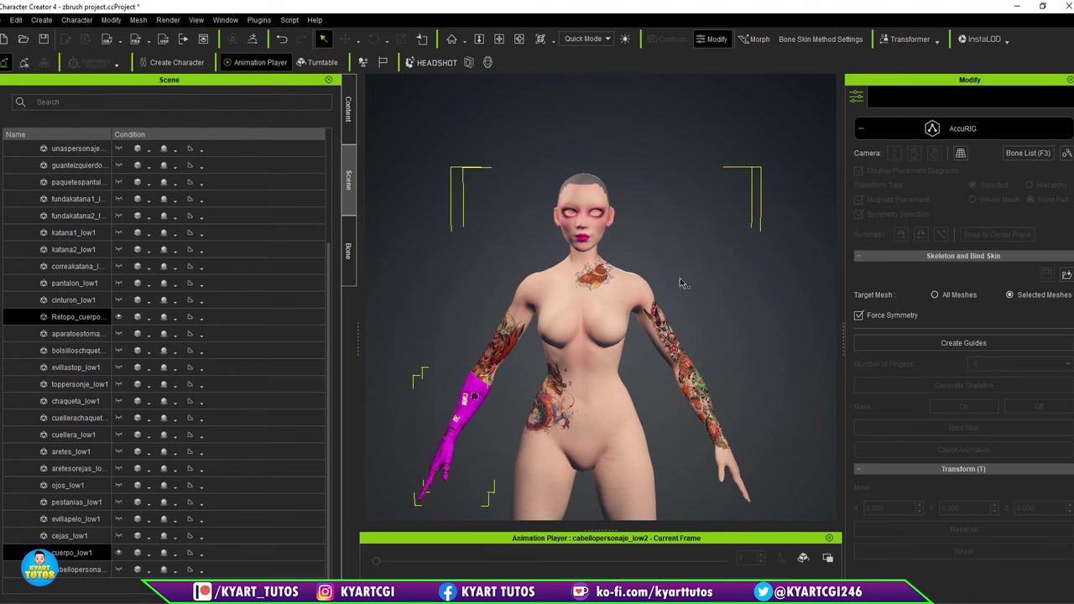
- Create the AccuRIG body guides and reduce the guide marker size to 61
{"action": "left_click", "coordinate": [961, 342]}
{"action": "middle_click_drag", "start_coordinate": [742, 327], "coordinate": [717, 370]}
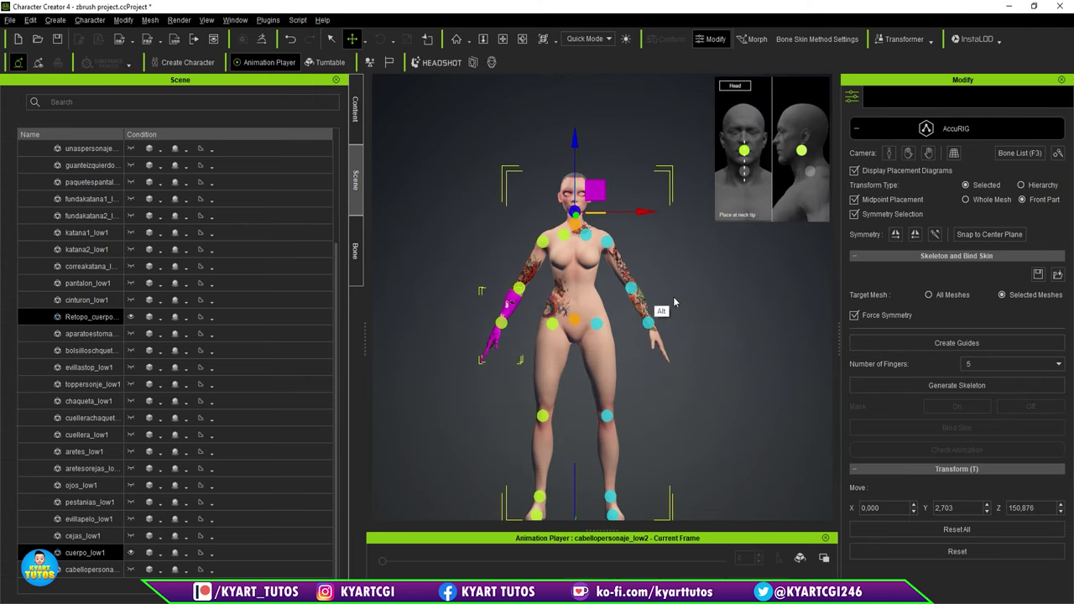
{"action": "right_click_drag", "start_coordinate": [663, 312], "coordinate": [705, 101], "text": "alt"}
{"action": "middle_click_drag", "start_coordinate": [705, 100], "coordinate": [707, 248]}
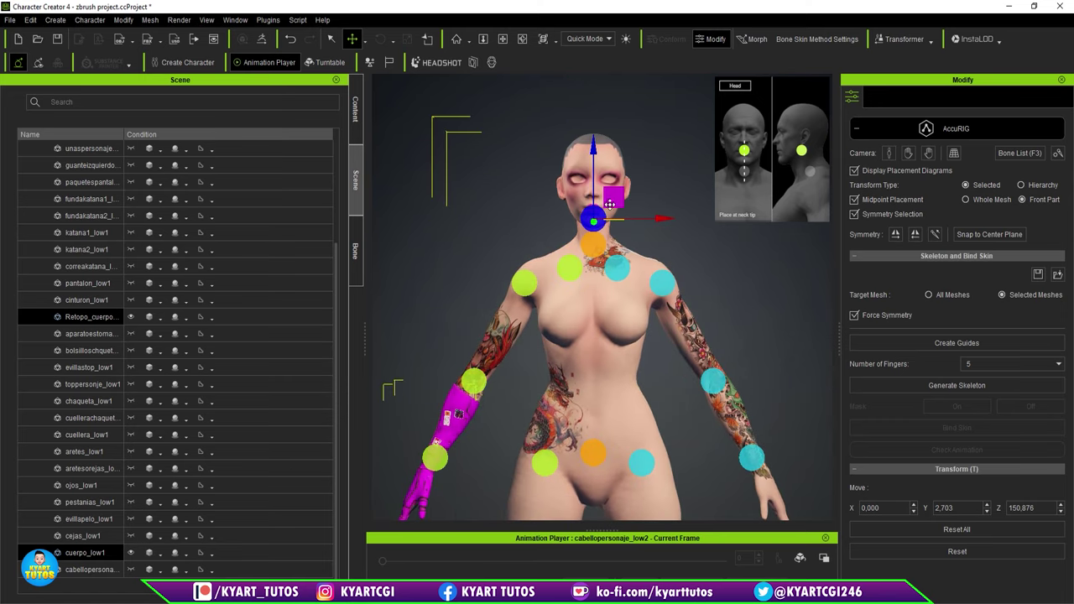
{"action": "left_click", "coordinate": [1059, 154]}
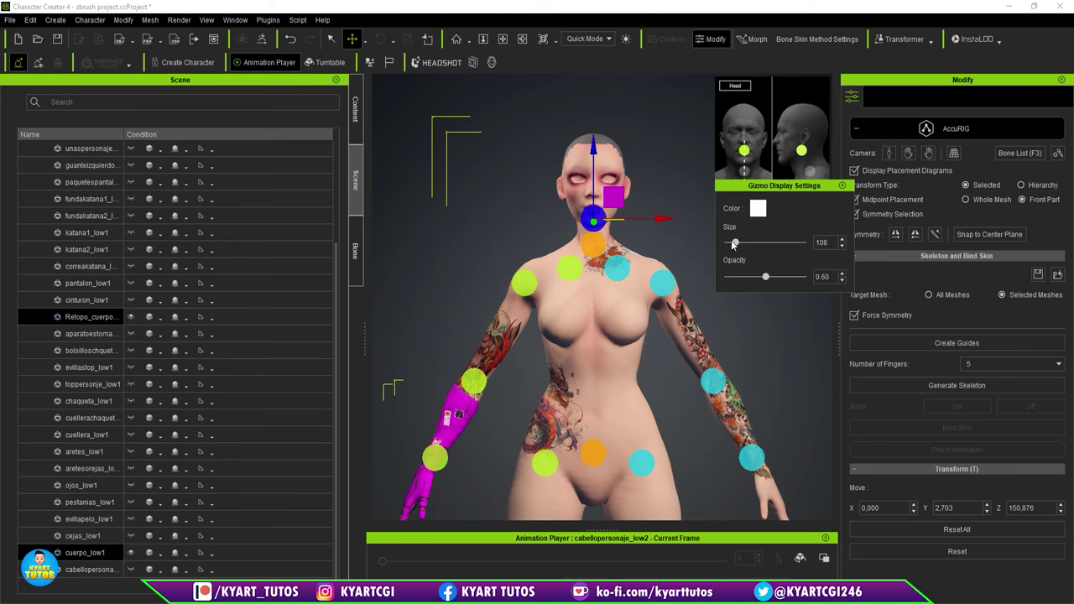
{"action": "left_click_drag", "start_coordinate": [728, 245], "coordinate": [732, 246]}
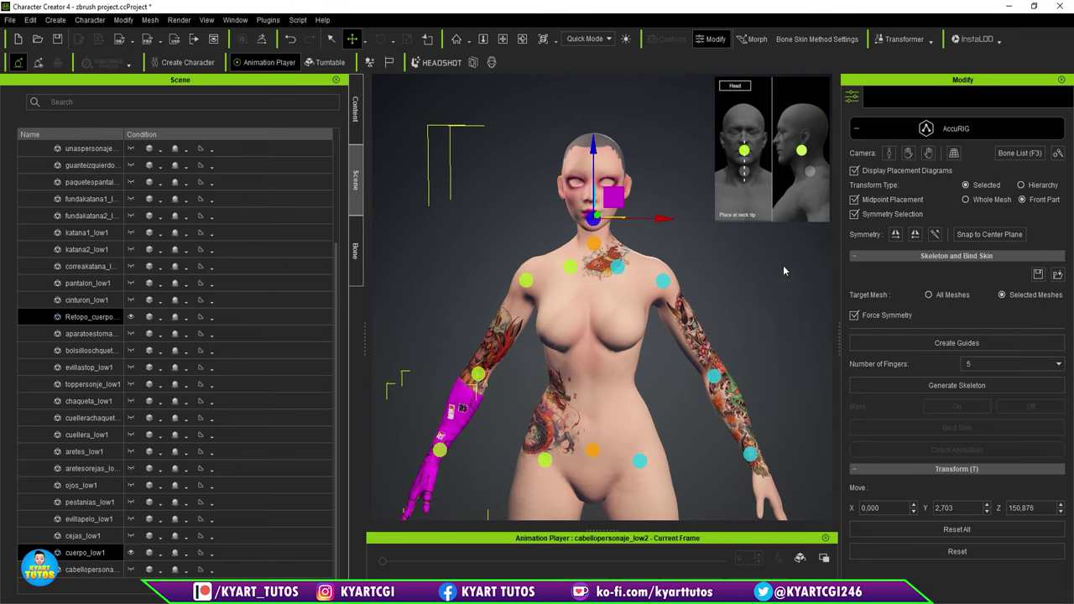
- Raise the head guide to the upper lip, at Y 0.389, Z 153.386
{"action": "right_click_drag", "start_coordinate": [757, 287], "coordinate": [660, 293]}
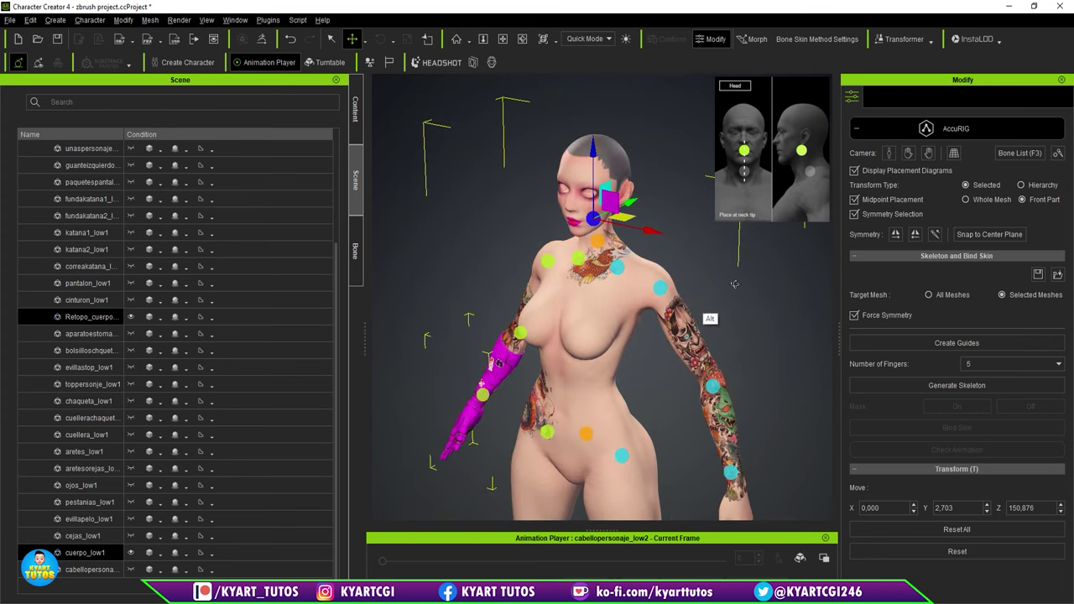
{"action": "mouse_move", "coordinate": [699, 313]}
{"action": "right_mouse_down"}
{"action": "mouse_move", "coordinate": [773, 294]}
{"action": "mouse_move", "coordinate": [732, 285]}
{"action": "mouse_move", "coordinate": [690, 335]}
{"action": "mouse_move", "coordinate": [753, 279]}
{"action": "right_mouse_up"}
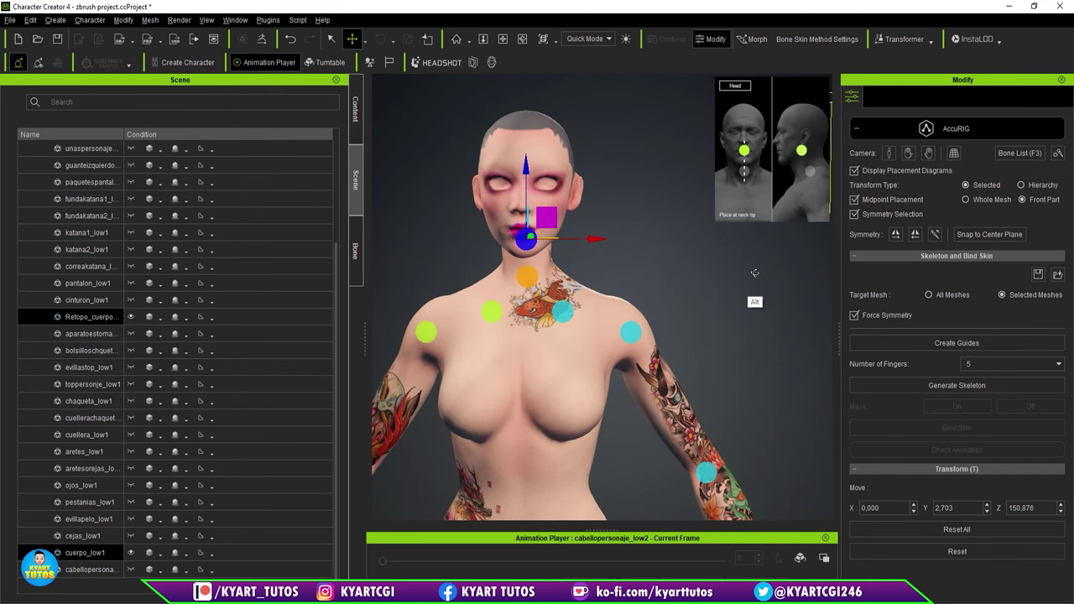
{"action": "right_click_drag", "start_coordinate": [693, 319], "coordinate": [744, 290]}
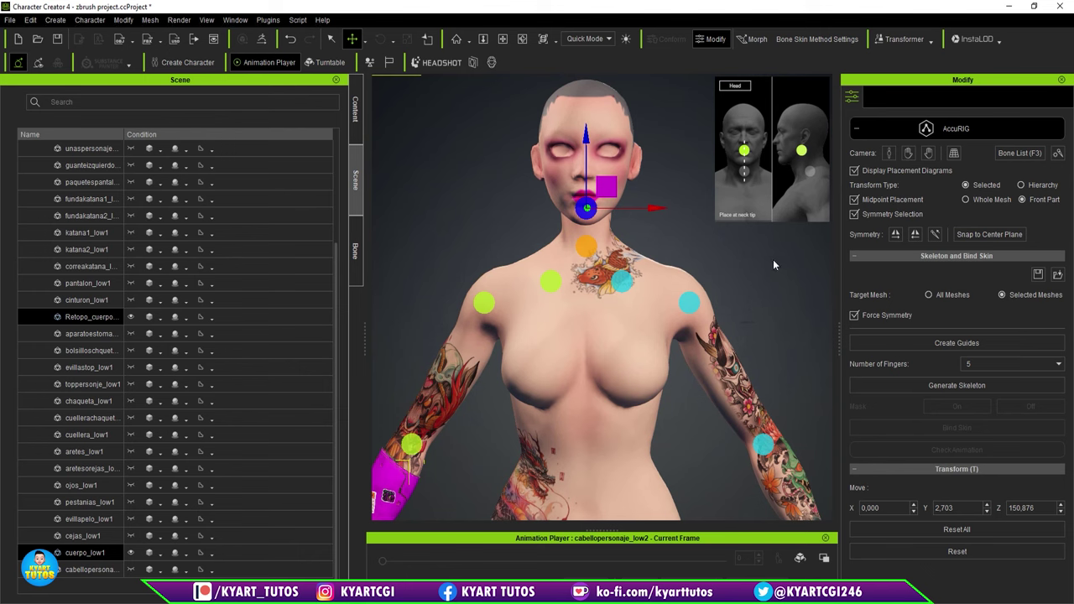
{"action": "mouse_move", "coordinate": [691, 257]}
{"action": "left_mouse_down", "text": "alt"}
{"action": "mouse_move", "coordinate": [623, 268]}
{"action": "mouse_move", "coordinate": [723, 271]}
{"action": "left_mouse_up", "text": "alt"}
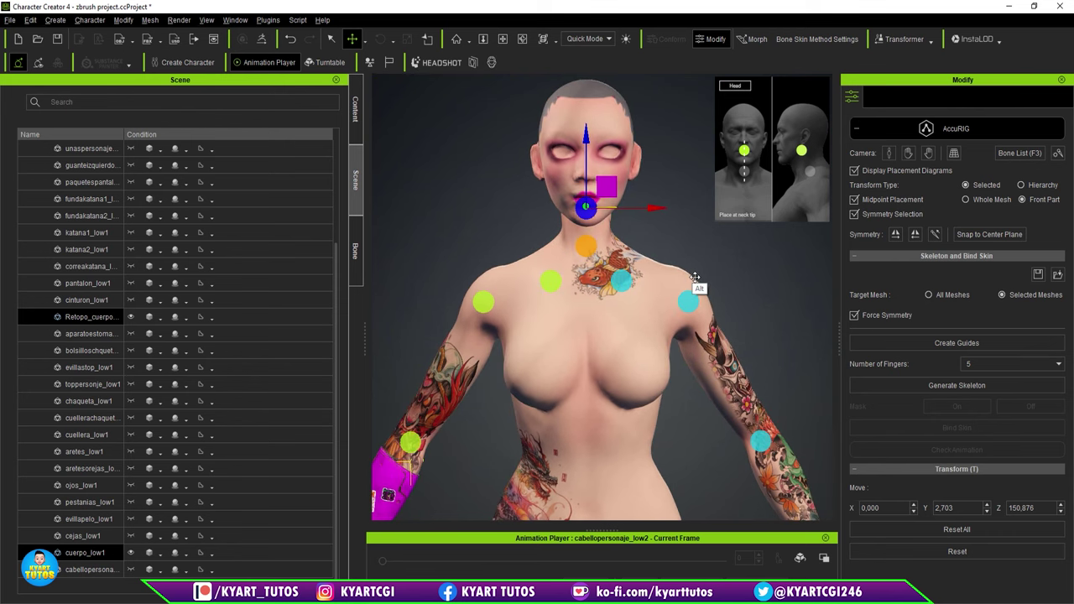
{"action": "scroll", "coordinate": [684, 292], "scroll_direction": "up", "scroll_amount": 3}
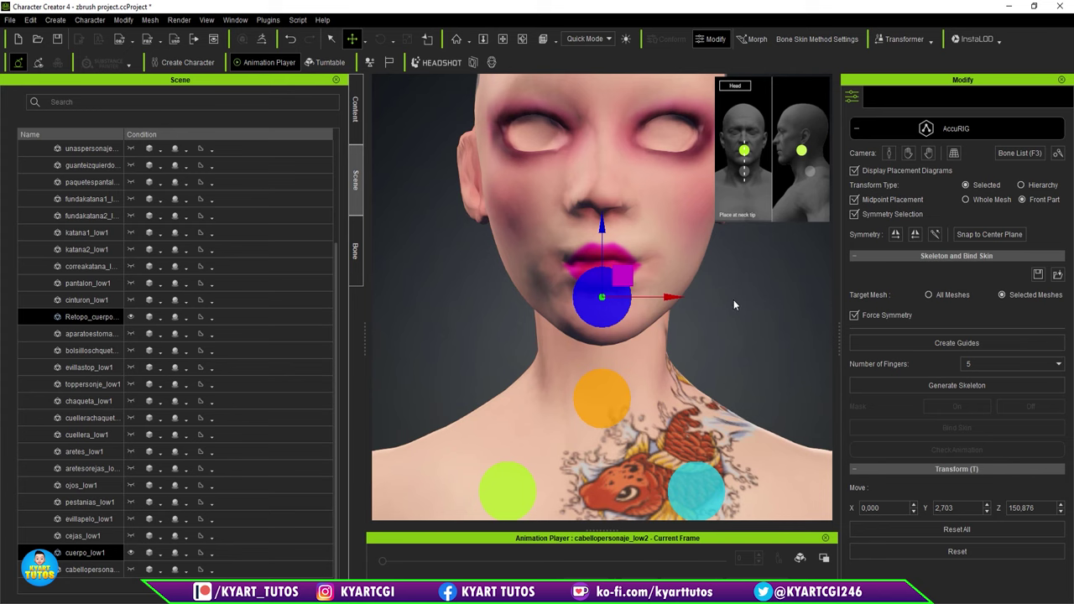
{"action": "left_click_drag", "start_coordinate": [738, 302], "coordinate": [675, 319], "text": "alt"}
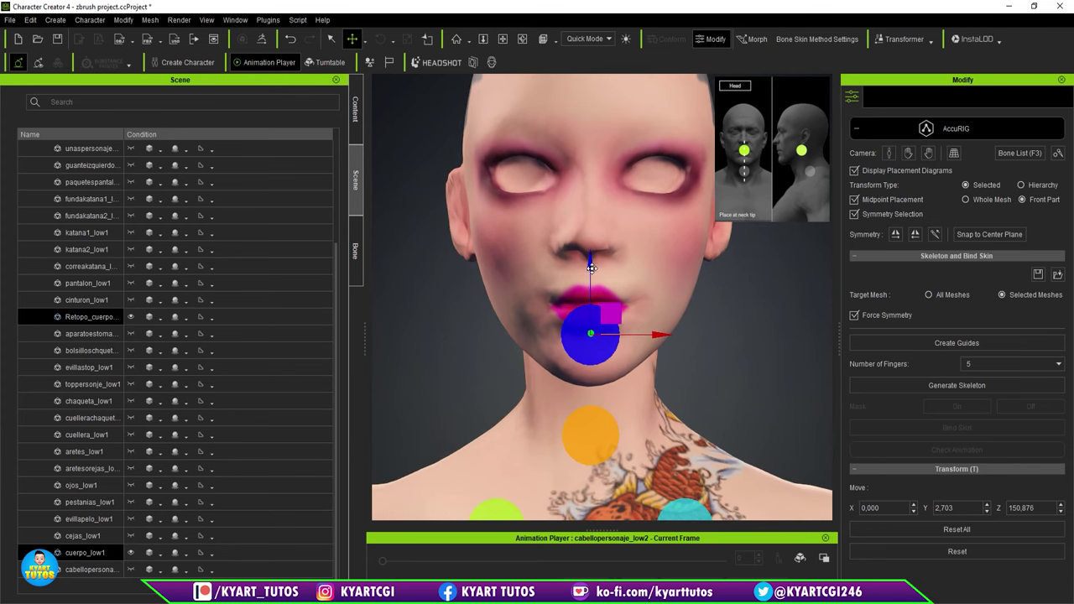
{"action": "left_click_drag", "start_coordinate": [591, 267], "coordinate": [590, 220]}
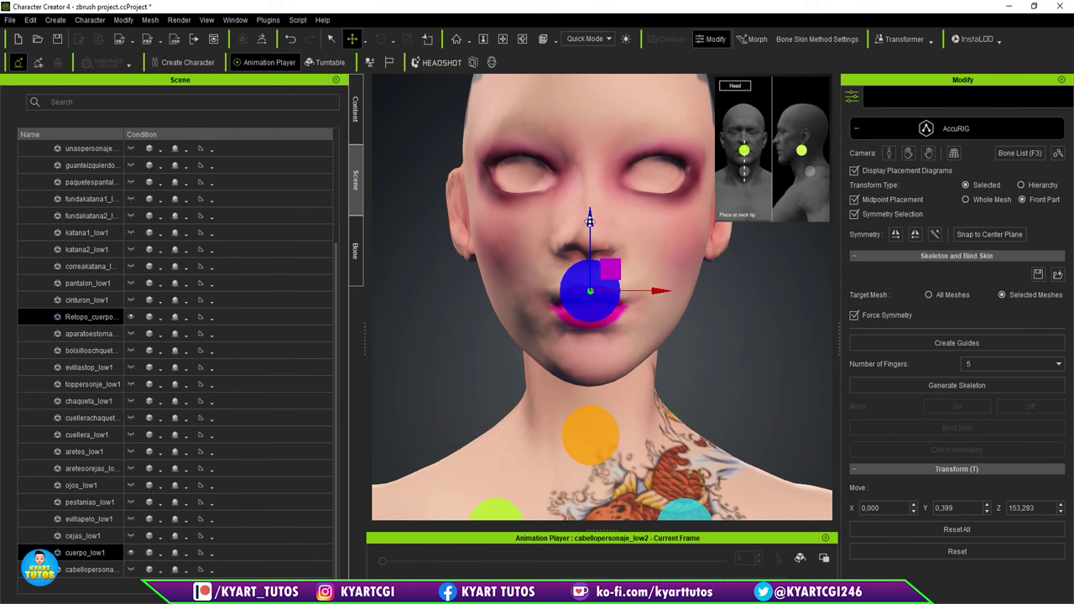
- Shrink the guide markers further to size 38
{"action": "left_click", "coordinate": [1057, 153]}
{"action": "left_click_drag", "start_coordinate": [735, 245], "coordinate": [732, 245]}
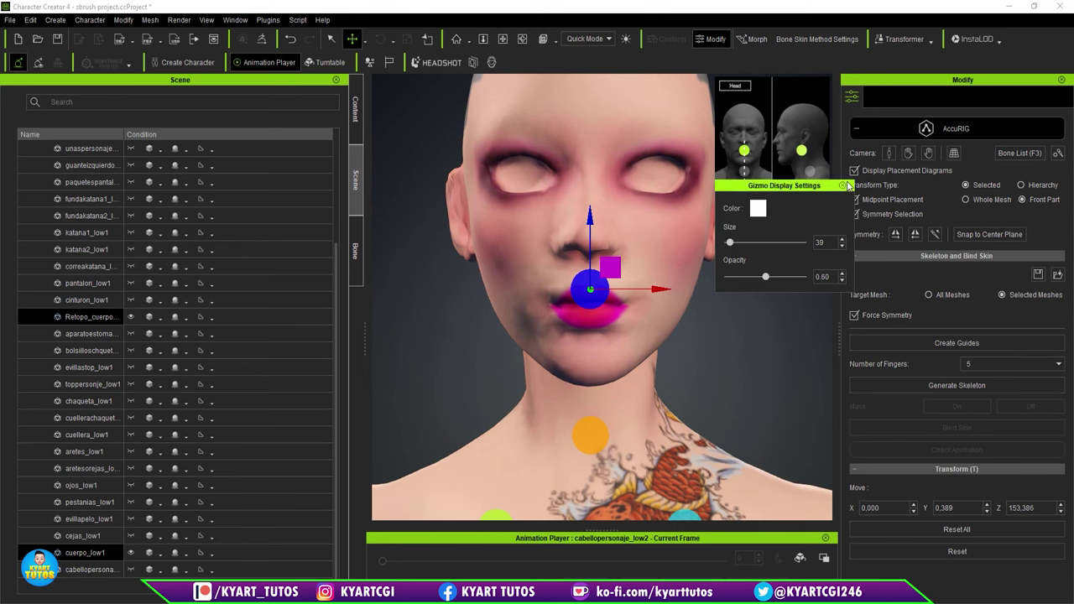
{"action": "left_click", "coordinate": [842, 185]}
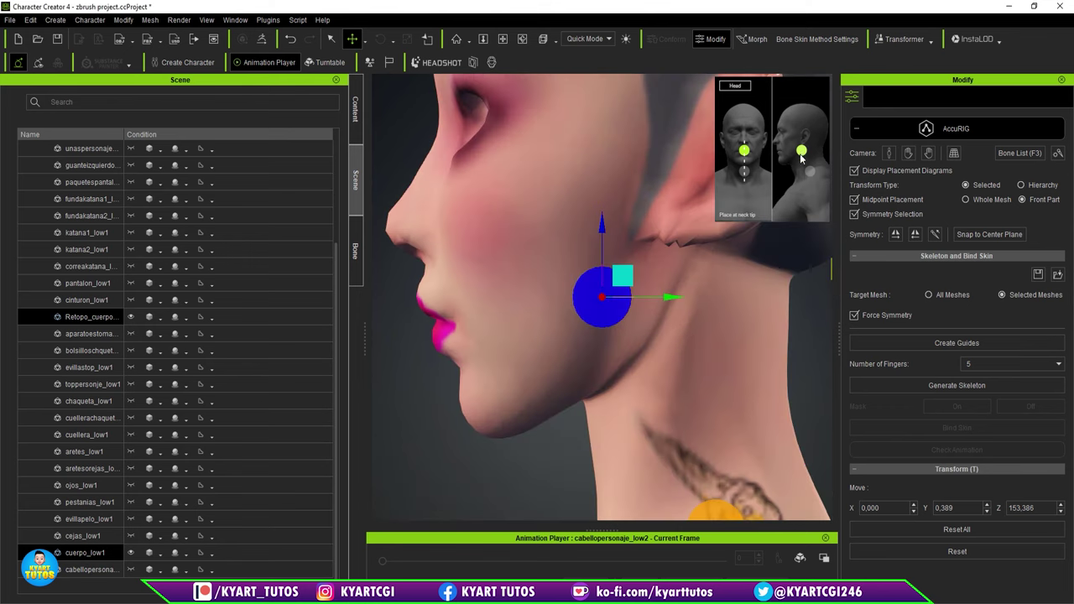
- Move the head guide back below the ear (Y 2.230, Z 153.514), then select the Neck joint
{"action": "left_click_drag", "start_coordinate": [622, 276], "coordinate": [685, 262]}
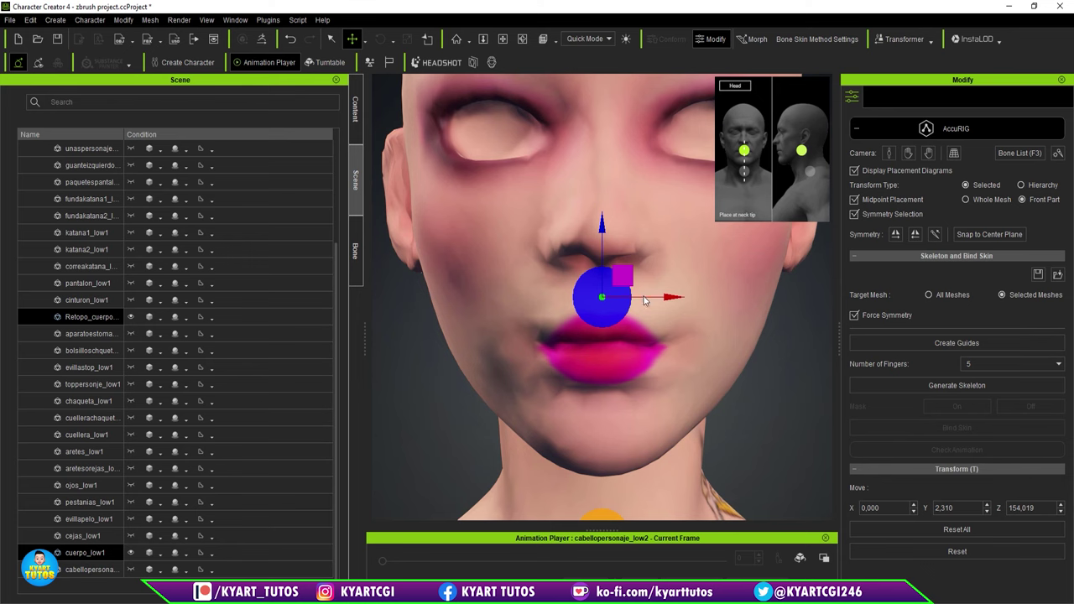
{"action": "left_click_drag", "start_coordinate": [605, 230], "coordinate": [612, 252]}
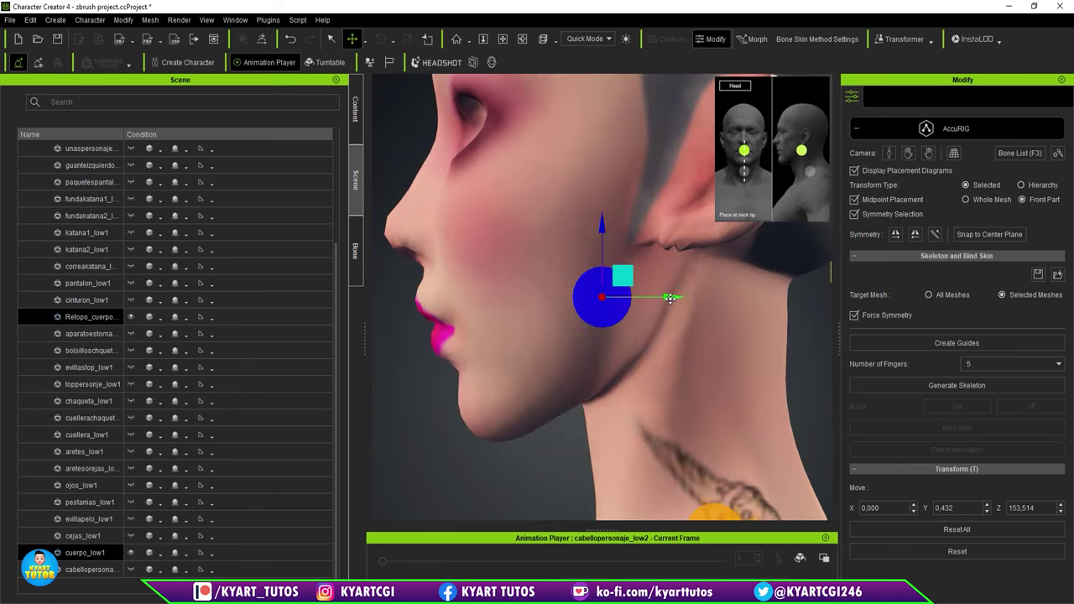
{"action": "left_click_drag", "start_coordinate": [669, 298], "coordinate": [719, 299]}
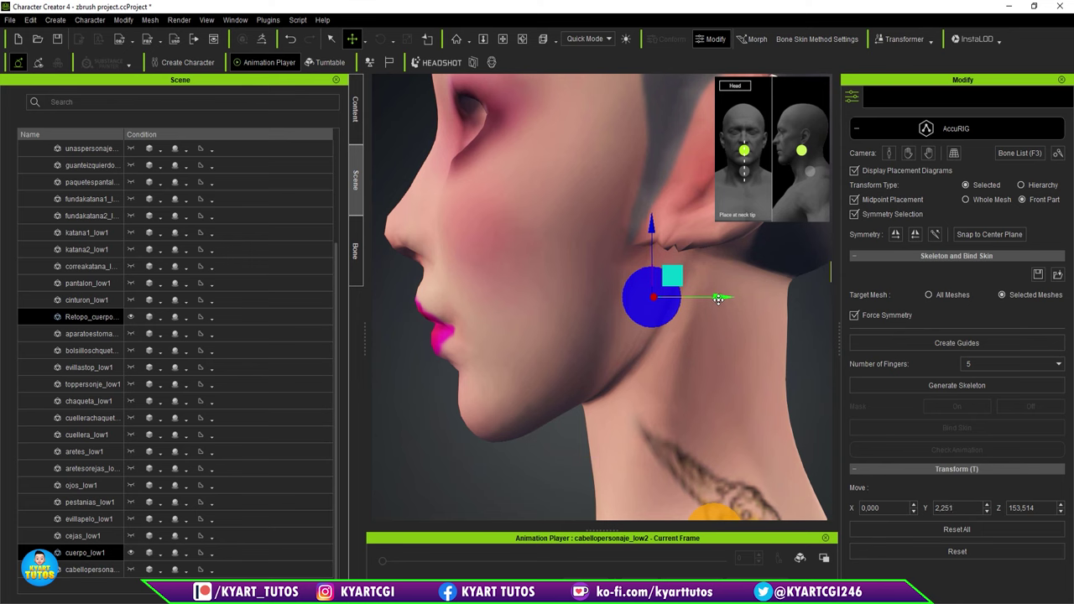
{"action": "key", "text": "1"}
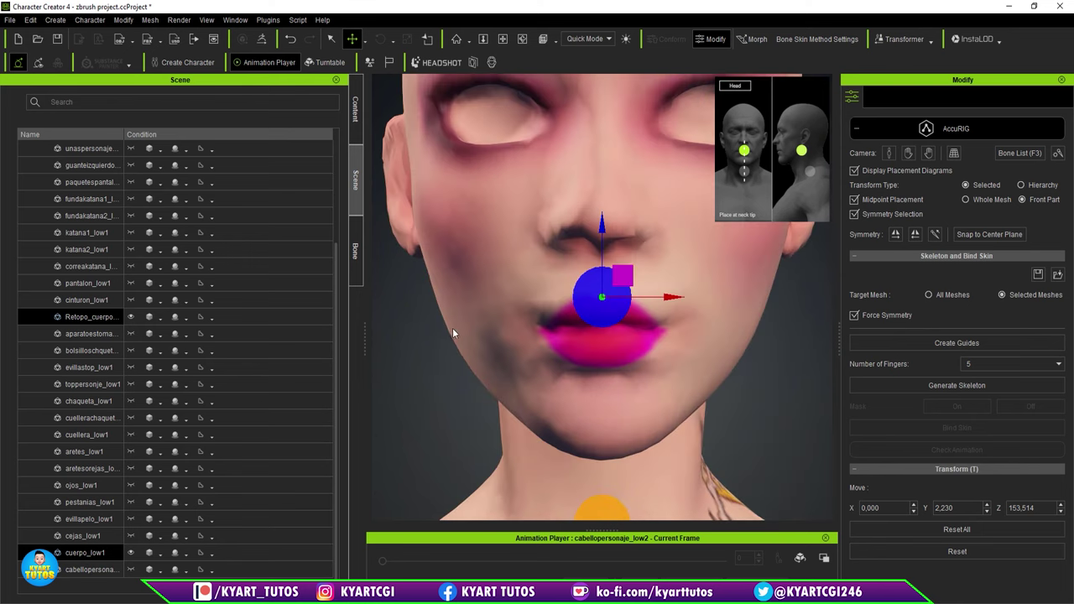
{"action": "key", "text": "3"}
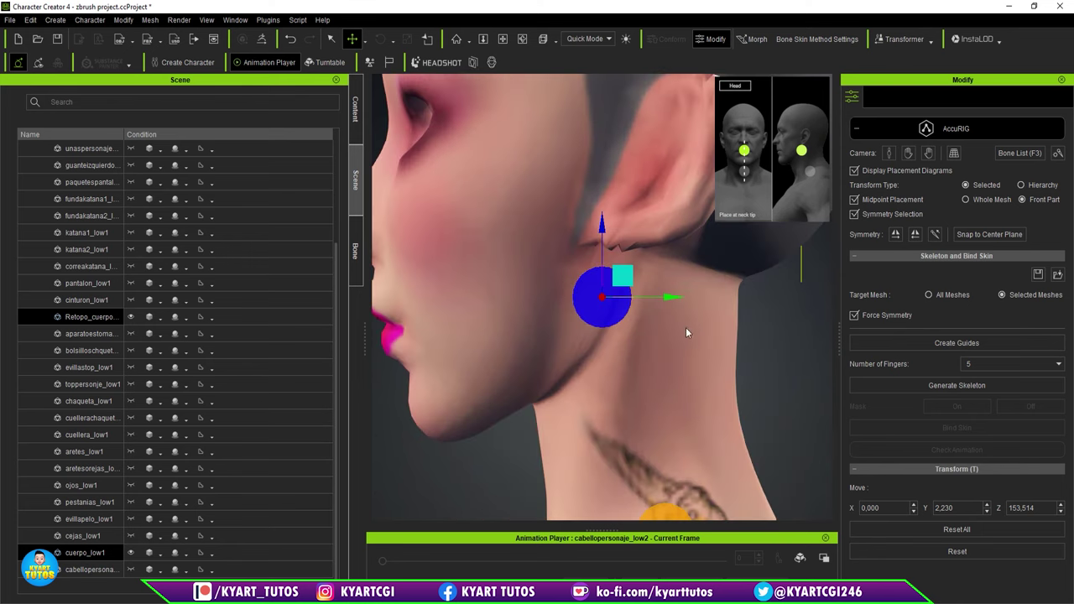
{"action": "key", "text": "Down"}
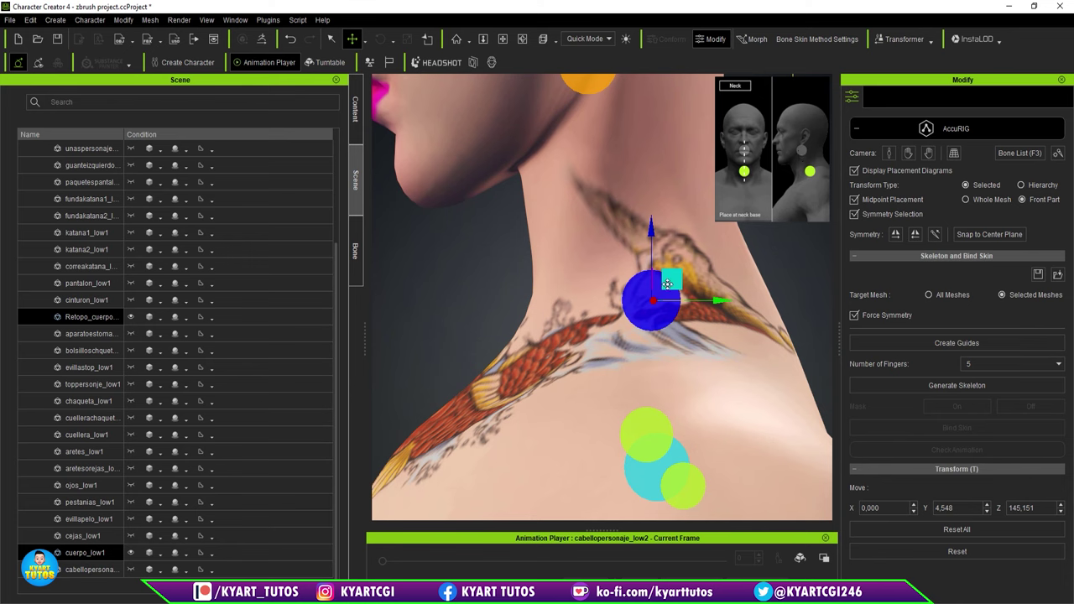
- Lower the neck guide to the neck base, centred on the throat, at Y 3.465, Z 146.983
{"action": "left_click_drag", "start_coordinate": [667, 284], "coordinate": [648, 283]}
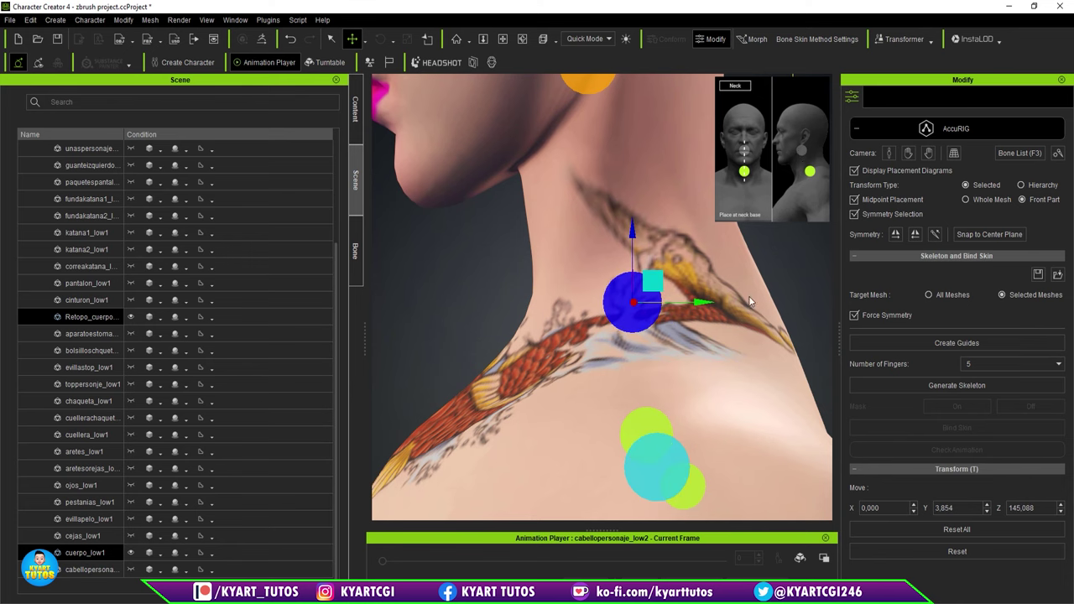
{"action": "right_click_drag", "start_coordinate": [738, 303], "coordinate": [733, 313]}
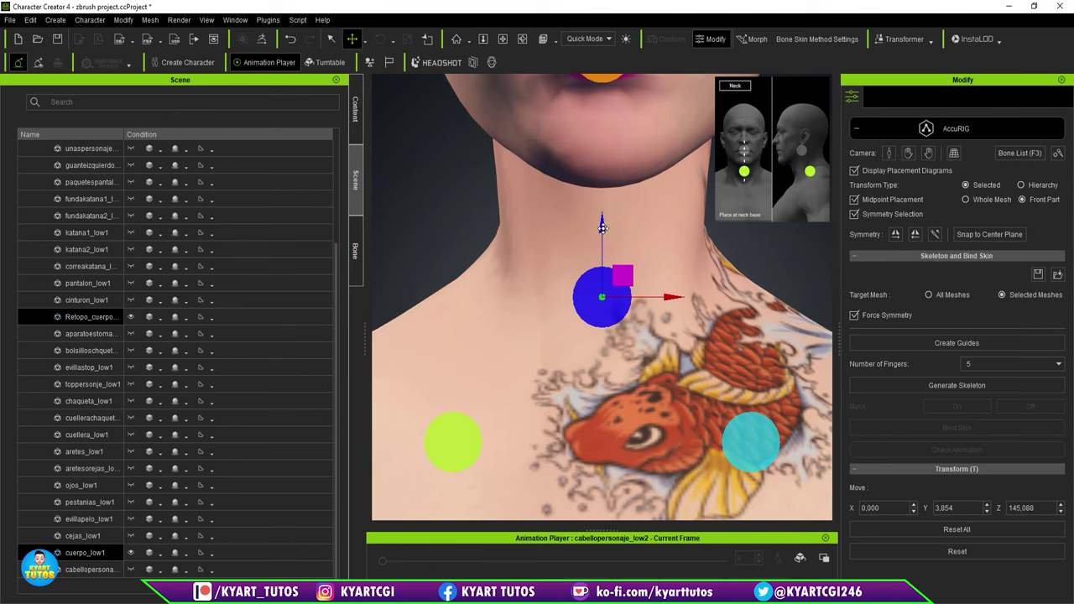
{"action": "left_click_drag", "start_coordinate": [601, 223], "coordinate": [601, 175]}
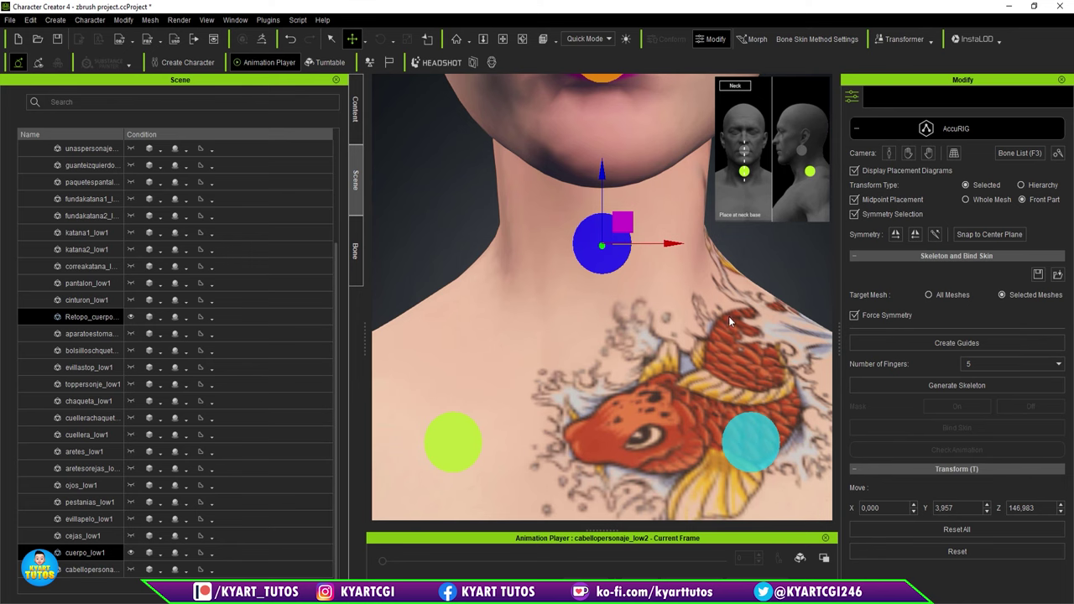
{"action": "right_click_drag", "start_coordinate": [727, 324], "coordinate": [725, 322]}
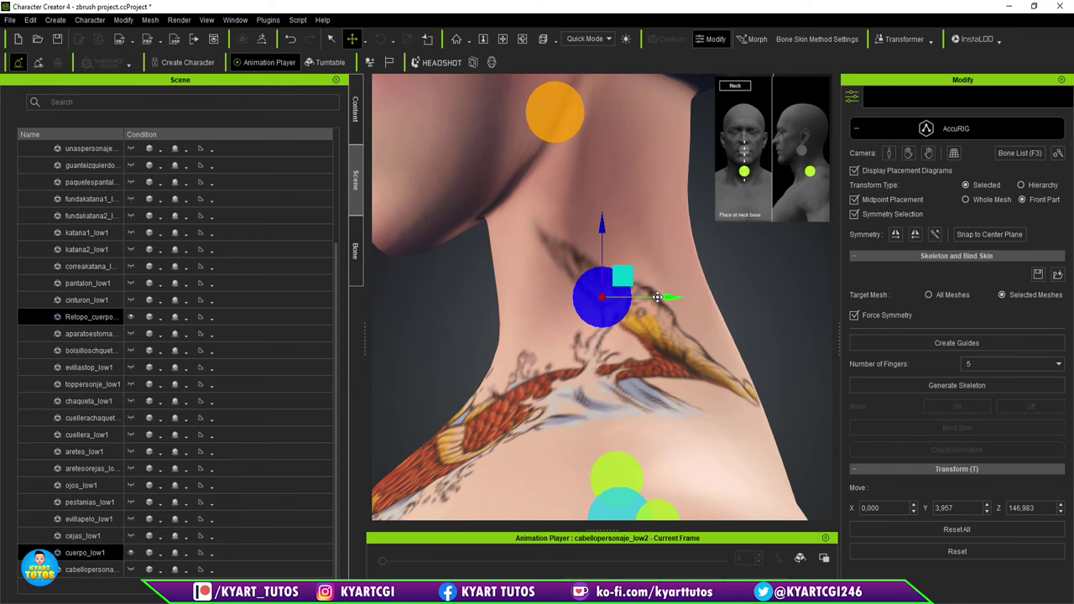
{"action": "left_click_drag", "start_coordinate": [657, 297], "coordinate": [655, 297]}
{"action": "right_click_drag", "start_coordinate": [641, 308], "coordinate": [641, 308]}
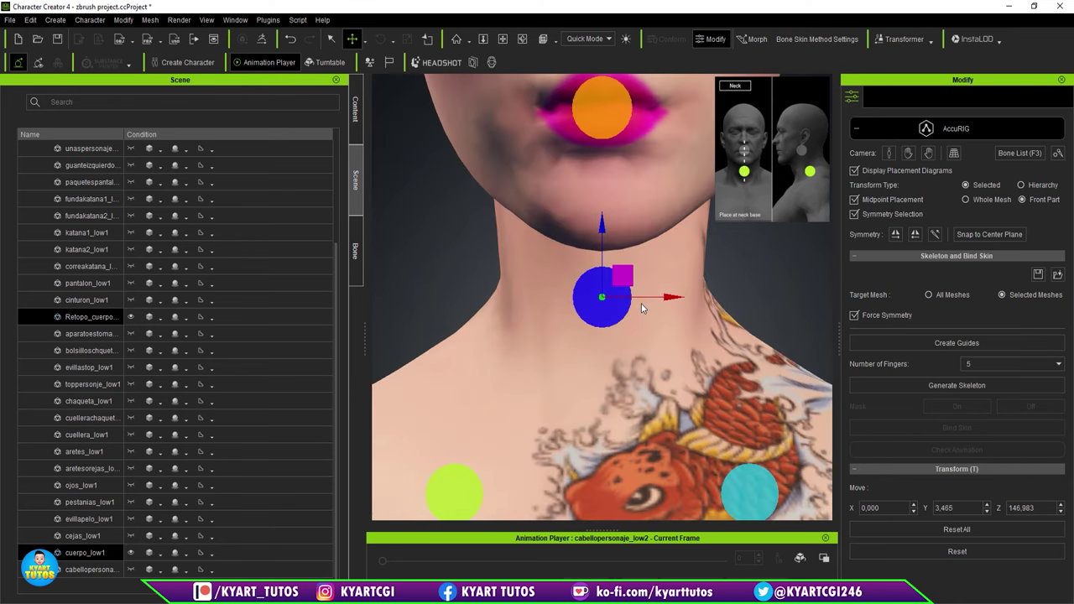
{"action": "left_click_drag", "start_coordinate": [671, 339], "coordinate": [717, 344], "text": "alt"}
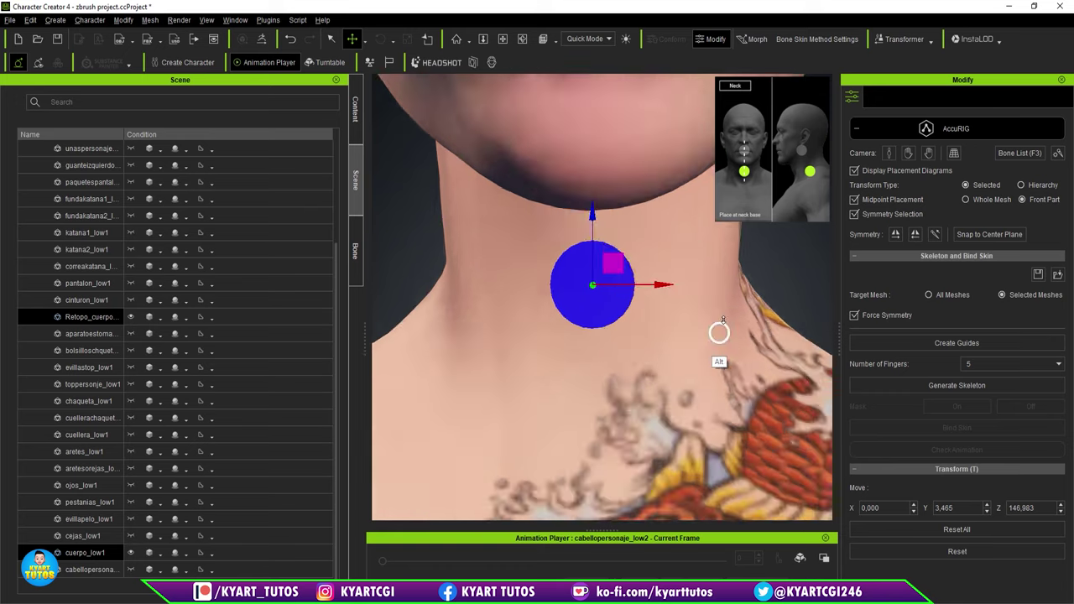
{"action": "scroll", "coordinate": [718, 344], "scroll_direction": "down", "scroll_amount": 5}
{"action": "left_click_drag", "start_coordinate": [710, 414], "coordinate": [633, 330], "text": "alt"}
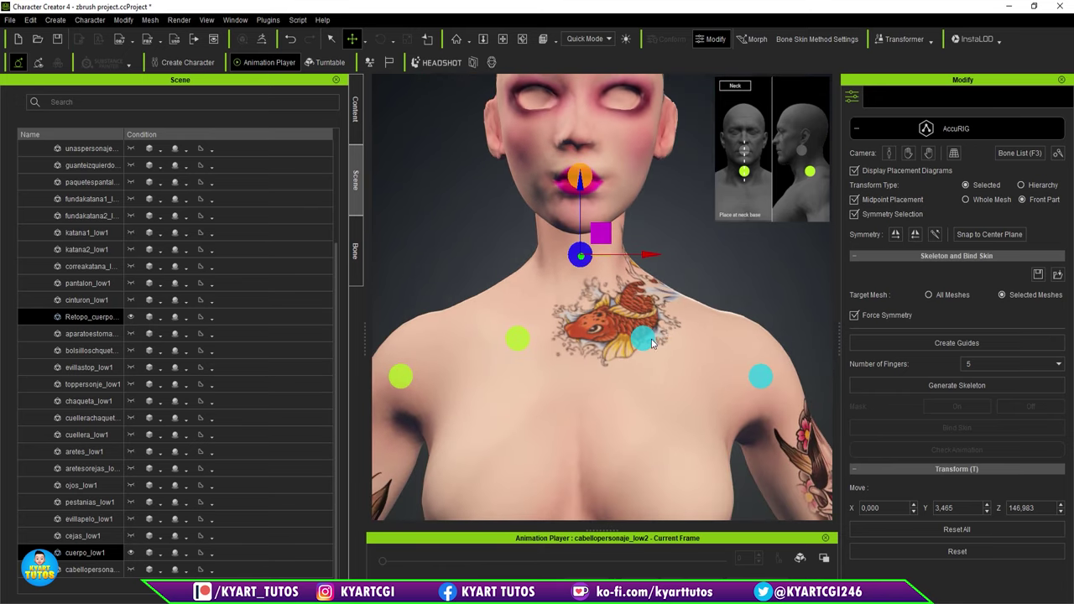
- Drag the clavicle and shoulder guides onto the clavicle and shoulder joints
{"action": "left_click", "coordinate": [643, 338]}
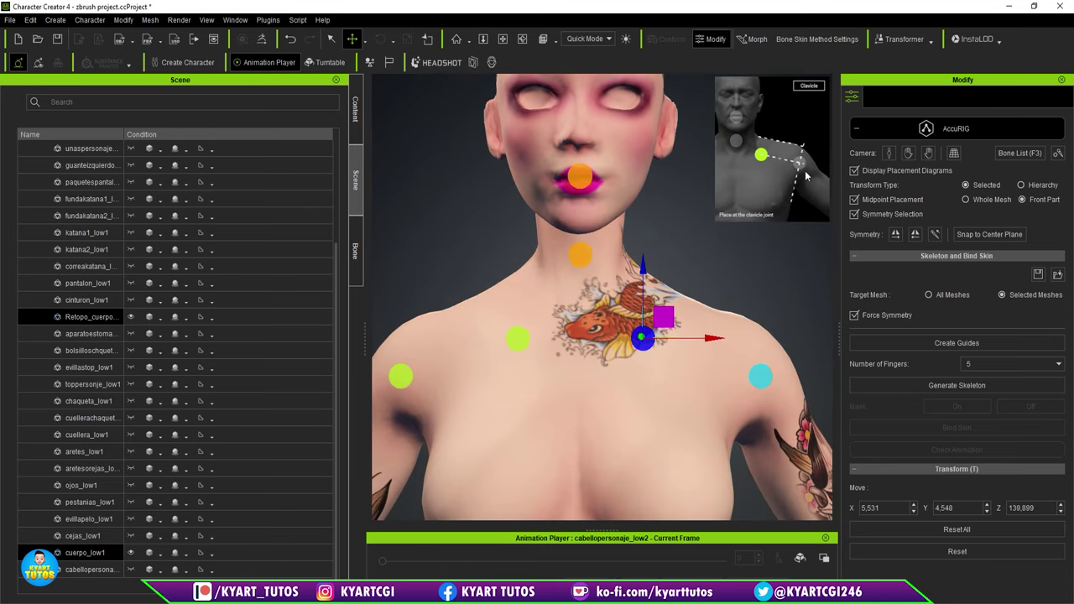
{"action": "left_click", "coordinate": [762, 379]}
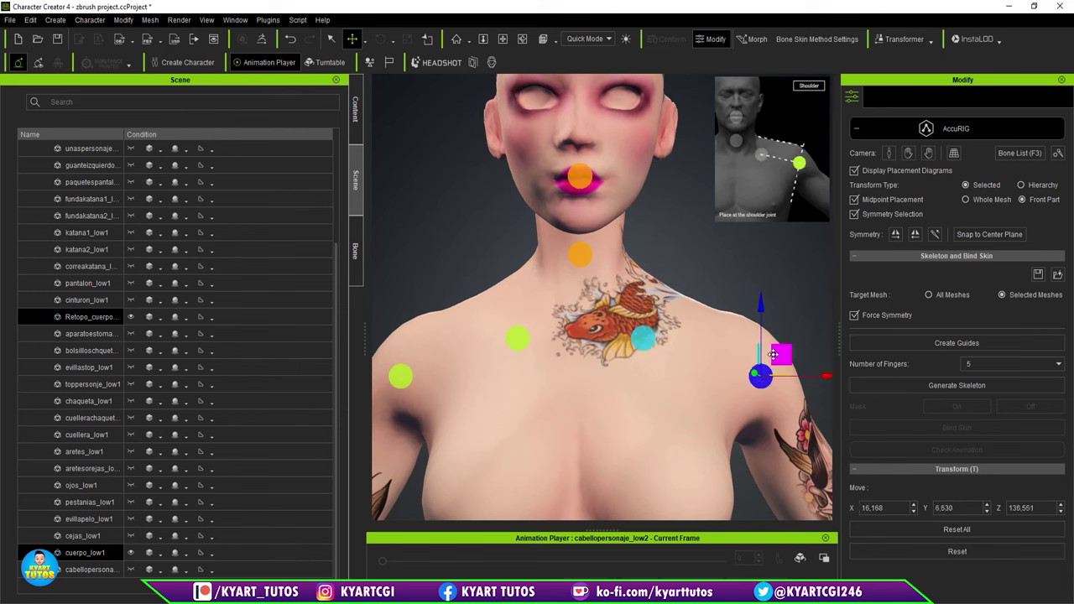
{"action": "left_click_drag", "start_coordinate": [789, 360], "coordinate": [771, 354]}
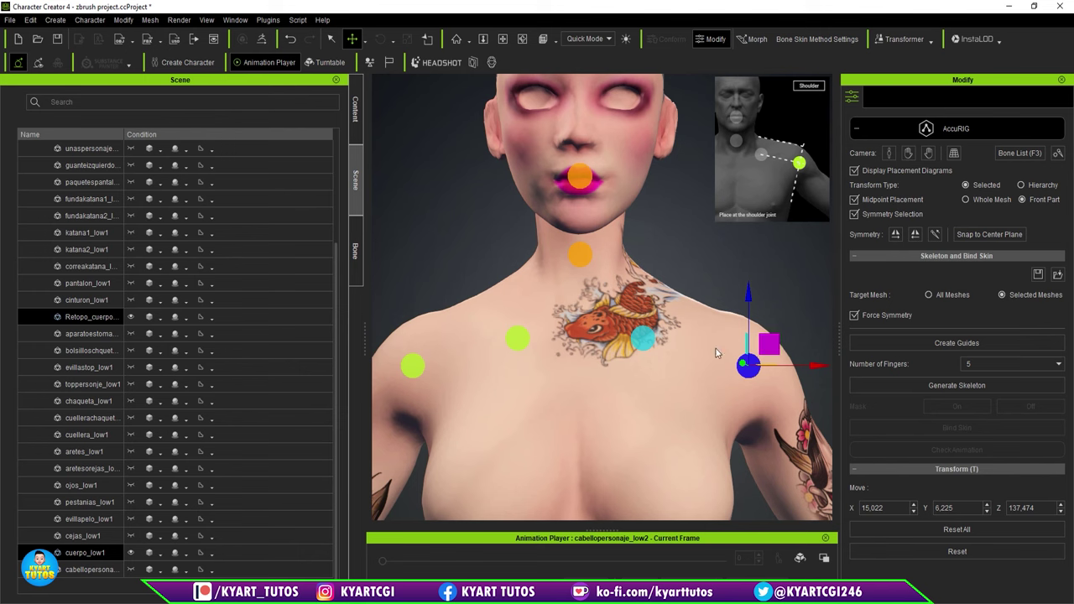
{"action": "left_click", "coordinate": [638, 340]}
{"action": "left_click_drag", "start_coordinate": [664, 309], "coordinate": [657, 297]}
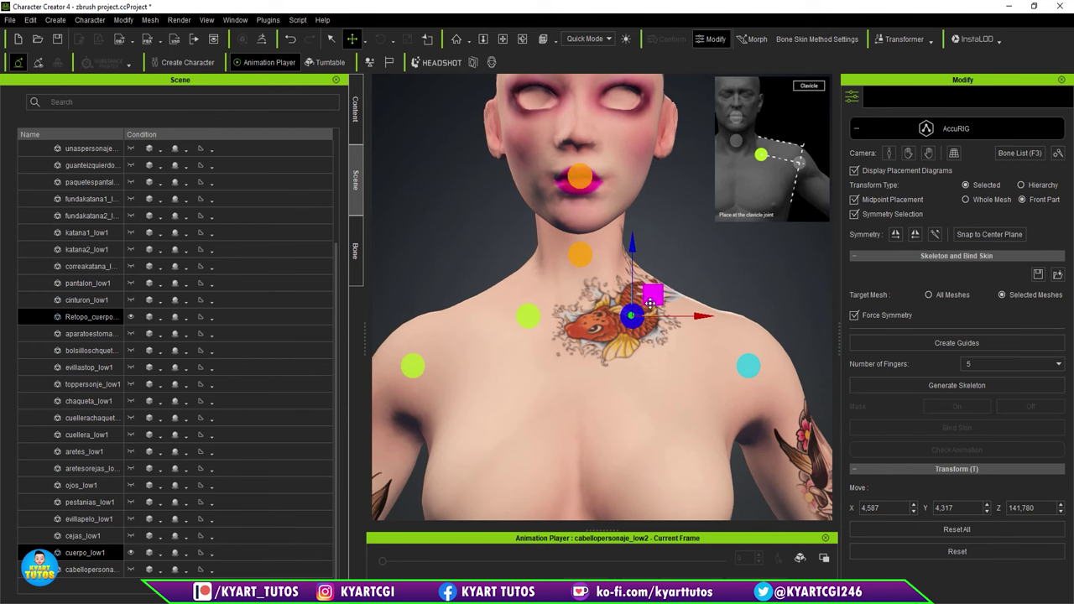
{"action": "left_click_drag", "start_coordinate": [643, 302], "coordinate": [651, 306]}
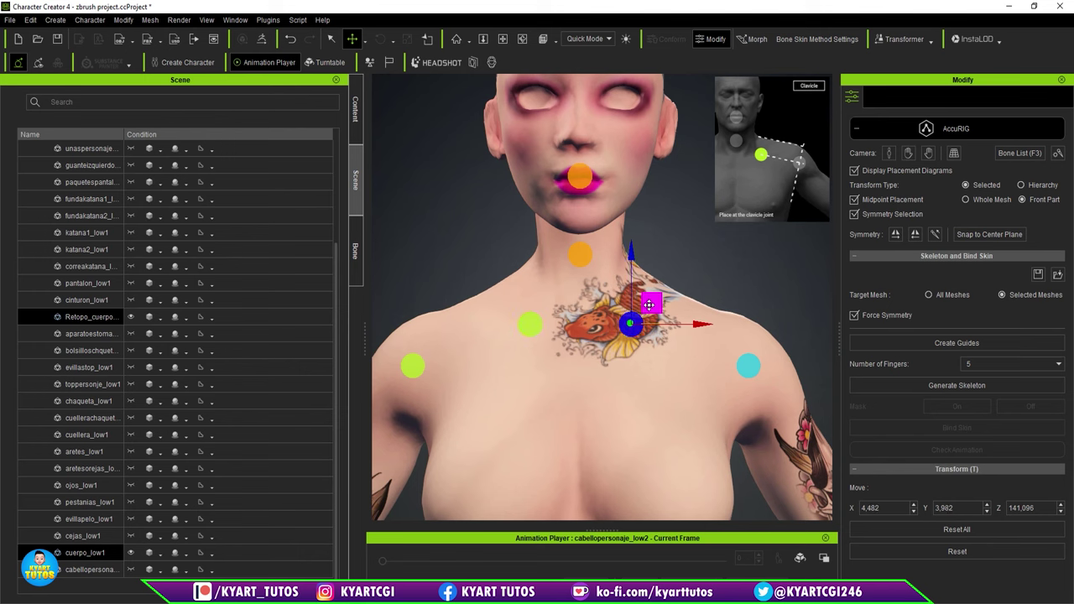
{"action": "left_click", "coordinate": [755, 368]}
{"action": "left_click_drag", "start_coordinate": [769, 350], "coordinate": [769, 347]}
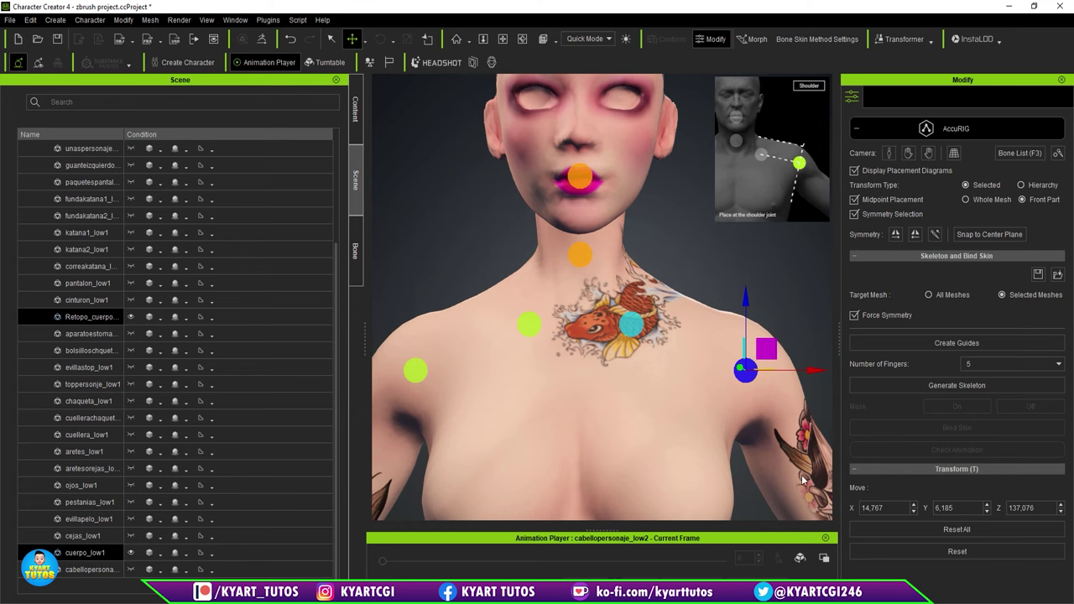
- Place the elbow guide on the tattooed arm's elbow joint, checking it from the front
{"action": "mouse_move", "coordinate": [742, 428]}
{"action": "left_mouse_down", "text": "alt"}
{"action": "mouse_move", "coordinate": [596, 257]}
{"action": "mouse_move", "coordinate": [685, 373]}
{"action": "left_mouse_up", "text": "alt"}
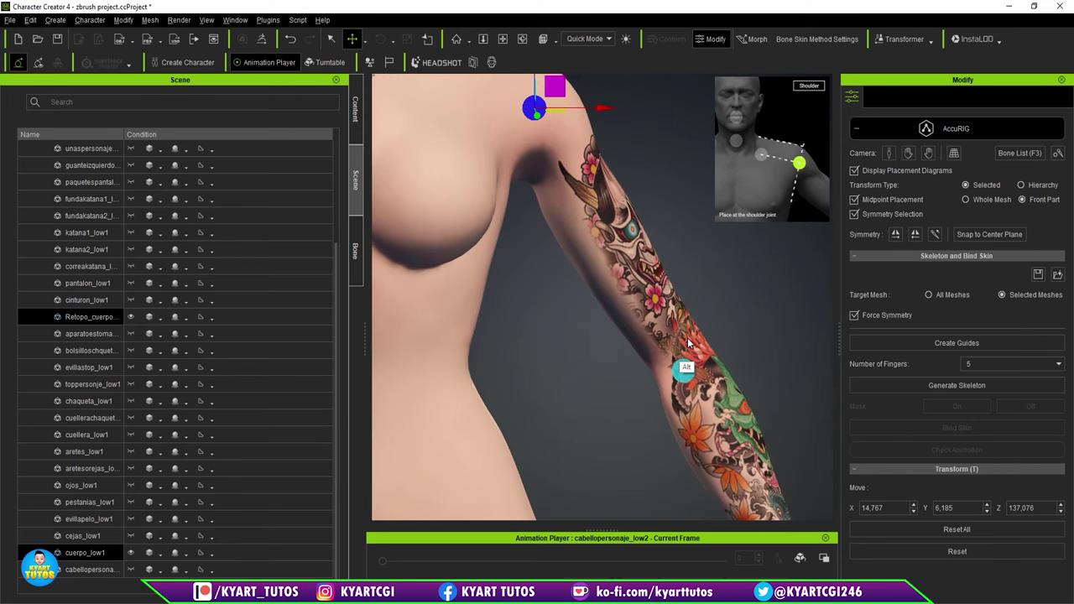
{"action": "left_click", "coordinate": [685, 373]}
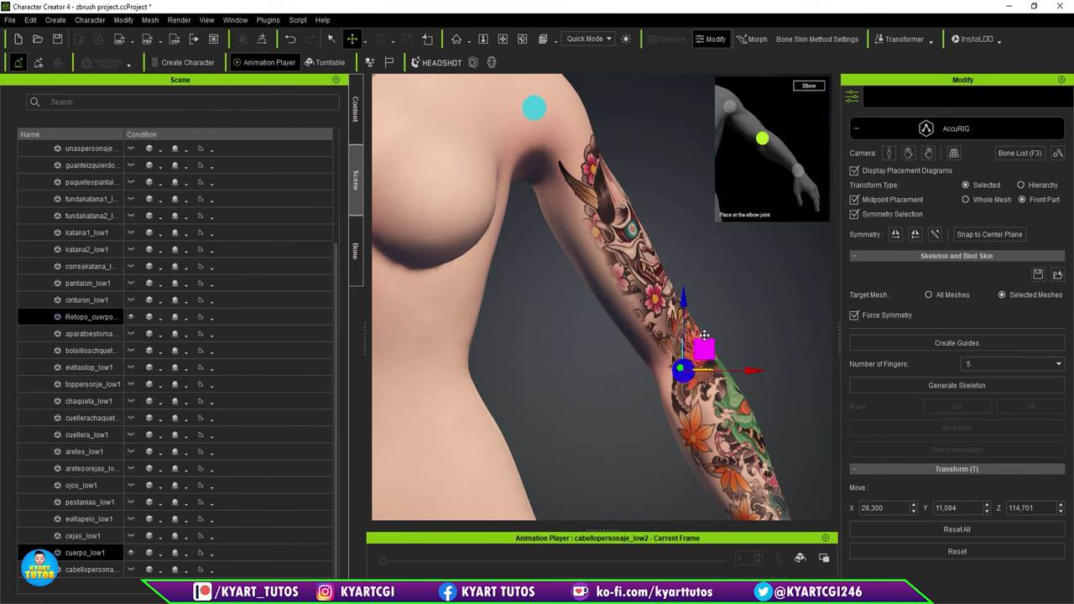
{"action": "left_click_drag", "start_coordinate": [705, 336], "coordinate": [703, 340]}
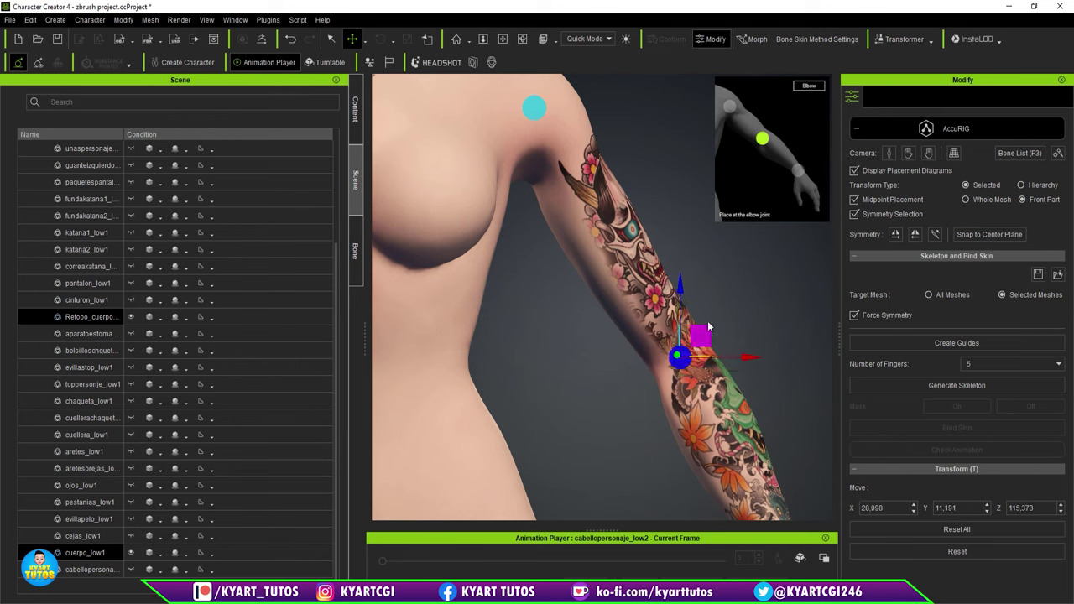
{"action": "middle_click_drag", "start_coordinate": [639, 398], "coordinate": [670, 380]}
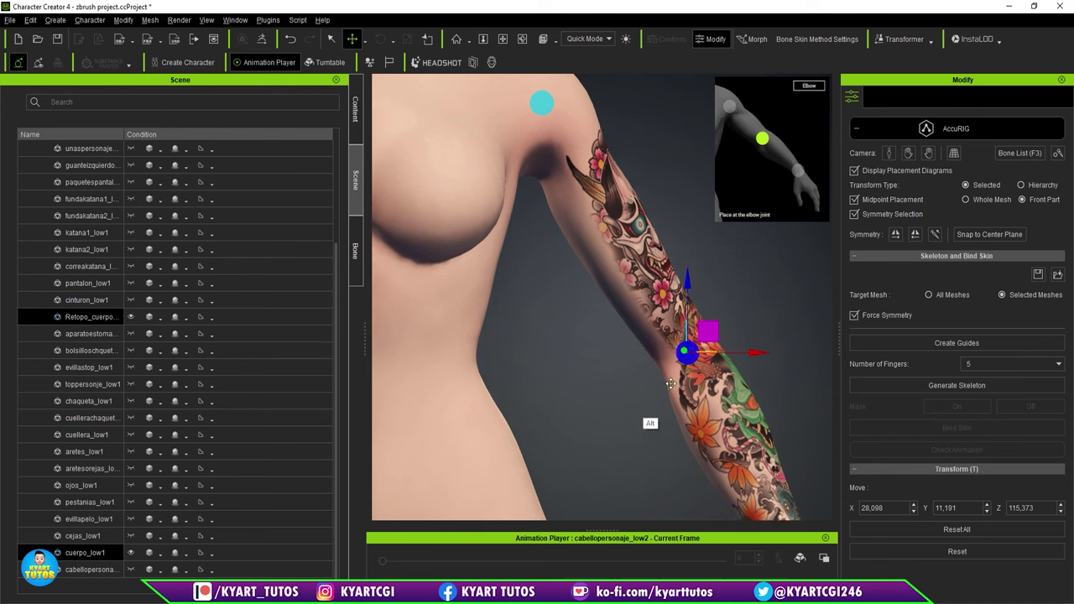
{"action": "mouse_move", "coordinate": [680, 403]}
{"action": "left_mouse_down", "text": "alt"}
{"action": "mouse_move", "coordinate": [711, 438]}
{"action": "mouse_move", "coordinate": [695, 263]}
{"action": "mouse_move", "coordinate": [537, 291]}
{"action": "mouse_move", "coordinate": [727, 278]}
{"action": "mouse_move", "coordinate": [674, 355]}
{"action": "mouse_move", "coordinate": [618, 372]}
{"action": "mouse_move", "coordinate": [730, 294]}
{"action": "mouse_move", "coordinate": [707, 306]}
{"action": "mouse_move", "coordinate": [712, 337]}
{"action": "left_mouse_up", "text": "alt"}
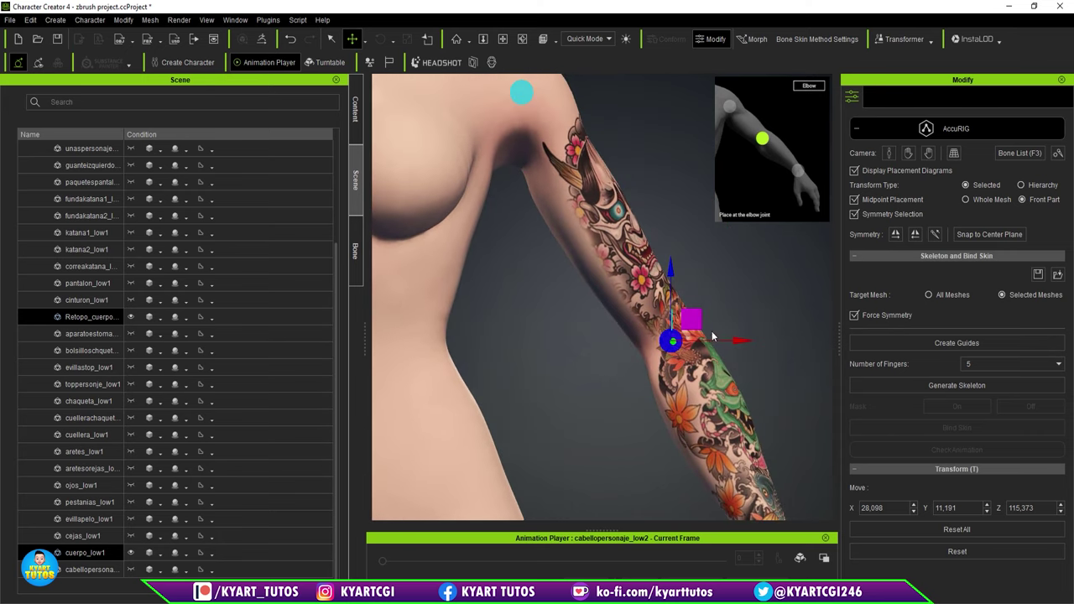
{"action": "scroll", "coordinate": [718, 326], "scroll_direction": "up", "scroll_amount": 5}
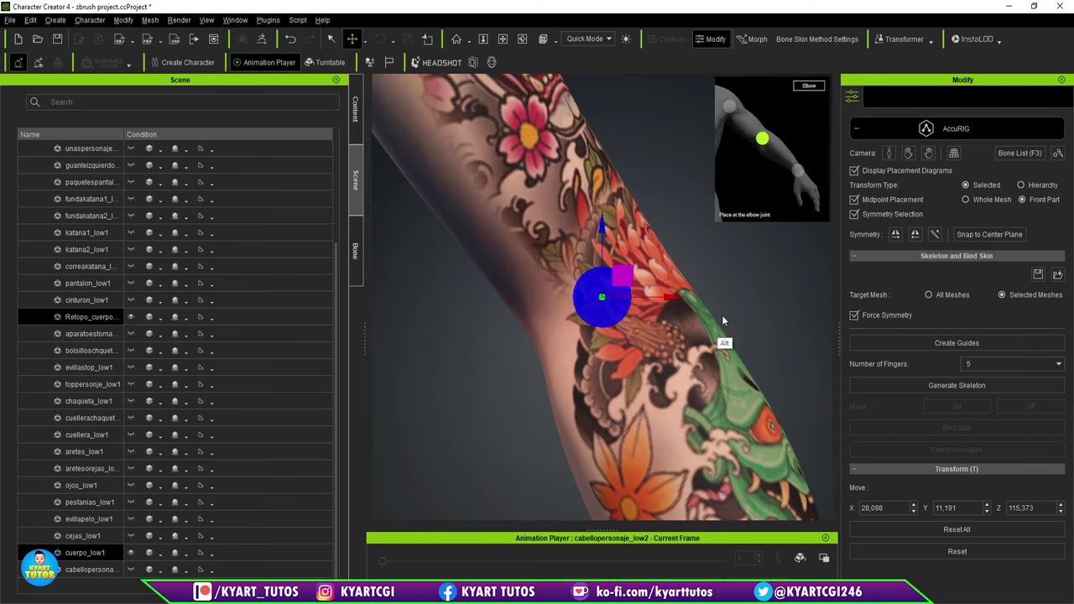
{"action": "middle_click_drag", "start_coordinate": [721, 315], "coordinate": [735, 301], "text": "alt"}
{"action": "left_click_drag", "start_coordinate": [734, 301], "coordinate": [717, 337], "text": "alt"}
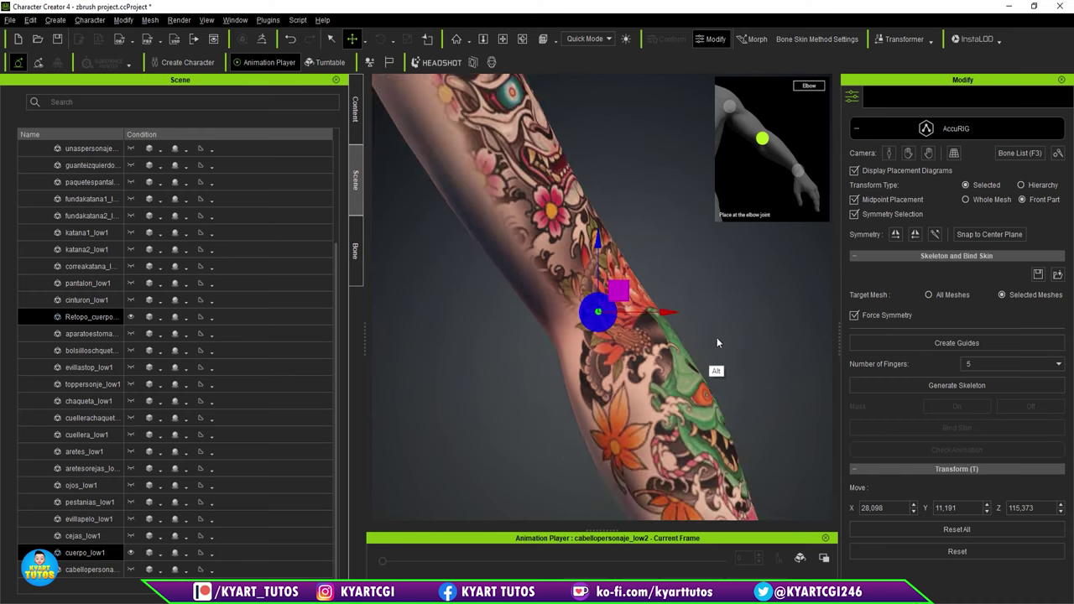
{"action": "left_click_drag", "start_coordinate": [623, 296], "coordinate": [618, 309]}
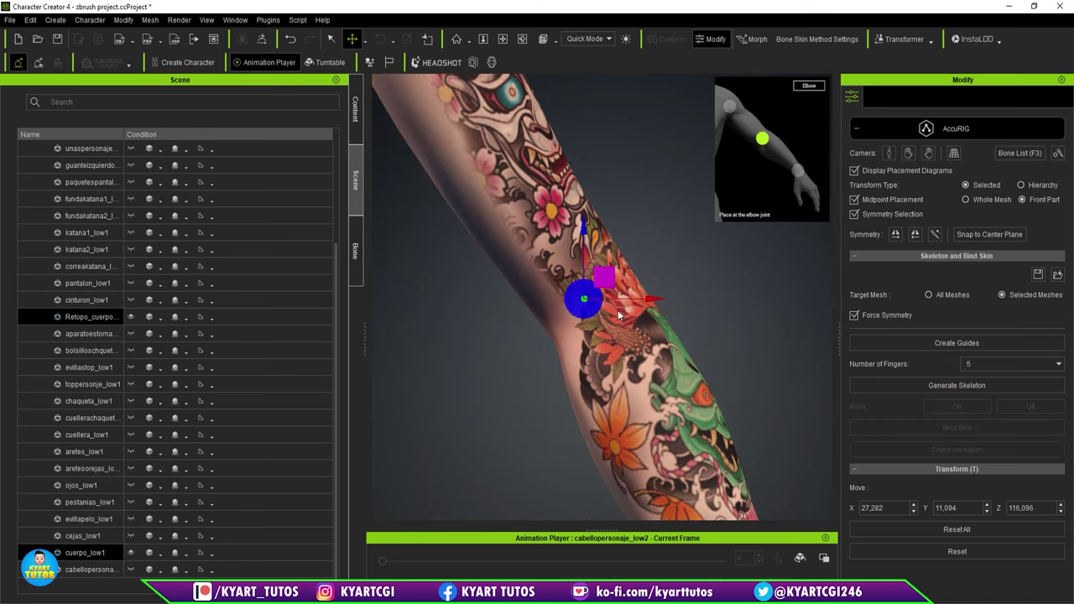
{"action": "mouse_move", "coordinate": [617, 310]}
{"action": "middle_mouse_down", "text": "alt"}
{"action": "mouse_move", "coordinate": [655, 279]}
{"action": "mouse_move", "coordinate": [659, 323]}
{"action": "middle_mouse_up", "text": "alt"}
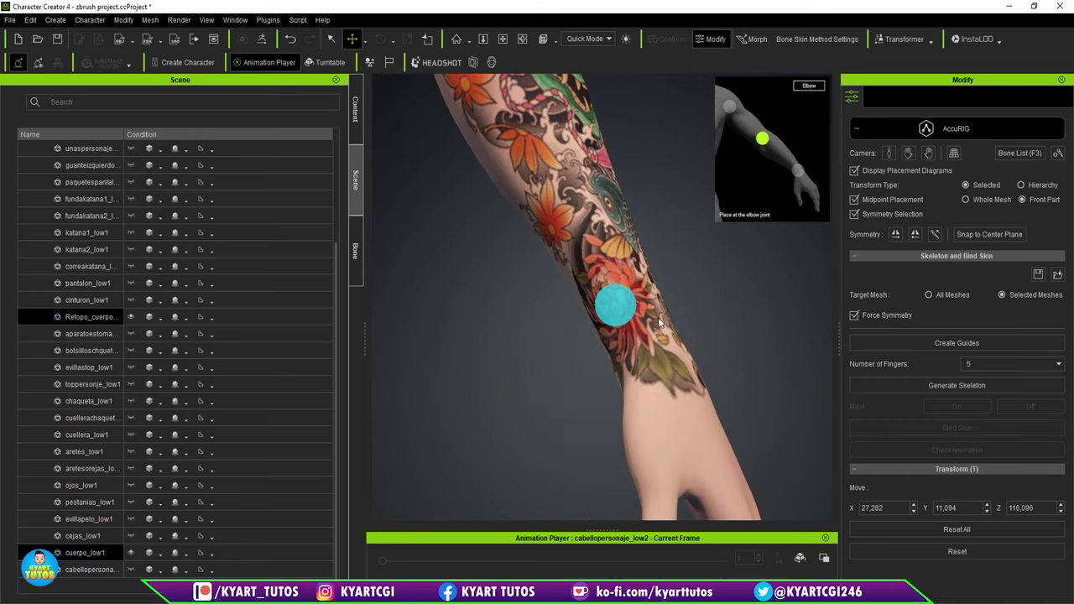
{"action": "middle_click_drag", "start_coordinate": [737, 316], "coordinate": [589, 329], "text": "alt"}
- Move the wrist guide onto the wrist joint at X 38.370, Y 4.874, Z 95.334
{"action": "left_click", "coordinate": [590, 327]}
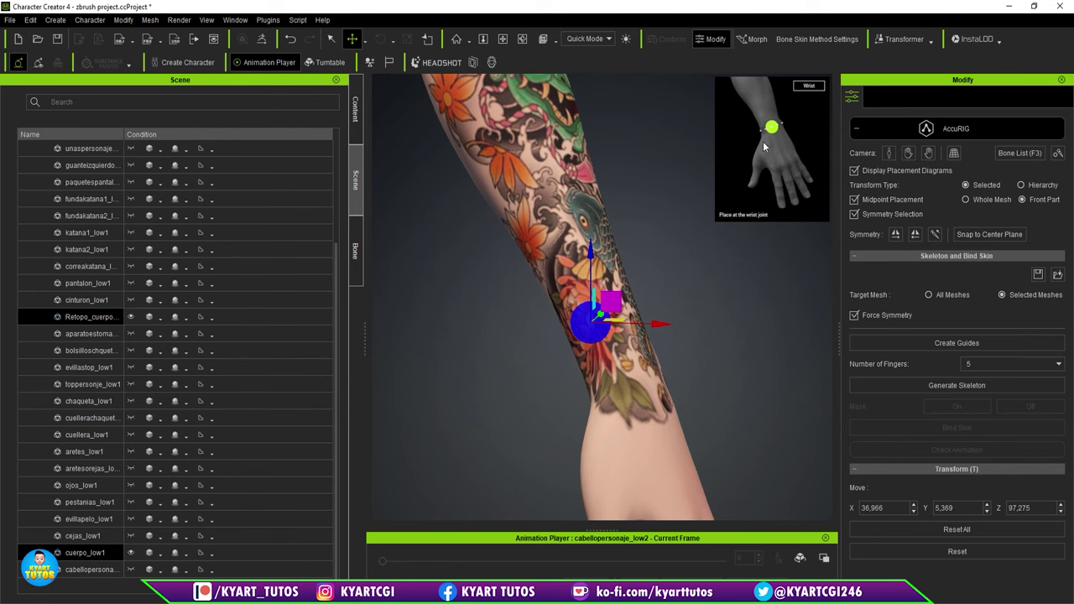
{"action": "middle_click_drag", "start_coordinate": [727, 334], "coordinate": [636, 302], "text": "alt"}
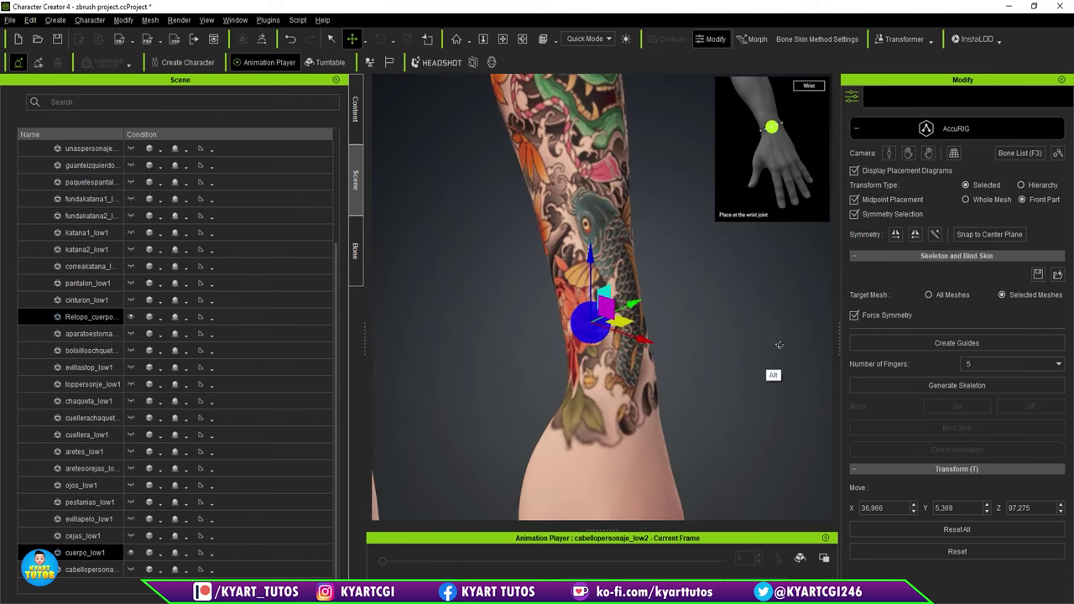
{"action": "left_click_drag", "start_coordinate": [621, 309], "coordinate": [659, 350]}
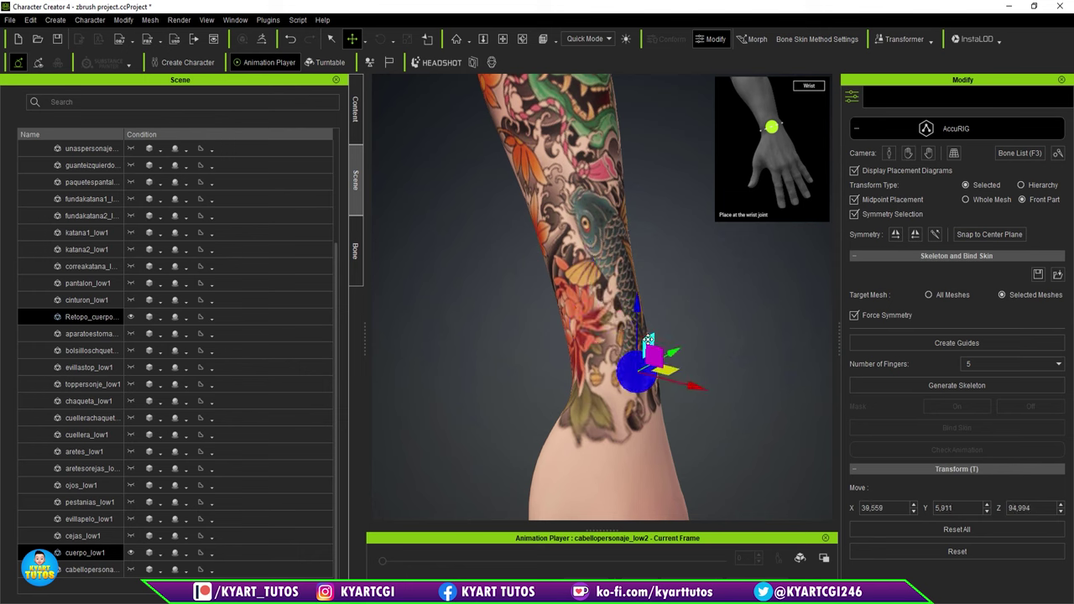
{"action": "mouse_move", "coordinate": [700, 359]}
{"action": "middle_mouse_down", "text": "alt"}
{"action": "mouse_move", "coordinate": [786, 330]}
{"action": "mouse_move", "coordinate": [750, 365]}
{"action": "mouse_move", "coordinate": [803, 297]}
{"action": "middle_mouse_up", "text": "alt"}
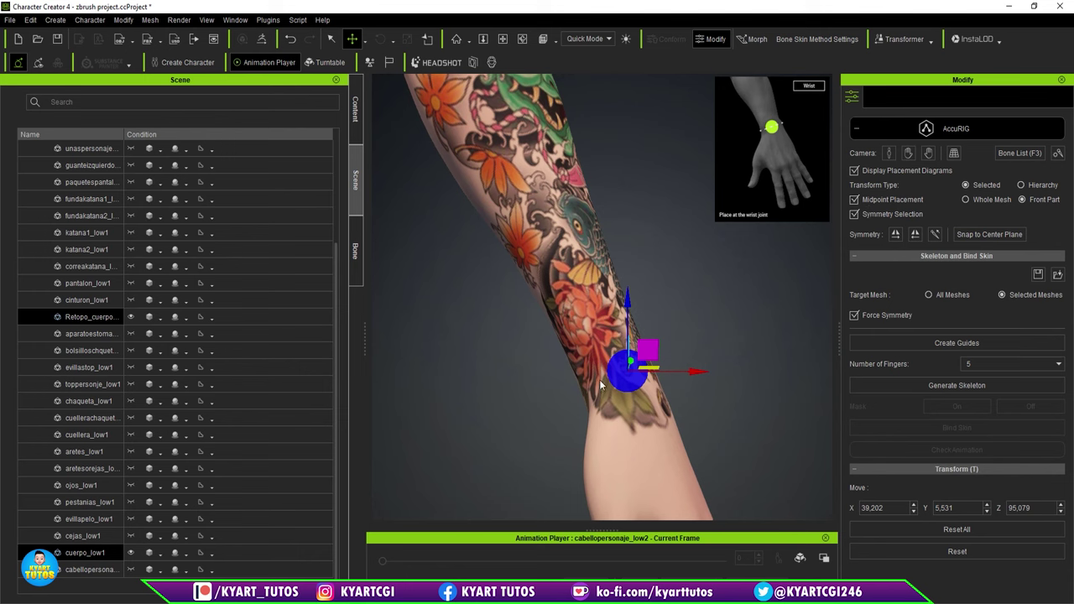
{"action": "mouse_move", "coordinate": [701, 335]}
{"action": "middle_mouse_down", "text": "alt"}
{"action": "mouse_move", "coordinate": [831, 302]}
{"action": "mouse_move", "coordinate": [645, 396]}
{"action": "mouse_move", "coordinate": [319, 382]}
{"action": "mouse_move", "coordinate": [470, 390]}
{"action": "mouse_move", "coordinate": [331, 397]}
{"action": "mouse_move", "coordinate": [292, 374]}
{"action": "middle_mouse_up", "text": "alt"}
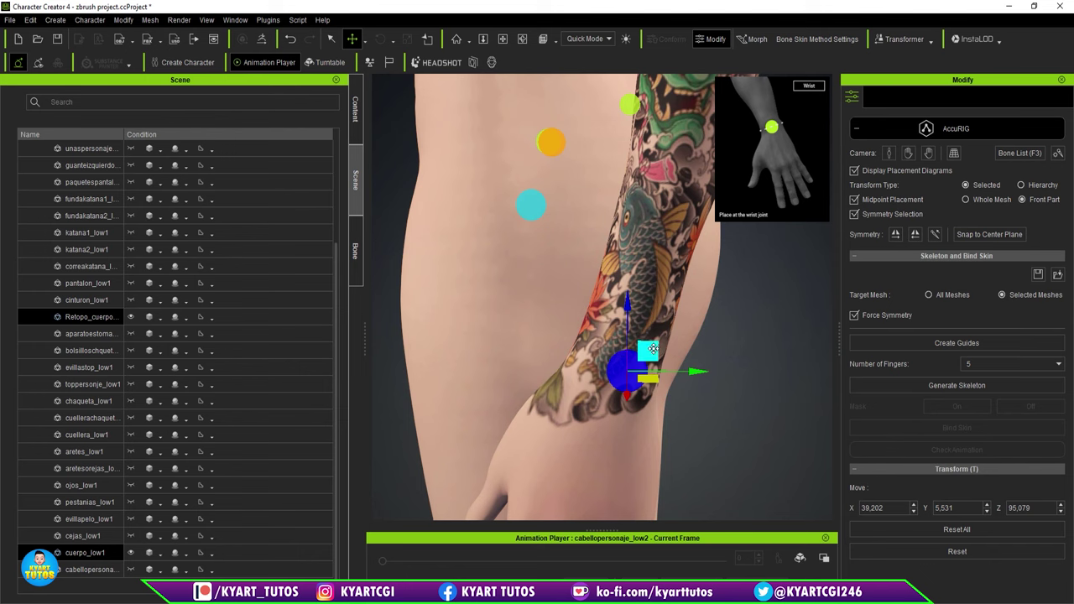
{"action": "left_click_drag", "start_coordinate": [648, 351], "coordinate": [639, 334]}
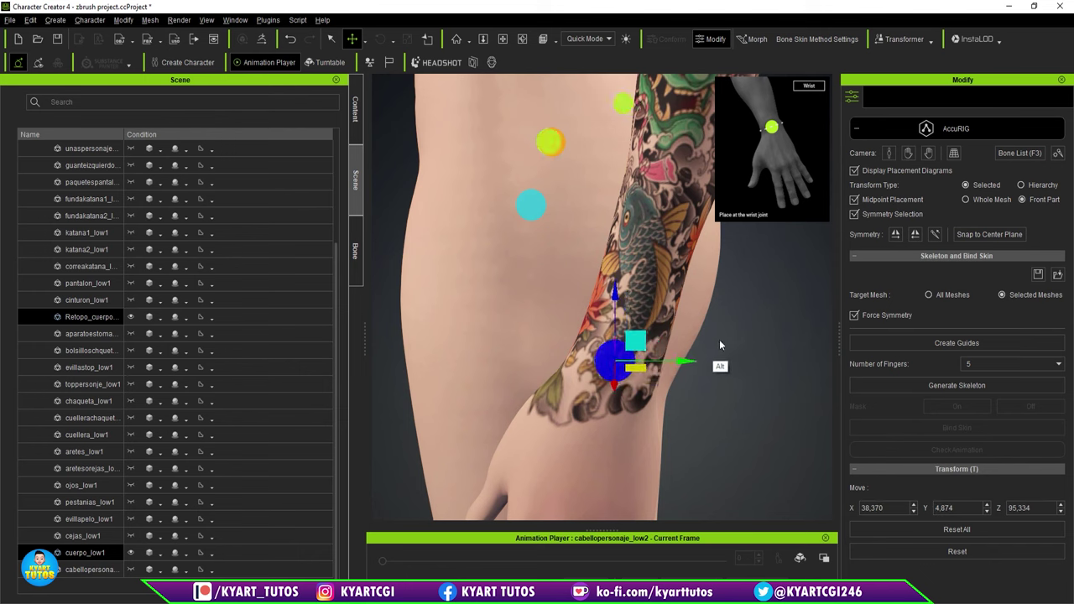
{"action": "mouse_move", "coordinate": [719, 339]}
{"action": "middle_mouse_down", "text": "alt"}
{"action": "mouse_move", "coordinate": [737, 355]}
{"action": "mouse_move", "coordinate": [713, 365]}
{"action": "mouse_move", "coordinate": [751, 364]}
{"action": "mouse_move", "coordinate": [733, 310]}
{"action": "mouse_move", "coordinate": [739, 367]}
{"action": "mouse_move", "coordinate": [693, 368]}
{"action": "mouse_move", "coordinate": [743, 379]}
{"action": "middle_mouse_up", "text": "alt"}
- Zoom out to show the torso and both arms
{"action": "scroll", "coordinate": [739, 367], "scroll_direction": "up", "scroll_amount": 3}
{"action": "scroll", "coordinate": [729, 333], "scroll_direction": "down", "scroll_amount": 3}
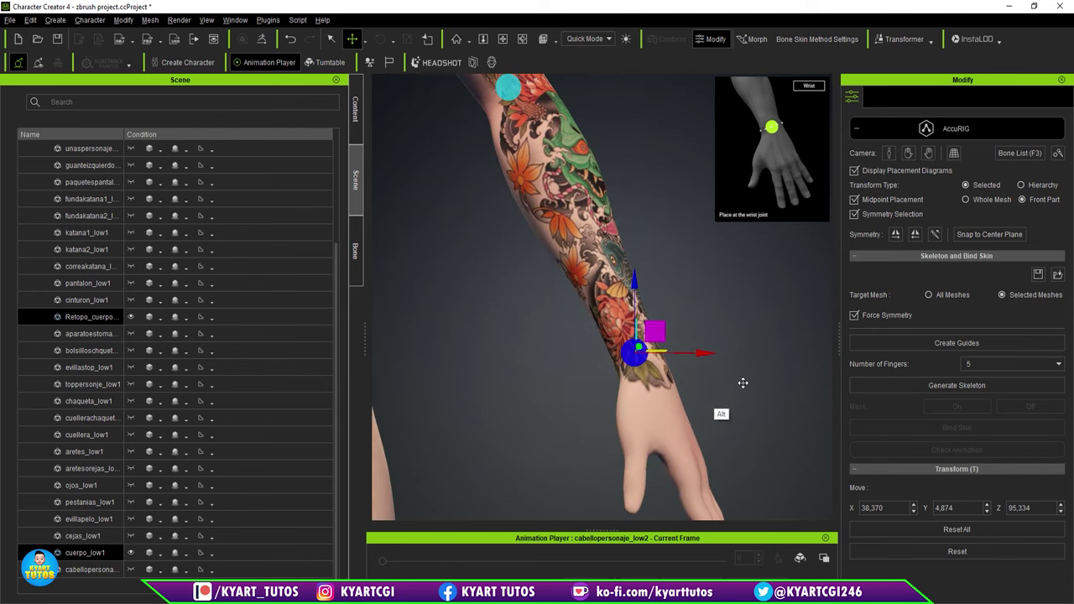
{"action": "scroll", "coordinate": [612, 436], "scroll_direction": "up", "scroll_amount": 2}
{"action": "scroll", "coordinate": [649, 362], "scroll_direction": "up", "scroll_amount": 5}
{"action": "middle_click_drag", "start_coordinate": [650, 362], "coordinate": [693, 343], "text": "alt"}
{"action": "scroll", "coordinate": [696, 300], "scroll_direction": "up", "scroll_amount": 2}
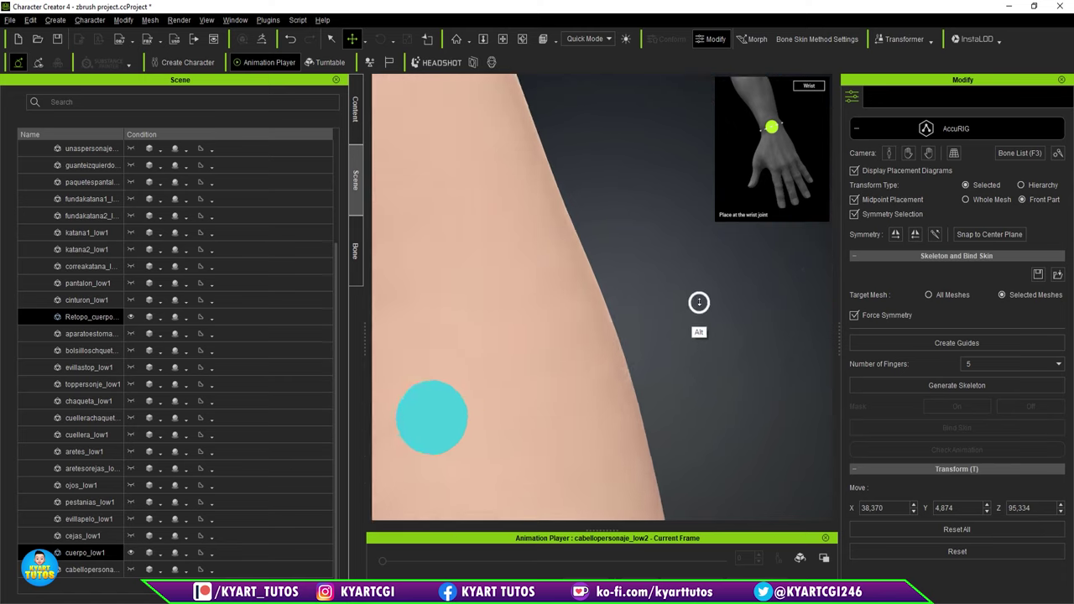
{"action": "scroll", "coordinate": [685, 407], "scroll_direction": "down", "scroll_amount": 8}
{"action": "mouse_move", "coordinate": [685, 407]}
{"action": "middle_mouse_down", "text": "alt"}
{"action": "mouse_move", "coordinate": [703, 417]}
{"action": "mouse_move", "coordinate": [715, 354]}
{"action": "middle_mouse_up", "text": "alt"}
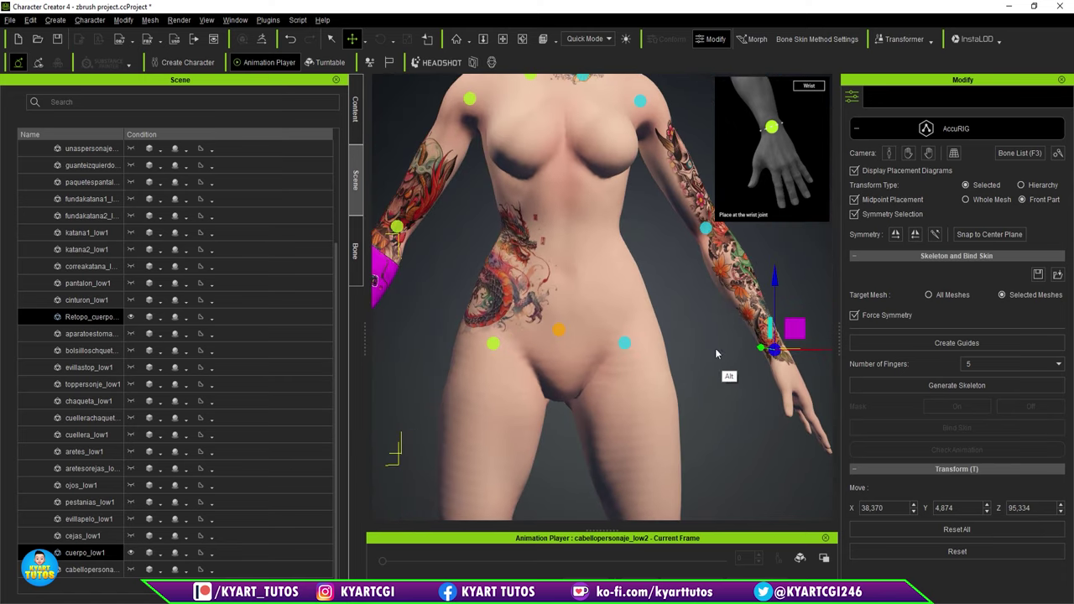
- Lower the pelvis guide toward the hips
{"action": "left_click", "coordinate": [560, 330]}
{"action": "scroll", "coordinate": [575, 345], "scroll_direction": "up", "scroll_amount": 5}
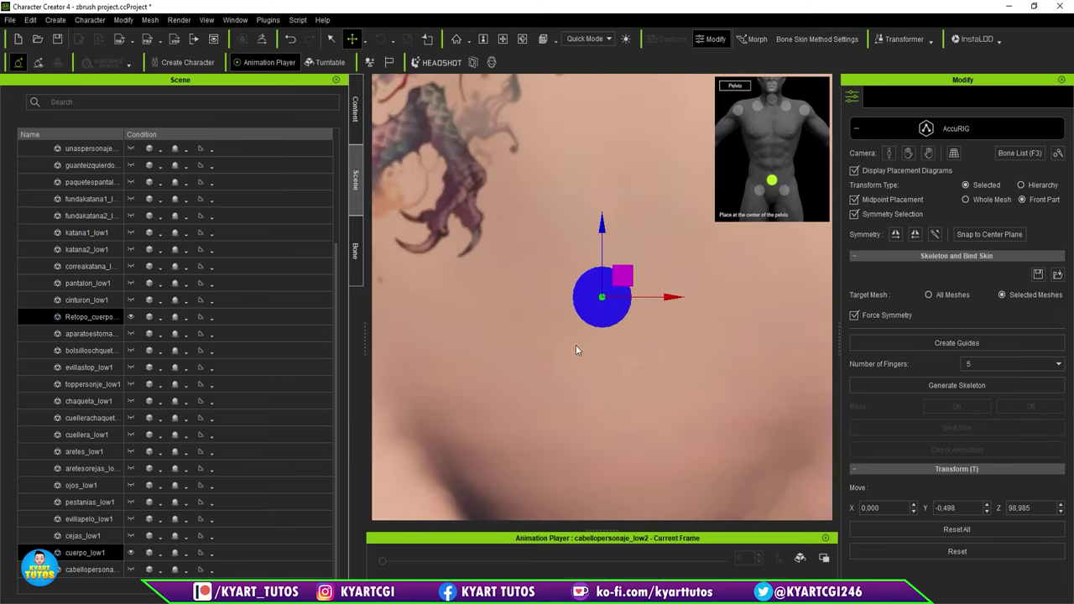
{"action": "scroll", "coordinate": [644, 326], "scroll_direction": "down", "scroll_amount": 4}
{"action": "middle_click_drag", "start_coordinate": [636, 423], "coordinate": [640, 396], "text": "alt"}
{"action": "scroll", "coordinate": [693, 403], "scroll_direction": "up", "scroll_amount": 1}
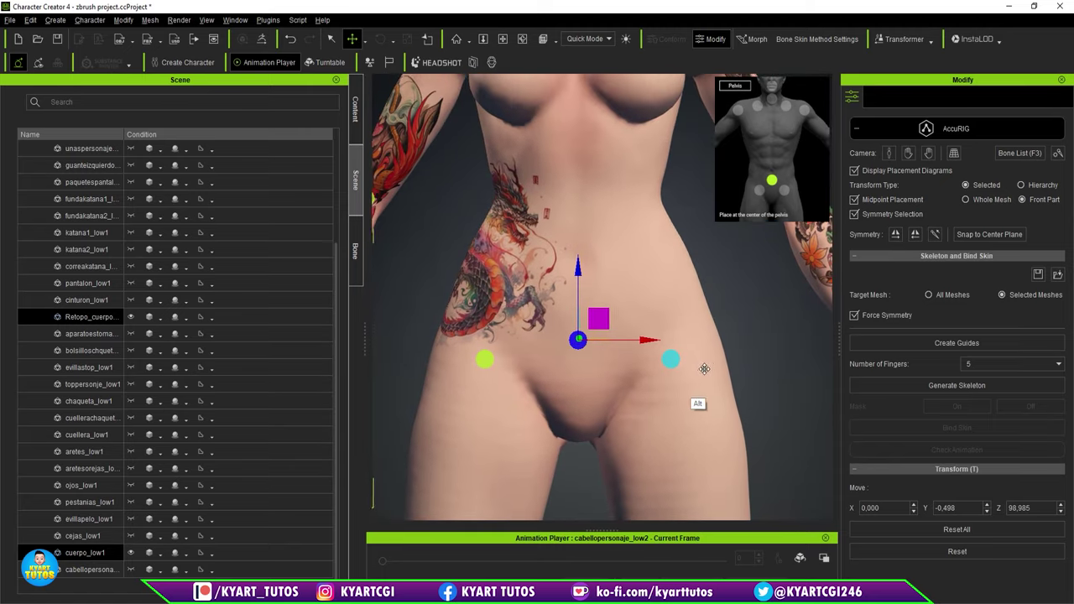
{"action": "scroll", "coordinate": [741, 350], "scroll_direction": "up", "scroll_amount": 3}
{"action": "middle_click_drag", "start_coordinate": [753, 302], "coordinate": [772, 295], "text": "alt"}
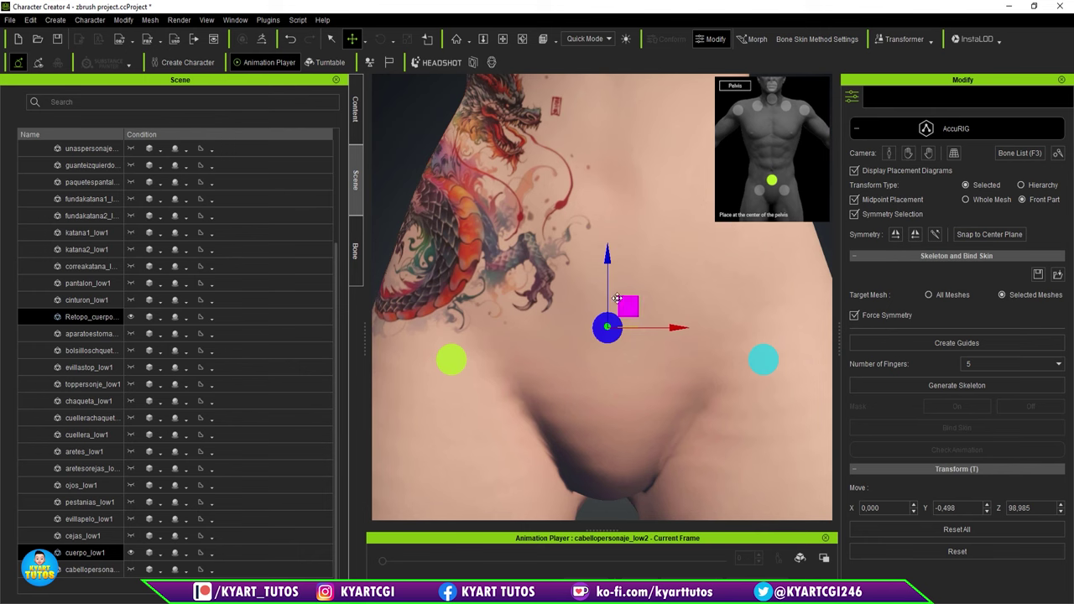
{"action": "left_click_drag", "start_coordinate": [608, 258], "coordinate": [610, 273]}
- Nudge the left hip guide onto the hip joint at X 9.608, Y 0.786, Z 96.212
{"action": "left_click", "coordinate": [764, 362]}
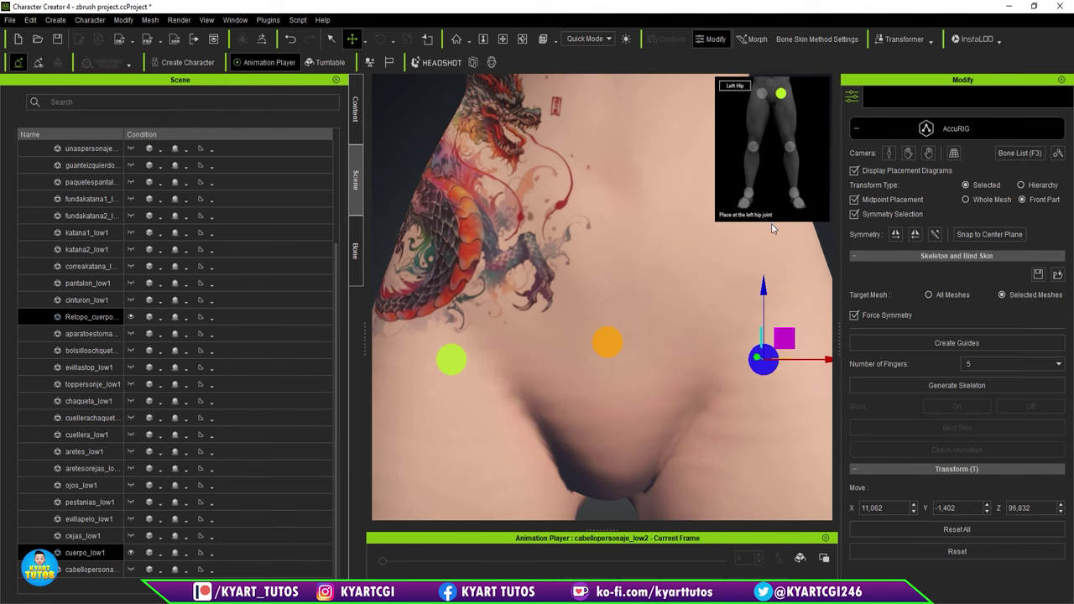
{"action": "left_click_drag", "start_coordinate": [779, 336], "coordinate": [771, 339]}
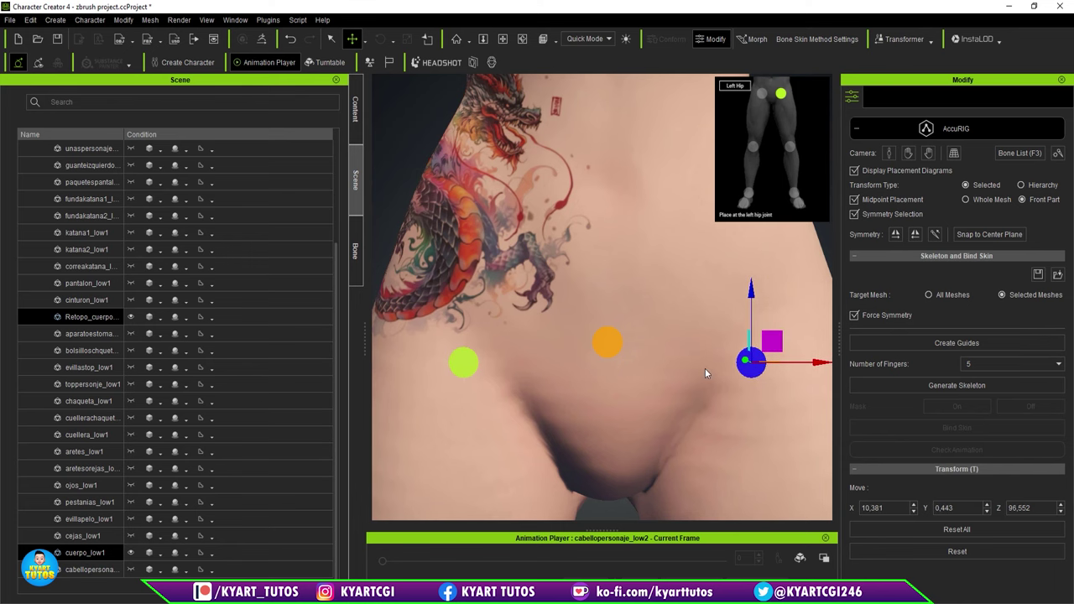
{"action": "right_click_drag", "start_coordinate": [705, 369], "coordinate": [700, 386], "text": "alt"}
{"action": "left_click_drag", "start_coordinate": [700, 386], "coordinate": [733, 330], "text": "alt"}
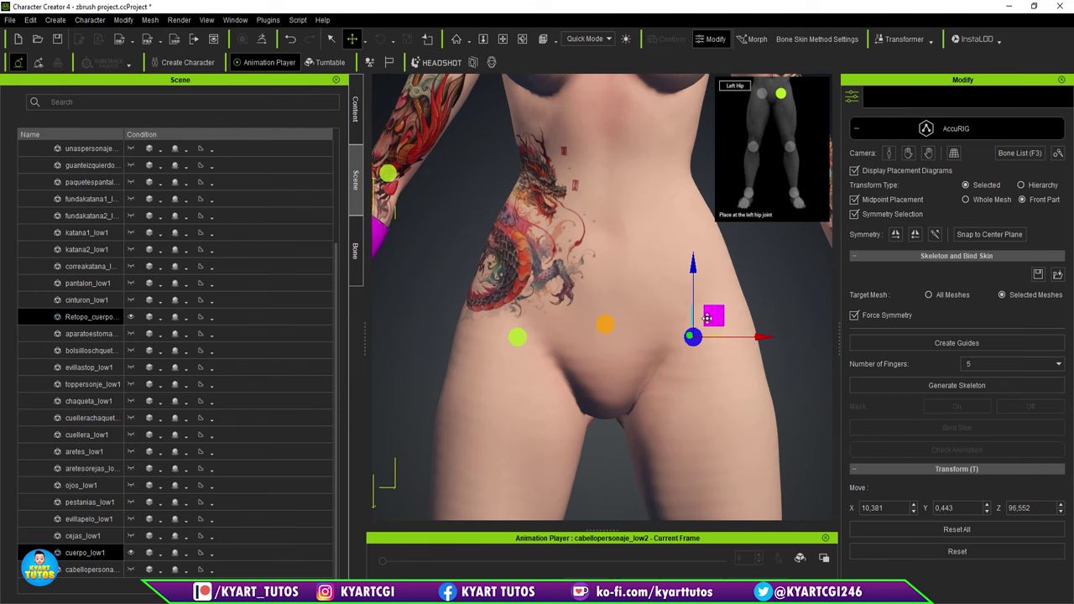
{"action": "left_click_drag", "start_coordinate": [712, 318], "coordinate": [706, 323]}
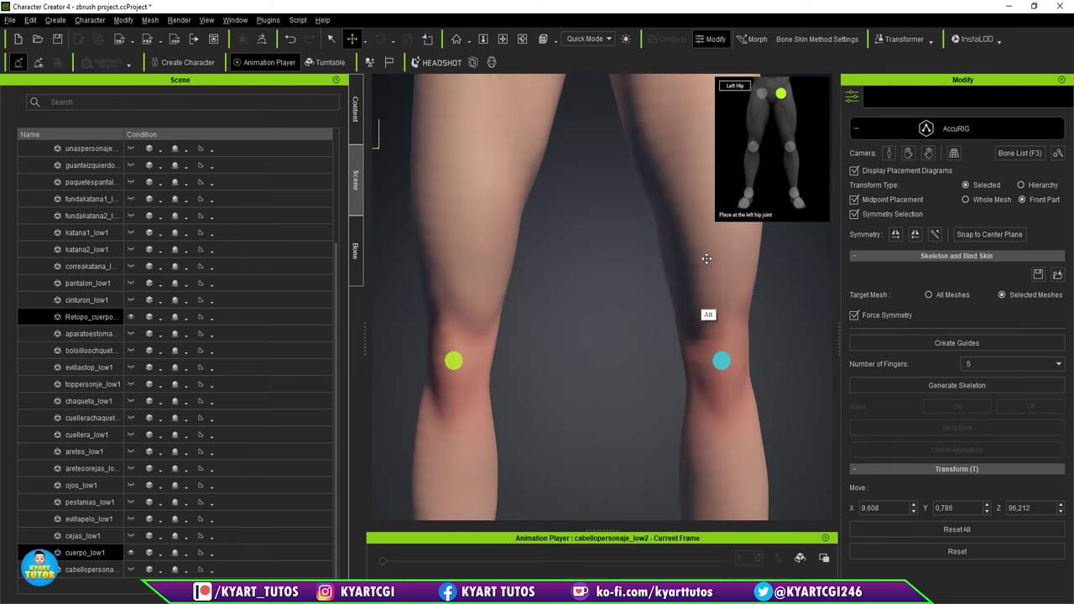
- Lower the knee guides slightly and check them from the side
{"action": "left_click", "coordinate": [720, 310]}
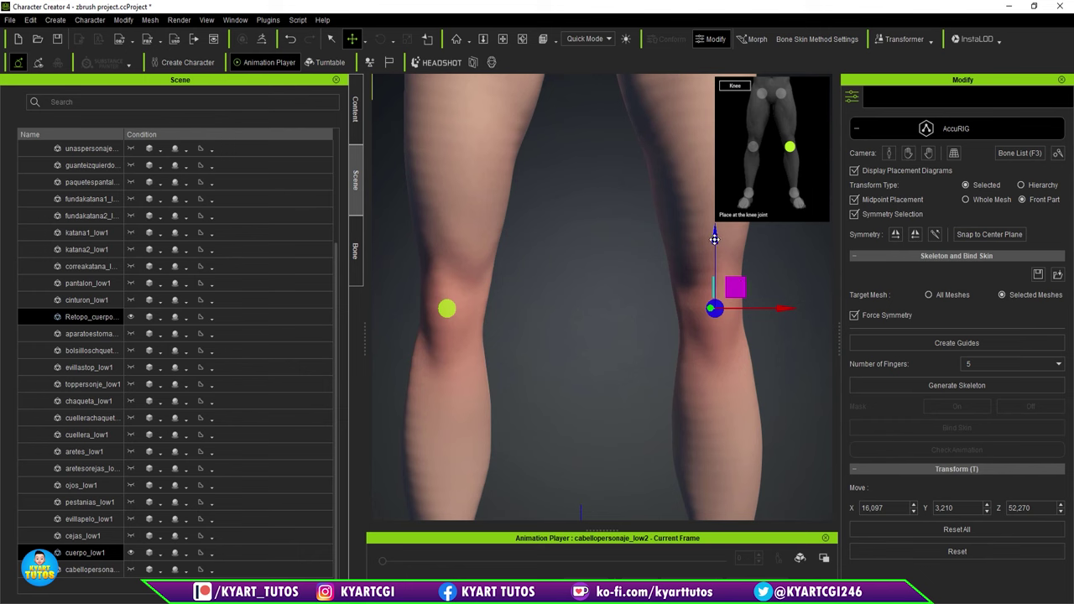
{"action": "left_click_drag", "start_coordinate": [715, 239], "coordinate": [715, 245]}
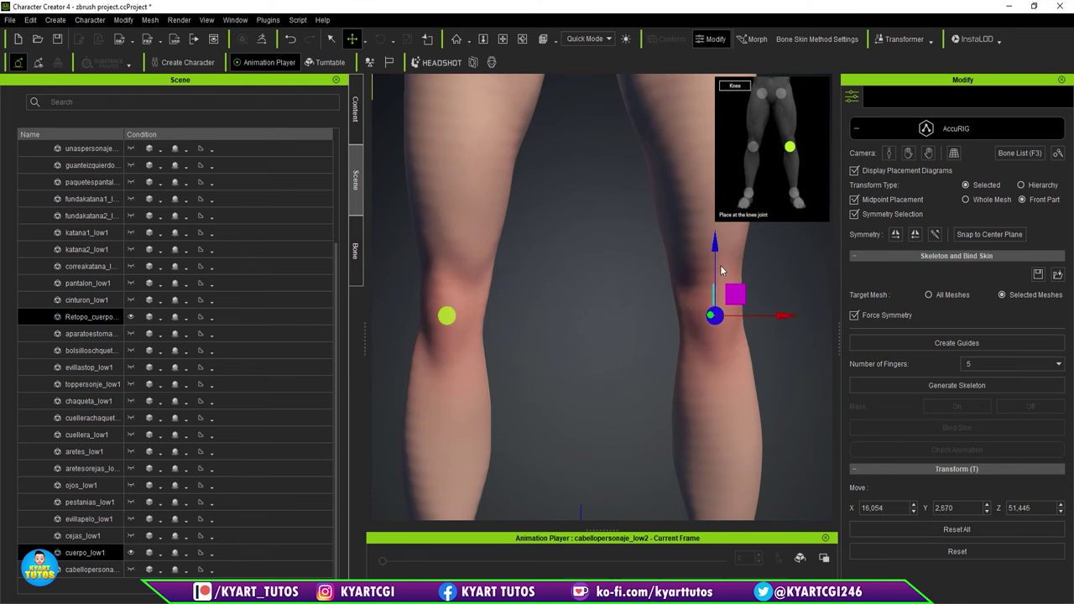
{"action": "mouse_move", "coordinate": [777, 349]}
{"action": "left_mouse_down", "text": "alt"}
{"action": "mouse_move", "coordinate": [373, 381]}
{"action": "mouse_move", "coordinate": [642, 368]}
{"action": "mouse_move", "coordinate": [732, 284]}
{"action": "left_mouse_up", "text": "alt"}
{"action": "mouse_move", "coordinate": [775, 354]}
{"action": "left_mouse_down", "text": "alt"}
{"action": "mouse_move", "coordinate": [528, 276]}
{"action": "mouse_move", "coordinate": [720, 427]}
{"action": "mouse_move", "coordinate": [665, 411]}
{"action": "left_mouse_up", "text": "alt"}
- Slide the ankle guide onto the ankle joint at X 17.735, Y 7.250, Z 12.563
{"action": "mouse_move", "coordinate": [665, 410]}
{"action": "middle_mouse_down"}
{"action": "mouse_move", "coordinate": [755, 434]}
{"action": "mouse_move", "coordinate": [728, 351]}
{"action": "middle_mouse_up"}
{"action": "left_click_drag", "start_coordinate": [728, 351], "coordinate": [757, 374], "text": "alt"}
{"action": "left_click", "coordinate": [656, 358]}
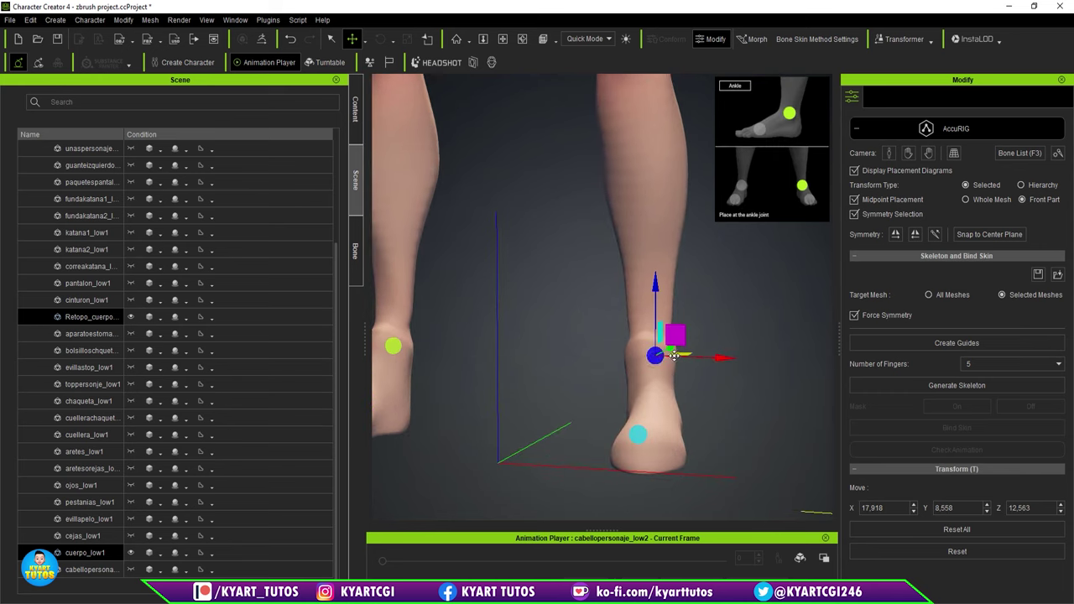
{"action": "mouse_move", "coordinate": [703, 373]}
{"action": "left_mouse_down", "text": "alt"}
{"action": "mouse_move", "coordinate": [750, 329]}
{"action": "mouse_move", "coordinate": [744, 353]}
{"action": "mouse_move", "coordinate": [753, 352]}
{"action": "mouse_move", "coordinate": [488, 348]}
{"action": "mouse_move", "coordinate": [680, 369]}
{"action": "mouse_move", "coordinate": [739, 361]}
{"action": "mouse_move", "coordinate": [655, 357]}
{"action": "mouse_move", "coordinate": [664, 358]}
{"action": "left_mouse_up", "text": "alt"}
{"action": "scroll", "coordinate": [664, 359], "scroll_direction": "up", "scroll_amount": 3}
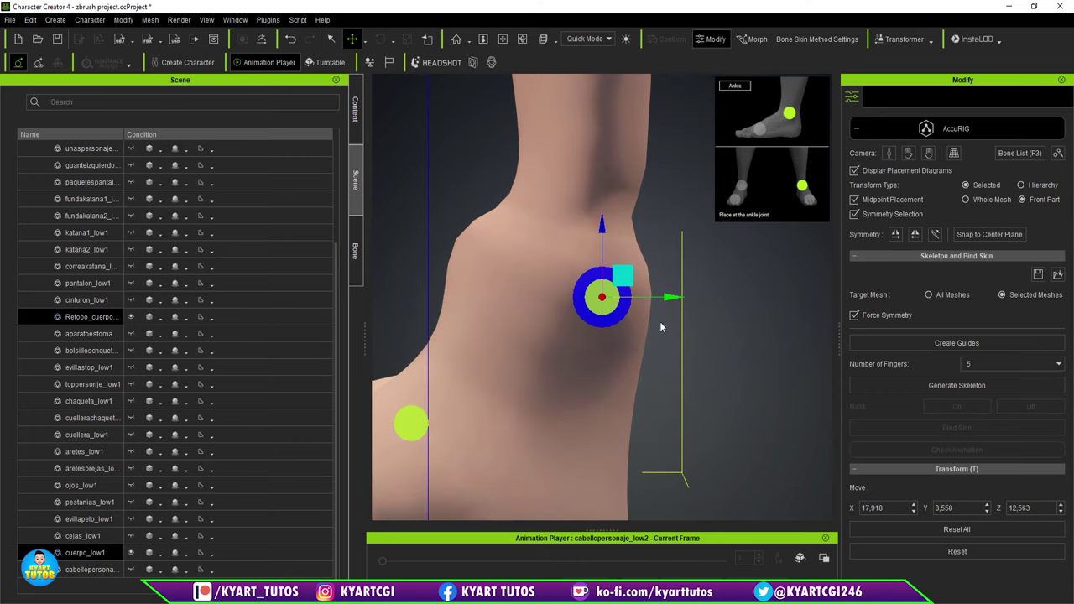
{"action": "mouse_move", "coordinate": [653, 294]}
{"action": "left_mouse_down"}
{"action": "mouse_move", "coordinate": [619, 300]}
{"action": "mouse_move", "coordinate": [639, 295]}
{"action": "mouse_move", "coordinate": [767, 383]}
{"action": "mouse_move", "coordinate": [760, 419]}
{"action": "mouse_move", "coordinate": [794, 401]}
{"action": "left_mouse_up"}
{"action": "mouse_move", "coordinate": [770, 355]}
{"action": "left_mouse_down", "text": "alt"}
{"action": "mouse_move", "coordinate": [444, 360]}
{"action": "mouse_move", "coordinate": [690, 326]}
{"action": "left_mouse_up", "text": "alt"}
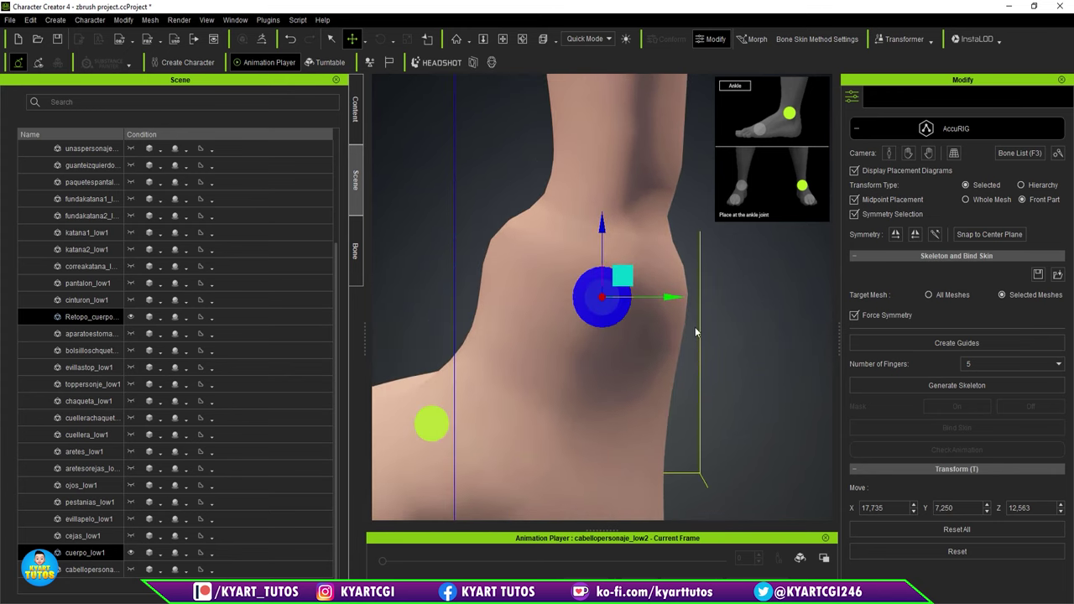
{"action": "scroll", "coordinate": [679, 327], "scroll_direction": "down", "scroll_amount": 5}
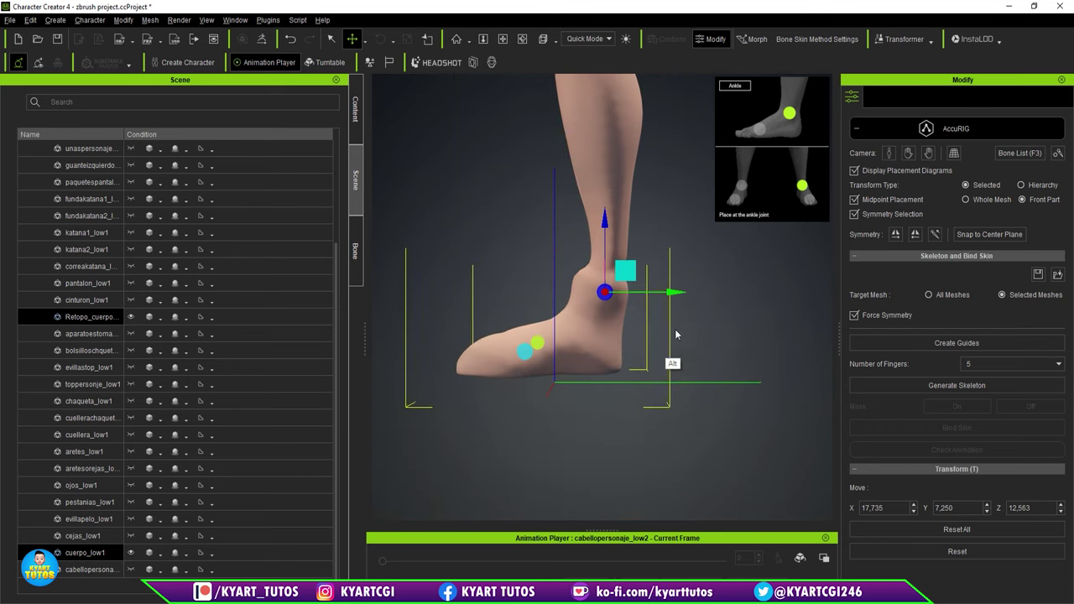
{"action": "left_click_drag", "start_coordinate": [675, 329], "coordinate": [791, 434], "text": "alt"}
{"action": "left_click_drag", "start_coordinate": [657, 395], "coordinate": [555, 398], "text": "alt"}
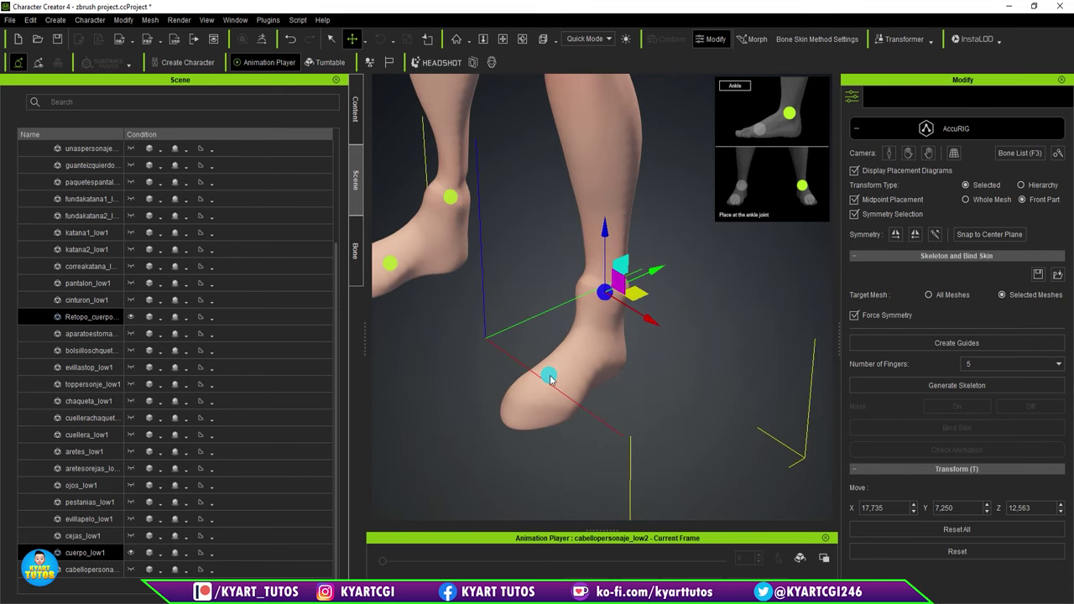
- Move the toebase guide to the base of the toes at X 20.791, Y -7.466, Z 4.568
{"action": "left_click", "coordinate": [551, 380]}
{"action": "mouse_move", "coordinate": [647, 422]}
{"action": "left_mouse_down", "text": "alt"}
{"action": "mouse_move", "coordinate": [677, 408]}
{"action": "mouse_move", "coordinate": [669, 463]}
{"action": "left_mouse_up", "text": "alt"}
{"action": "mouse_move", "coordinate": [616, 327]}
{"action": "left_mouse_down"}
{"action": "mouse_move", "coordinate": [596, 388]}
{"action": "mouse_move", "coordinate": [602, 417]}
{"action": "left_mouse_up"}
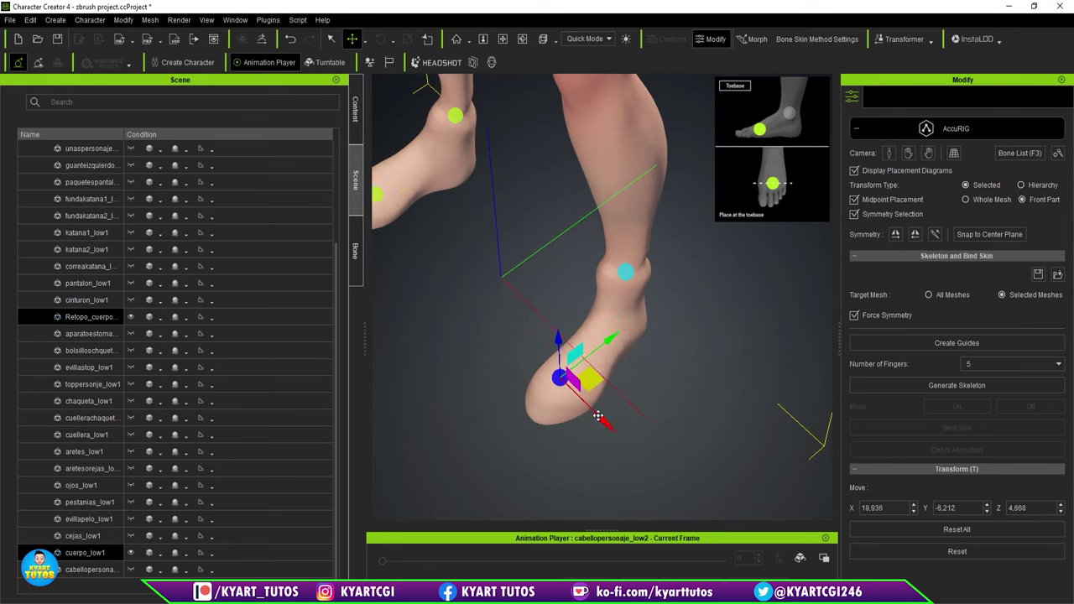
{"action": "left_click_drag", "start_coordinate": [652, 449], "coordinate": [706, 454], "text": "alt"}
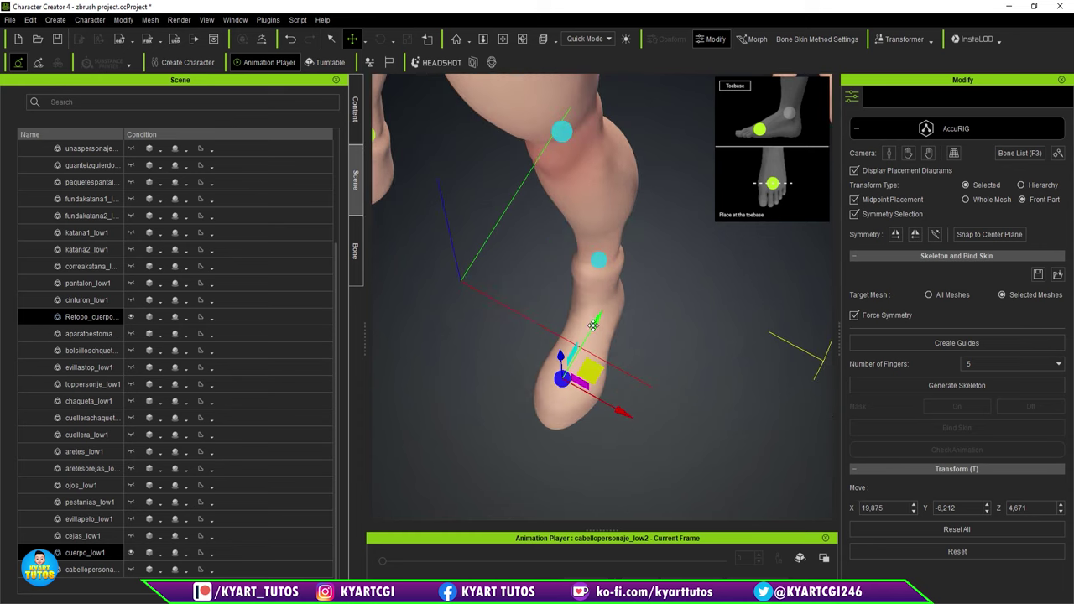
{"action": "mouse_move", "coordinate": [611, 422]}
{"action": "left_mouse_down"}
{"action": "mouse_move", "coordinate": [625, 428]}
{"action": "mouse_move", "coordinate": [618, 424]}
{"action": "left_mouse_up"}
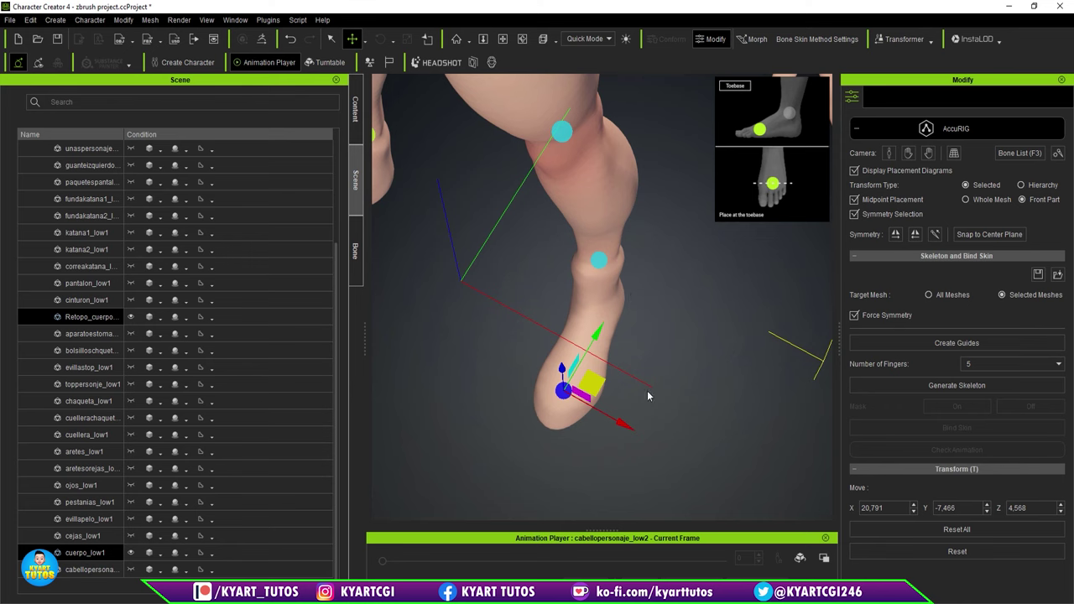
- Orbit to the back of the legs, then reframe the view up to the upper body
{"action": "mouse_move", "coordinate": [653, 348]}
{"action": "left_mouse_down", "text": "alt"}
{"action": "mouse_move", "coordinate": [688, 328]}
{"action": "mouse_move", "coordinate": [657, 315]}
{"action": "left_mouse_up", "text": "alt"}
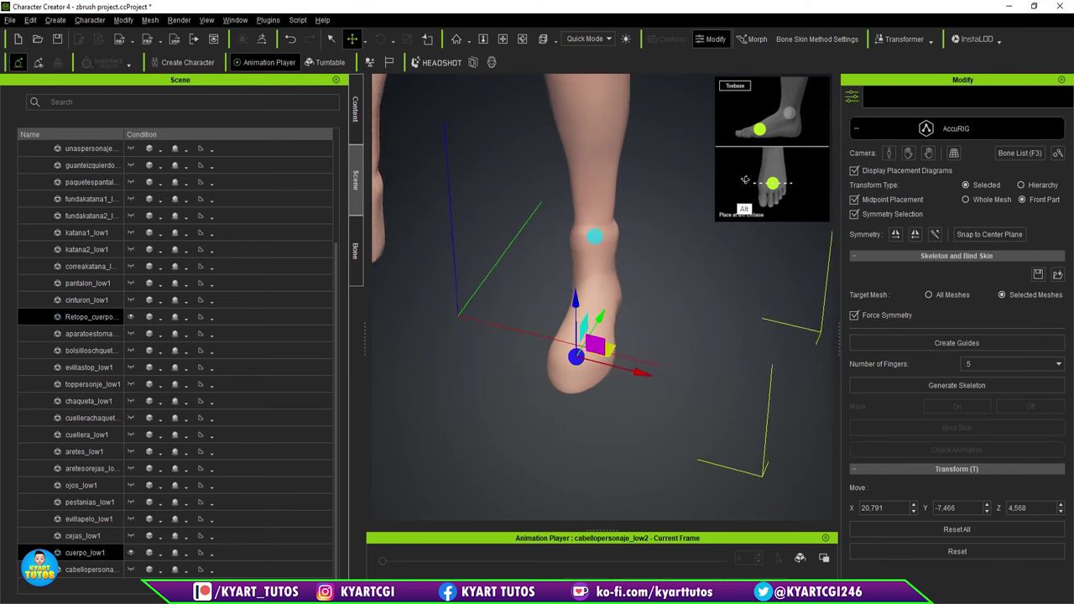
{"action": "middle_click_drag", "start_coordinate": [657, 315], "coordinate": [661, 348], "text": "alt"}
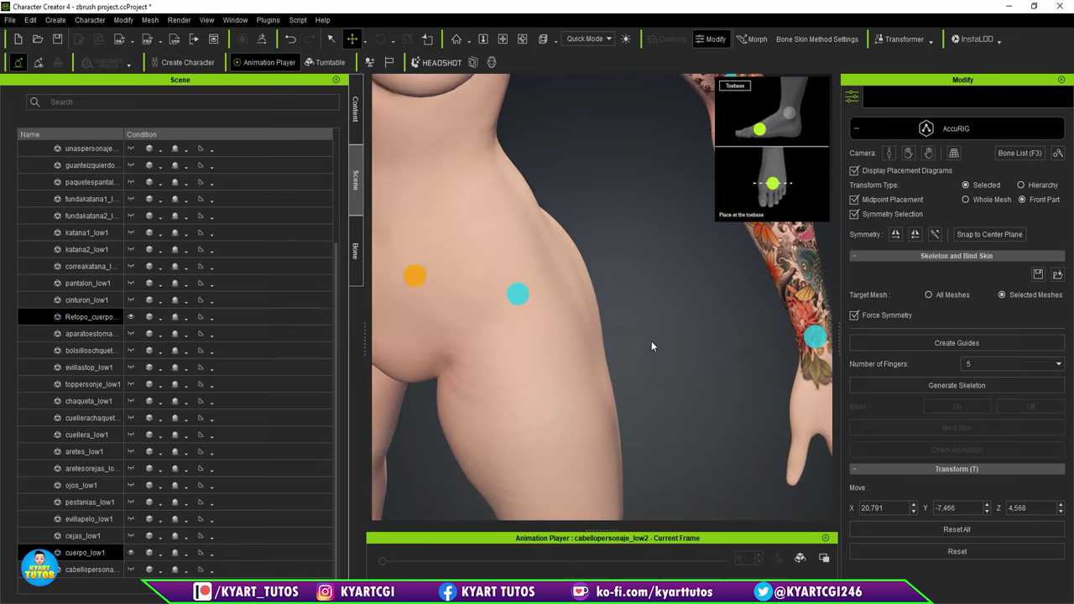
{"action": "right_click_drag", "start_coordinate": [665, 382], "coordinate": [652, 341], "text": "alt"}
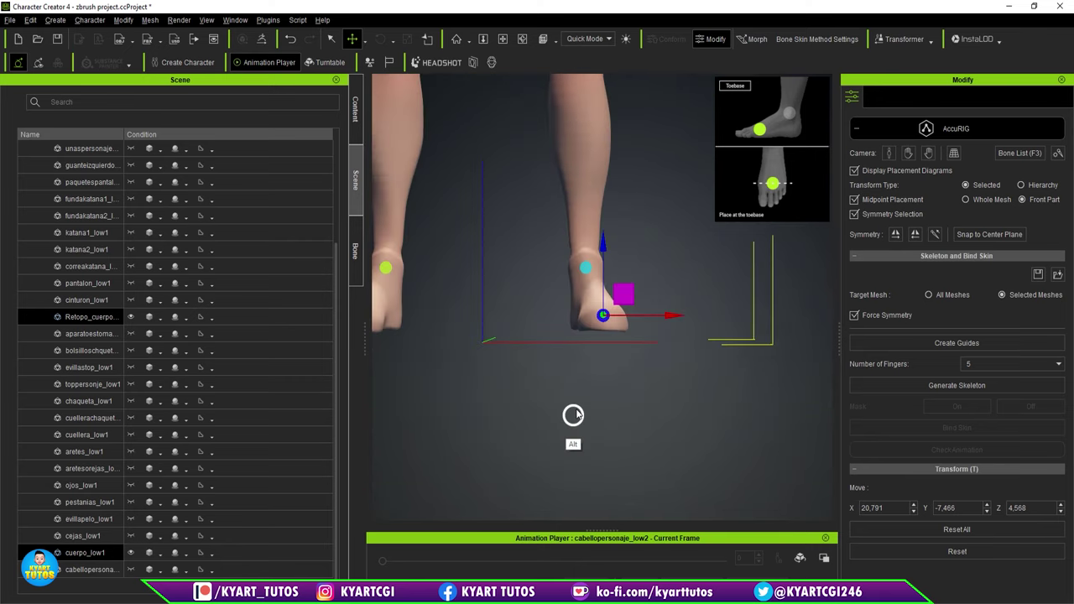
{"action": "mouse_move", "coordinate": [635, 361]}
{"action": "left_mouse_down", "text": "alt"}
{"action": "mouse_move", "coordinate": [628, 351]}
{"action": "mouse_move", "coordinate": [684, 289]}
{"action": "mouse_move", "coordinate": [683, 258]}
{"action": "left_mouse_up", "text": "alt"}
{"action": "scroll", "coordinate": [630, 335], "scroll_direction": "up", "scroll_amount": 2}
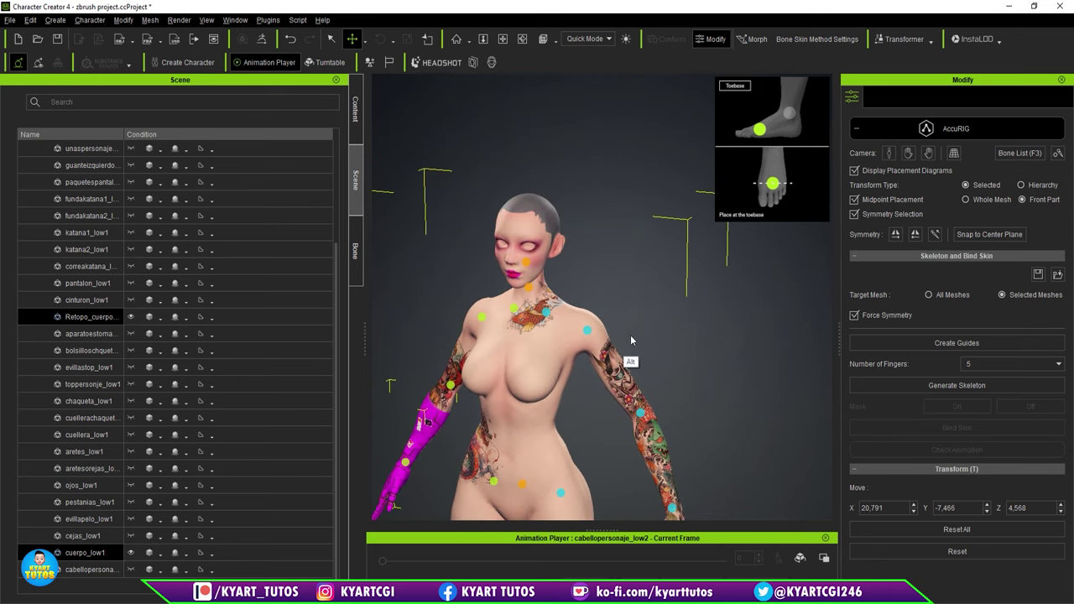
{"action": "scroll", "coordinate": [772, 244], "scroll_direction": "up", "scroll_amount": 3}
{"action": "scroll", "coordinate": [713, 297], "scroll_direction": "up", "scroll_amount": 3}
{"action": "scroll", "coordinate": [654, 338], "scroll_direction": "up", "scroll_amount": 3}
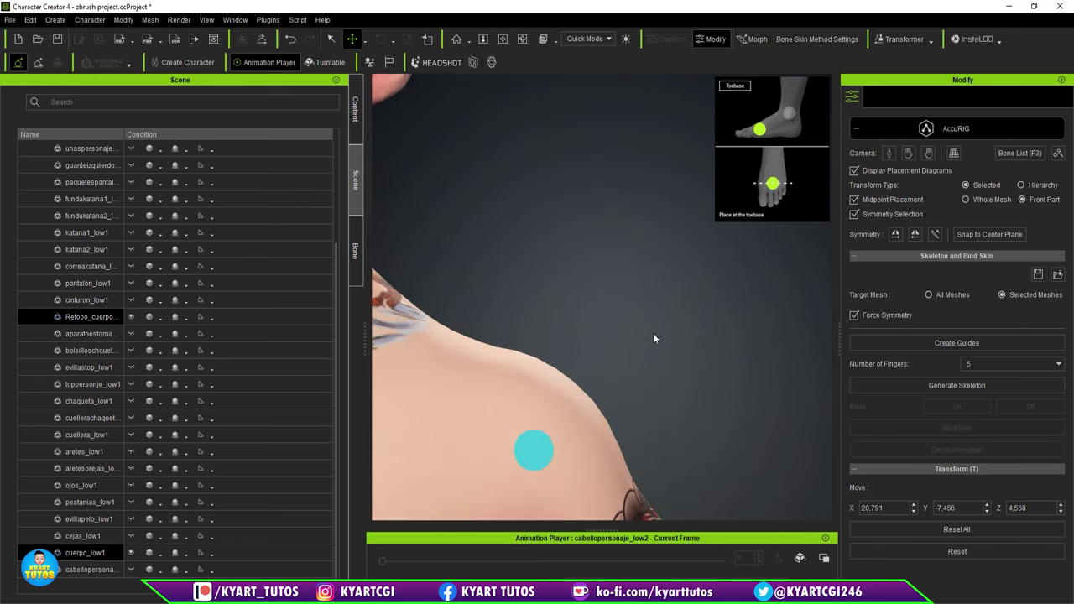
{"action": "scroll", "coordinate": [655, 338], "scroll_direction": "down", "scroll_amount": 3}
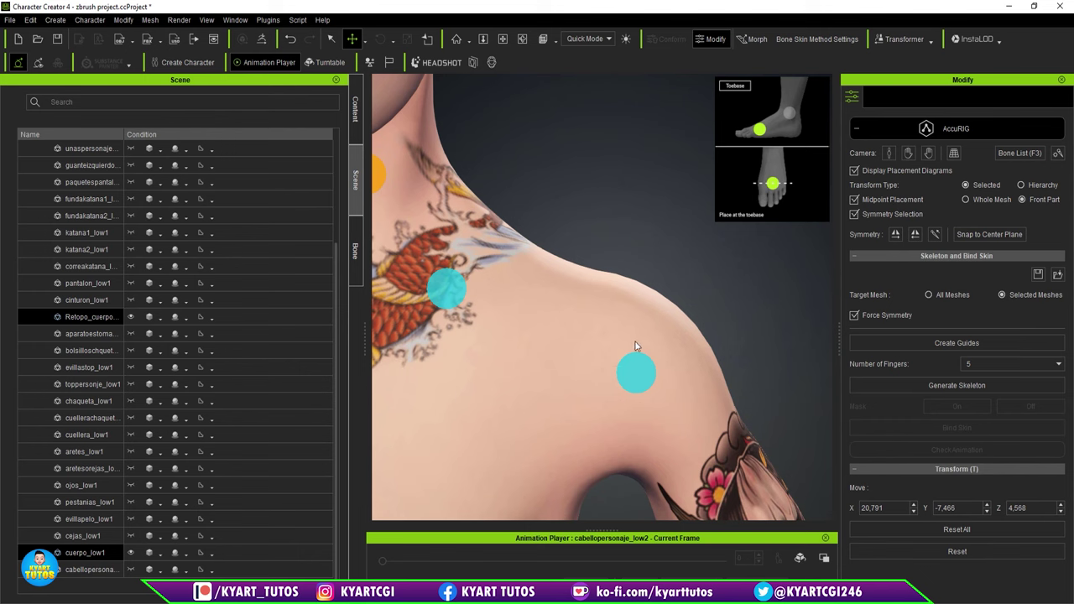
{"action": "left_click", "coordinate": [854, 199]}
{"action": "left_click", "coordinate": [657, 378]}
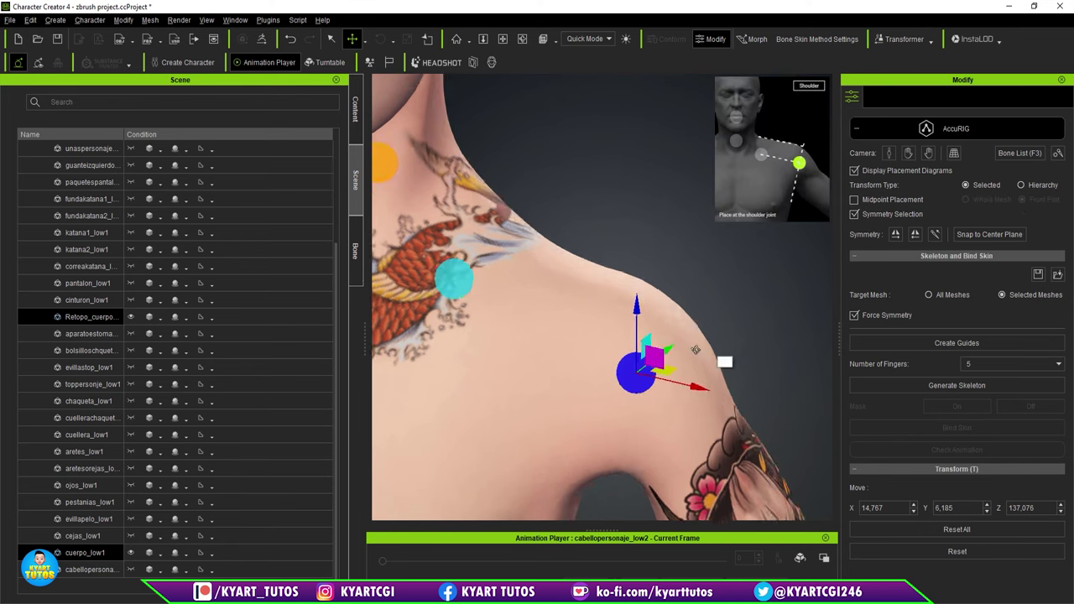
{"action": "mouse_move", "coordinate": [704, 343]}
{"action": "left_mouse_down"}
{"action": "mouse_move", "coordinate": [686, 351]}
{"action": "mouse_move", "coordinate": [755, 317]}
{"action": "mouse_move", "coordinate": [638, 373]}
{"action": "mouse_move", "coordinate": [753, 319]}
{"action": "left_mouse_up"}
{"action": "key", "text": "ctrl+z"}
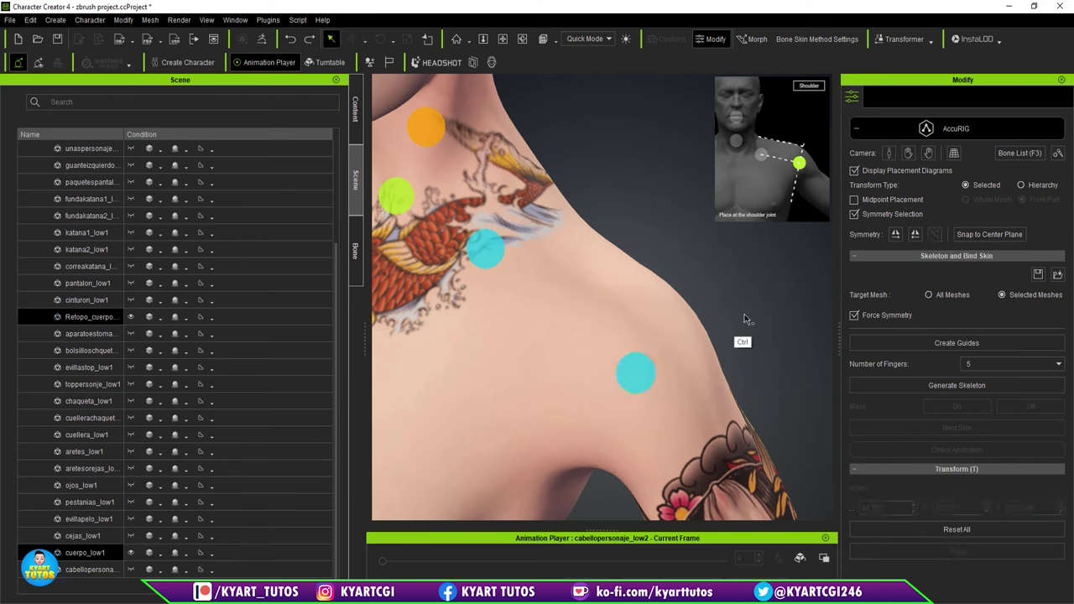
{"action": "left_click", "coordinate": [854, 202]}
{"action": "left_click_drag", "start_coordinate": [742, 318], "coordinate": [730, 307], "text": "alt"}
{"action": "scroll", "coordinate": [687, 350], "scroll_direction": "down", "scroll_amount": 3}
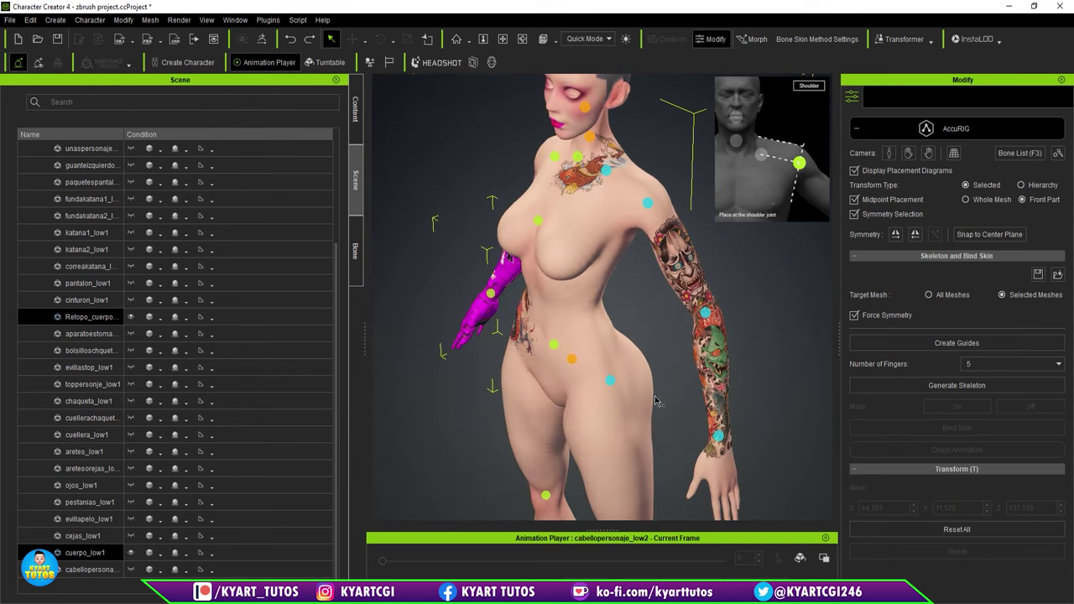
{"action": "mouse_move", "coordinate": [688, 349]}
{"action": "left_mouse_down", "text": "alt"}
{"action": "mouse_move", "coordinate": [694, 405]}
{"action": "mouse_move", "coordinate": [707, 336]}
{"action": "mouse_move", "coordinate": [836, 345]}
{"action": "mouse_move", "coordinate": [703, 377]}
{"action": "mouse_move", "coordinate": [693, 361]}
{"action": "mouse_move", "coordinate": [801, 354]}
{"action": "left_mouse_up", "text": "alt"}
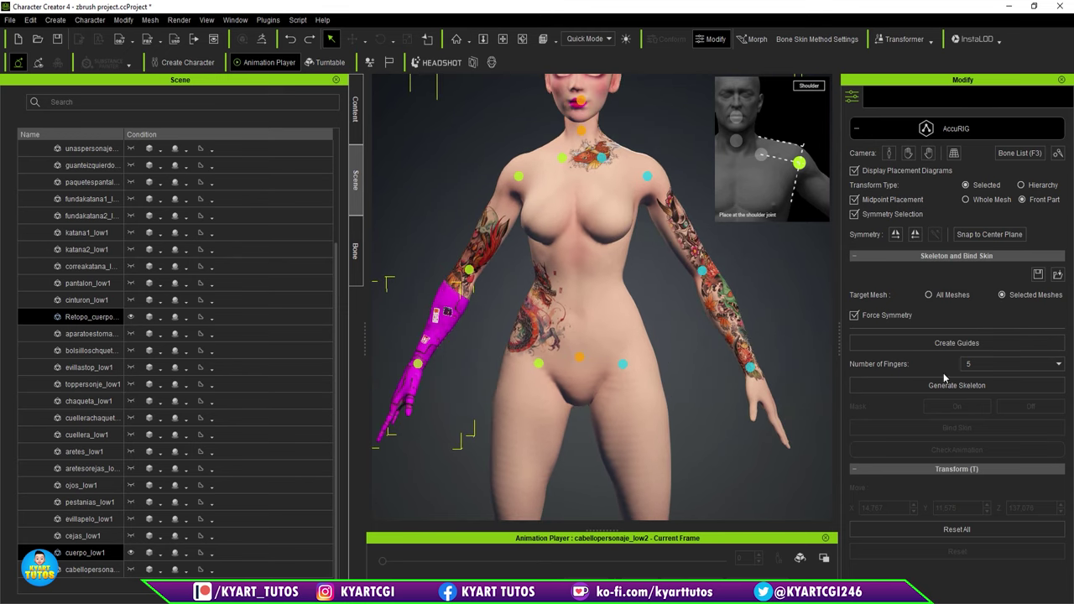
{"action": "left_click", "coordinate": [990, 368]}
{"action": "left_click", "coordinate": [992, 371]}
- Generate the AccuRIG skeleton from the placed guides
{"action": "left_click", "coordinate": [871, 382]}
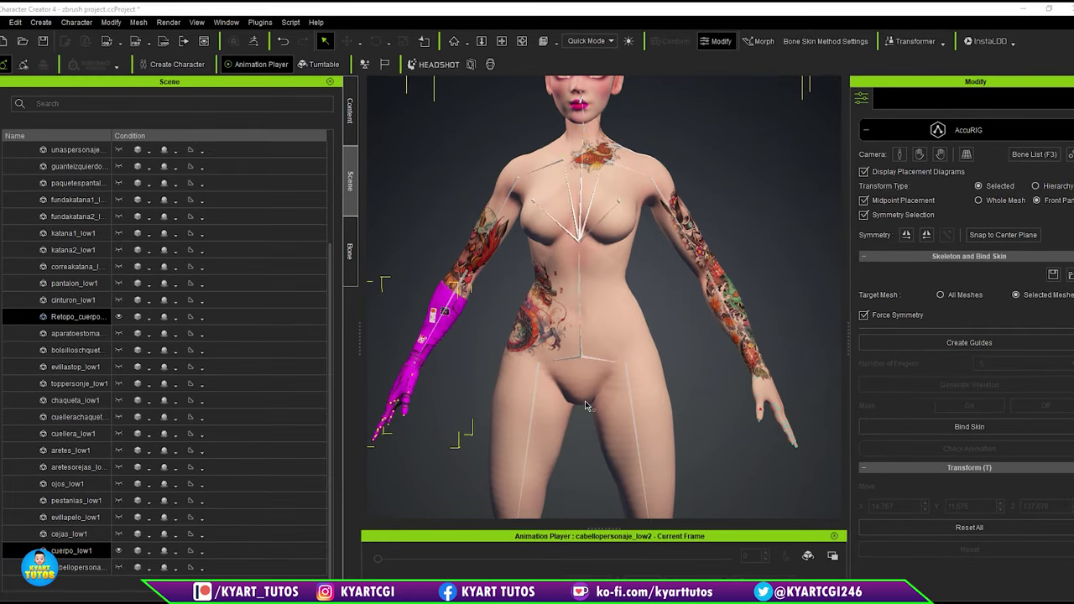
{"action": "left_click_drag", "start_coordinate": [330, 252], "coordinate": [333, 147]}
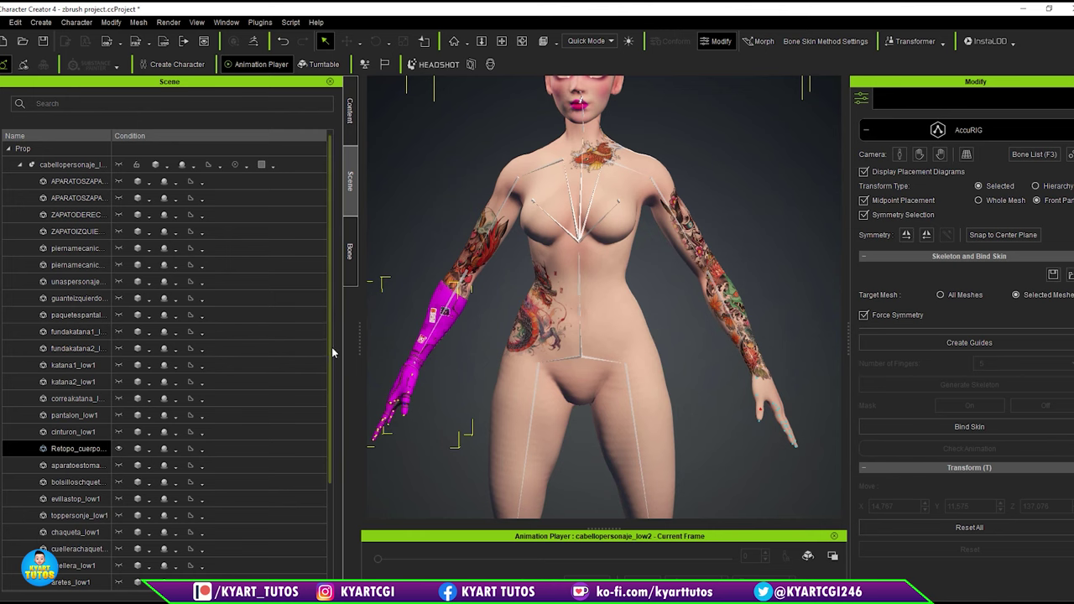
{"action": "scroll", "coordinate": [329, 345], "scroll_direction": "down", "scroll_amount": 3}
- Select cabellopersonaje_low2 and the first item under the hair prop in the Scene list
{"action": "scroll", "coordinate": [340, 470], "scroll_direction": "down", "scroll_amount": 1}
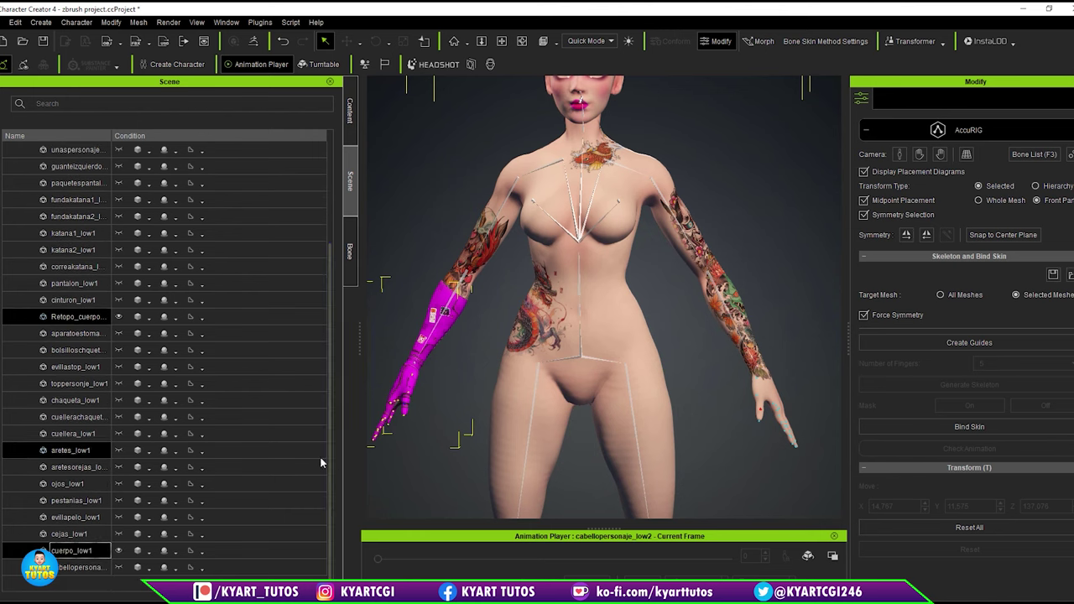
{"action": "left_click", "coordinate": [89, 569]}
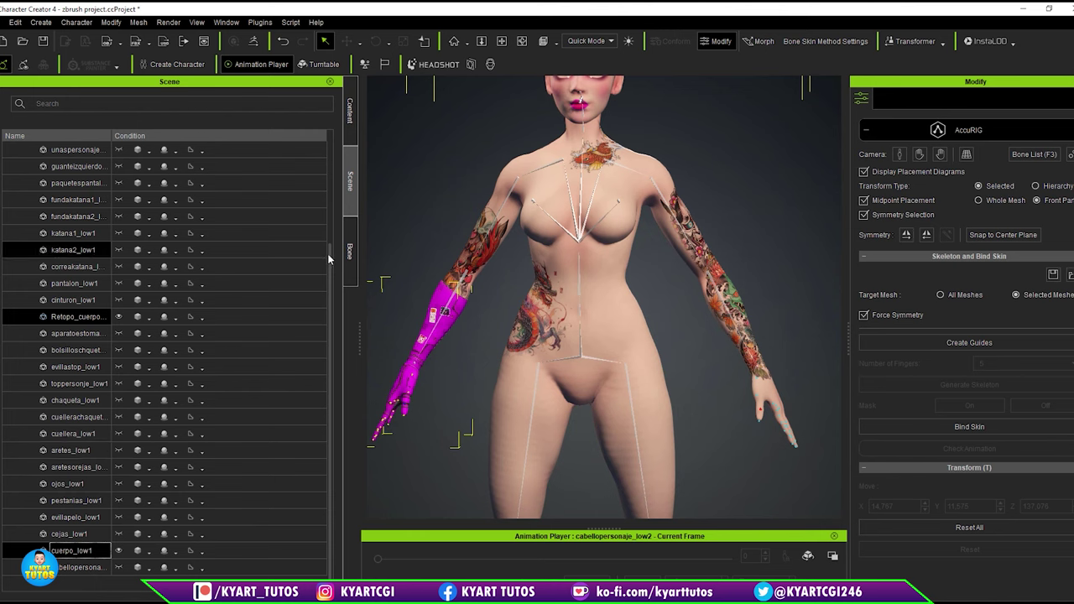
{"action": "scroll", "coordinate": [329, 260], "scroll_direction": "up", "scroll_amount": 3}
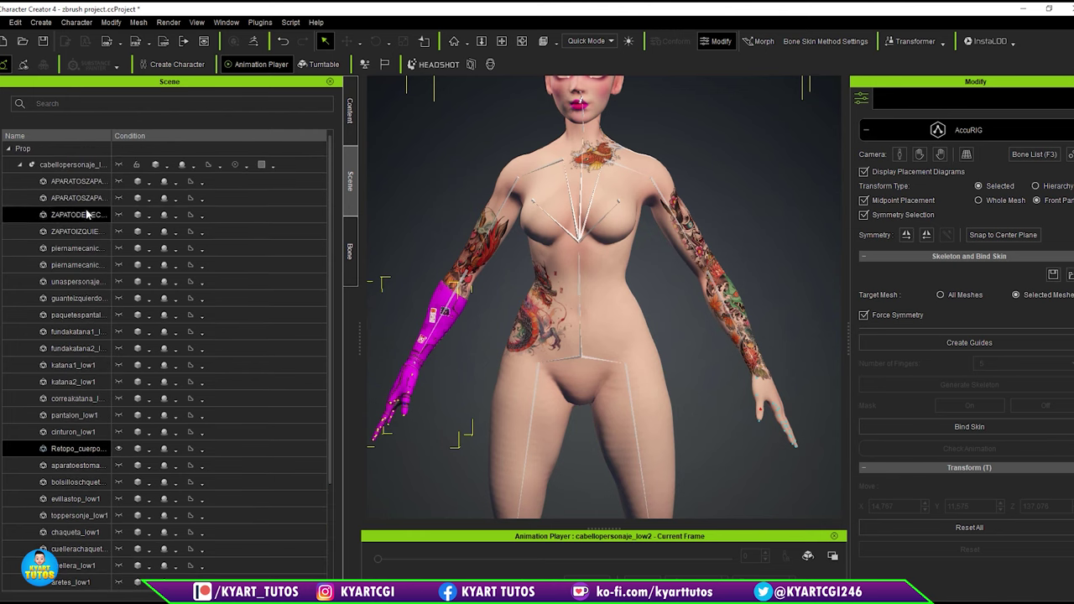
{"action": "left_click", "coordinate": [84, 182]}
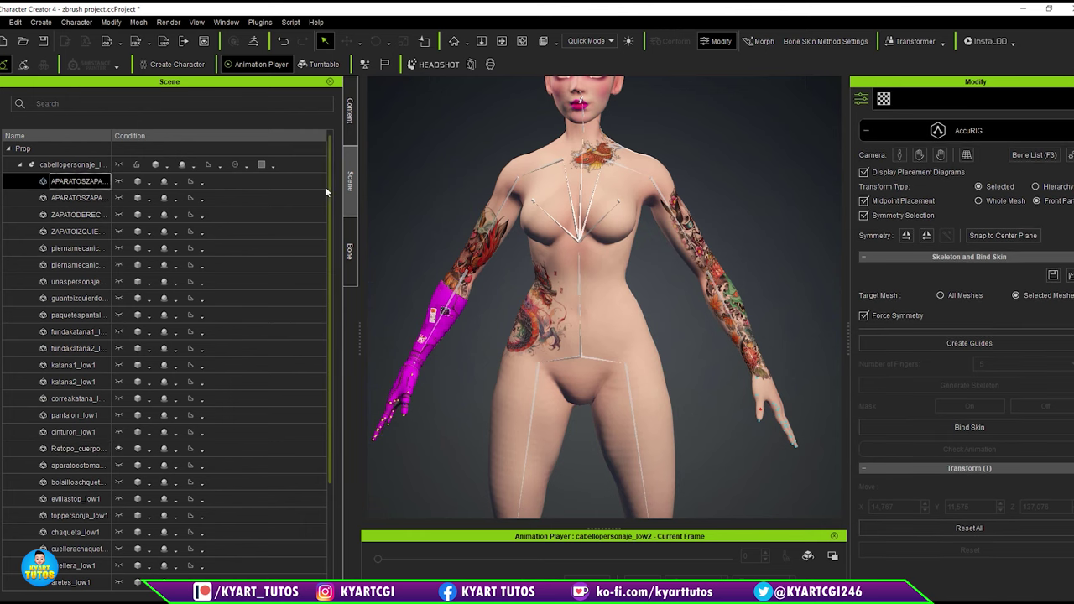
- Unhide all clothing and accessory items and look over the skeleton in the legs
{"action": "left_click", "coordinate": [117, 166]}
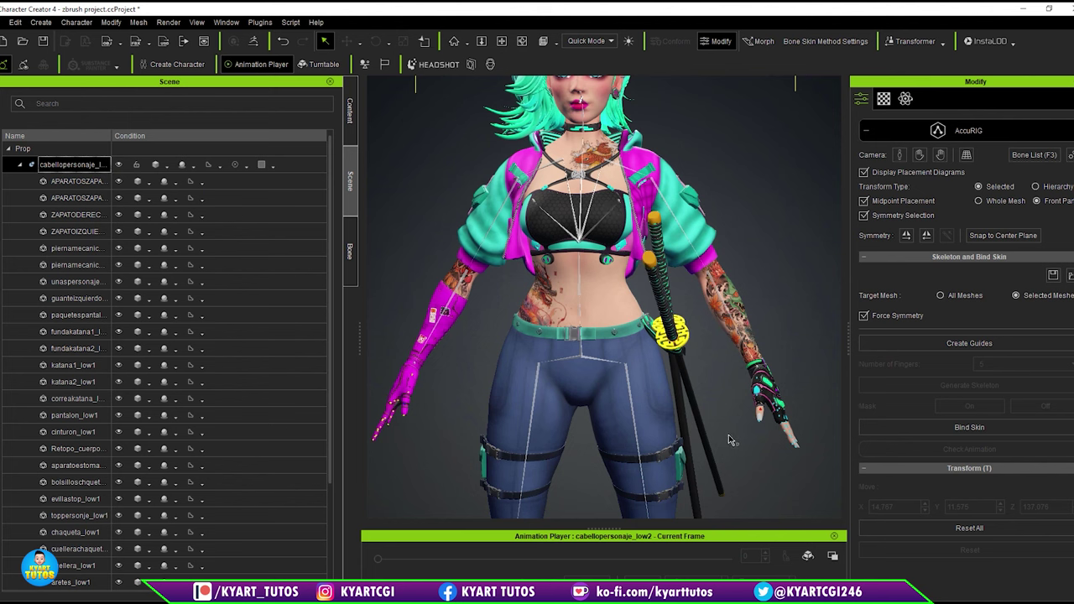
{"action": "middle_click_drag", "start_coordinate": [732, 430], "coordinate": [743, 308]}
{"action": "middle_click_drag", "start_coordinate": [746, 381], "coordinate": [720, 349]}
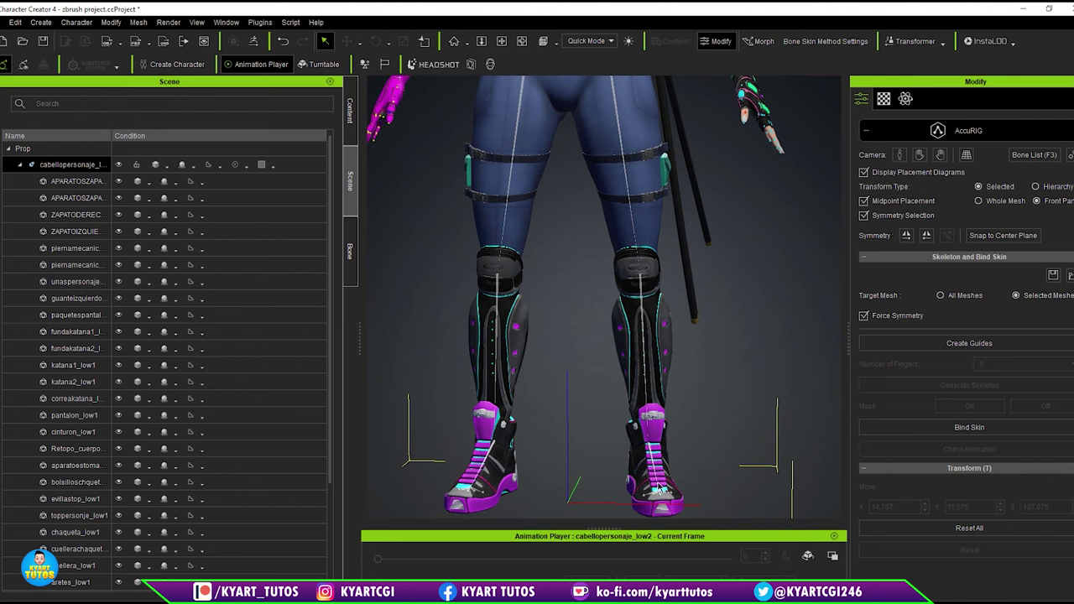
{"action": "mouse_move", "coordinate": [661, 489]}
{"action": "middle_mouse_down"}
{"action": "mouse_move", "coordinate": [747, 425]}
{"action": "mouse_move", "coordinate": [753, 444]}
{"action": "middle_mouse_up"}
{"action": "scroll", "coordinate": [715, 403], "scroll_direction": "up", "scroll_amount": 2}
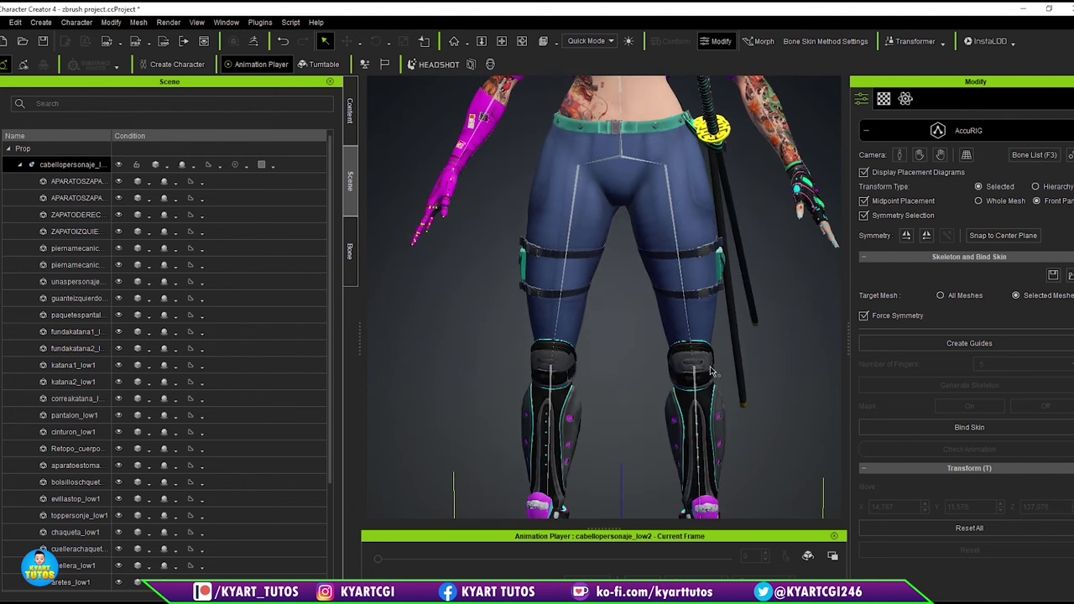
{"action": "right_click_drag", "start_coordinate": [619, 369], "coordinate": [723, 381]}
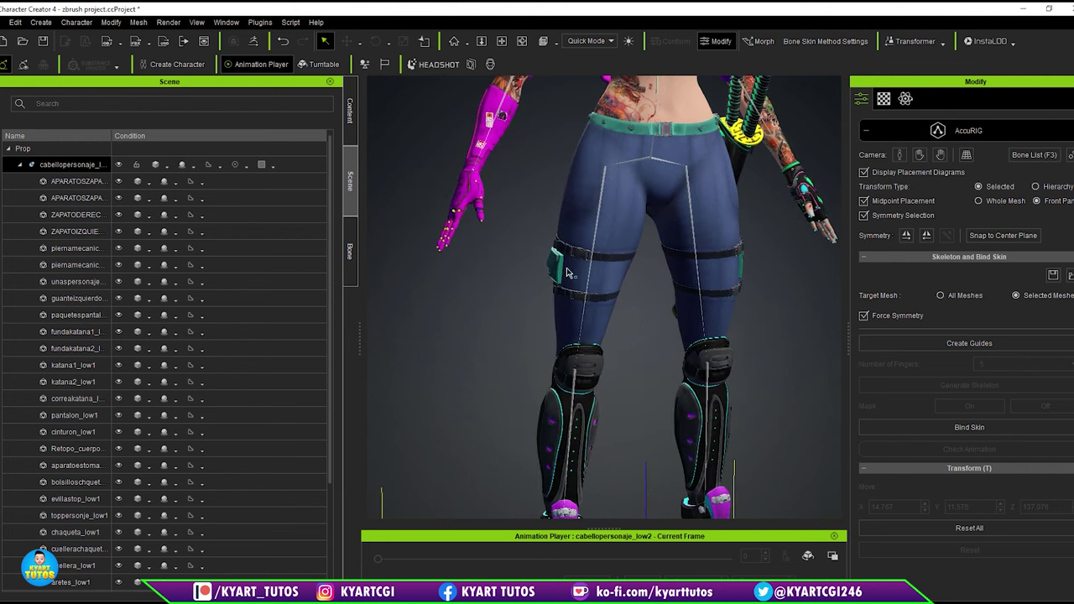
- Inspect the torso, head in profile, hips and thighs from several angles
{"action": "mouse_move", "coordinate": [560, 285]}
{"action": "middle_mouse_down"}
{"action": "mouse_move", "coordinate": [628, 317]}
{"action": "mouse_move", "coordinate": [614, 380]}
{"action": "middle_mouse_up"}
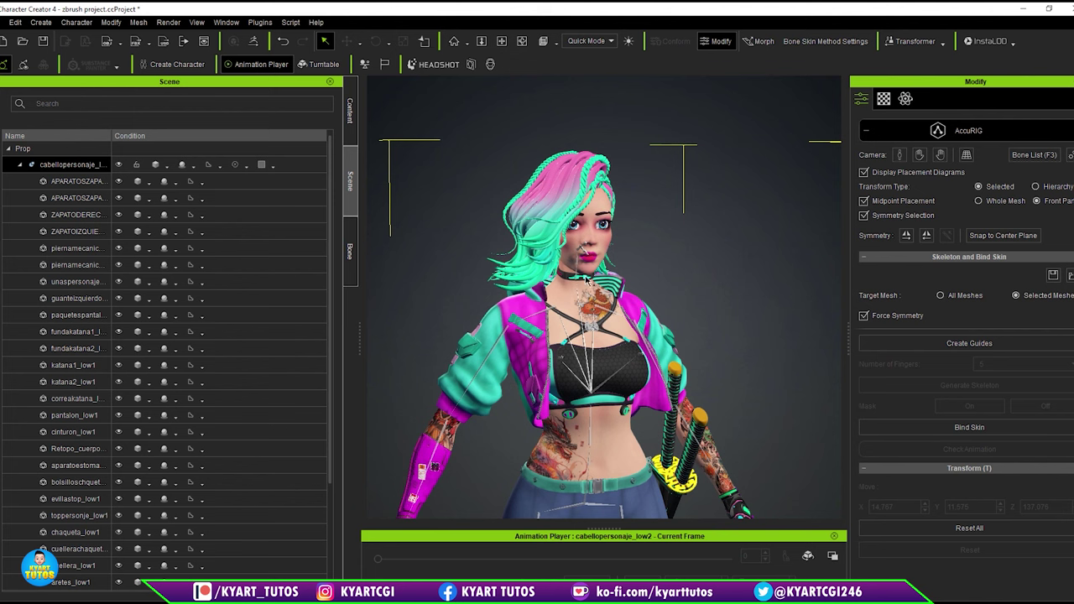
{"action": "right_click_drag", "start_coordinate": [701, 323], "coordinate": [588, 201]}
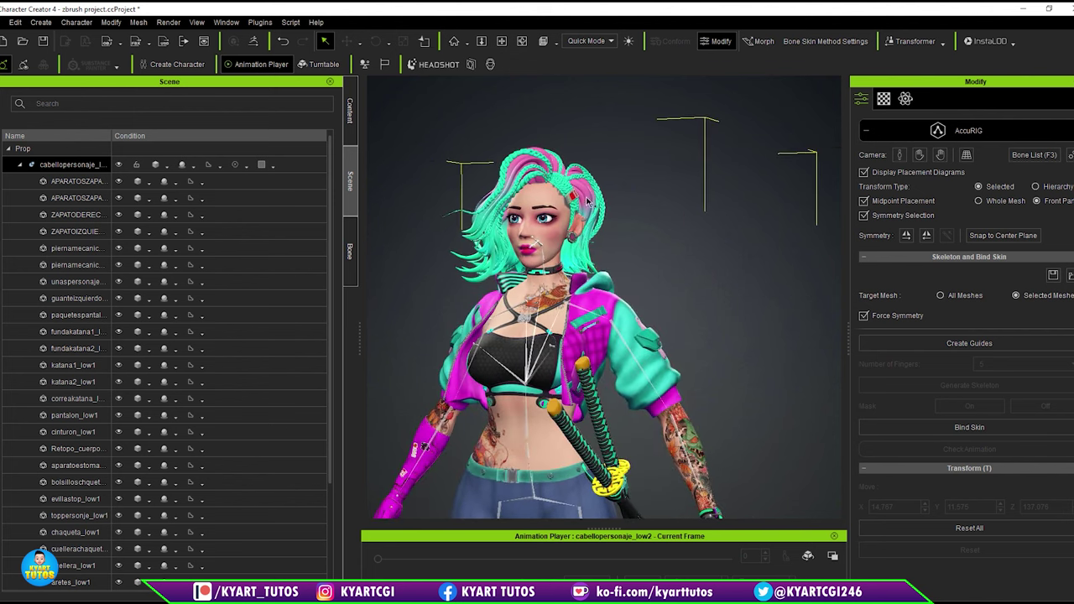
{"action": "mouse_move", "coordinate": [678, 281]}
{"action": "right_mouse_down"}
{"action": "mouse_move", "coordinate": [643, 314]}
{"action": "mouse_move", "coordinate": [576, 302]}
{"action": "right_mouse_up"}
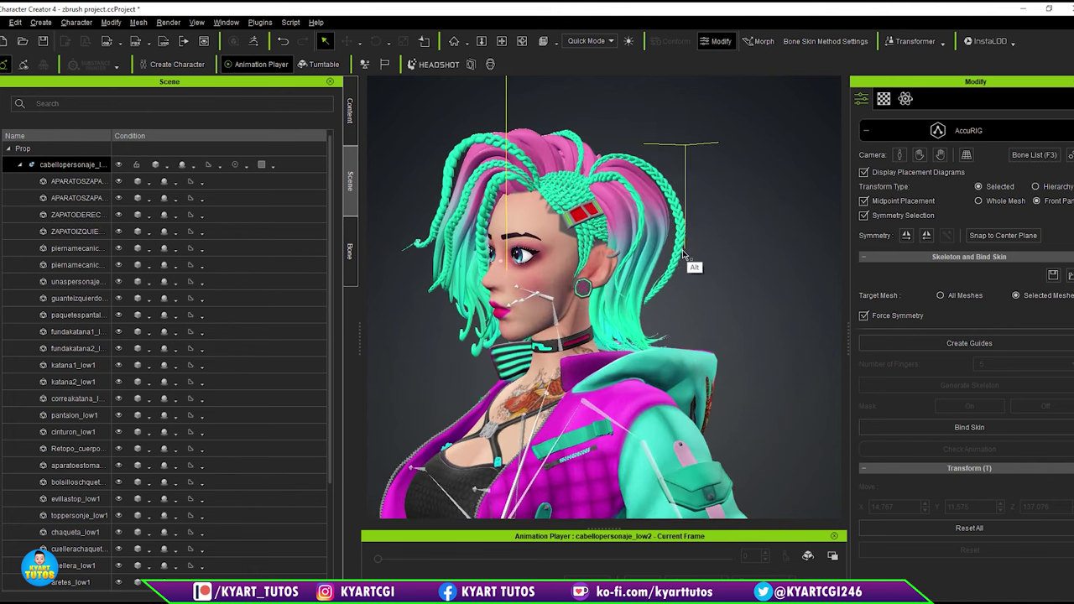
{"action": "middle_click_drag", "start_coordinate": [643, 282], "coordinate": [679, 227]}
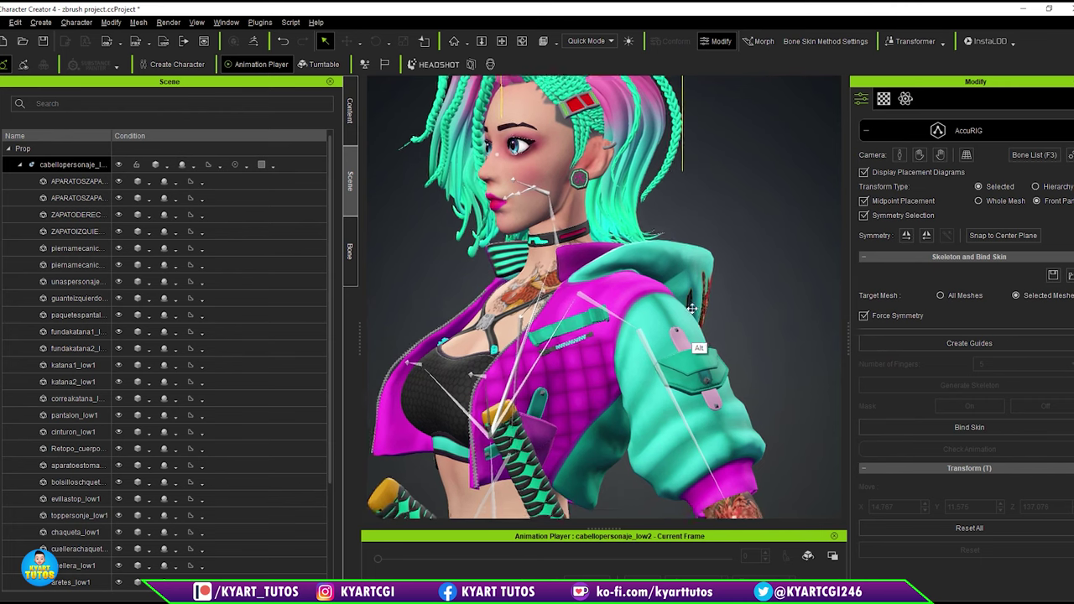
{"action": "middle_click_drag", "start_coordinate": [720, 319], "coordinate": [715, 151]}
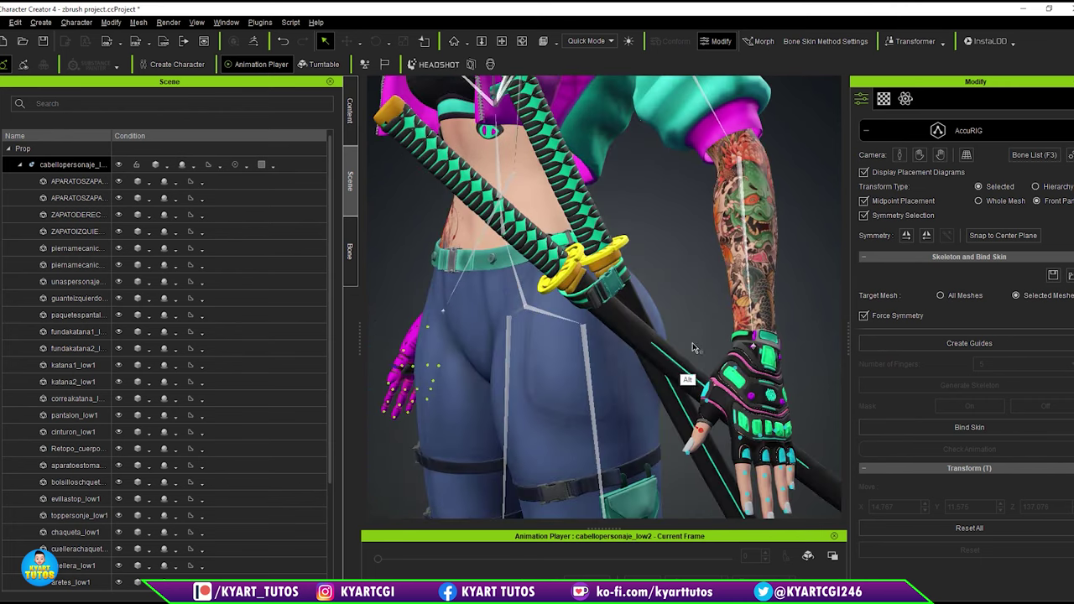
{"action": "middle_click_drag", "start_coordinate": [688, 380], "coordinate": [687, 249]}
{"action": "mouse_move", "coordinate": [667, 408]}
{"action": "middle_mouse_down"}
{"action": "mouse_move", "coordinate": [708, 432]}
{"action": "mouse_move", "coordinate": [762, 324]}
{"action": "mouse_move", "coordinate": [622, 326]}
{"action": "middle_mouse_up"}
{"action": "left_click_drag", "start_coordinate": [669, 350], "coordinate": [766, 288], "text": "alt"}
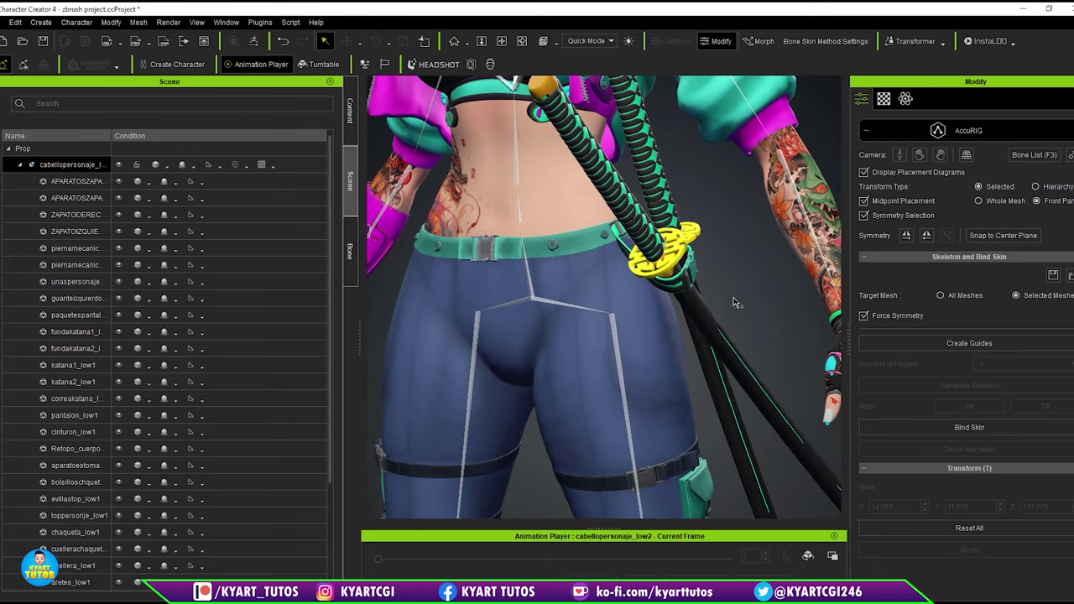
{"action": "middle_click_drag", "start_coordinate": [766, 288], "coordinate": [725, 303], "text": "alt"}
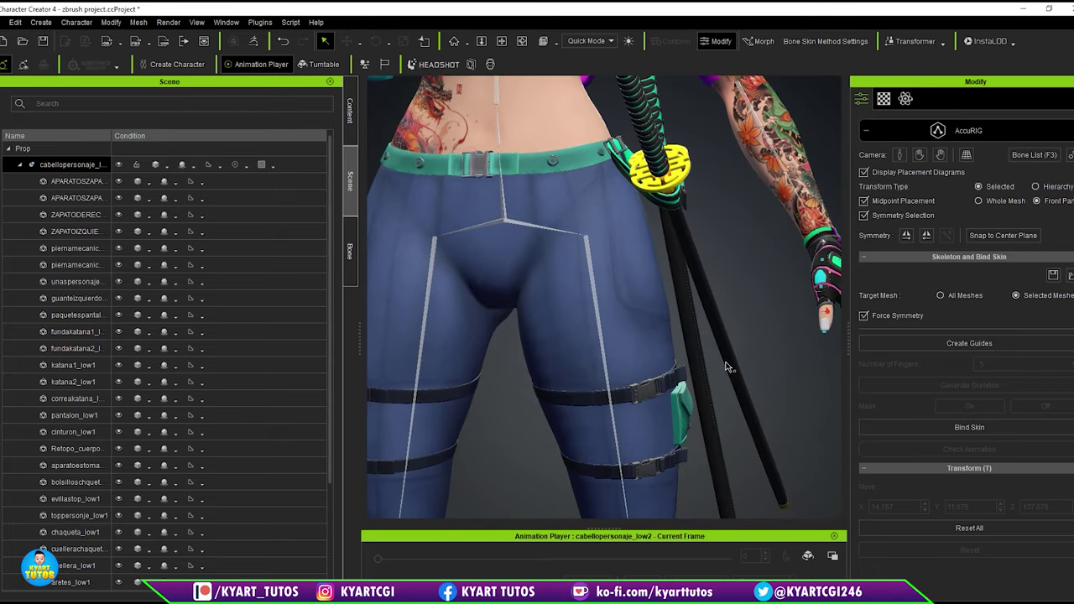
{"action": "mouse_move", "coordinate": [727, 364]}
{"action": "middle_mouse_down", "text": "alt"}
{"action": "mouse_move", "coordinate": [764, 328]}
{"action": "mouse_move", "coordinate": [699, 393]}
{"action": "mouse_move", "coordinate": [660, 388]}
{"action": "mouse_move", "coordinate": [693, 353]}
{"action": "middle_mouse_up", "text": "alt"}
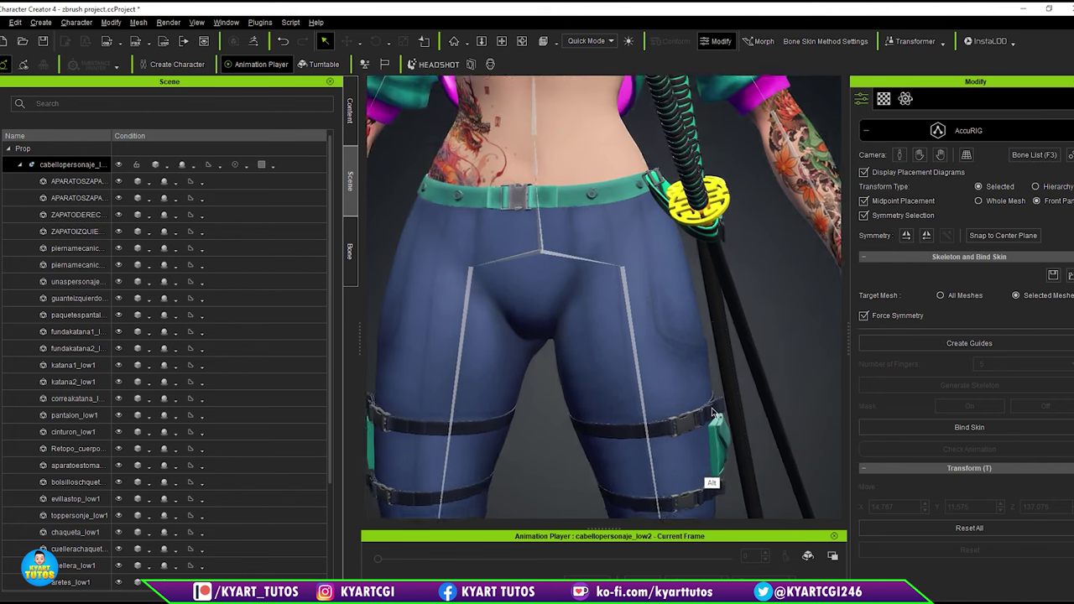
- Select all of the character's mesh parts in the Scene list
{"action": "left_click_drag", "start_coordinate": [693, 353], "coordinate": [692, 359], "text": "alt"}
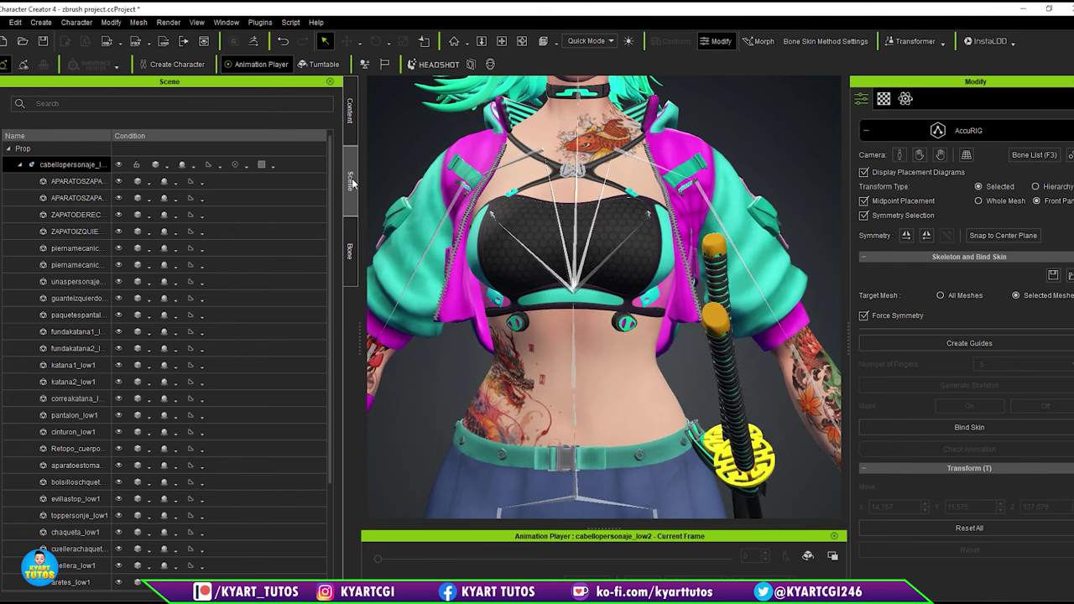
{"action": "scroll", "coordinate": [104, 222], "scroll_direction": "down", "scroll_amount": 3}
{"action": "mouse_move", "coordinate": [76, 563]}
{"action": "left_mouse_down", "text": "ctrl"}
{"action": "mouse_move", "coordinate": [95, 423]}
{"action": "mouse_move", "coordinate": [84, 181]}
{"action": "left_mouse_up", "text": "ctrl"}
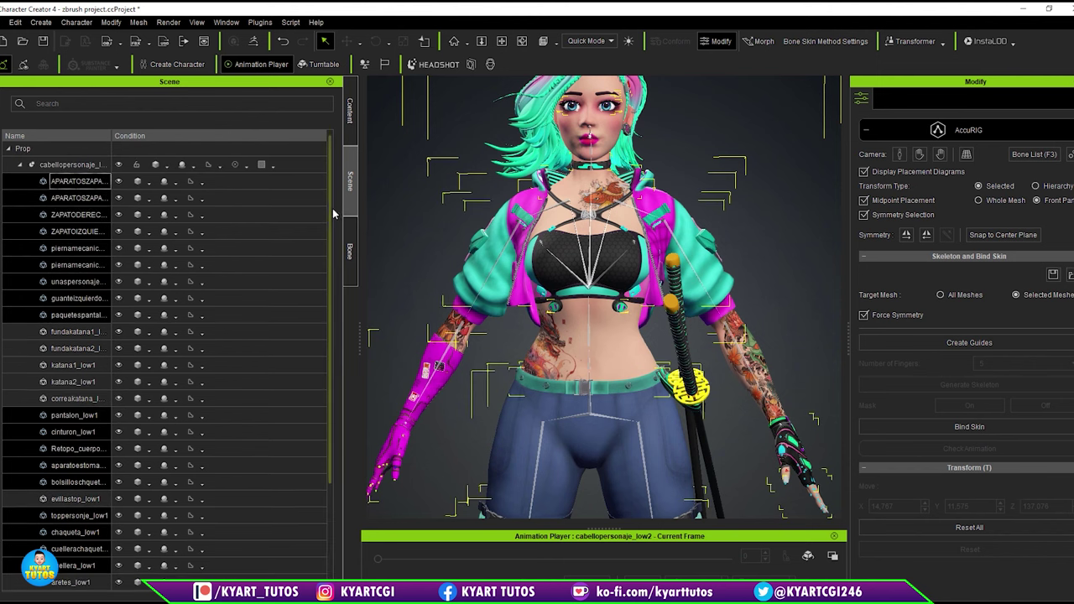
- Run Bind Skin on the selected meshes with Target Mesh set to Selected Meshes
{"action": "scroll", "coordinate": [336, 436], "scroll_direction": "down", "scroll_amount": 3}
{"action": "scroll", "coordinate": [348, 347], "scroll_direction": "up", "scroll_amount": 3}
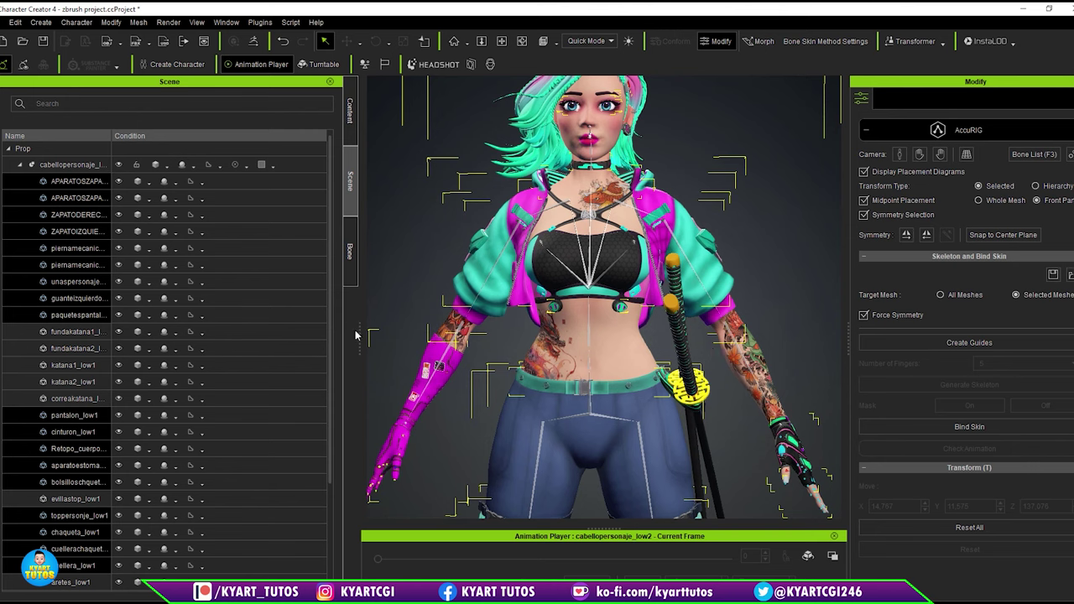
{"action": "scroll", "coordinate": [330, 329], "scroll_direction": "down", "scroll_amount": 3}
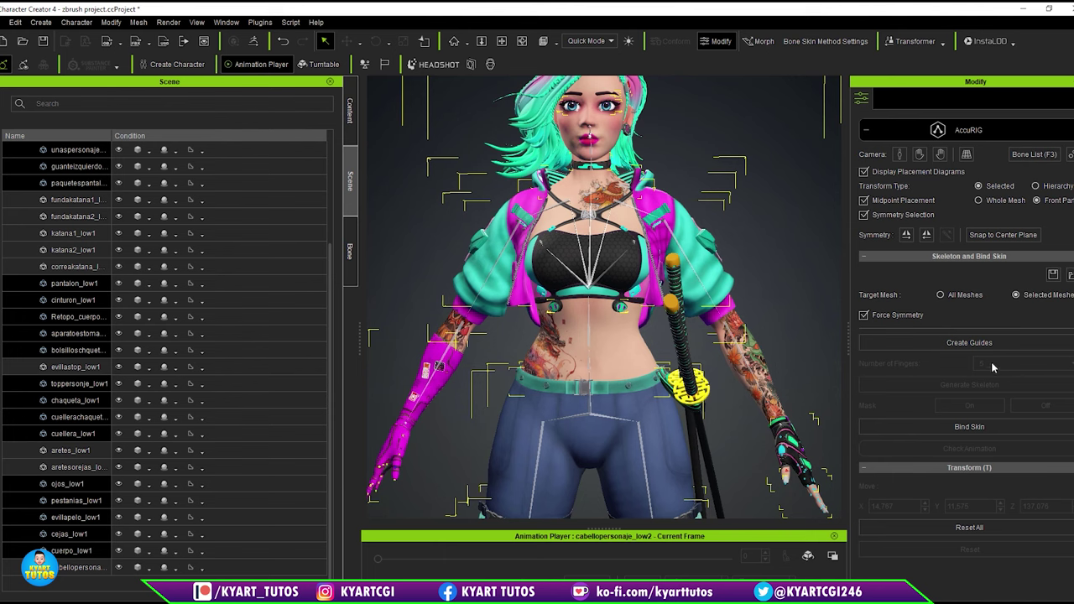
{"action": "left_click", "coordinate": [994, 428]}
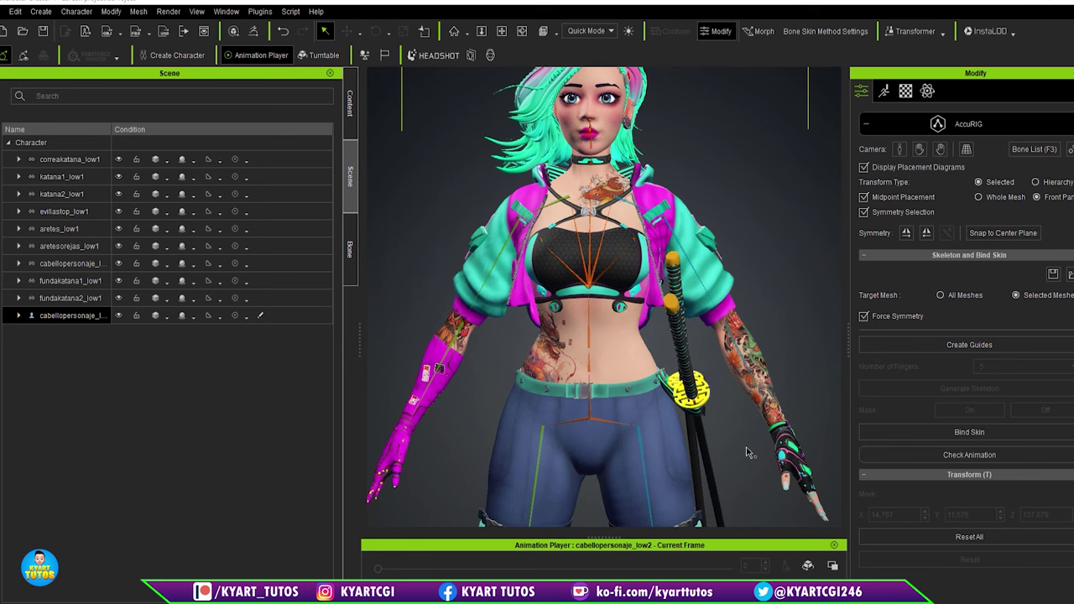
- Inspect the rigged character and pick the aretesorejas_low1 and fundakatana2_low1 items
{"action": "left_click_drag", "start_coordinate": [691, 419], "coordinate": [746, 449], "text": "alt"}
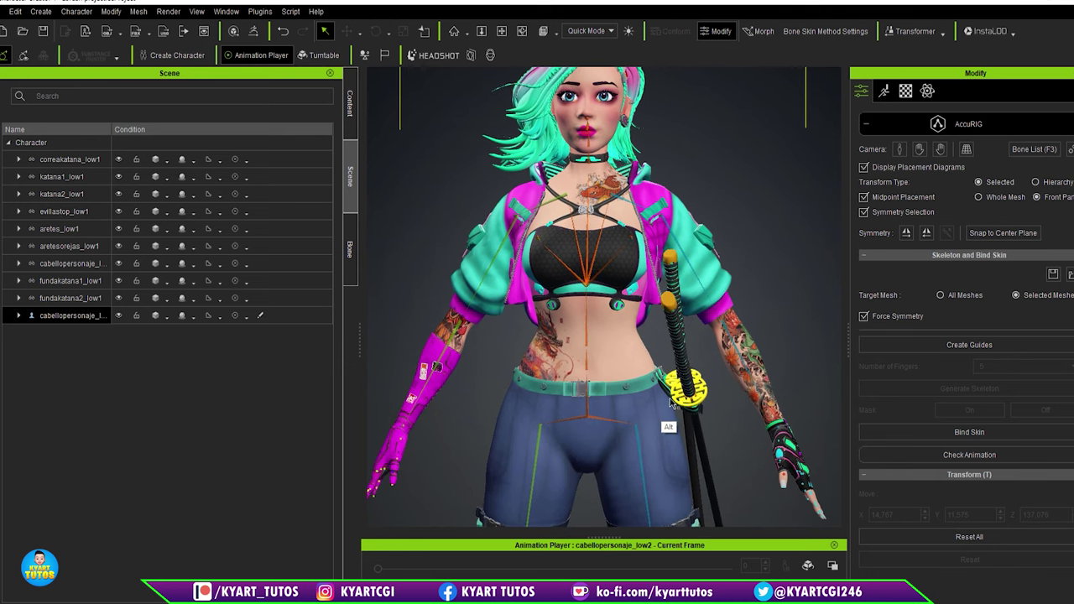
{"action": "left_click_drag", "start_coordinate": [671, 406], "coordinate": [743, 493], "text": "alt"}
{"action": "scroll", "coordinate": [743, 491], "scroll_direction": "up", "scroll_amount": 2}
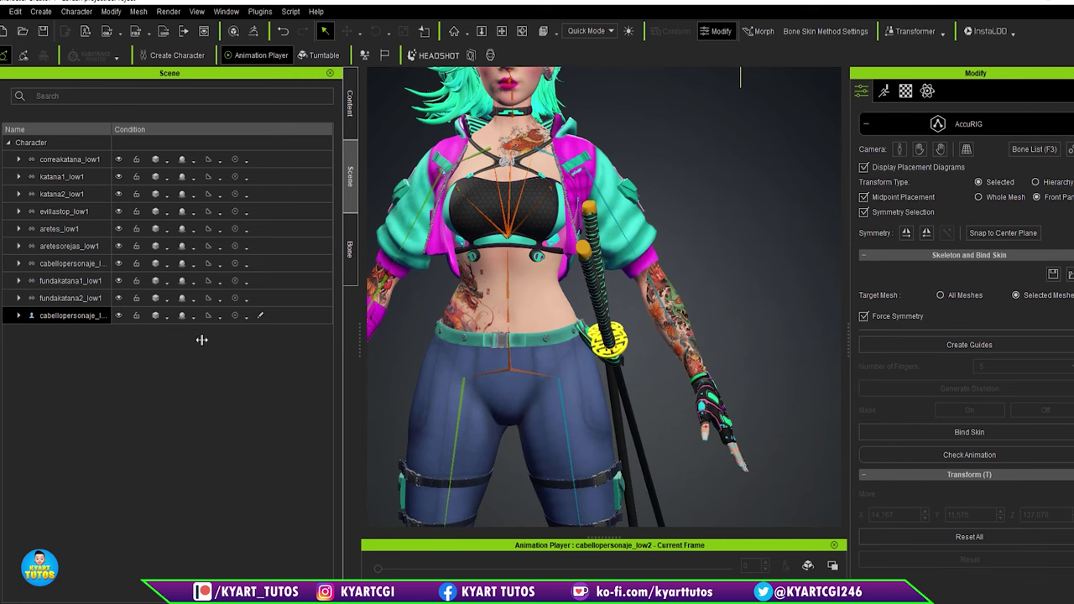
{"action": "left_click", "coordinate": [67, 250]}
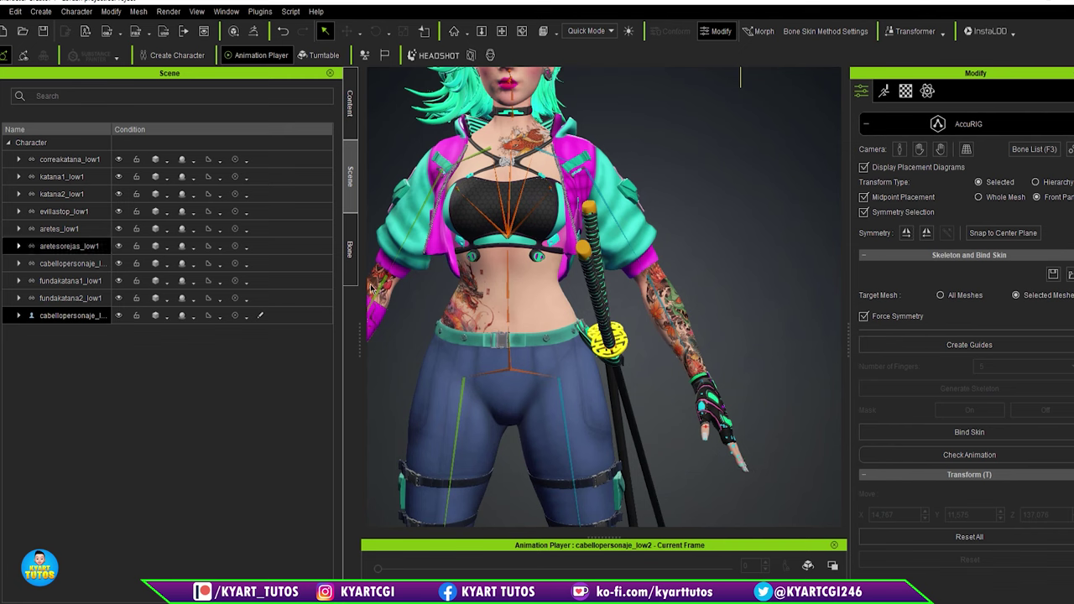
{"action": "left_click", "coordinate": [632, 250]}
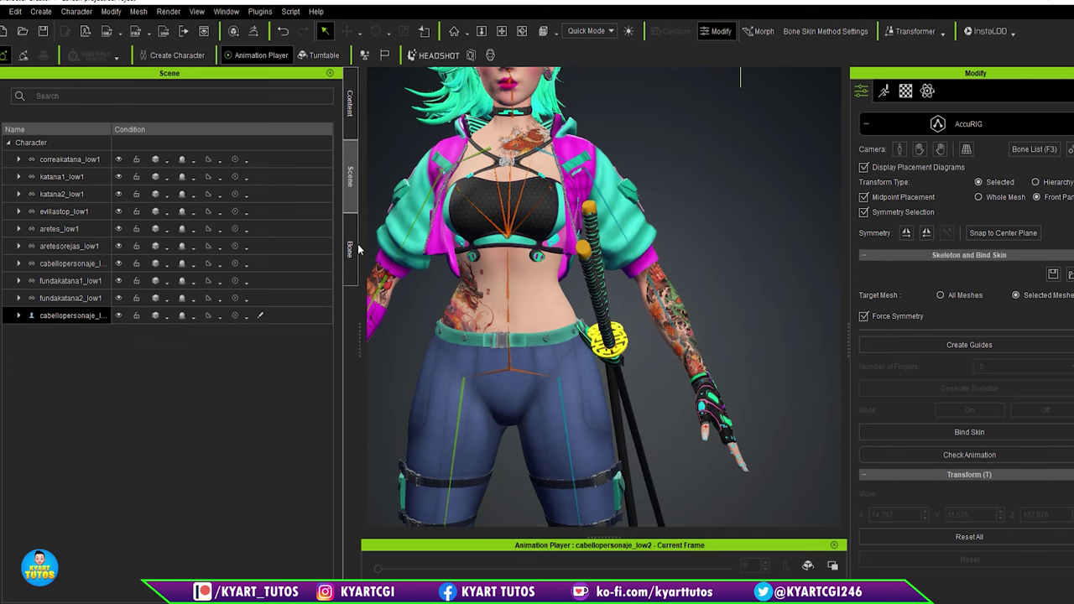
{"action": "left_click", "coordinate": [62, 300]}
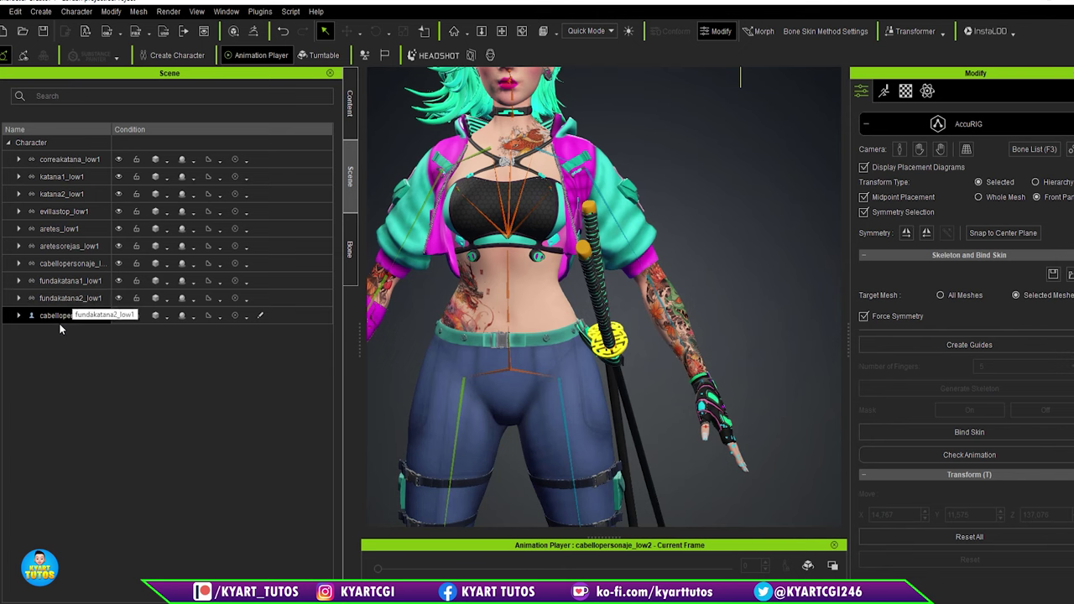
- Expand the rigged cabellopersonaje_low2 entry under the Character group to list its meshes
{"action": "left_click", "coordinate": [49, 143]}
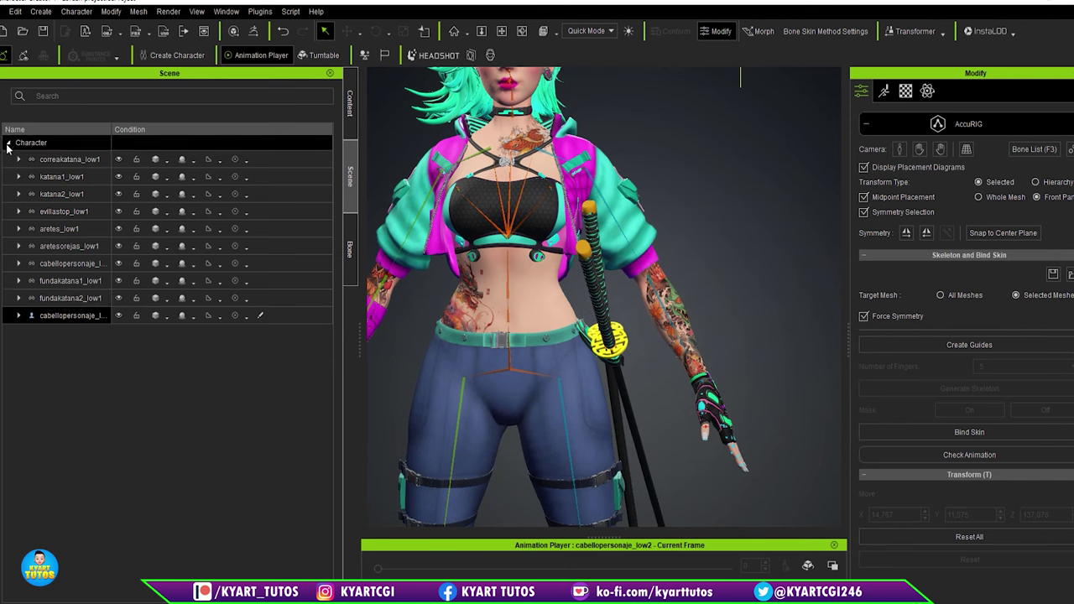
{"action": "left_click", "coordinate": [8, 144]}
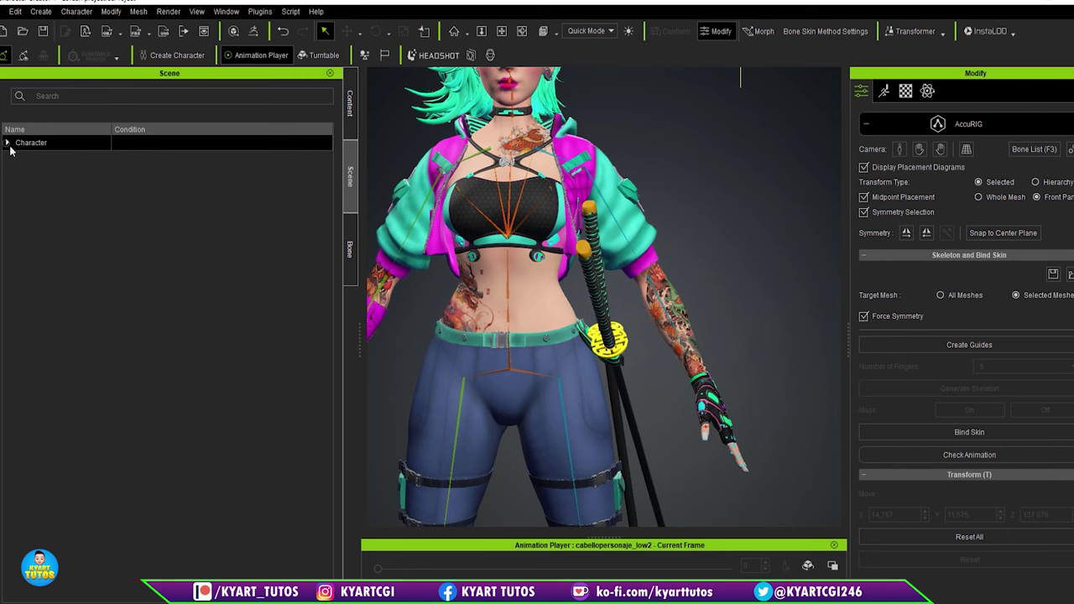
{"action": "left_click", "coordinate": [8, 144]}
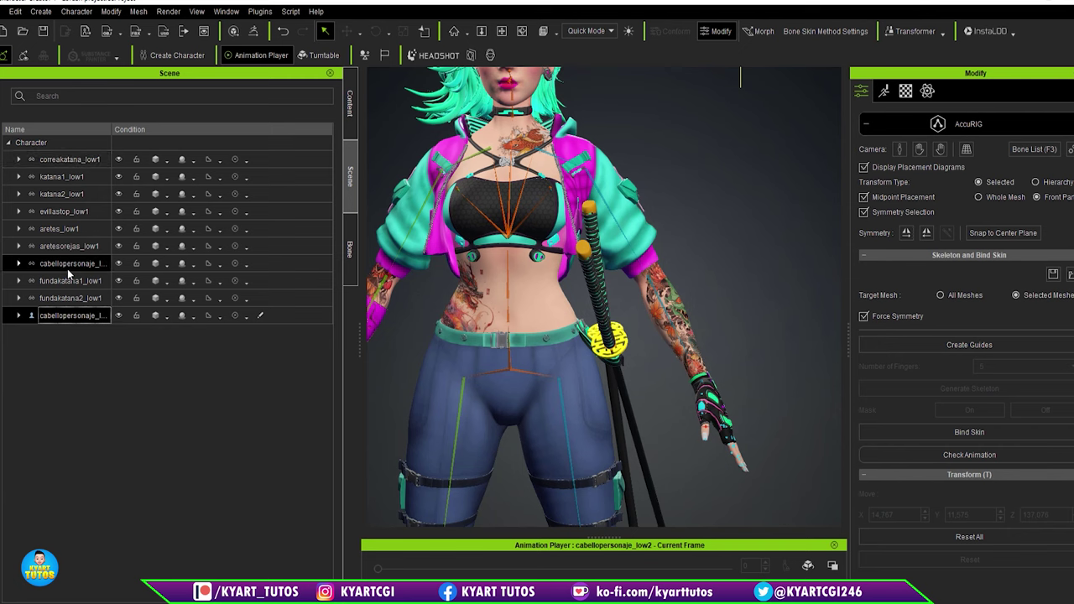
{"action": "left_click", "coordinate": [60, 317]}
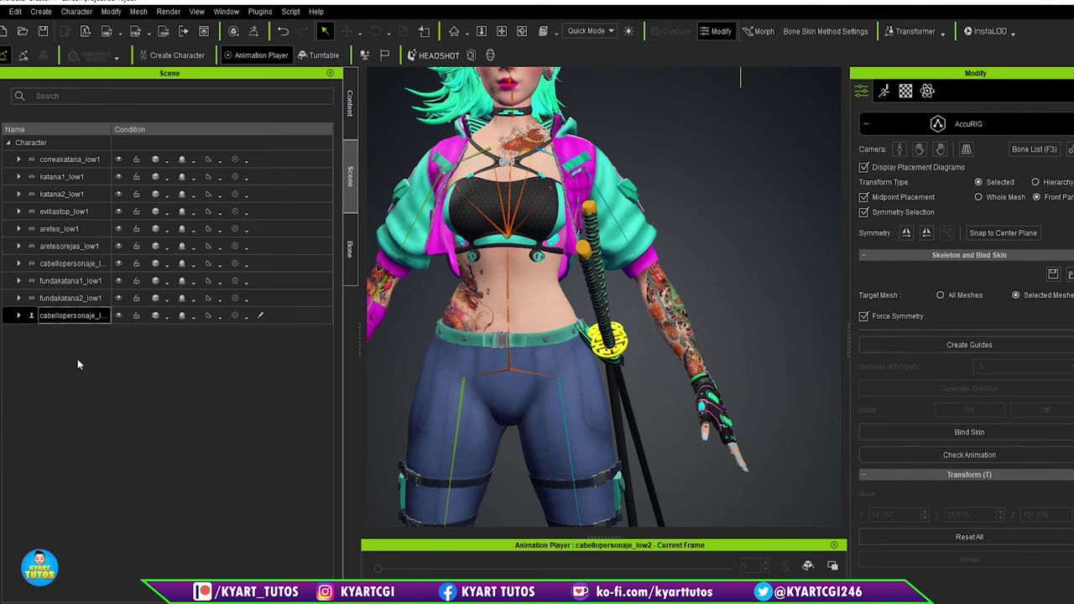
{"action": "left_click", "coordinate": [18, 316]}
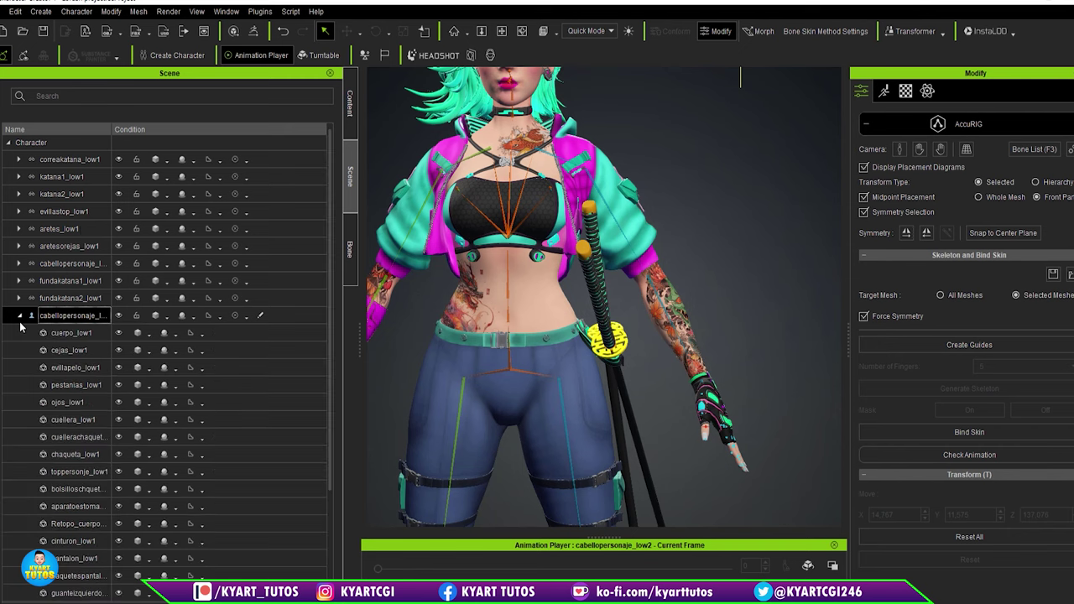
- Hide all of the character's meshes, then show the cuerpo_low1 body mesh again
{"action": "left_click", "coordinate": [82, 336]}
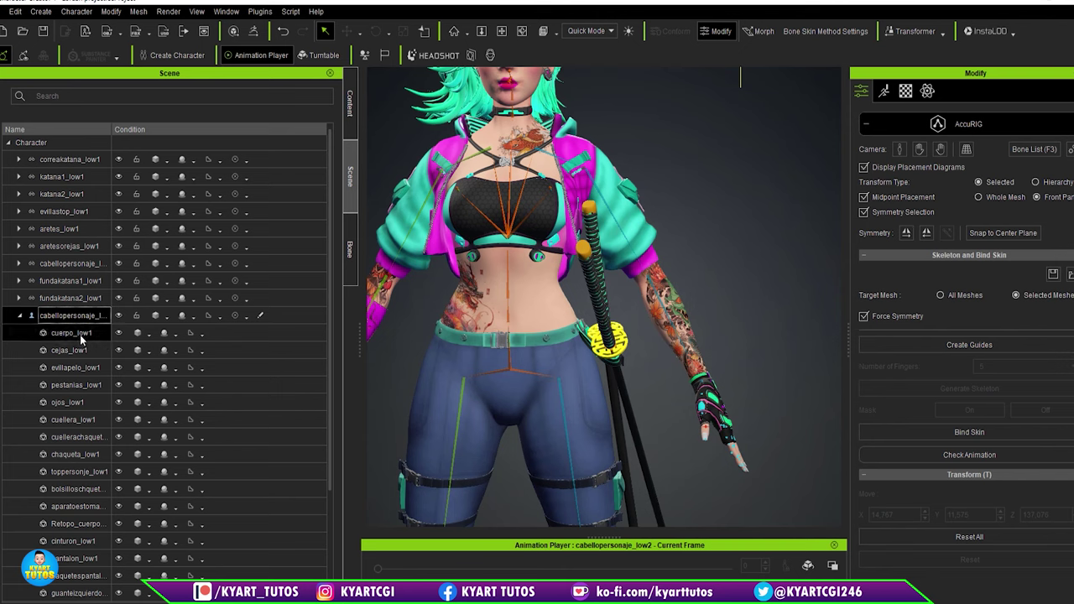
{"action": "left_click", "coordinate": [119, 316]}
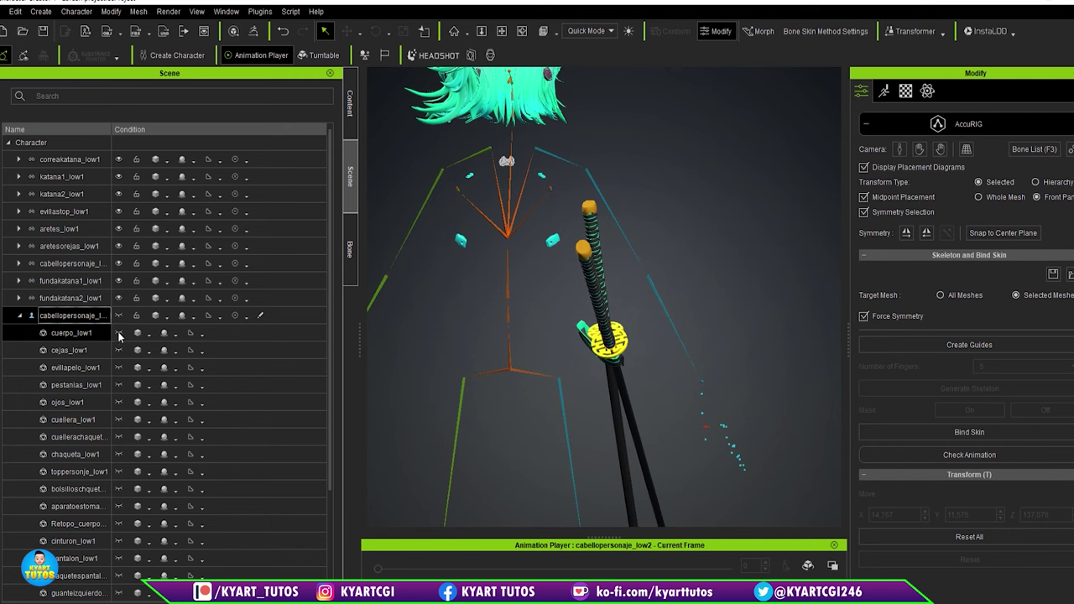
{"action": "left_click", "coordinate": [118, 334]}
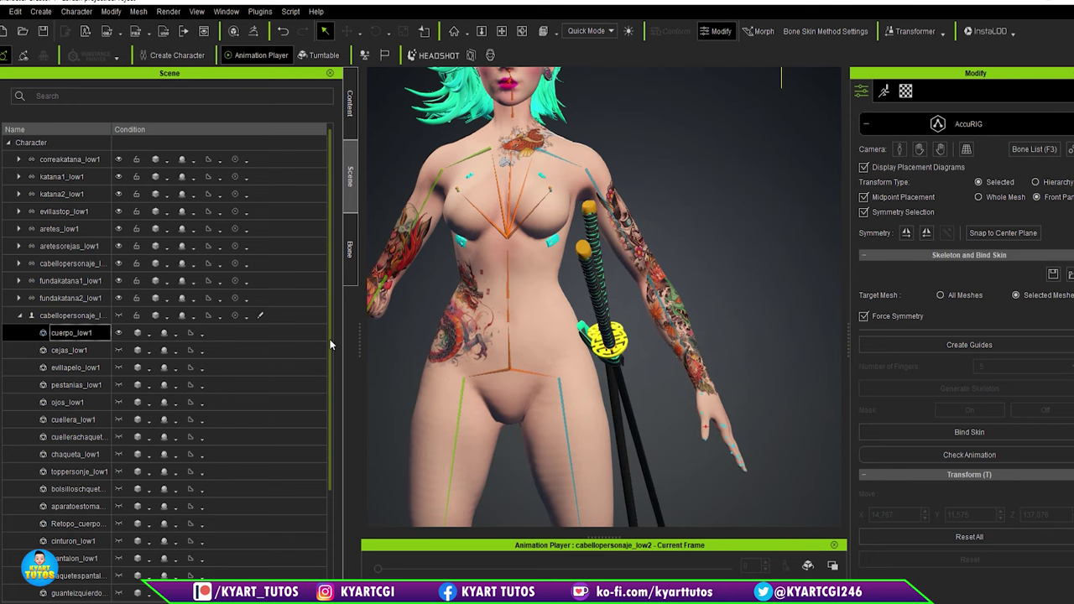
{"action": "left_click_drag", "start_coordinate": [330, 336], "coordinate": [323, 466]}
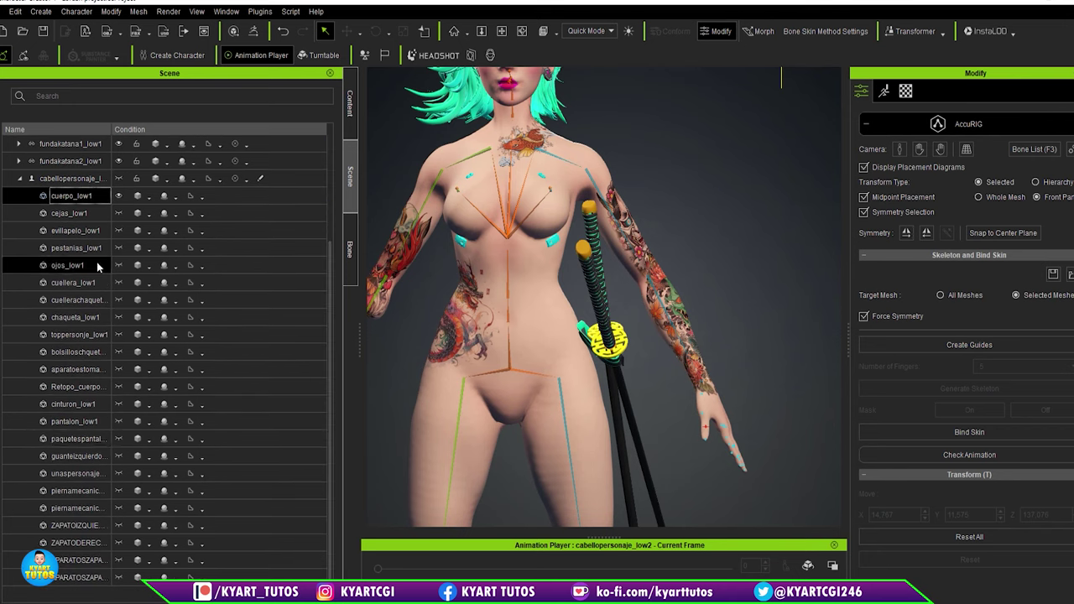
{"action": "left_click", "coordinate": [120, 390]}
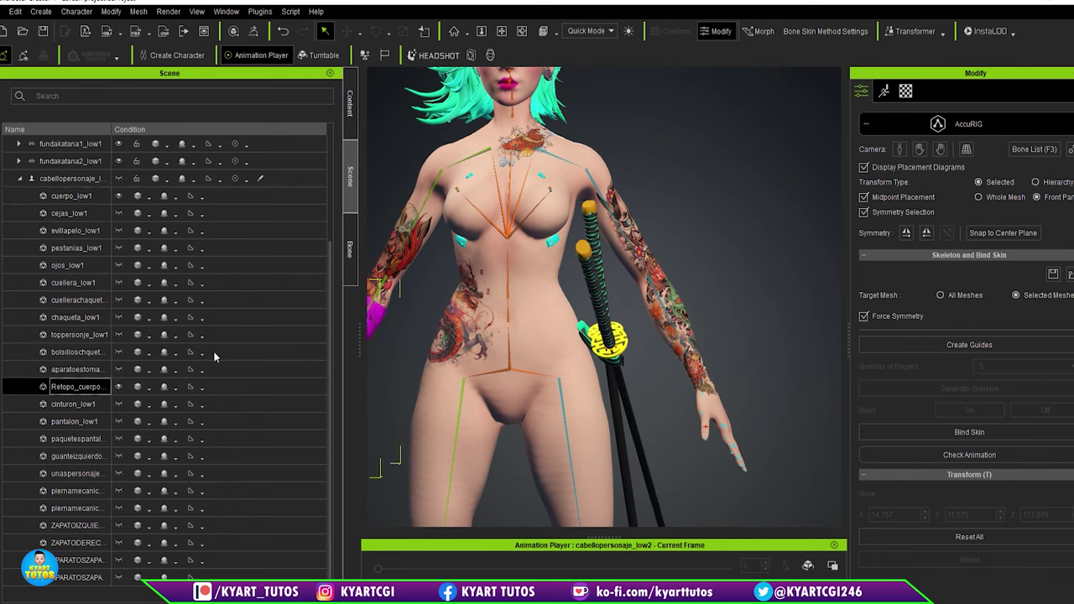
- Hide the correakatana_low1 strap, katana1_low1, katana2_low1, sheaths, earrings and hair
{"action": "left_click_drag", "start_coordinate": [330, 265], "coordinate": [329, 210]}
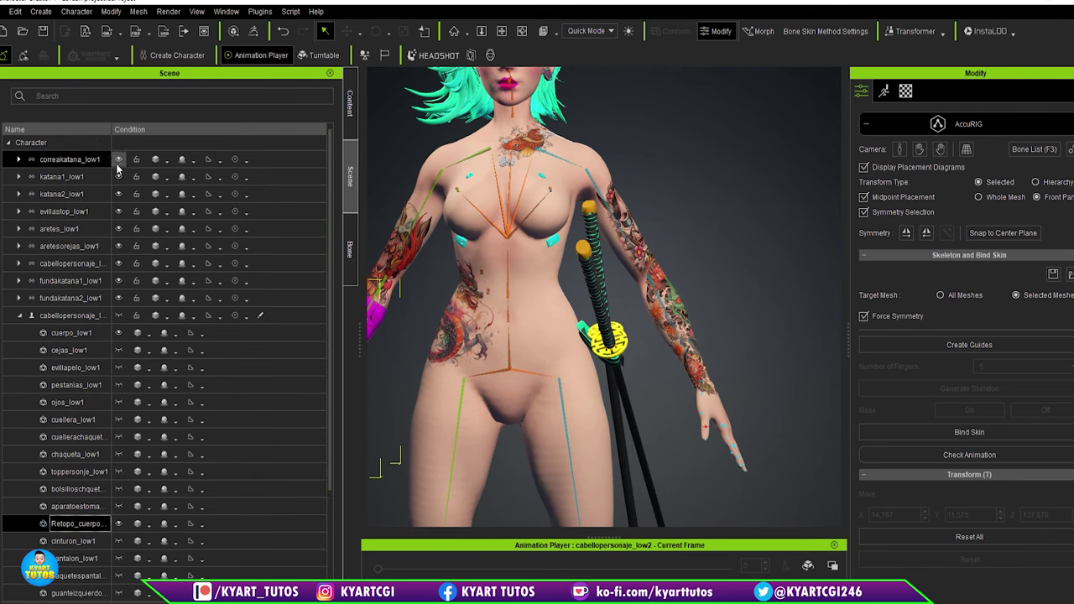
{"action": "left_click", "coordinate": [119, 160]}
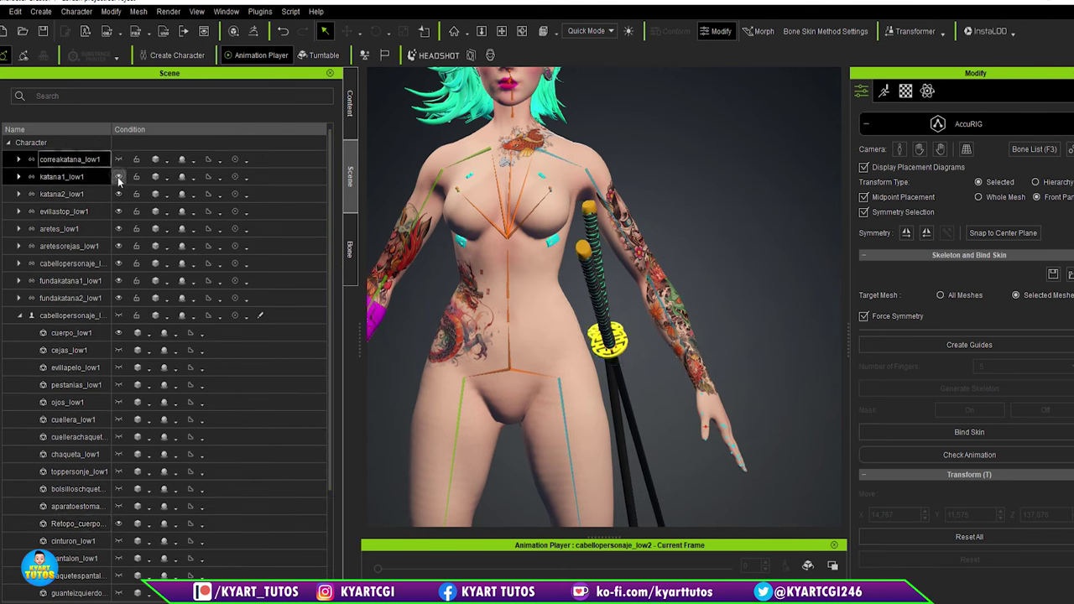
{"action": "left_click", "coordinate": [118, 177]}
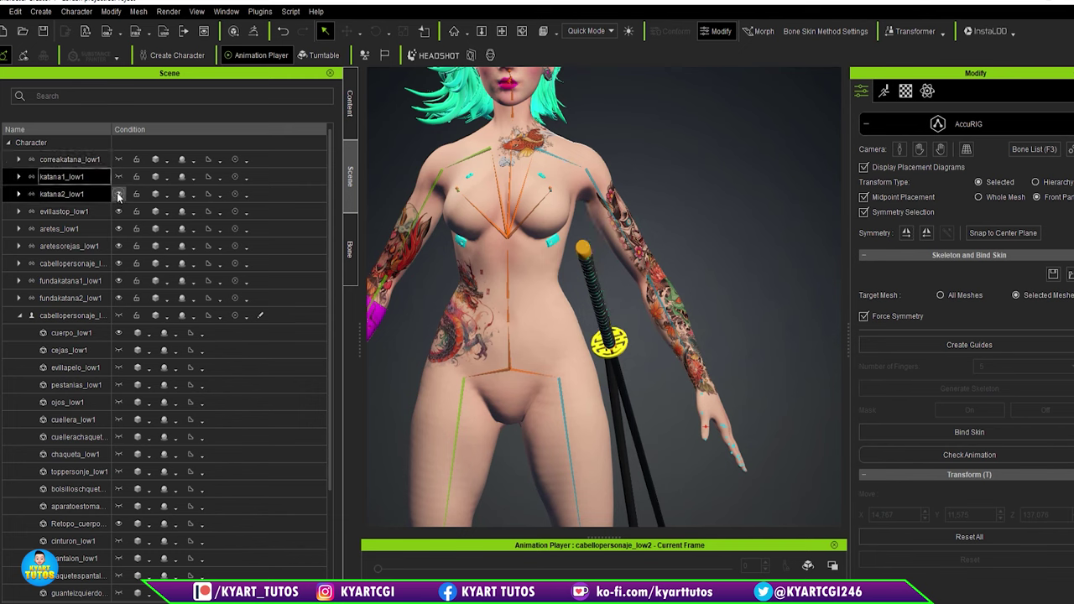
{"action": "left_click", "coordinate": [119, 213]}
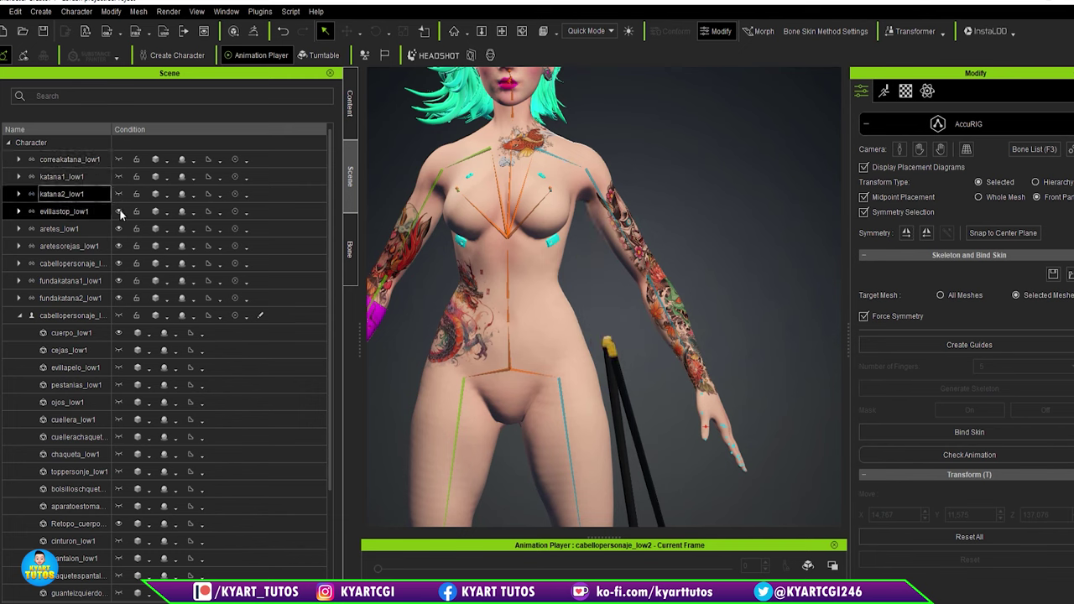
{"action": "left_click_drag", "start_coordinate": [119, 213], "coordinate": [119, 297]}
{"action": "left_click", "coordinate": [20, 316]}
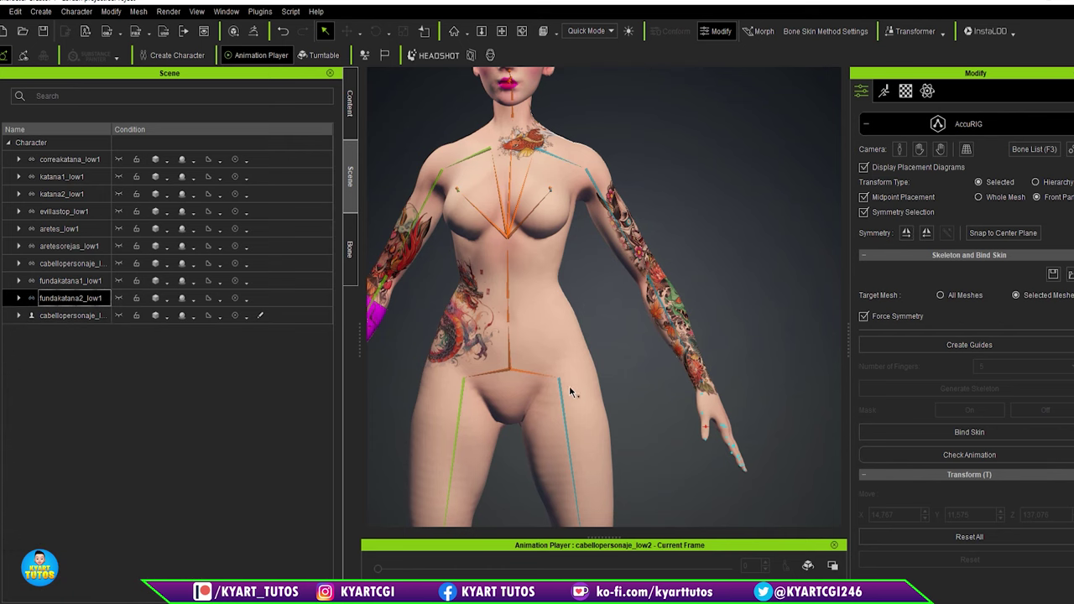
- Frame the tattooed hand with a camera preset and select one of its knuckle joint guides
{"action": "middle_click_drag", "start_coordinate": [659, 311], "coordinate": [618, 348], "text": "alt"}
{"action": "mouse_move", "coordinate": [691, 370]}
{"action": "middle_mouse_down", "text": "alt"}
{"action": "mouse_move", "coordinate": [729, 277]}
{"action": "mouse_move", "coordinate": [736, 319]}
{"action": "middle_mouse_up", "text": "alt"}
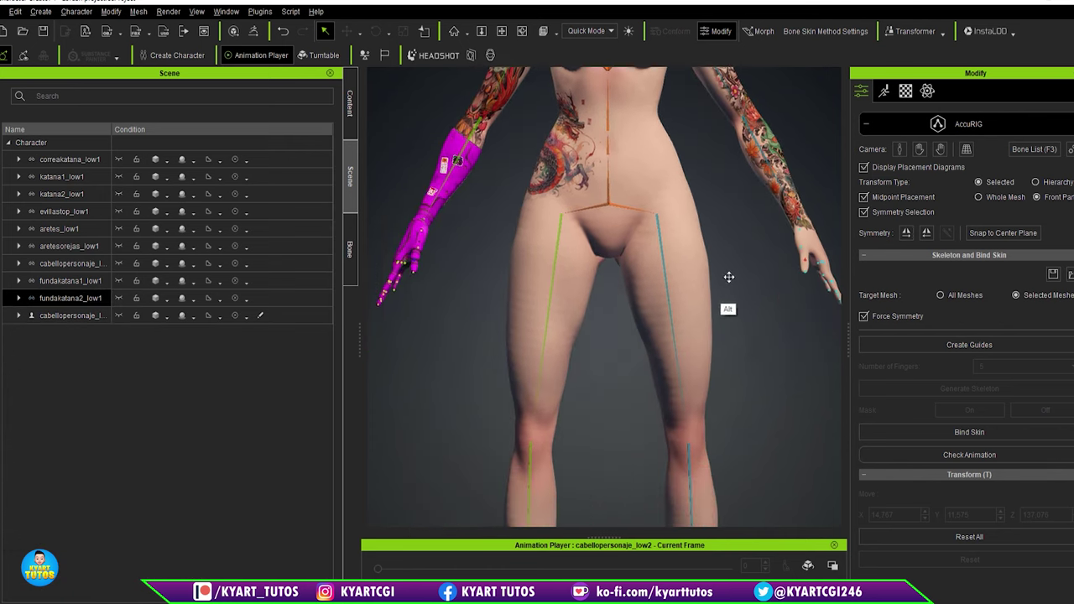
{"action": "mouse_move", "coordinate": [695, 344]}
{"action": "left_mouse_down", "text": "alt"}
{"action": "mouse_move", "coordinate": [647, 346]}
{"action": "mouse_move", "coordinate": [753, 321]}
{"action": "mouse_move", "coordinate": [707, 345]}
{"action": "left_mouse_up", "text": "alt"}
{"action": "right_click_drag", "start_coordinate": [712, 328], "coordinate": [758, 243], "text": "alt"}
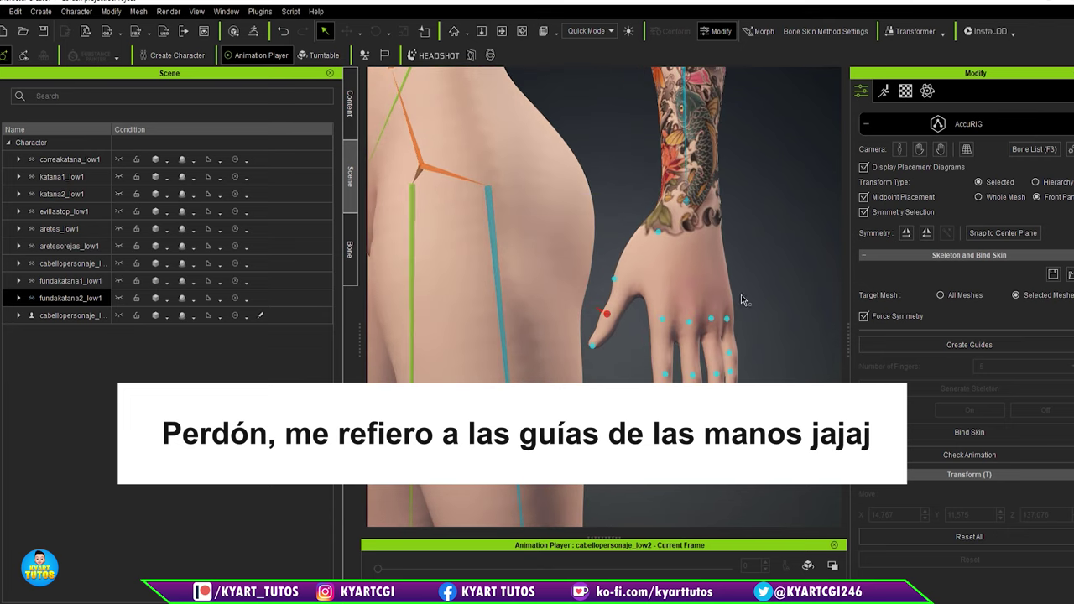
{"action": "middle_click_drag", "start_coordinate": [767, 314], "coordinate": [747, 305], "text": "alt"}
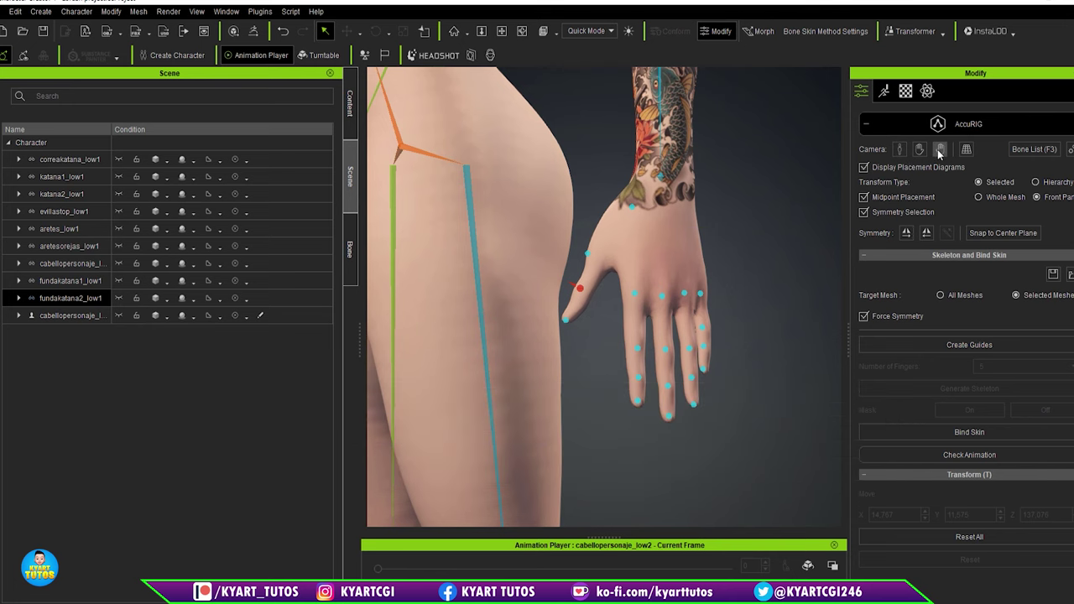
{"action": "left_click", "coordinate": [938, 149]}
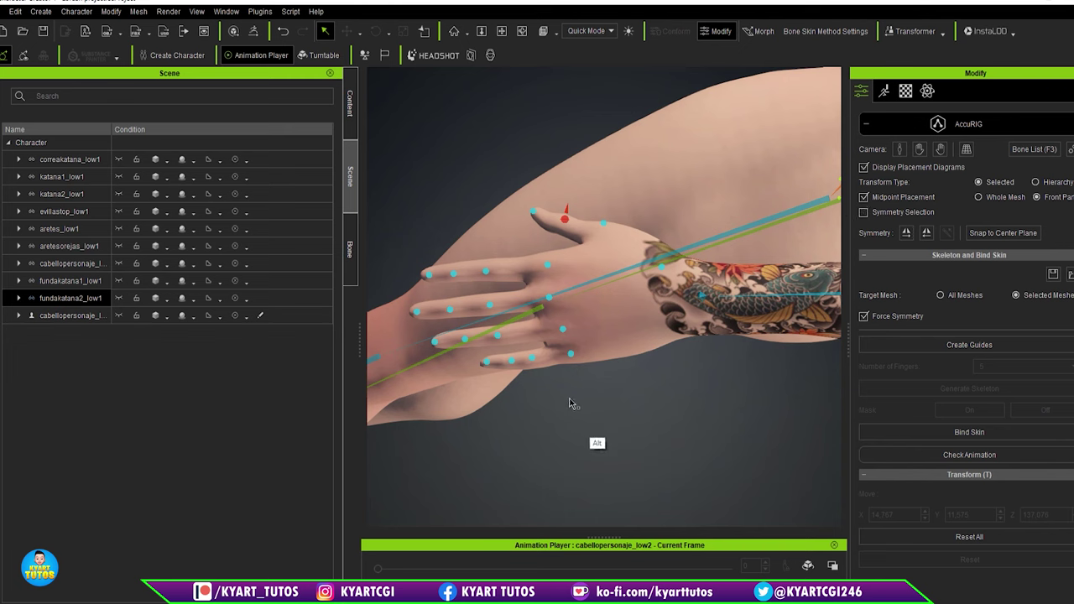
{"action": "mouse_move", "coordinate": [634, 464]}
{"action": "left_mouse_down", "text": "alt"}
{"action": "mouse_move", "coordinate": [643, 470]}
{"action": "mouse_move", "coordinate": [662, 408]}
{"action": "mouse_move", "coordinate": [630, 411]}
{"action": "mouse_move", "coordinate": [627, 395]}
{"action": "mouse_move", "coordinate": [646, 327]}
{"action": "left_mouse_up", "text": "alt"}
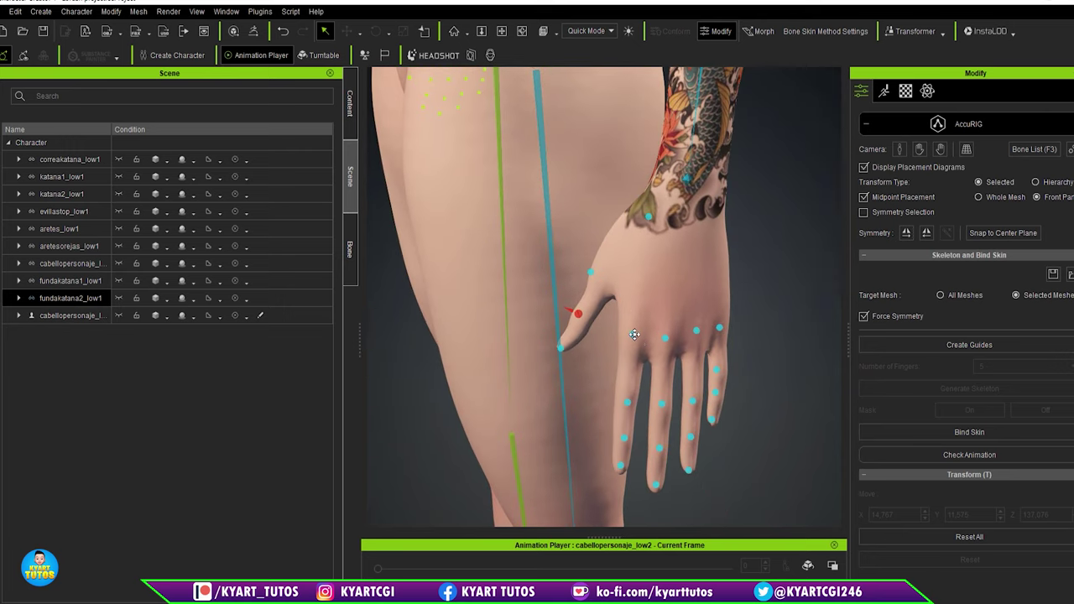
{"action": "left_click", "coordinate": [634, 334]}
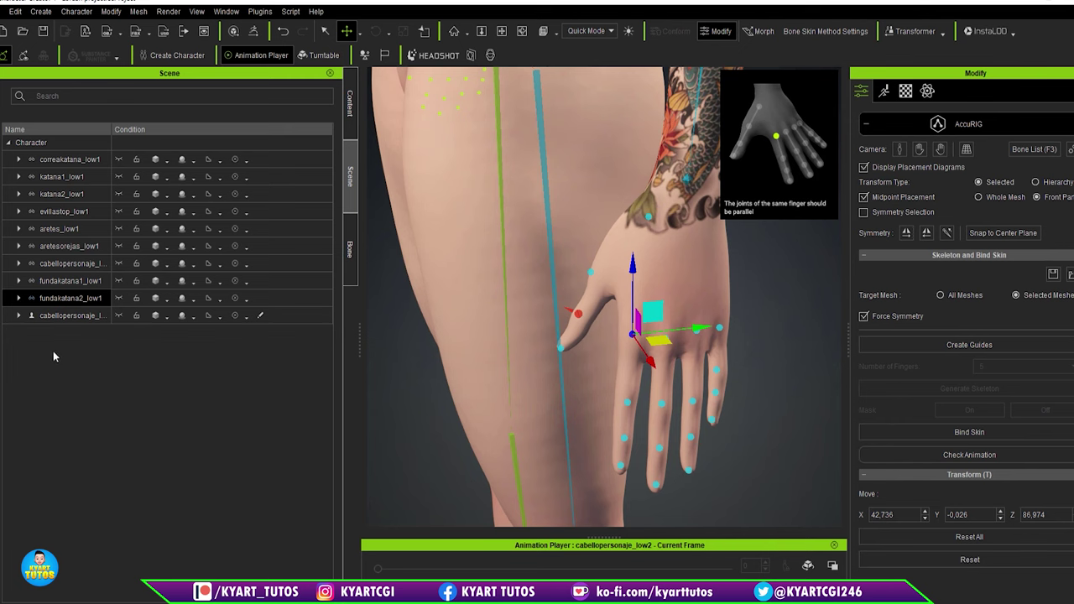
- Set cuerpo_low1 to Wireframe on Shaded and zoom in on the back of the hand
{"action": "left_click", "coordinate": [17, 317]}
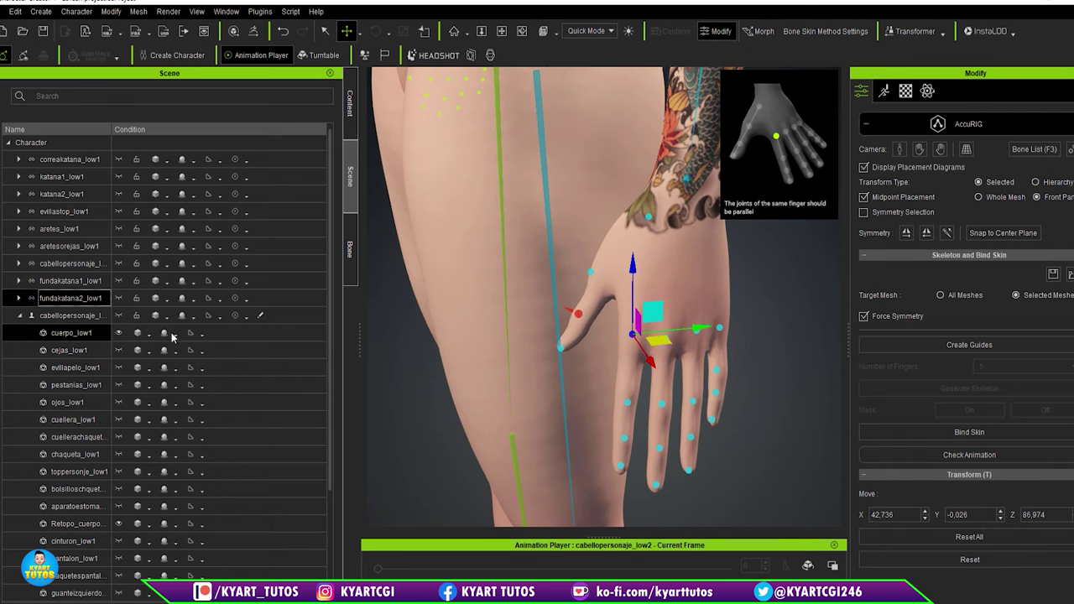
{"action": "left_click", "coordinate": [149, 339]}
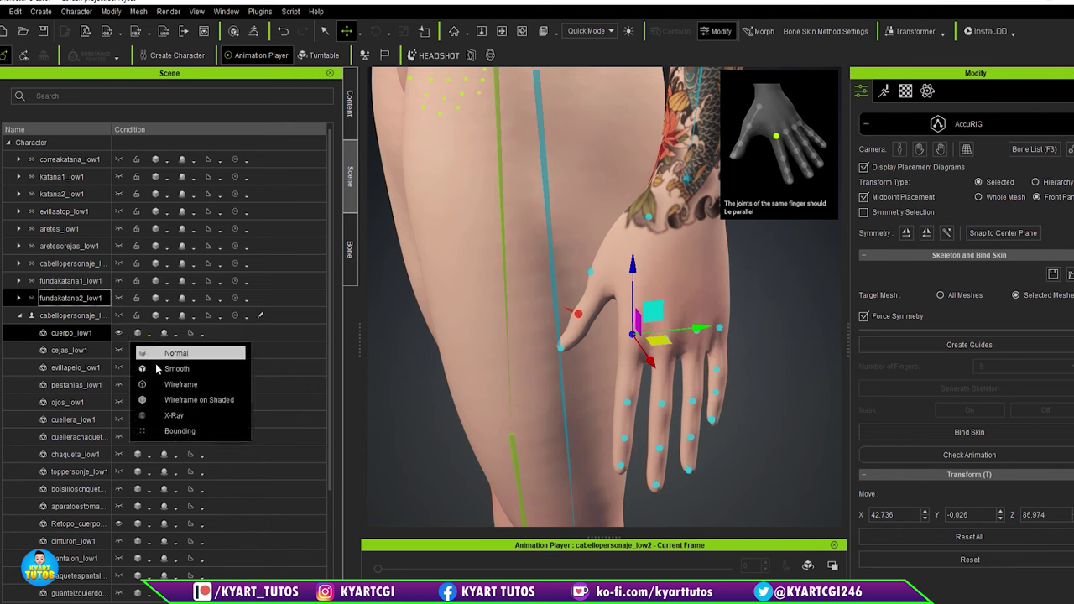
{"action": "left_click", "coordinate": [178, 402]}
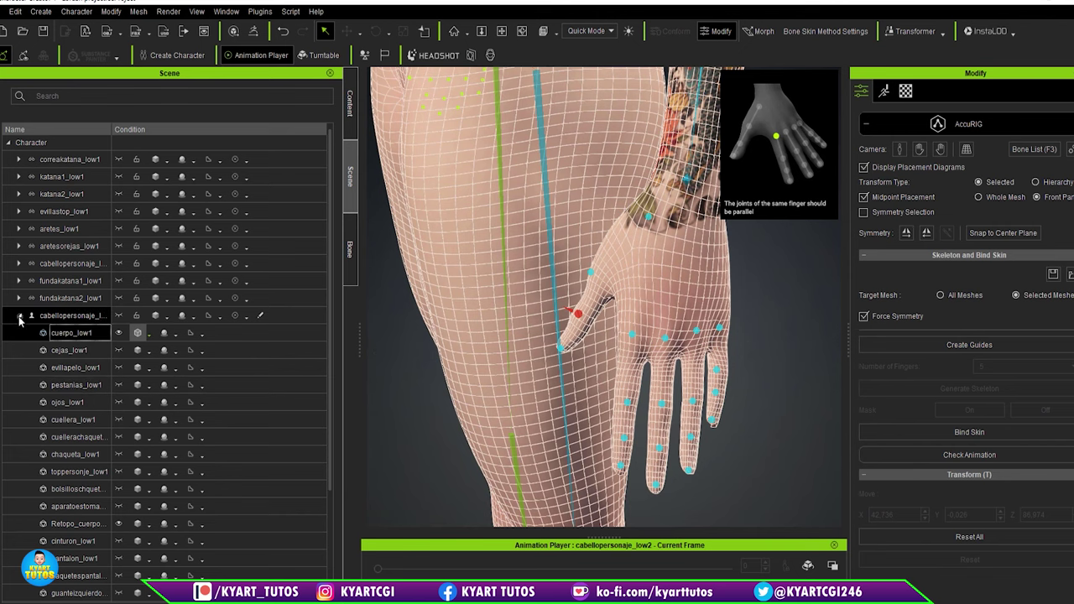
{"action": "left_click", "coordinate": [20, 318]}
{"action": "middle_click_drag", "start_coordinate": [748, 376], "coordinate": [723, 363], "text": "alt"}
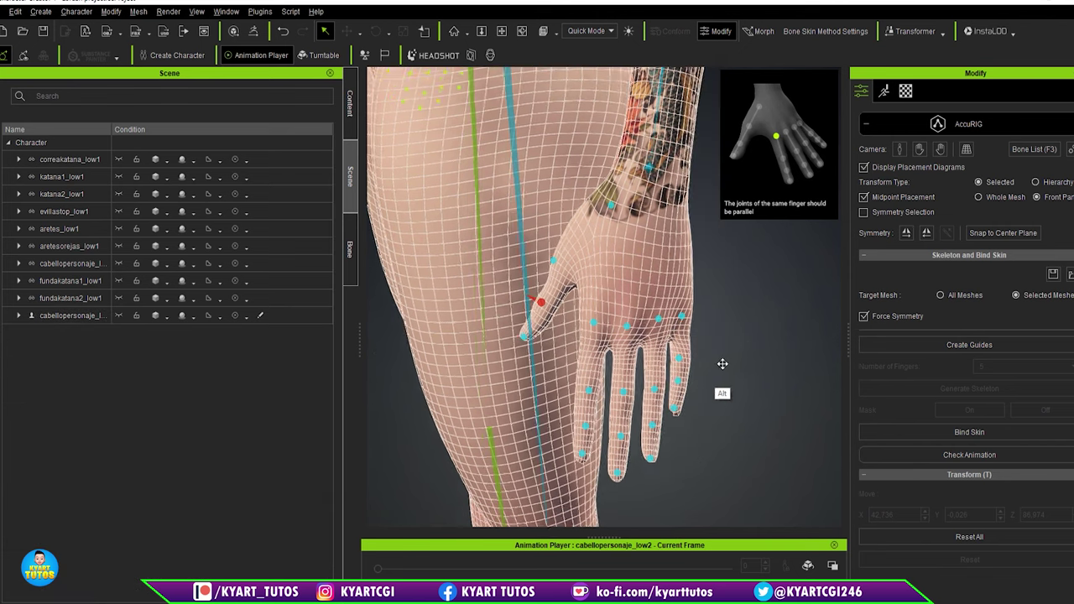
{"action": "mouse_move", "coordinate": [727, 372]}
{"action": "right_mouse_down", "text": "alt"}
{"action": "mouse_move", "coordinate": [748, 336]}
{"action": "mouse_move", "coordinate": [736, 377]}
{"action": "right_mouse_up", "text": "alt"}
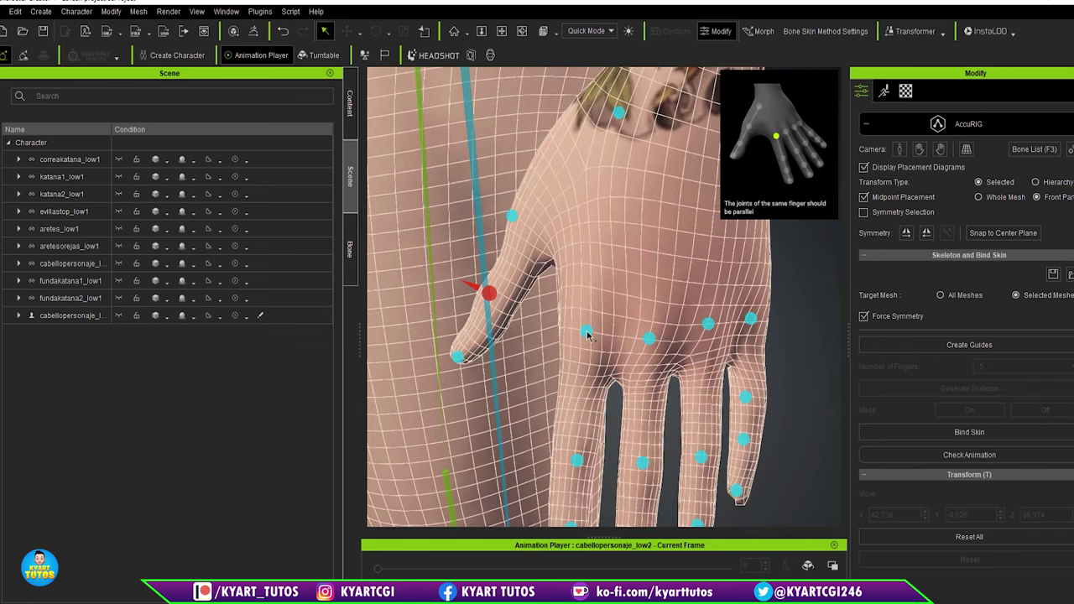
- With the Move tool, nudge each knuckle guide into alignment with the hand mesh
{"action": "key", "text": "w"}
{"action": "left_click", "coordinate": [586, 331]}
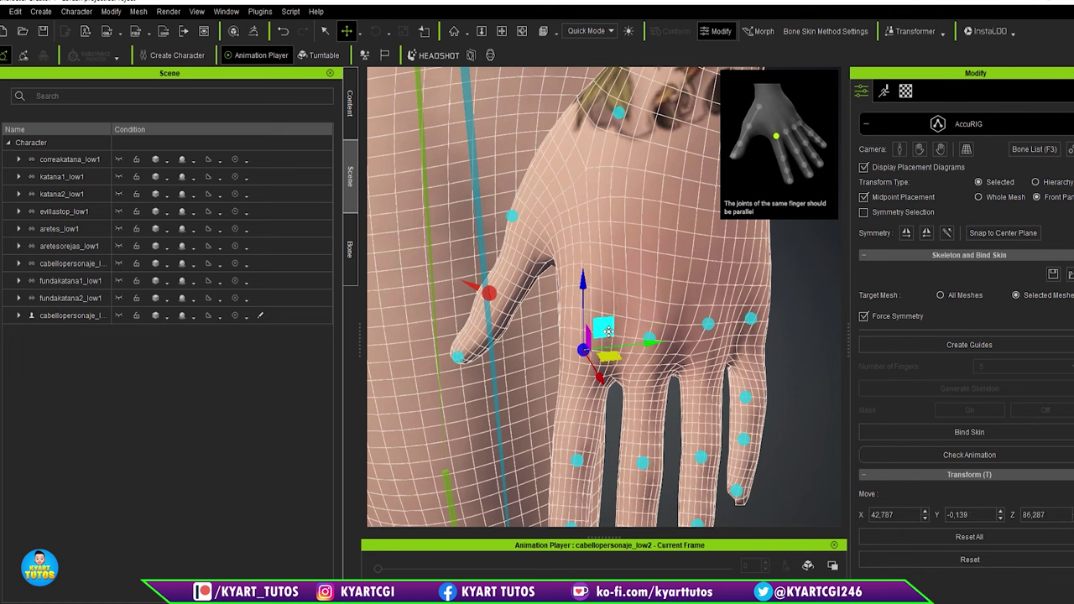
{"action": "left_click_drag", "start_coordinate": [612, 331], "coordinate": [615, 327]}
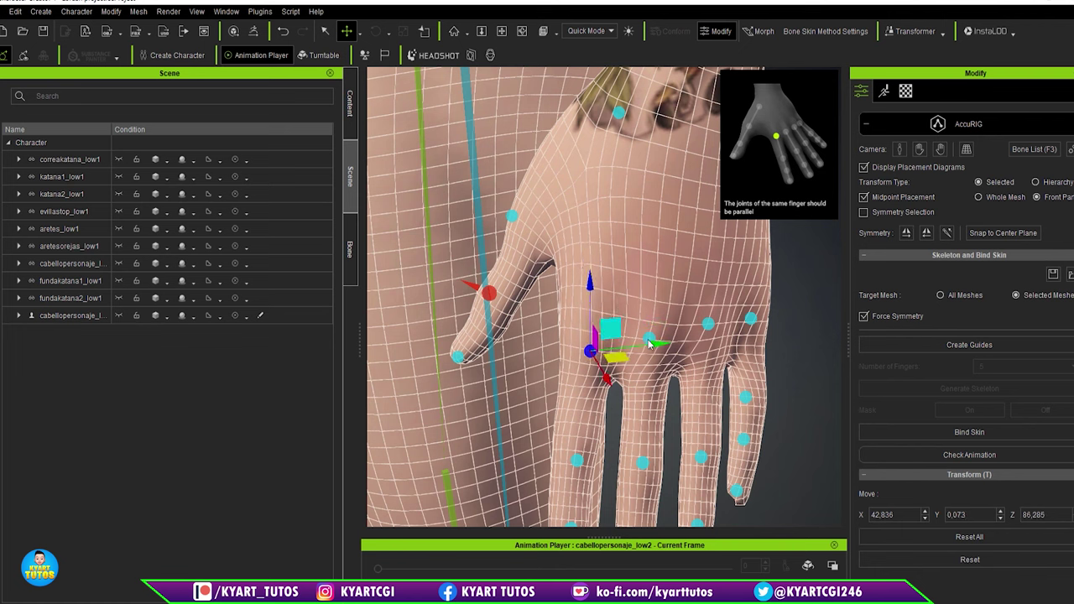
{"action": "left_click", "coordinate": [649, 341]}
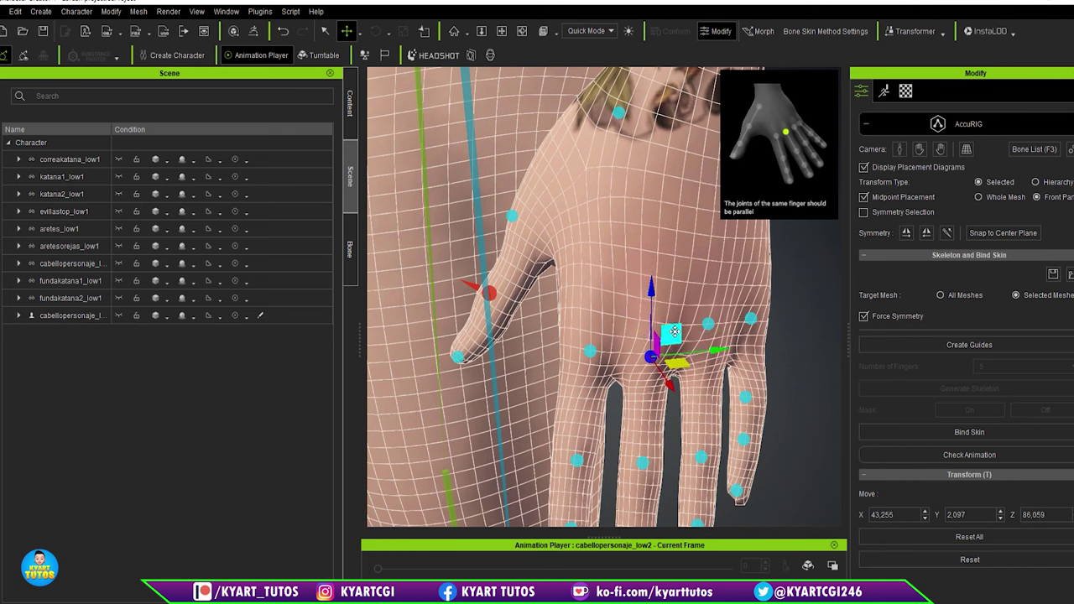
{"action": "left_click_drag", "start_coordinate": [676, 334], "coordinate": [711, 332]}
{"action": "left_click", "coordinate": [710, 324]}
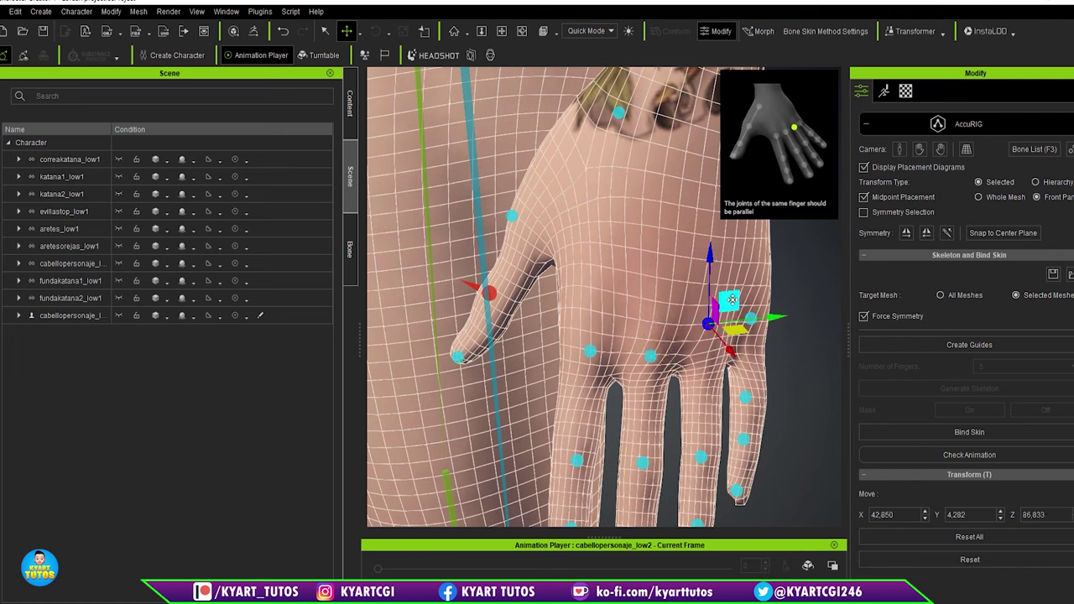
{"action": "left_click_drag", "start_coordinate": [728, 324], "coordinate": [778, 316]}
{"action": "left_click", "coordinate": [752, 321]}
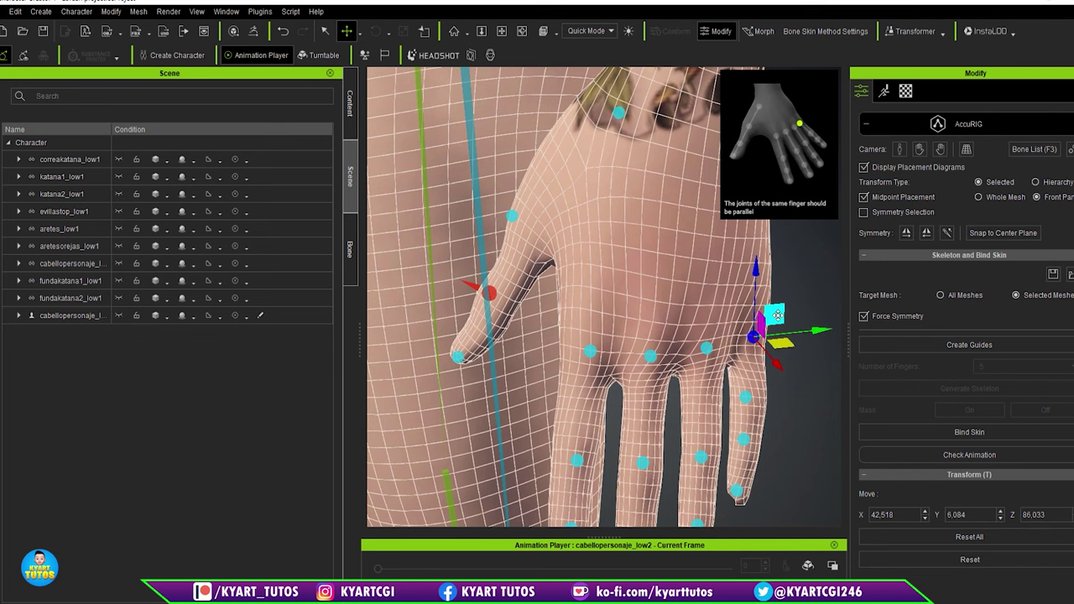
- Nudge the wrist guide and move the index-finger base guide to X 38.725, Y -1.417, Z 89.122
{"action": "left_click_drag", "start_coordinate": [764, 401], "coordinate": [621, 417], "text": "alt"}
{"action": "left_click", "coordinate": [617, 462]}
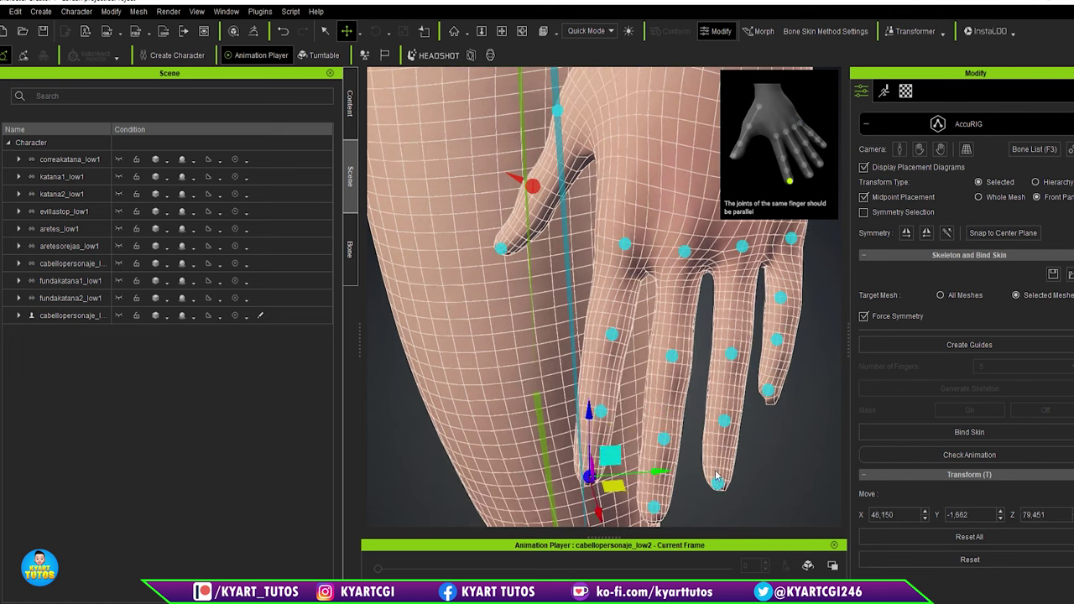
{"action": "mouse_move", "coordinate": [617, 461]}
{"action": "left_mouse_down", "text": "alt"}
{"action": "mouse_move", "coordinate": [676, 428]}
{"action": "mouse_move", "coordinate": [621, 402]}
{"action": "mouse_move", "coordinate": [560, 417]}
{"action": "left_mouse_up", "text": "alt"}
{"action": "left_click", "coordinate": [619, 395]}
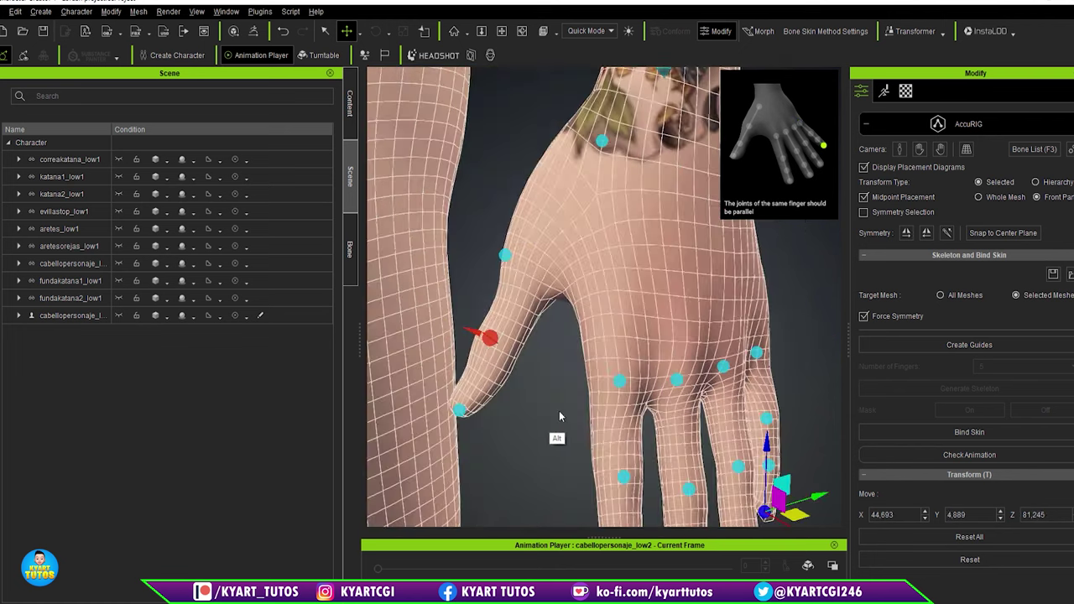
{"action": "left_click", "coordinate": [604, 142]}
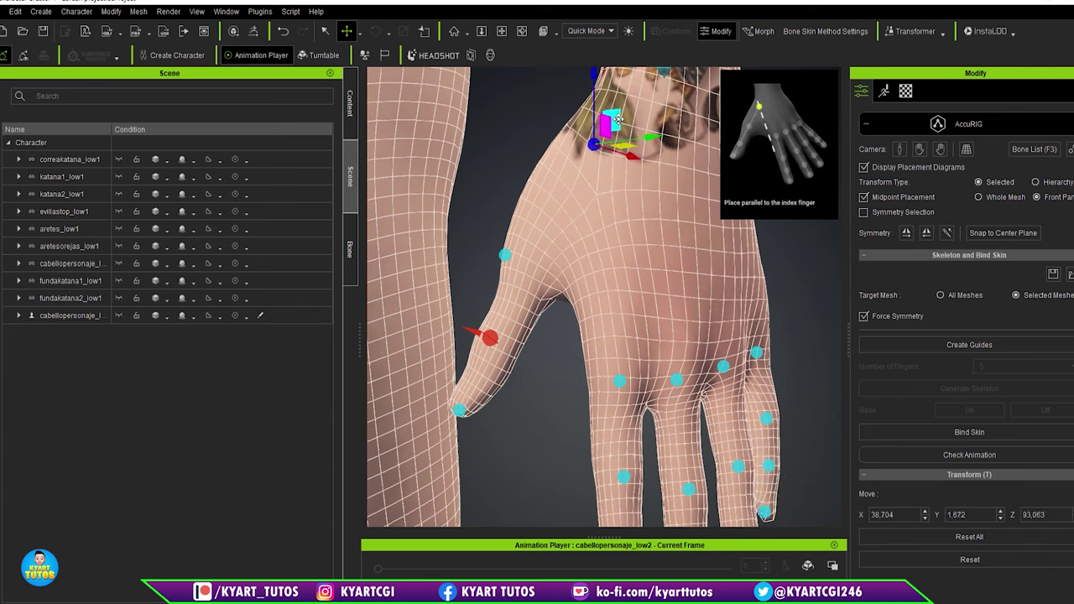
{"action": "left_click_drag", "start_coordinate": [618, 120], "coordinate": [608, 127]}
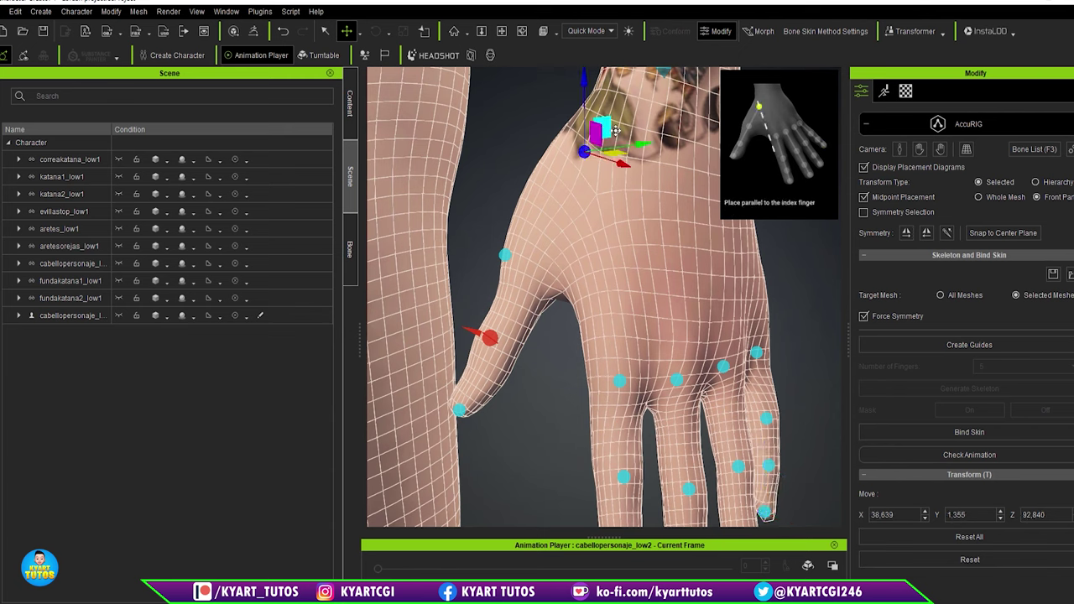
{"action": "left_click_drag", "start_coordinate": [730, 248], "coordinate": [715, 263], "text": "alt"}
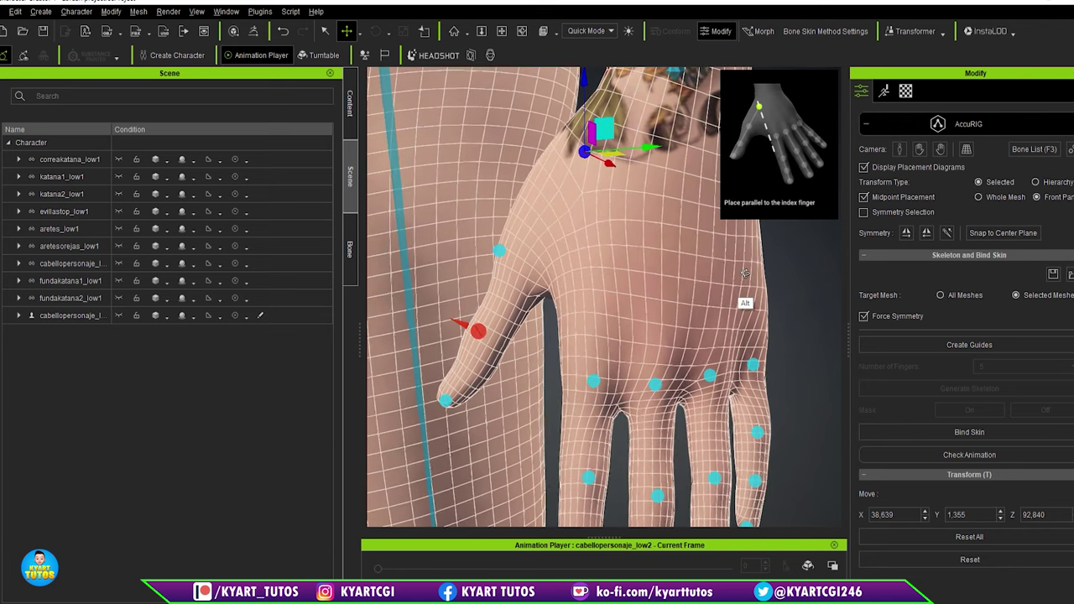
{"action": "left_click", "coordinate": [501, 252]}
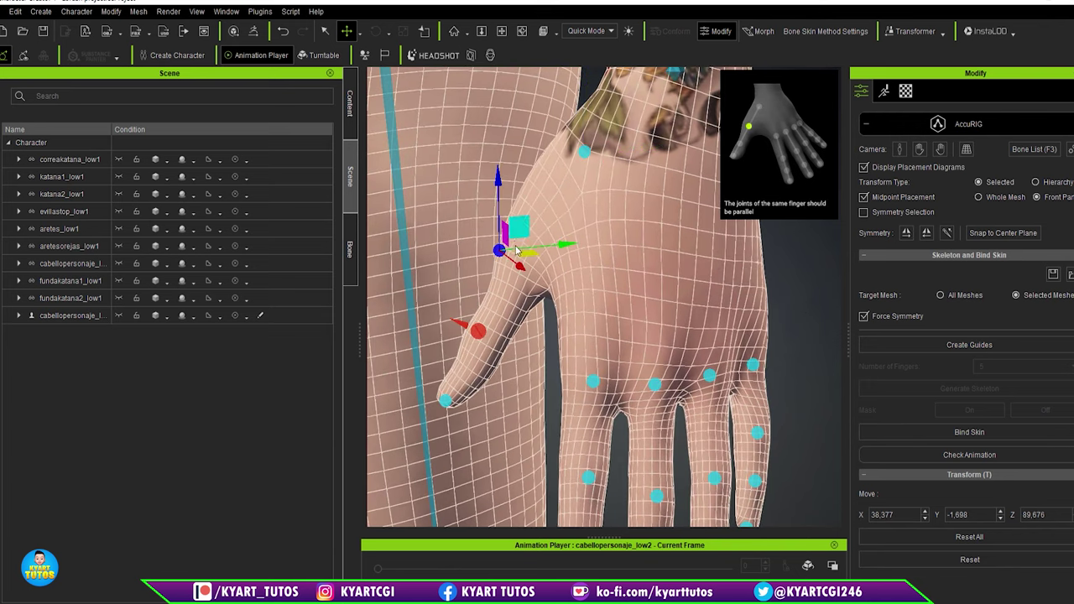
{"action": "left_click_drag", "start_coordinate": [518, 227], "coordinate": [533, 245]}
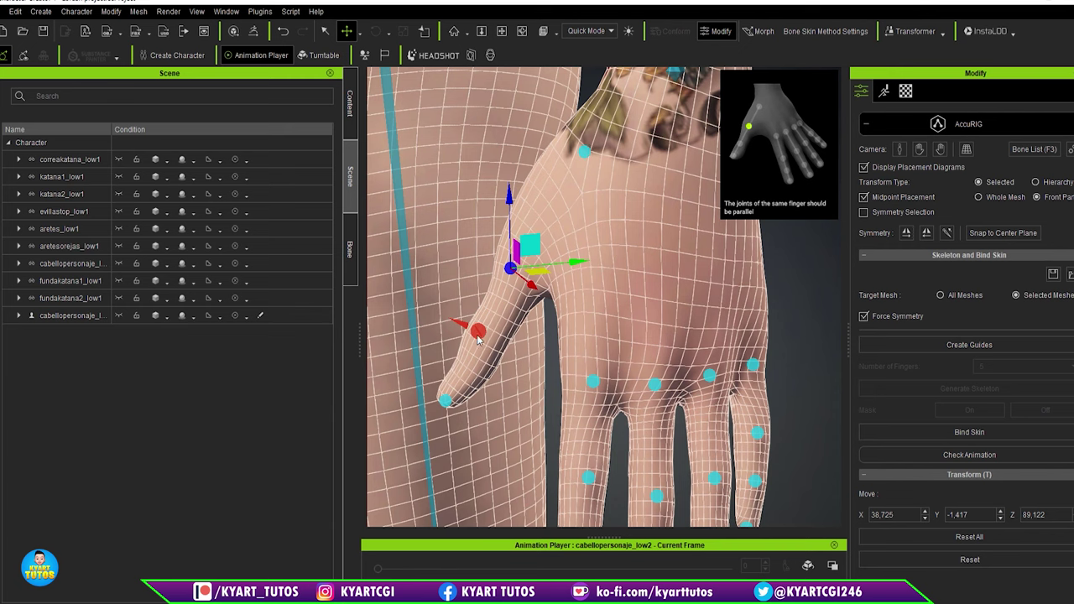
- Nudge the thumb tip guide up and shift the thumb joint guide slightly along X
{"action": "left_click", "coordinate": [446, 400]}
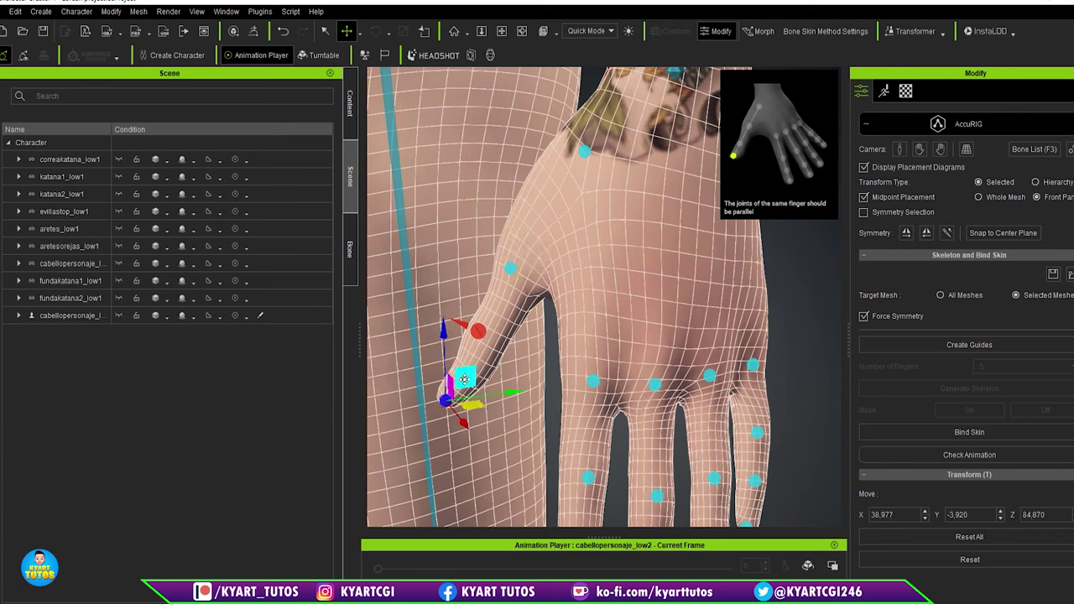
{"action": "left_click_drag", "start_coordinate": [464, 379], "coordinate": [467, 376]}
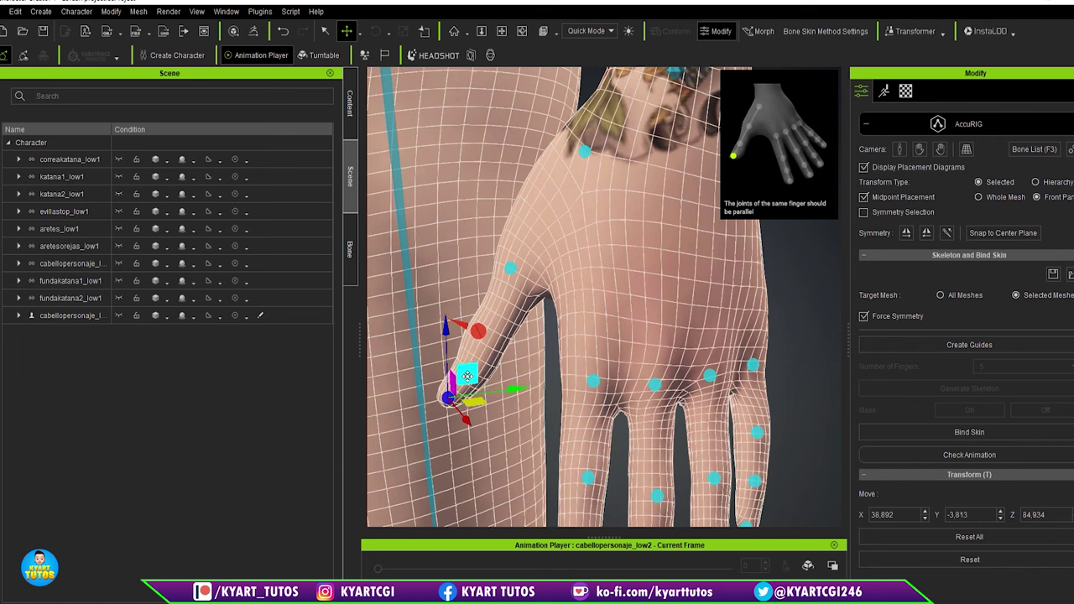
{"action": "mouse_move", "coordinate": [579, 412]}
{"action": "left_mouse_down", "text": "alt"}
{"action": "mouse_move", "coordinate": [750, 334]}
{"action": "mouse_move", "coordinate": [750, 317]}
{"action": "left_mouse_up", "text": "alt"}
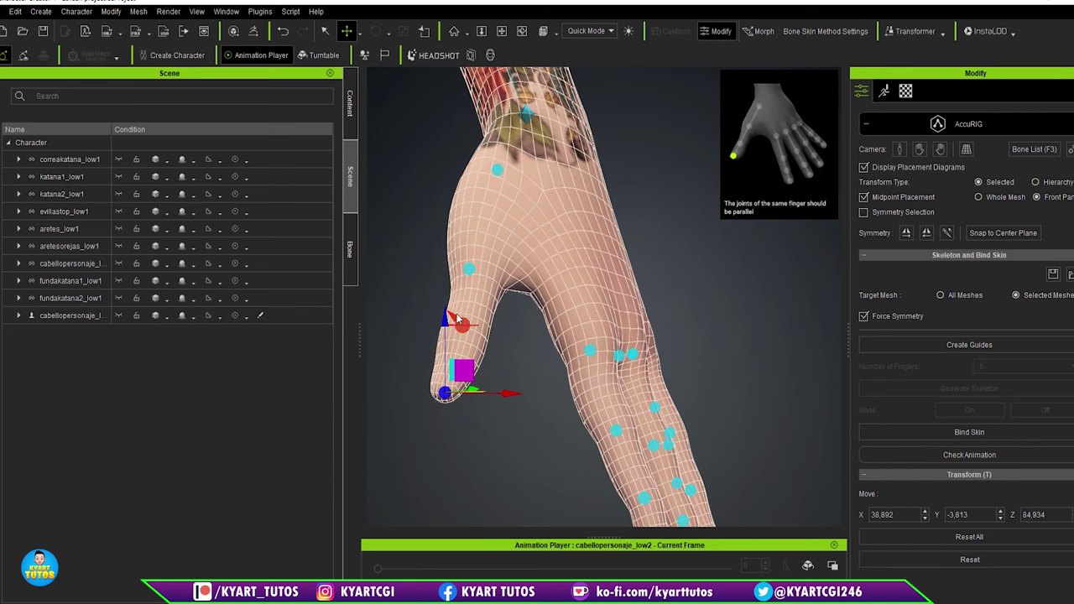
{"action": "mouse_move", "coordinate": [501, 388]}
{"action": "right_mouse_down", "text": "alt"}
{"action": "mouse_move", "coordinate": [497, 412]}
{"action": "mouse_move", "coordinate": [556, 328]}
{"action": "mouse_move", "coordinate": [502, 366]}
{"action": "right_mouse_up", "text": "alt"}
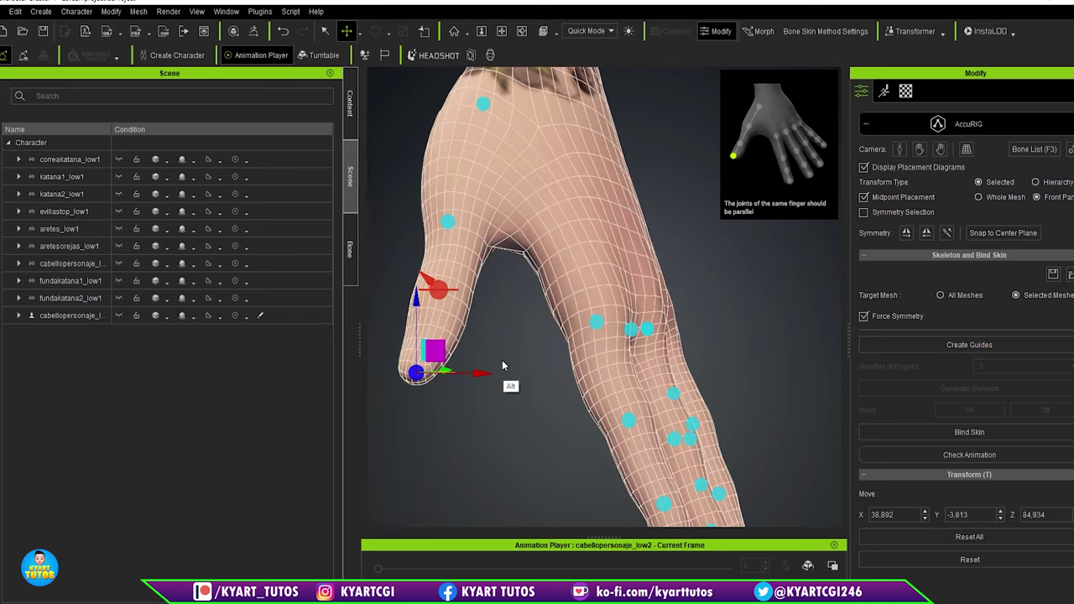
{"action": "mouse_move", "coordinate": [502, 366]}
{"action": "left_mouse_down", "text": "alt"}
{"action": "mouse_move", "coordinate": [562, 268]}
{"action": "mouse_move", "coordinate": [619, 221]}
{"action": "mouse_move", "coordinate": [494, 309]}
{"action": "left_mouse_up", "text": "alt"}
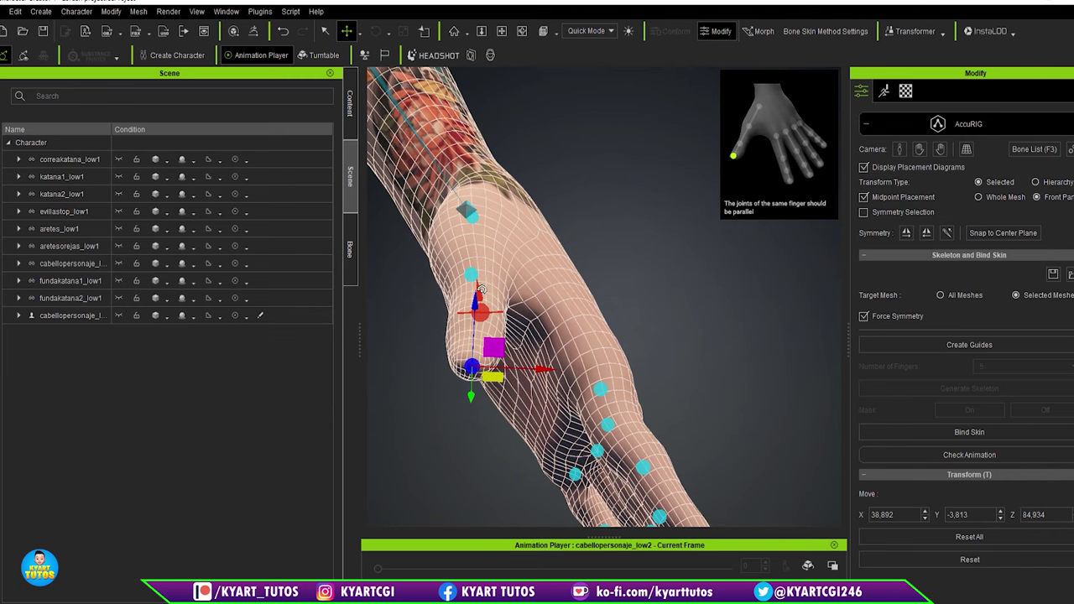
{"action": "key", "text": "e"}
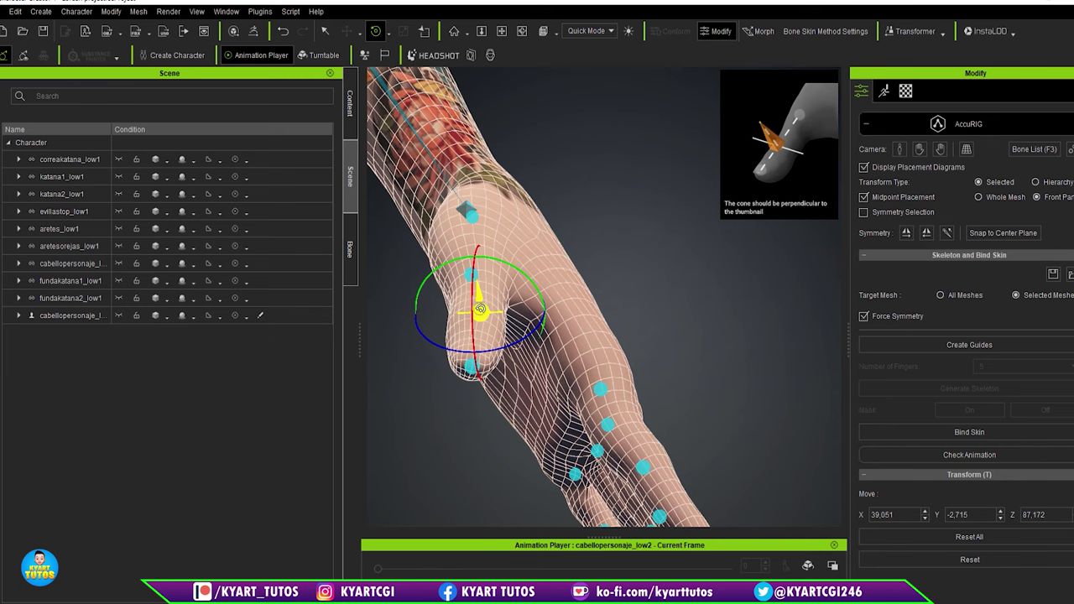
{"action": "key", "text": "w"}
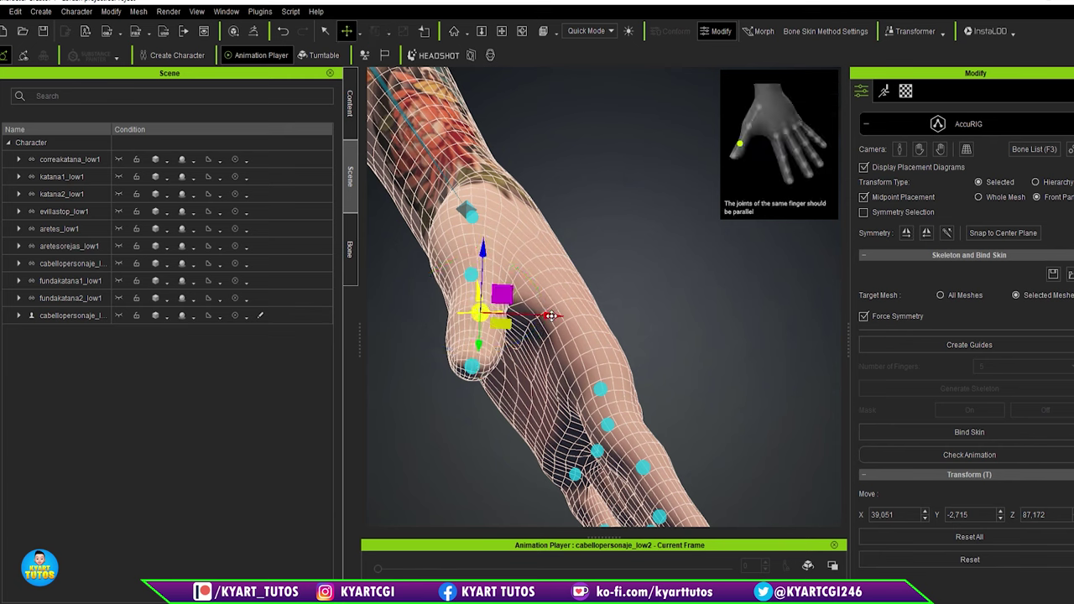
{"action": "left_click_drag", "start_coordinate": [550, 315], "coordinate": [536, 316]}
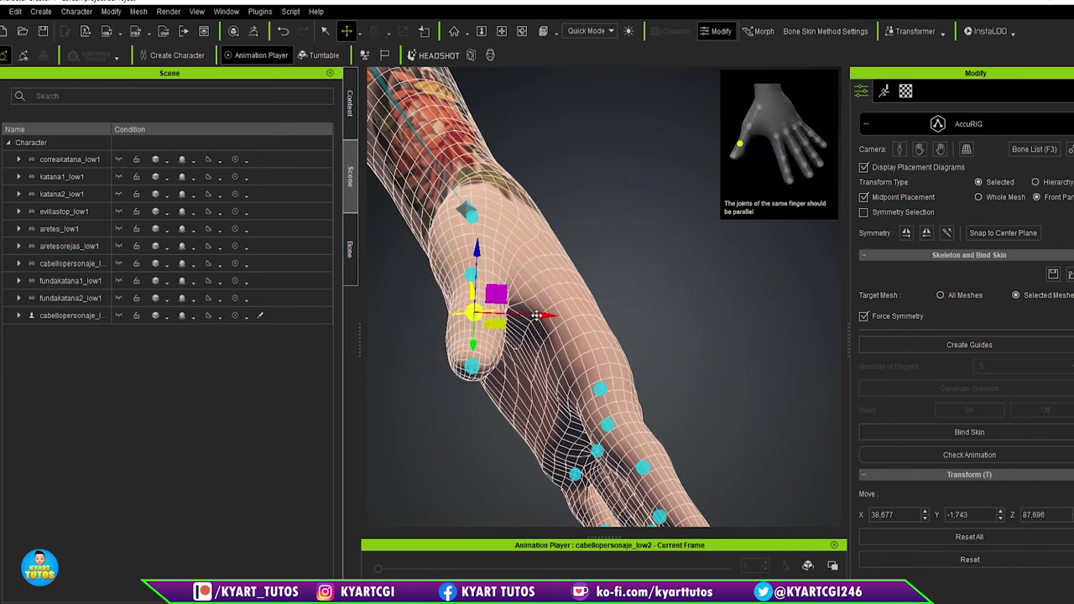
{"action": "mouse_move", "coordinate": [613, 286]}
{"action": "left_mouse_down", "text": "alt"}
{"action": "mouse_move", "coordinate": [568, 349]}
{"action": "mouse_move", "coordinate": [586, 323]}
{"action": "left_mouse_up", "text": "alt"}
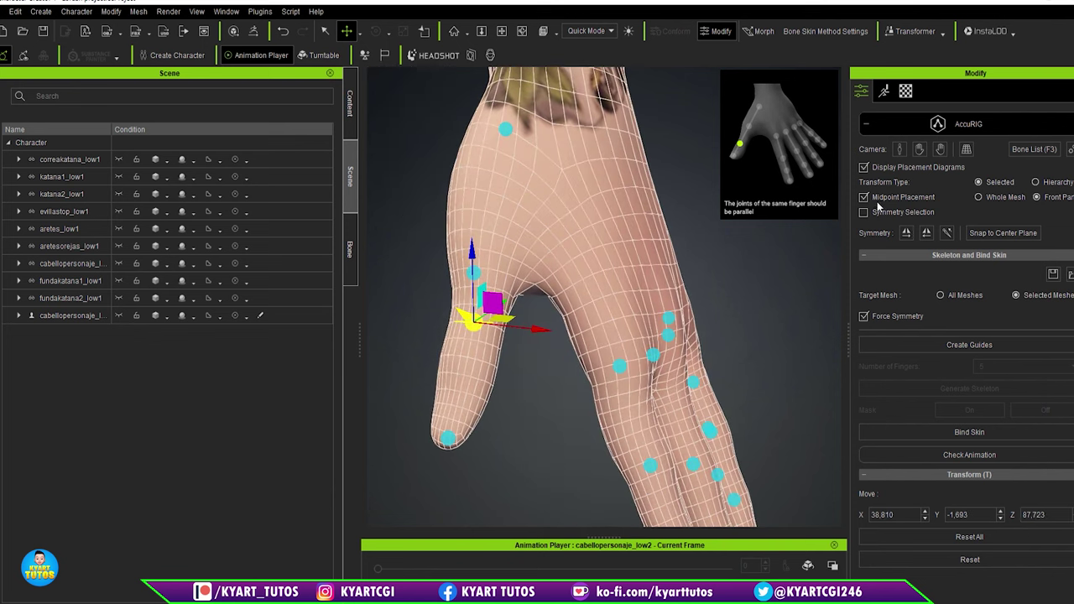
{"action": "left_click_drag", "start_coordinate": [559, 421], "coordinate": [493, 449], "text": "alt"}
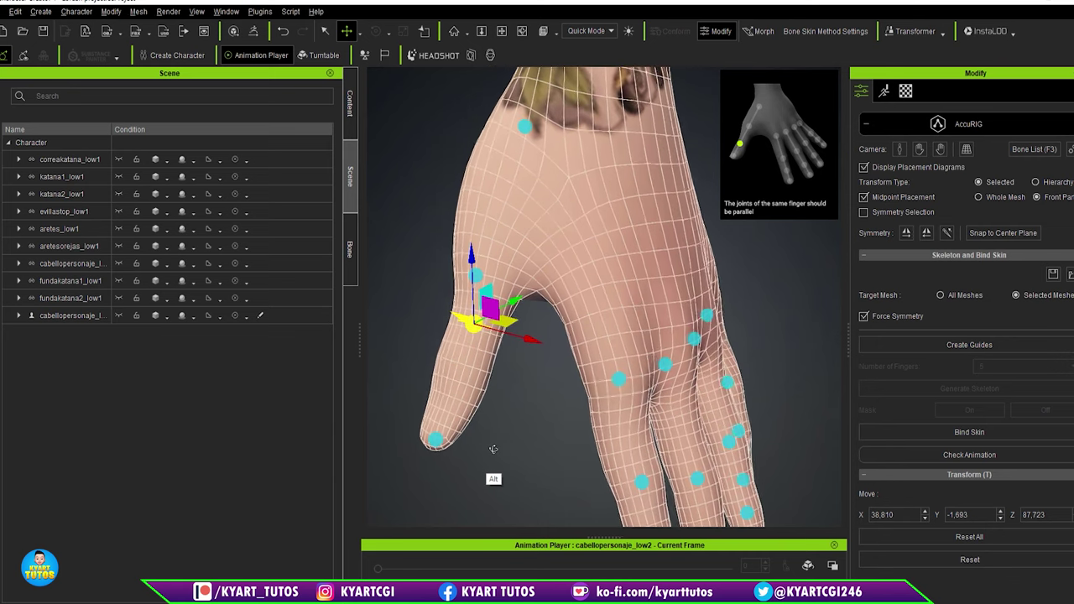
- With Midpoint Placement off, place the thumb joint at X 38.784, Y -2.634, Z 86.917, then re-enable it
{"action": "left_click", "coordinate": [863, 199]}
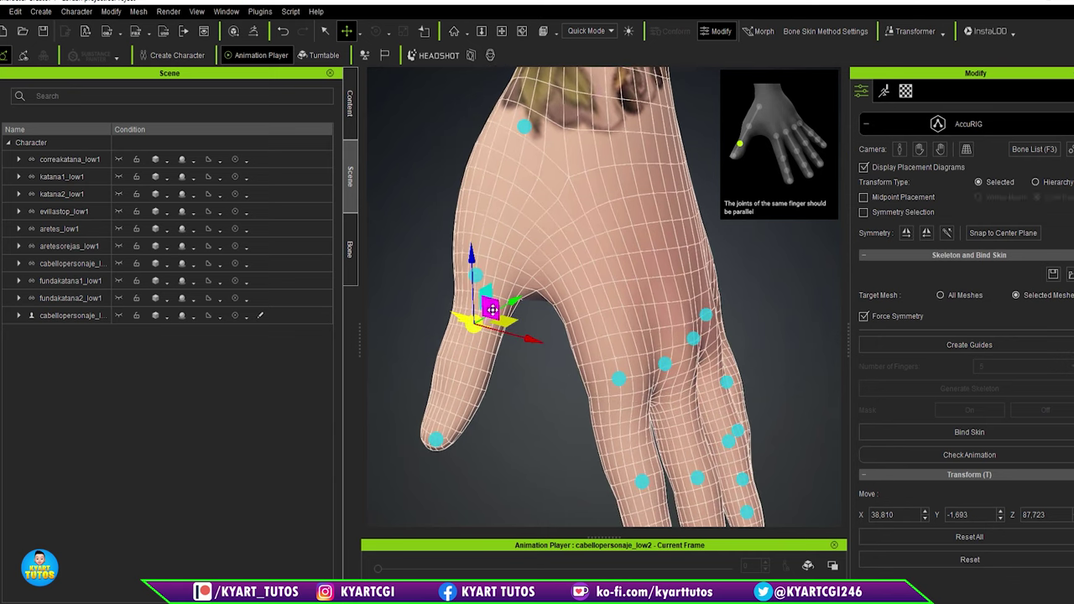
{"action": "left_click_drag", "start_coordinate": [493, 308], "coordinate": [461, 355]}
{"action": "mouse_move", "coordinate": [542, 408]}
{"action": "left_mouse_down", "text": "alt"}
{"action": "mouse_move", "coordinate": [616, 372]}
{"action": "mouse_move", "coordinate": [665, 316]}
{"action": "mouse_move", "coordinate": [676, 333]}
{"action": "mouse_move", "coordinate": [669, 307]}
{"action": "left_mouse_up", "text": "alt"}
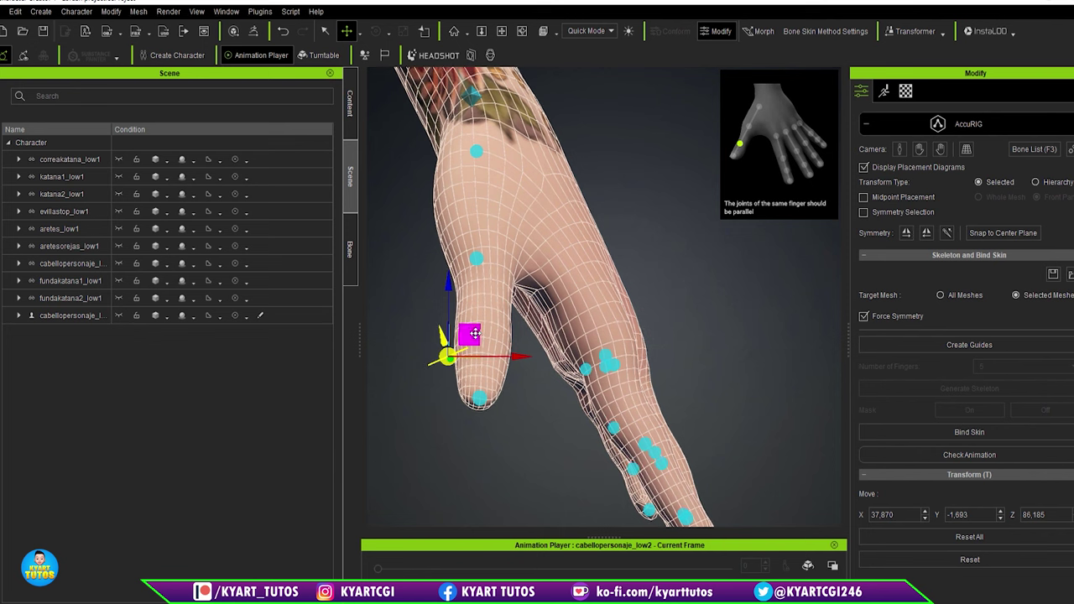
{"action": "mouse_move", "coordinate": [490, 318]}
{"action": "left_mouse_down"}
{"action": "mouse_move", "coordinate": [524, 290]}
{"action": "mouse_move", "coordinate": [502, 336]}
{"action": "left_mouse_up"}
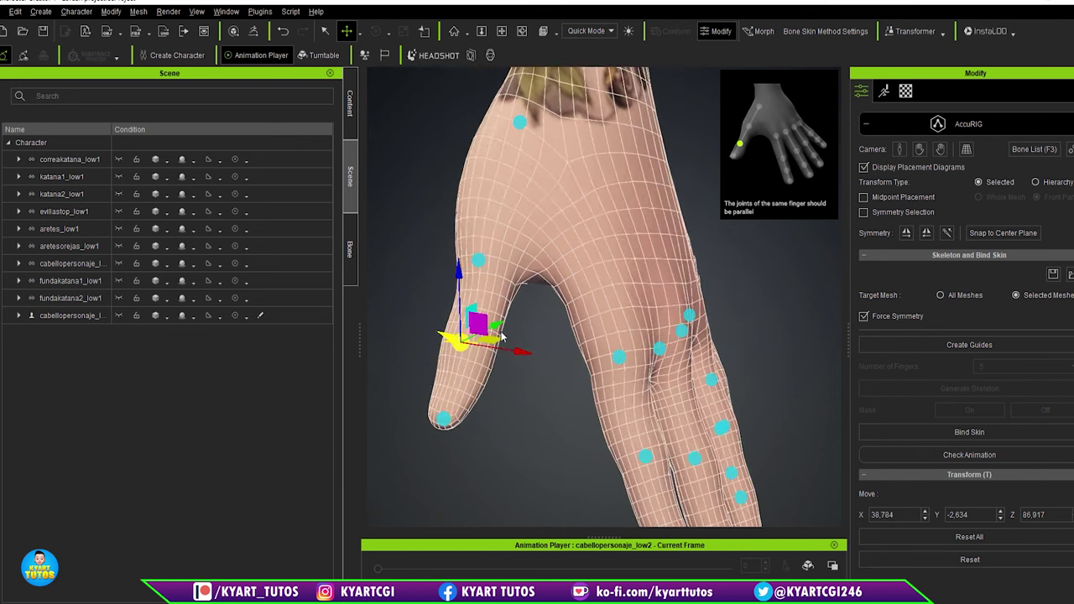
{"action": "left_click", "coordinate": [865, 198]}
{"action": "left_click_drag", "start_coordinate": [558, 376], "coordinate": [563, 366], "text": "alt"}
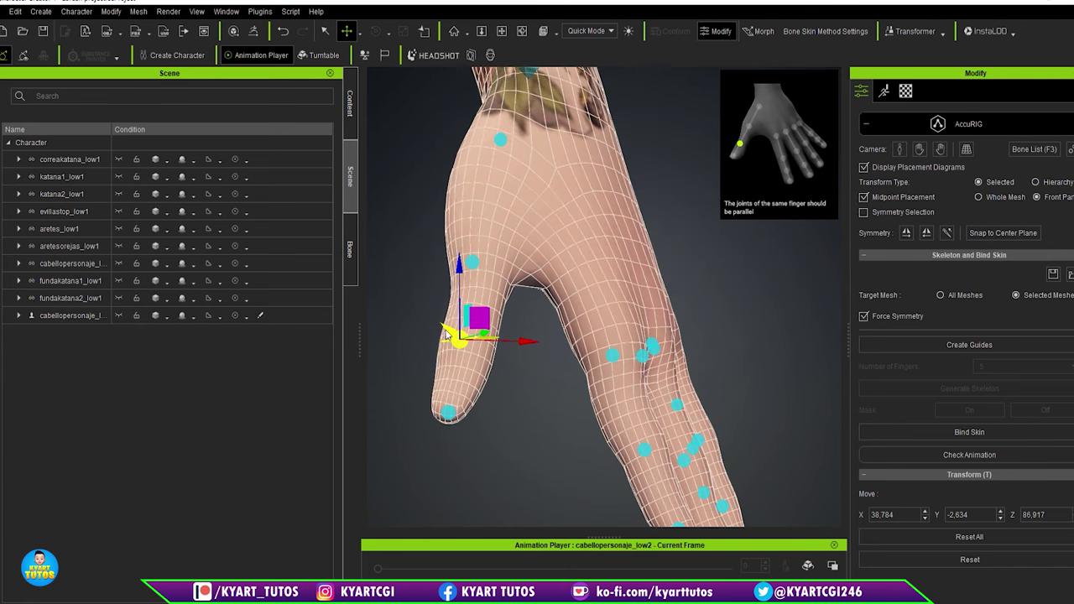
- Rotate the thumb joint so its cone sits perpendicular to the thumbnail
{"action": "key", "text": "e"}
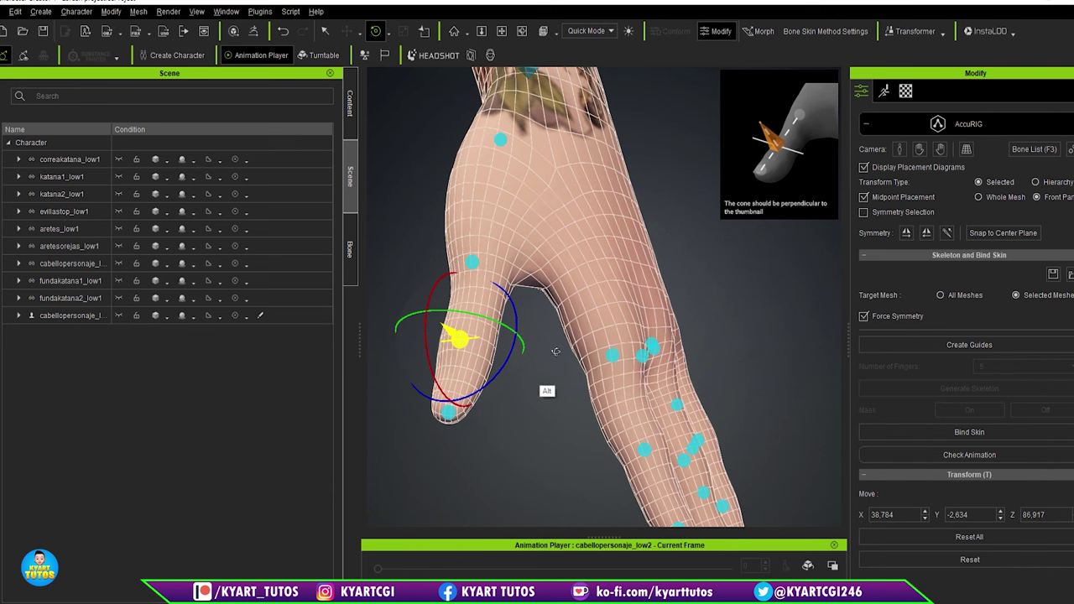
{"action": "left_click_drag", "start_coordinate": [547, 361], "coordinate": [612, 261], "text": "alt"}
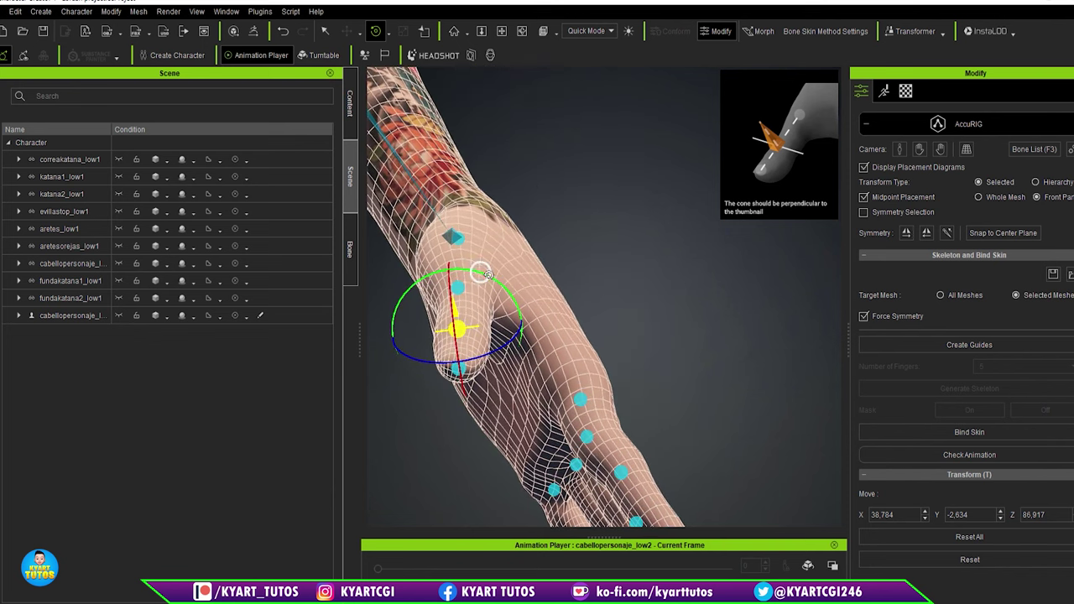
{"action": "left_click_drag", "start_coordinate": [485, 273], "coordinate": [486, 275]}
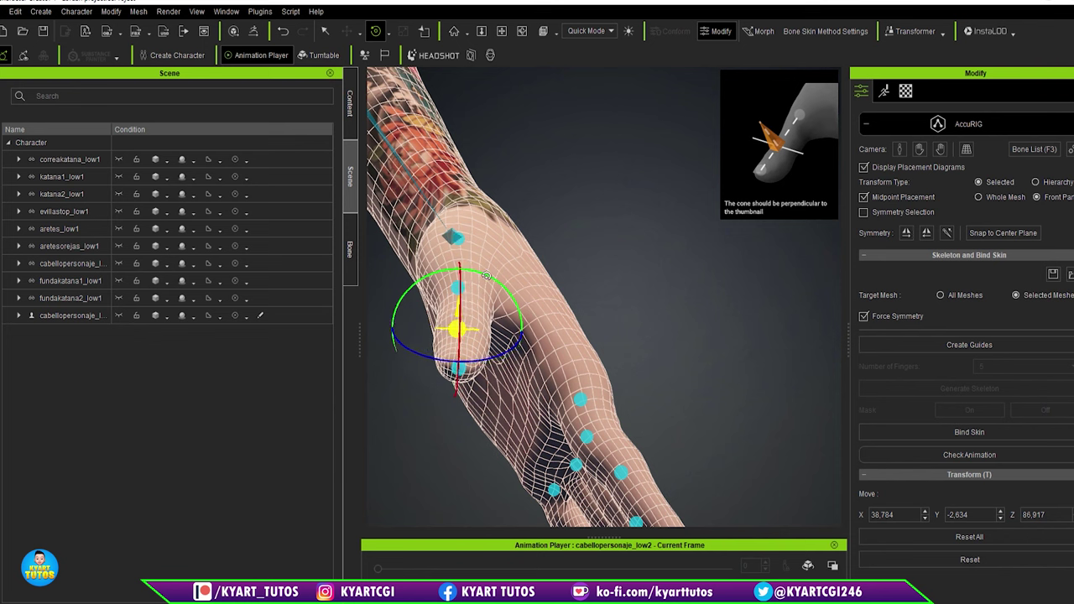
{"action": "mouse_move", "coordinate": [542, 316]}
{"action": "left_mouse_down", "text": "alt"}
{"action": "mouse_move", "coordinate": [541, 406]}
{"action": "mouse_move", "coordinate": [554, 395]}
{"action": "mouse_move", "coordinate": [479, 467]}
{"action": "mouse_move", "coordinate": [557, 394]}
{"action": "mouse_move", "coordinate": [547, 402]}
{"action": "left_mouse_up", "text": "alt"}
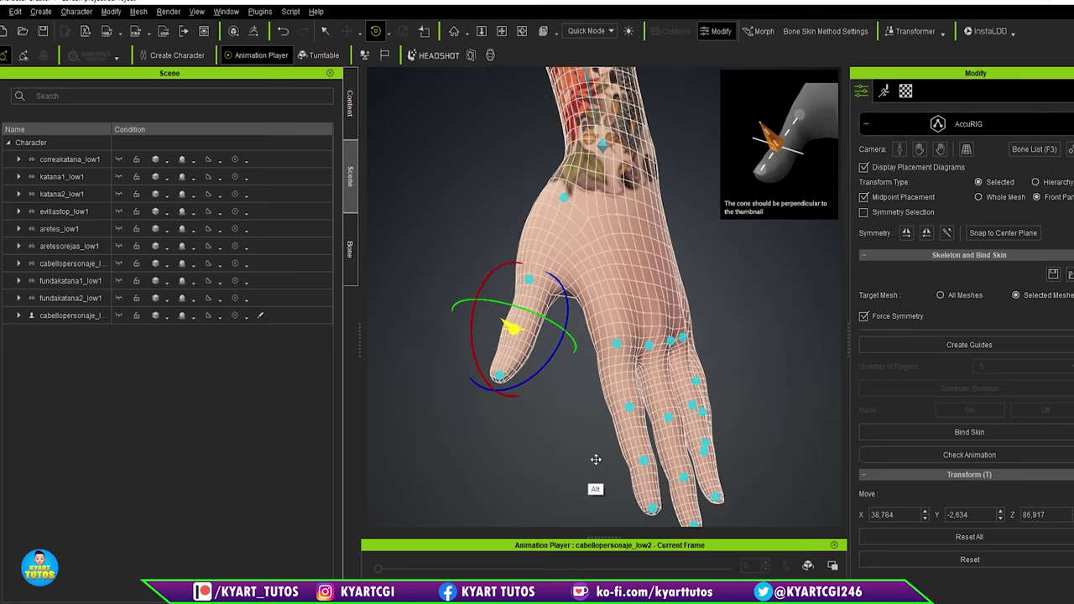
{"action": "middle_click_drag", "start_coordinate": [595, 455], "coordinate": [617, 396], "text": "alt"}
{"action": "left_click", "coordinate": [920, 150]}
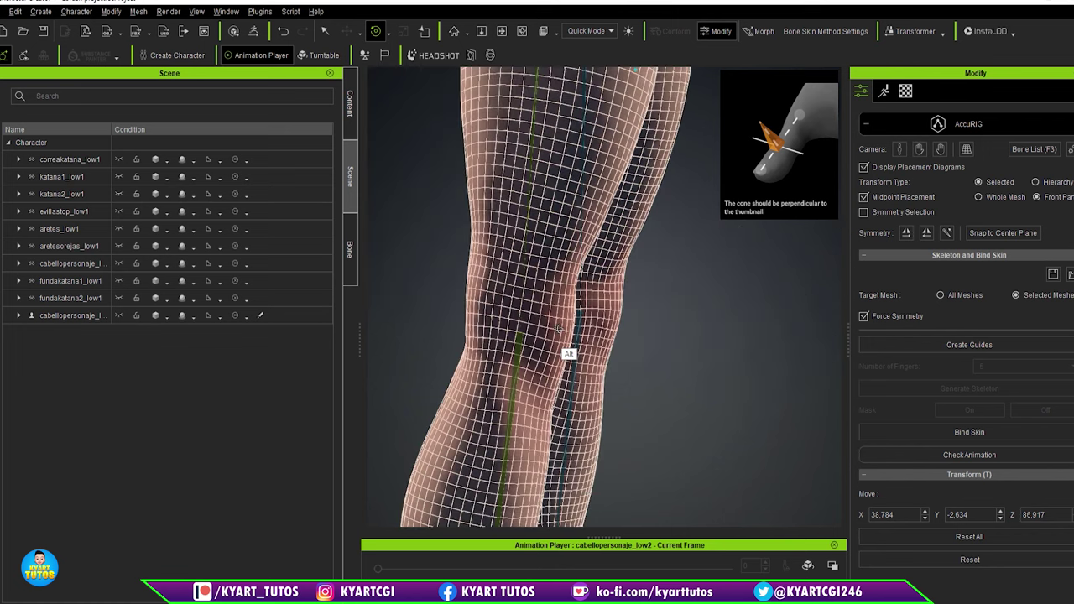
- Check the gloved hand's thumb and wrist guides, leaving its thumb at X -38.928, Y -2.942, Z 86.853
{"action": "left_click_drag", "start_coordinate": [570, 324], "coordinate": [653, 246], "text": "alt"}
{"action": "mouse_move", "coordinate": [671, 404]}
{"action": "left_mouse_down", "text": "alt"}
{"action": "mouse_move", "coordinate": [679, 371]}
{"action": "mouse_move", "coordinate": [767, 420]}
{"action": "mouse_move", "coordinate": [695, 348]}
{"action": "mouse_move", "coordinate": [516, 440]}
{"action": "mouse_move", "coordinate": [547, 448]}
{"action": "mouse_move", "coordinate": [555, 410]}
{"action": "left_mouse_up", "text": "alt"}
{"action": "mouse_move", "coordinate": [510, 345]}
{"action": "left_mouse_down", "text": "alt"}
{"action": "mouse_move", "coordinate": [504, 370]}
{"action": "mouse_move", "coordinate": [511, 359]}
{"action": "left_mouse_up", "text": "alt"}
{"action": "mouse_move", "coordinate": [551, 325]}
{"action": "left_mouse_down", "text": "alt"}
{"action": "mouse_move", "coordinate": [549, 336]}
{"action": "mouse_move", "coordinate": [576, 294]}
{"action": "mouse_move", "coordinate": [580, 314]}
{"action": "left_mouse_up", "text": "alt"}
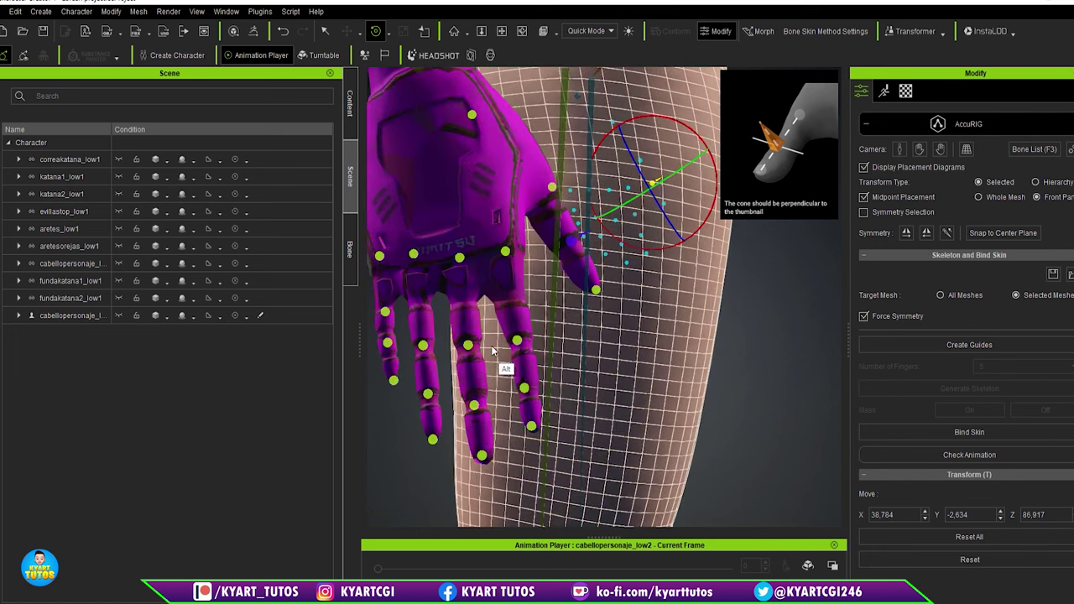
{"action": "left_click_drag", "start_coordinate": [494, 351], "coordinate": [537, 352], "text": "alt"}
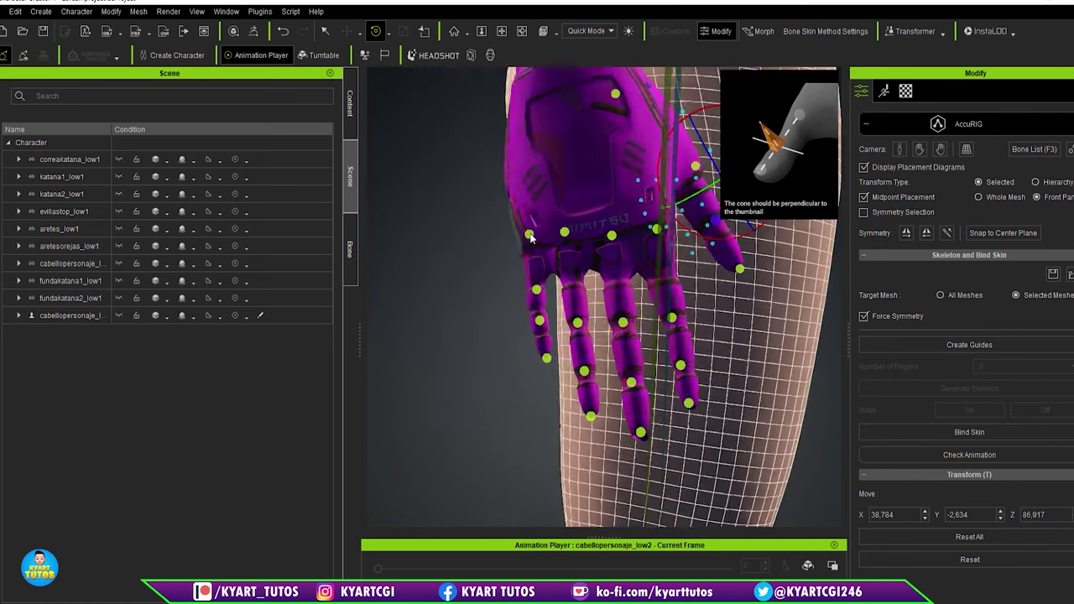
{"action": "left_click", "coordinate": [700, 179]}
{"action": "scroll", "coordinate": [612, 207], "scroll_direction": "down", "scroll_amount": 3}
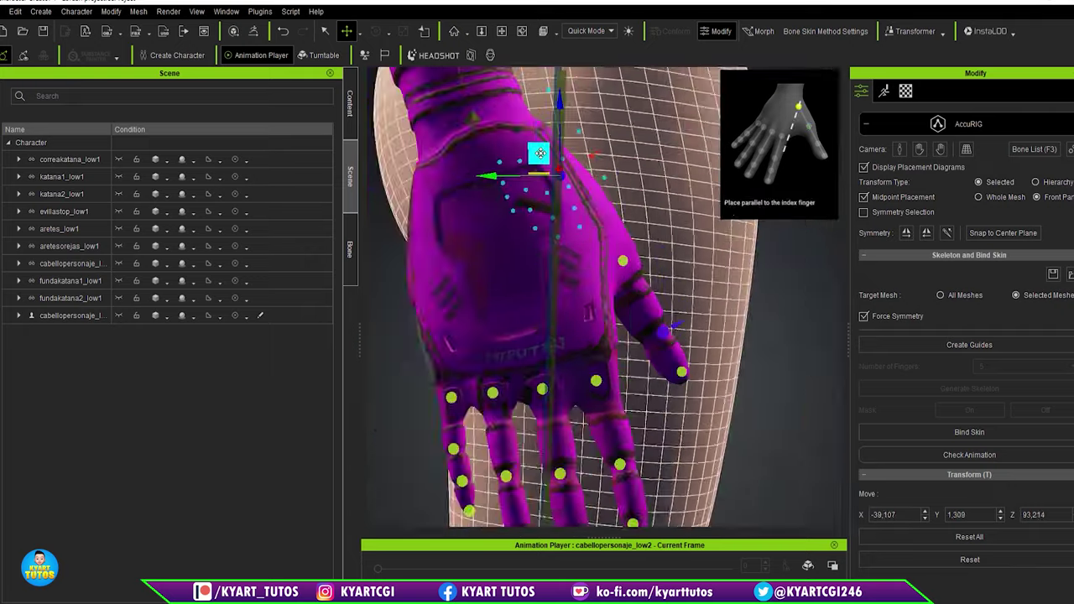
{"action": "left_click", "coordinate": [510, 288]}
{"action": "mouse_move", "coordinate": [679, 336]}
{"action": "left_mouse_down", "text": "alt"}
{"action": "mouse_move", "coordinate": [688, 395]}
{"action": "mouse_move", "coordinate": [642, 363]}
{"action": "mouse_move", "coordinate": [587, 394]}
{"action": "left_mouse_up", "text": "alt"}
{"action": "mouse_move", "coordinate": [659, 364]}
{"action": "left_mouse_down", "text": "alt"}
{"action": "mouse_move", "coordinate": [603, 392]}
{"action": "mouse_move", "coordinate": [705, 383]}
{"action": "left_mouse_up", "text": "alt"}
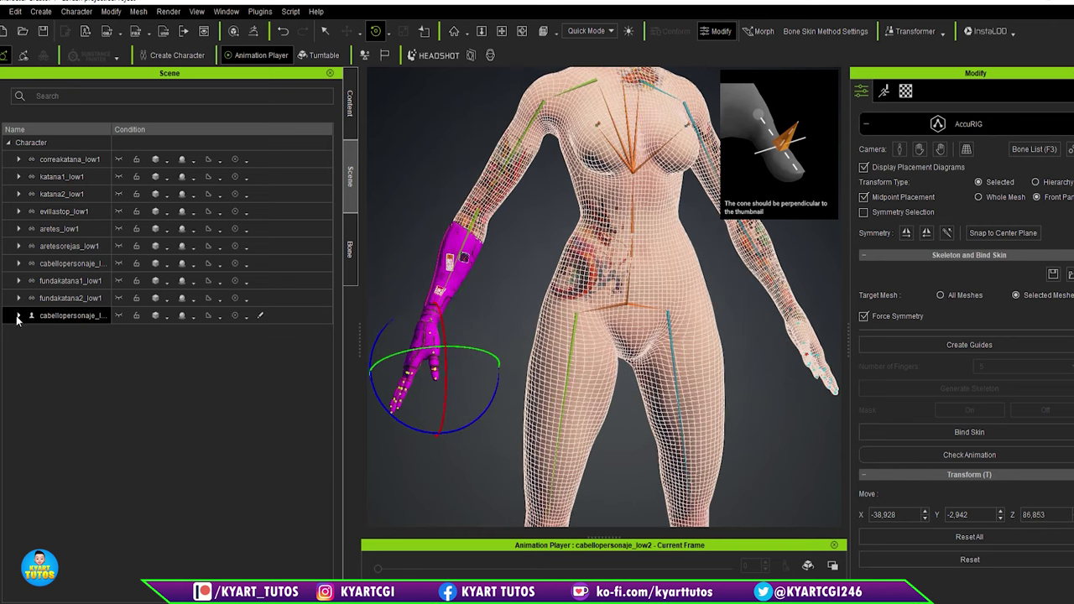
- Switch cuerpo_low1 back from wireframe to Normal shaded display
{"action": "left_click", "coordinate": [18, 315]}
{"action": "left_click", "coordinate": [71, 334]}
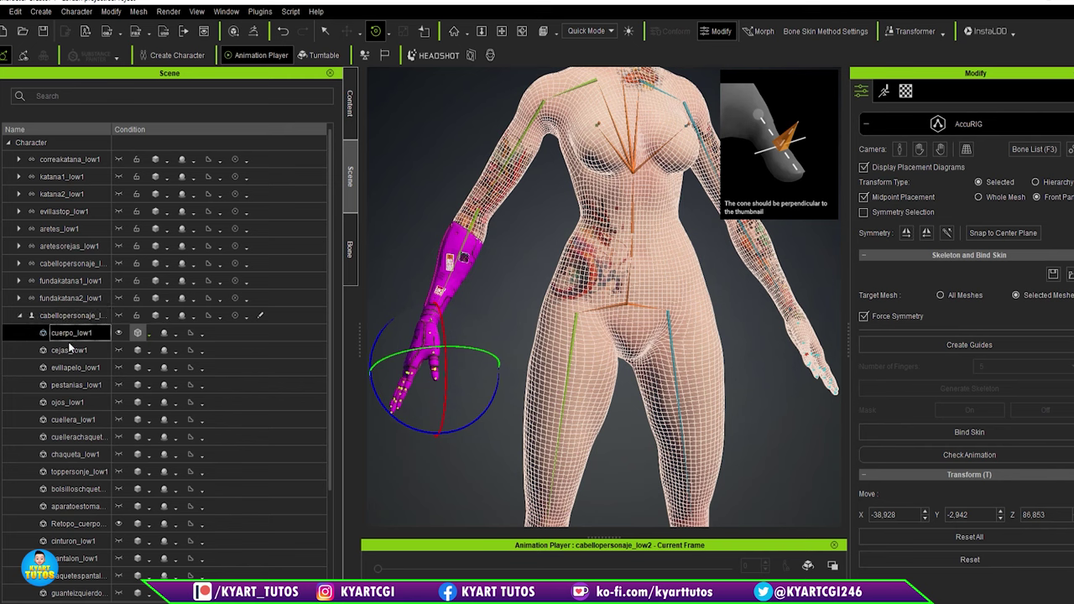
{"action": "left_click", "coordinate": [148, 332]}
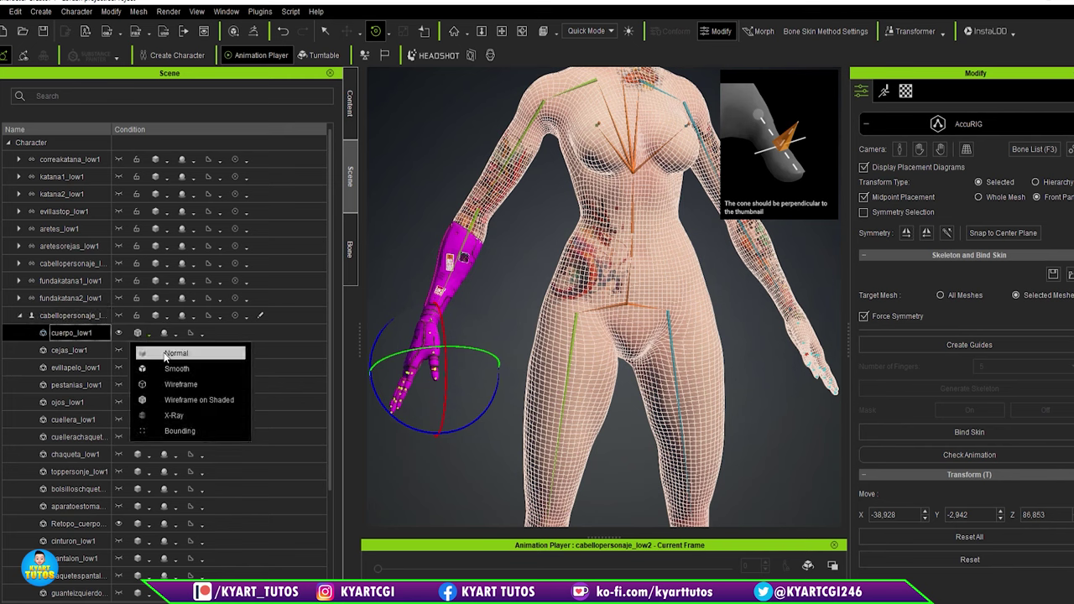
{"action": "left_click", "coordinate": [171, 355]}
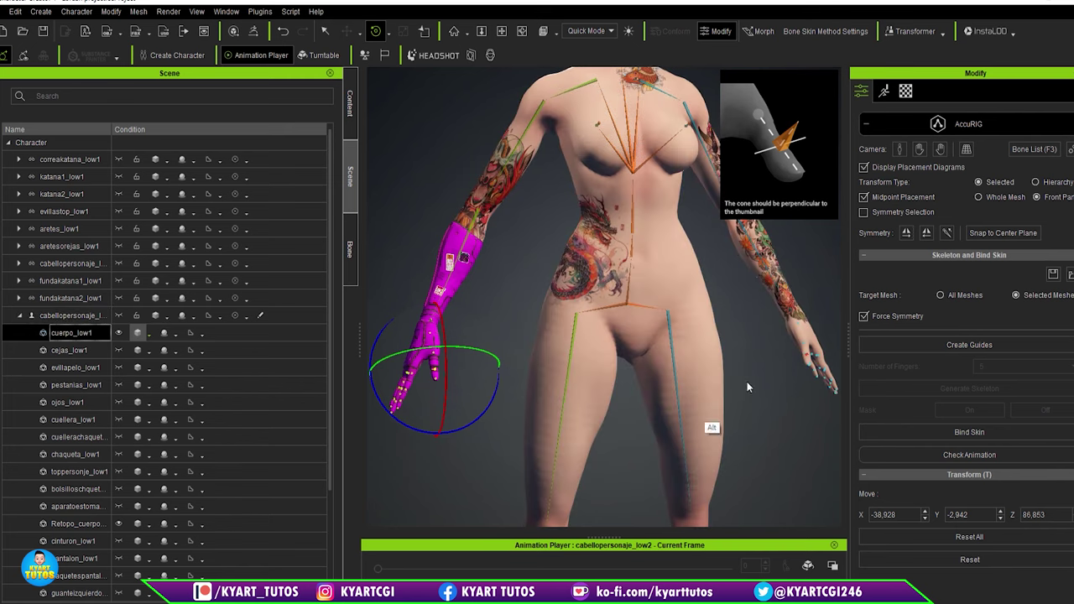
{"action": "mouse_move", "coordinate": [712, 420]}
{"action": "left_mouse_down", "text": "alt"}
{"action": "mouse_move", "coordinate": [710, 390]}
{"action": "mouse_move", "coordinate": [433, 368]}
{"action": "left_mouse_up", "text": "alt"}
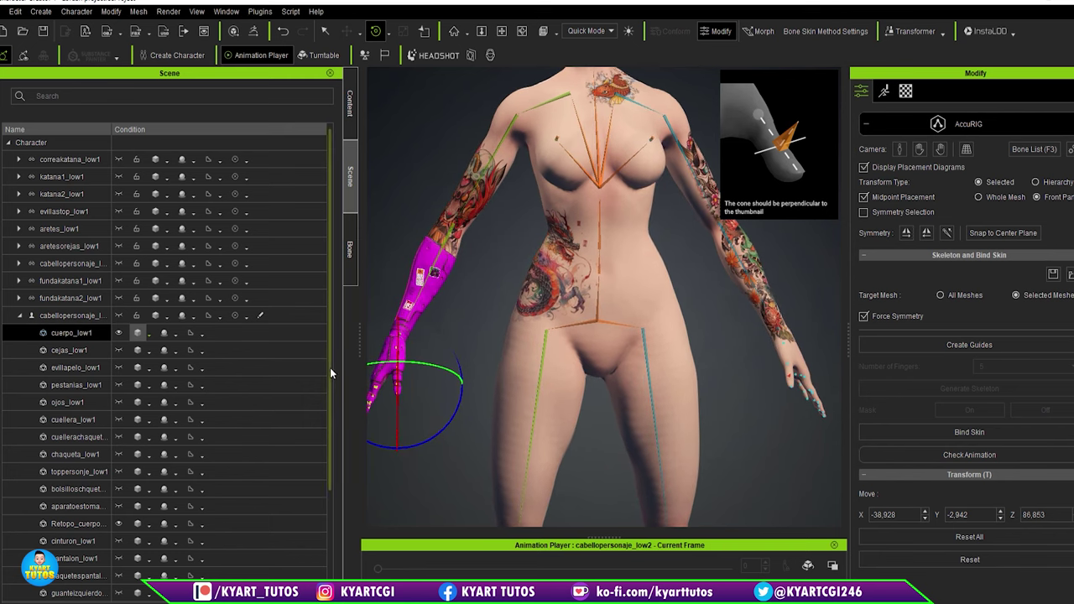
- Unhide all of the character's meshes and run Bind Skin with the adjusted guides
{"action": "left_click", "coordinate": [21, 315]}
{"action": "left_click", "coordinate": [20, 315]}
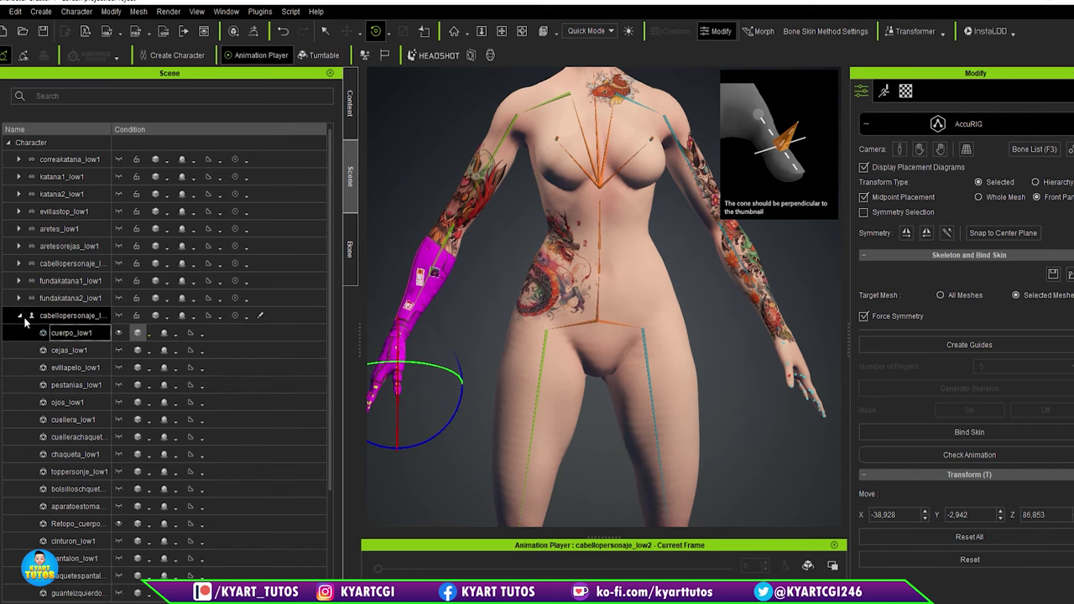
{"action": "left_click", "coordinate": [119, 315]}
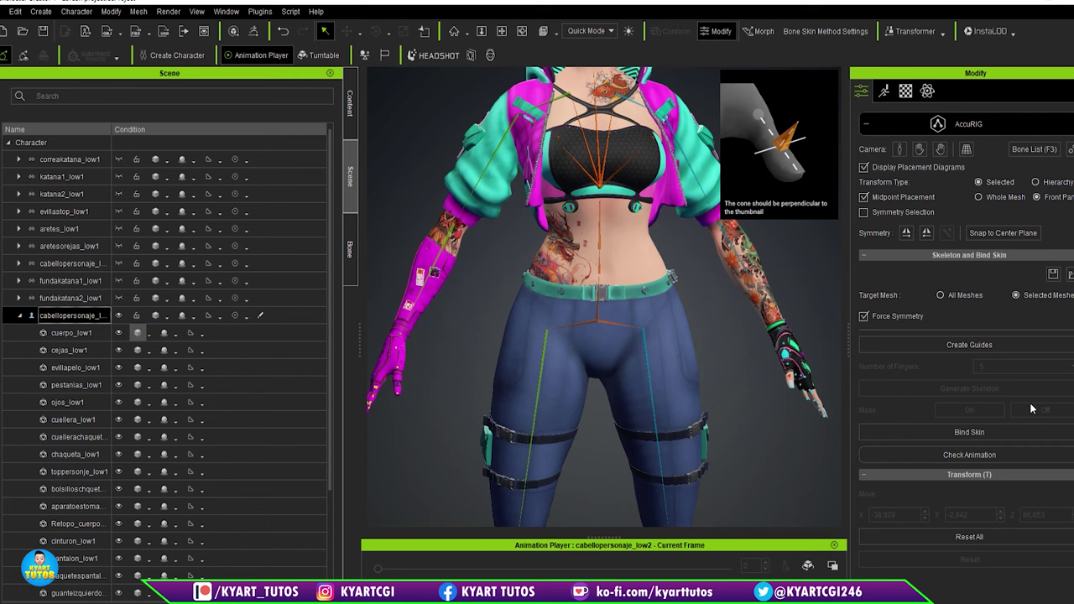
{"action": "left_click", "coordinate": [985, 433]}
{"action": "scroll", "coordinate": [73, 306], "scroll_direction": "down", "scroll_amount": 1}
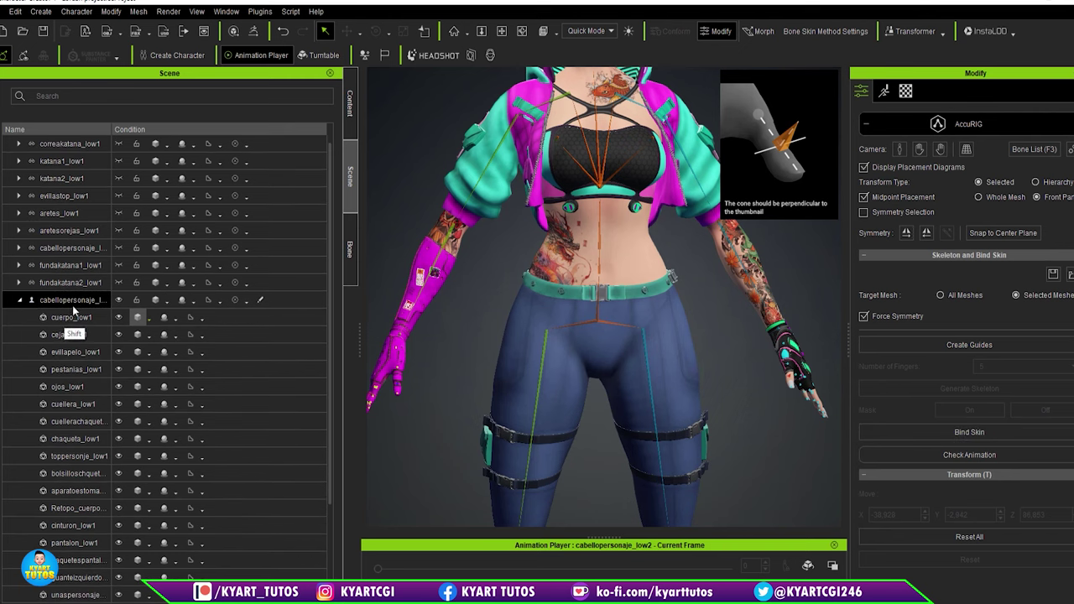
{"action": "left_click", "coordinate": [970, 432]}
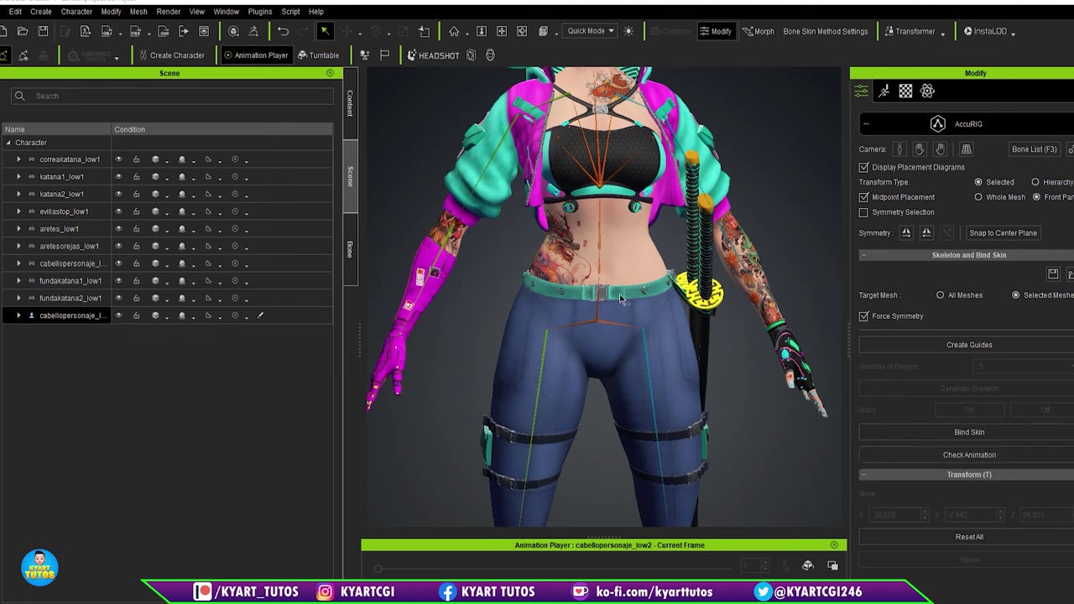
- Load Acting > Female > Idle02_F through Check Animation and view the character from the front
{"action": "left_click", "coordinate": [971, 454]}
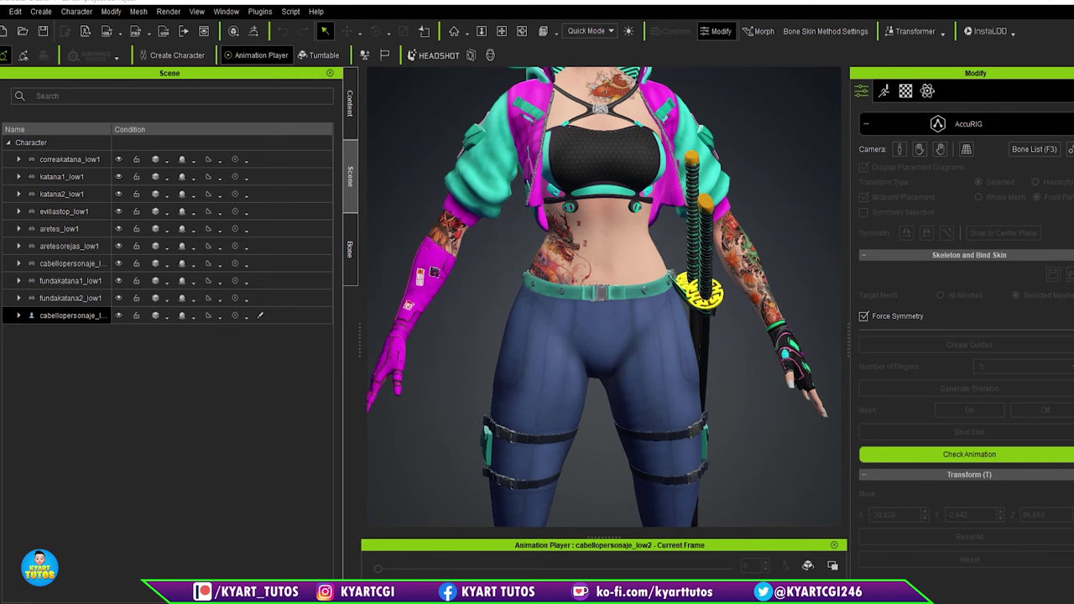
{"action": "right_click", "coordinate": [666, 538]}
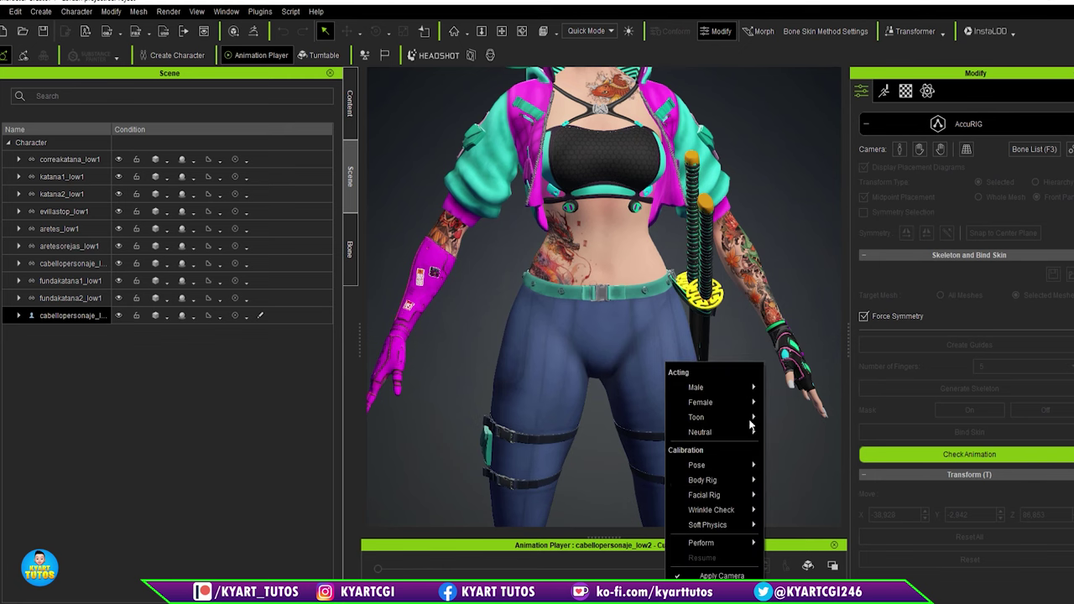
{"action": "mouse_move", "coordinate": [699, 402]}
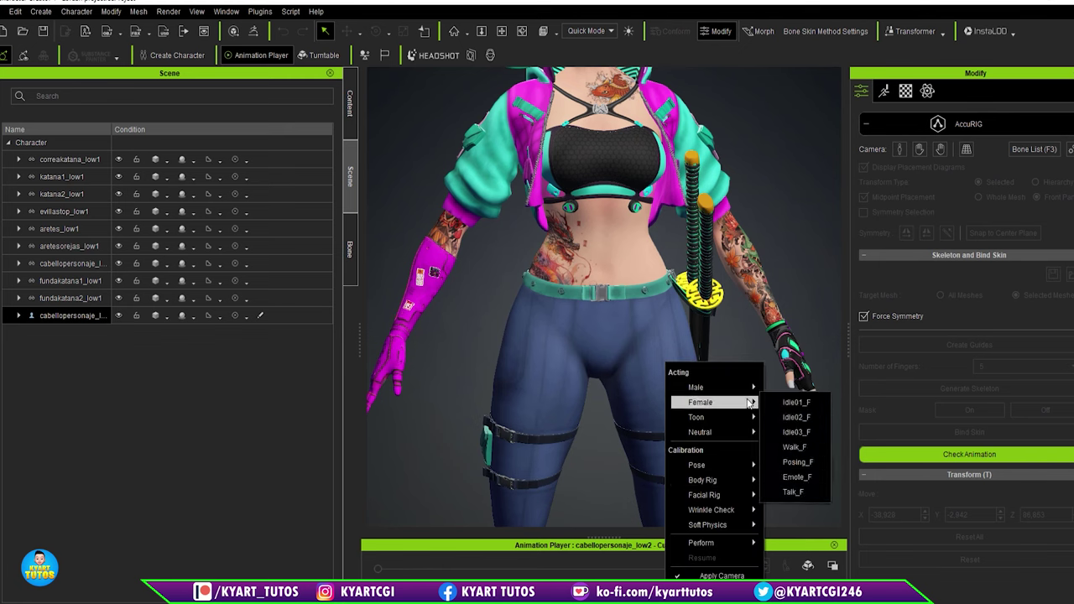
{"action": "left_click", "coordinate": [813, 418]}
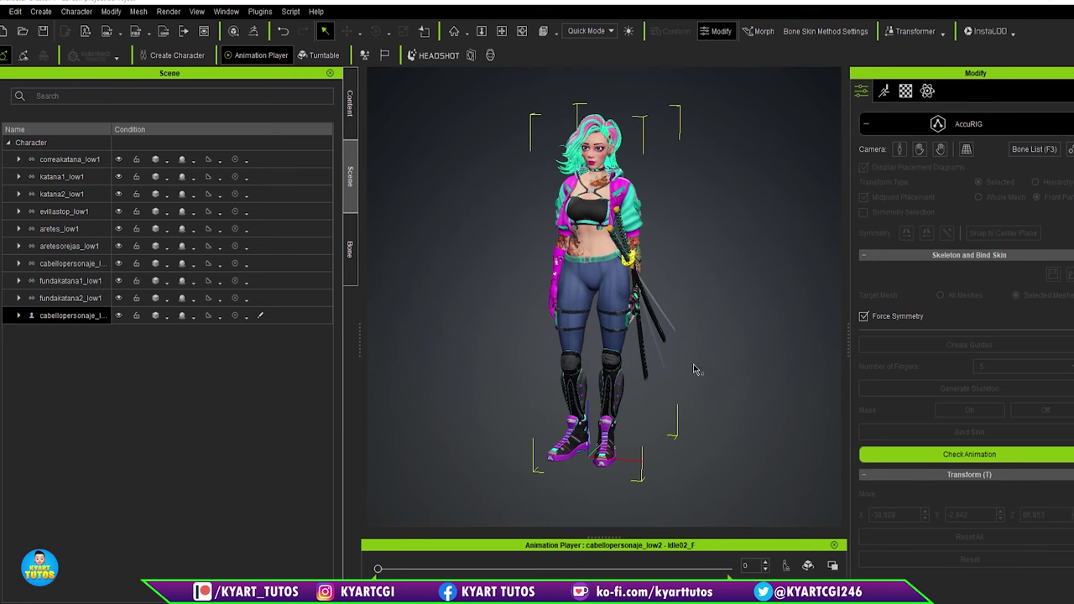
{"action": "key", "text": "alt"}
{"action": "left_click_drag", "start_coordinate": [749, 344], "coordinate": [710, 374], "text": "alt"}
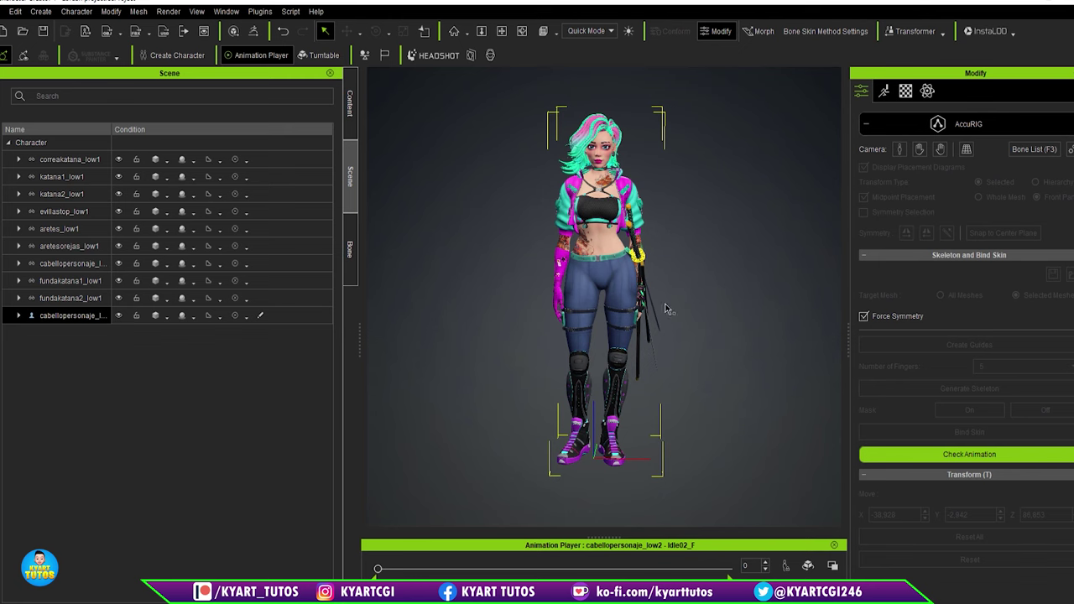
{"action": "left_click", "coordinate": [729, 351]}
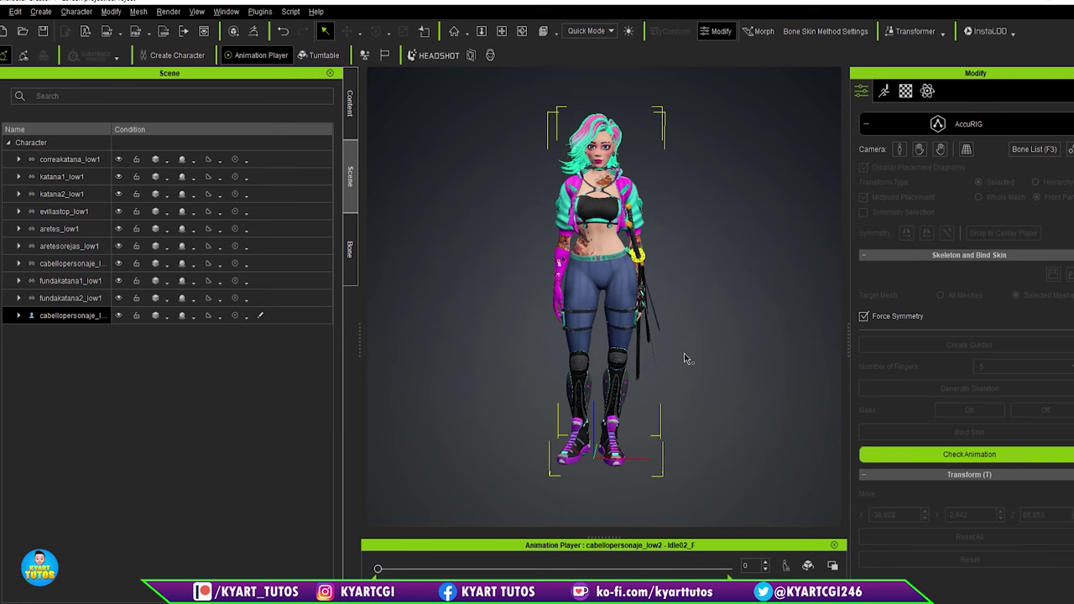
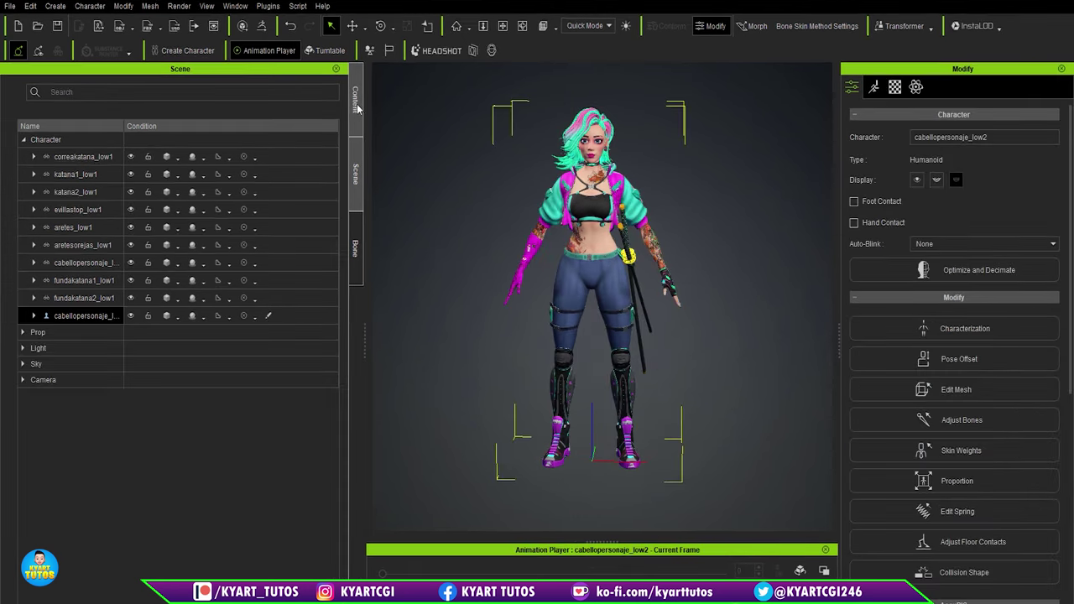
- Browse the Content library to the custom Animation > Pose folder
{"action": "left_click", "coordinate": [358, 106]}
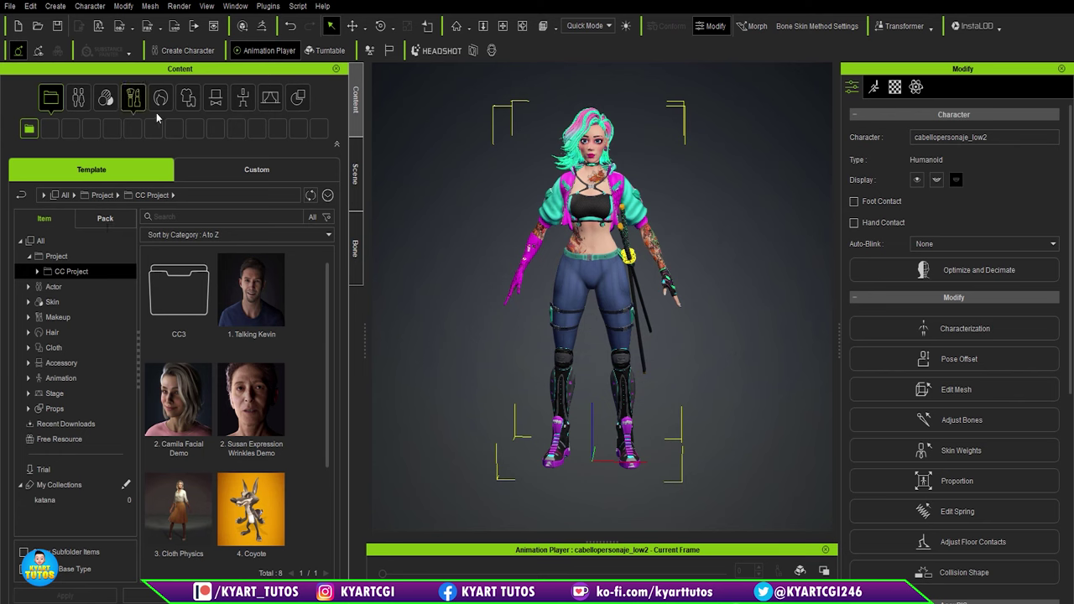
{"action": "left_click", "coordinate": [243, 100]}
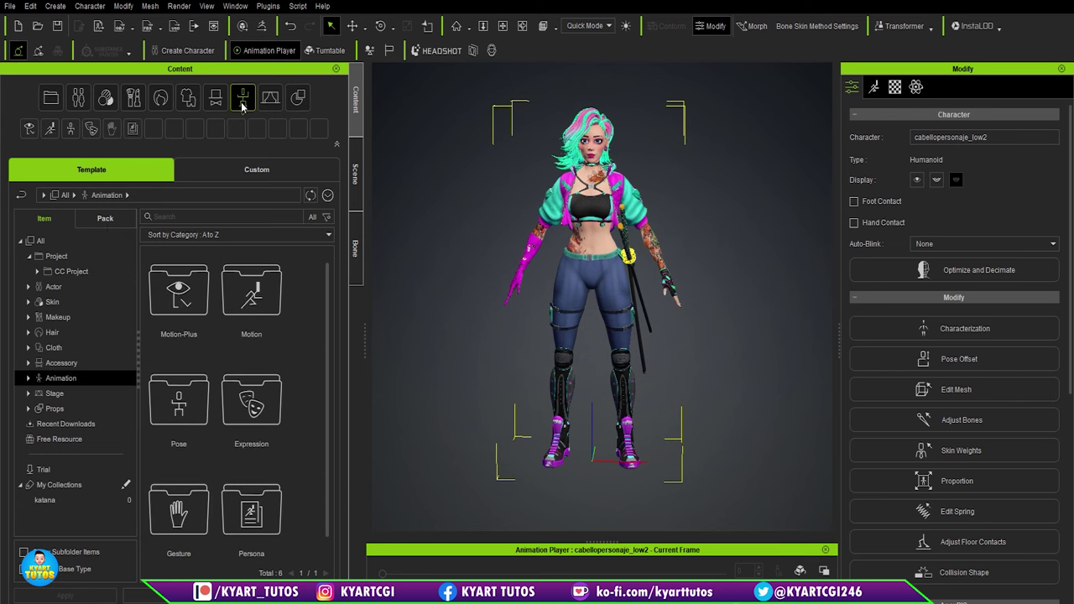
{"action": "left_click", "coordinate": [249, 174]}
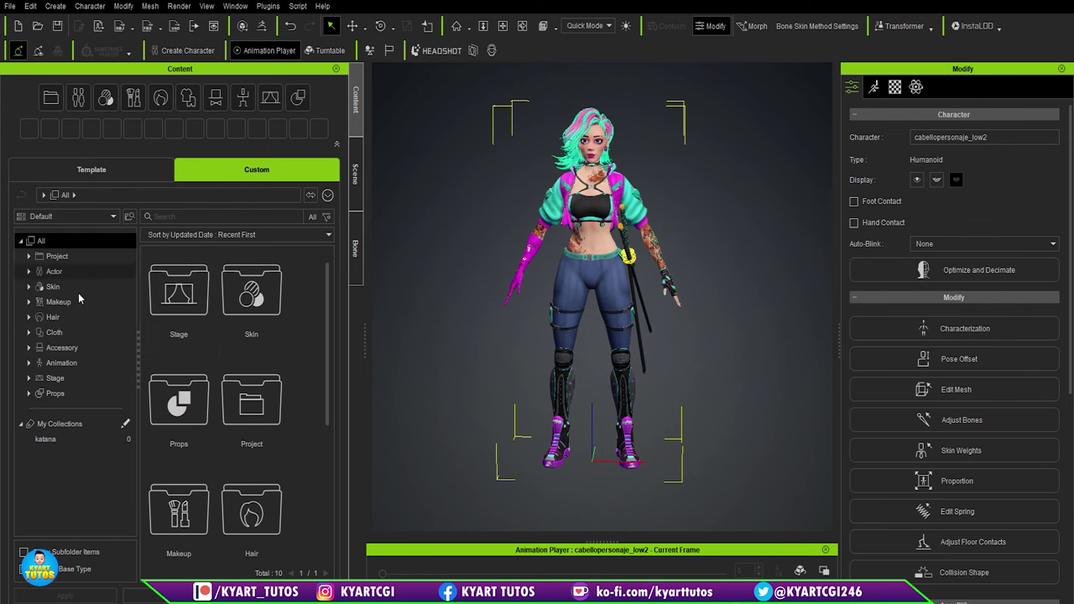
{"action": "left_click", "coordinate": [31, 363]}
{"action": "left_click", "coordinate": [63, 409]}
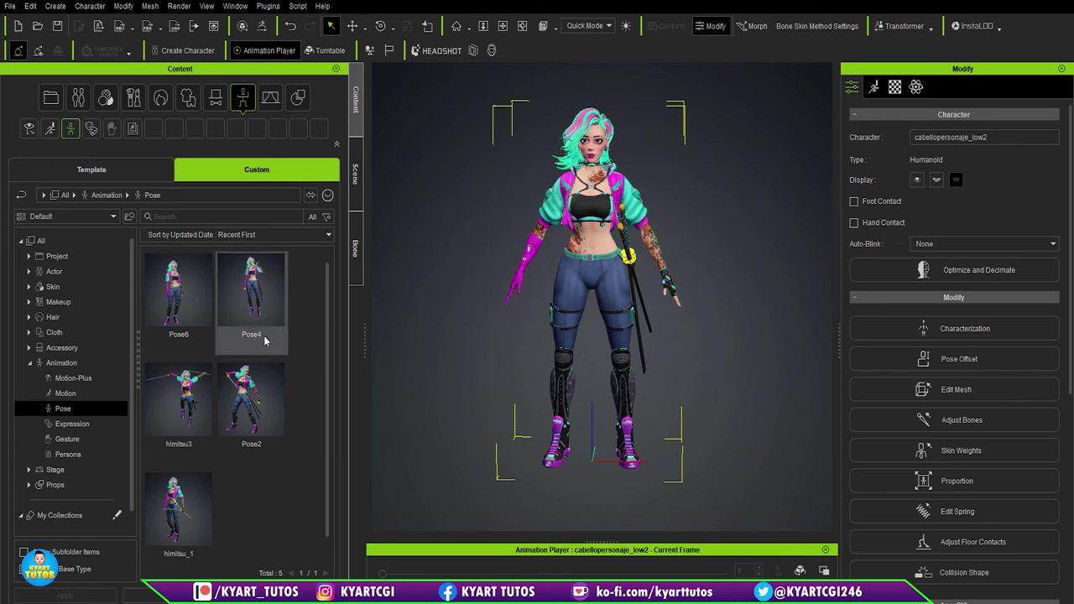
- Apply Pose4 to the character, then replace it with Pose6
{"action": "left_click_drag", "start_coordinate": [242, 291], "coordinate": [575, 319]}
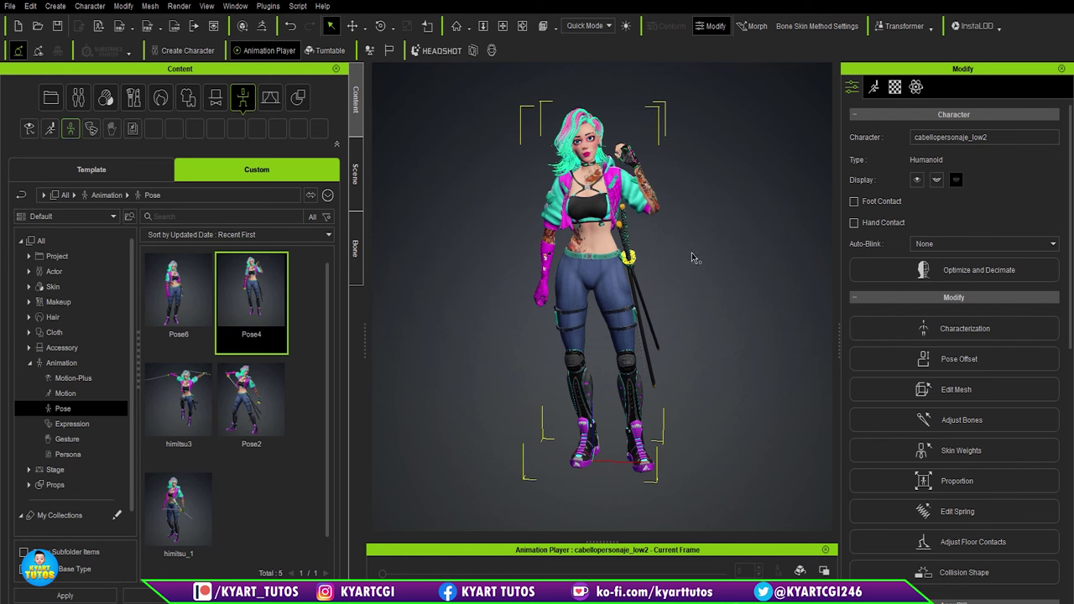
{"action": "mouse_move", "coordinate": [689, 282]}
{"action": "right_mouse_down"}
{"action": "mouse_move", "coordinate": [474, 284]}
{"action": "mouse_move", "coordinate": [690, 280]}
{"action": "right_mouse_up"}
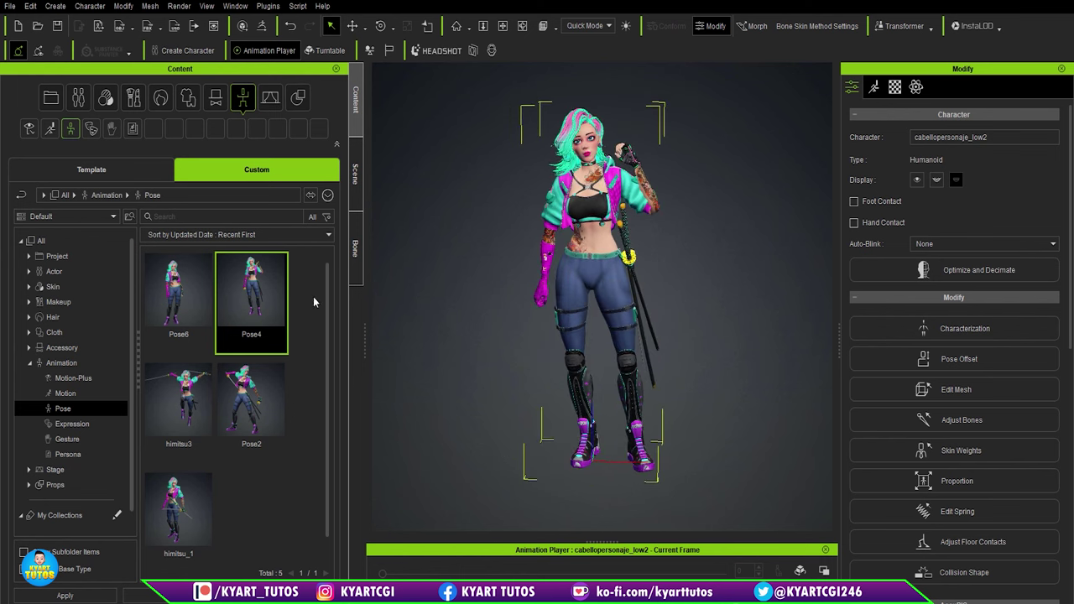
{"action": "left_click_drag", "start_coordinate": [168, 292], "coordinate": [605, 272]}
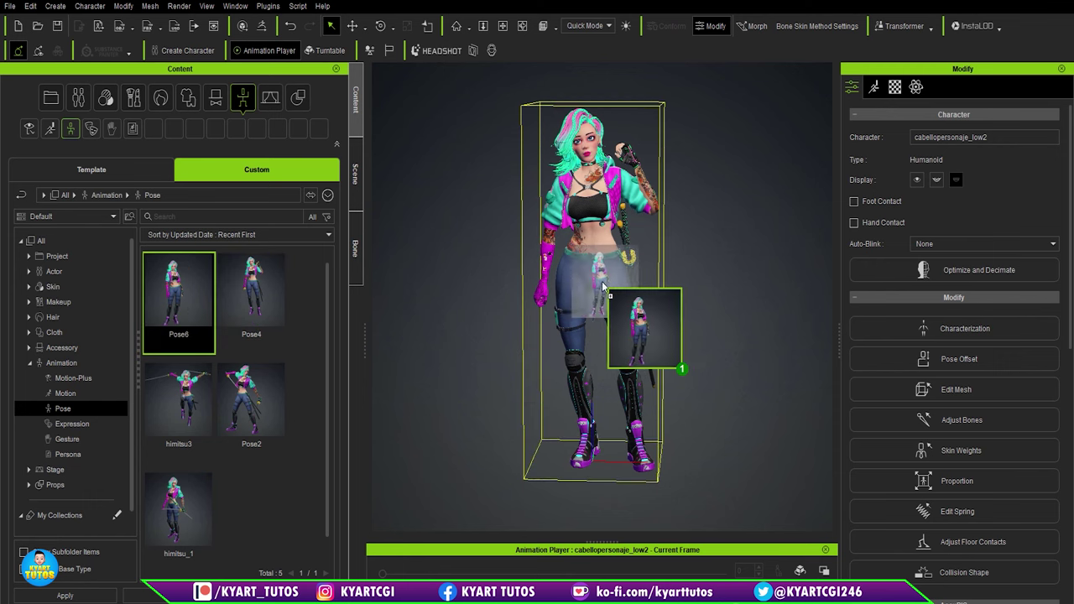
{"action": "mouse_move", "coordinate": [726, 290]}
{"action": "right_mouse_down"}
{"action": "mouse_move", "coordinate": [315, 291]}
{"action": "mouse_move", "coordinate": [684, 252]}
{"action": "mouse_move", "coordinate": [667, 307]}
{"action": "right_mouse_up"}
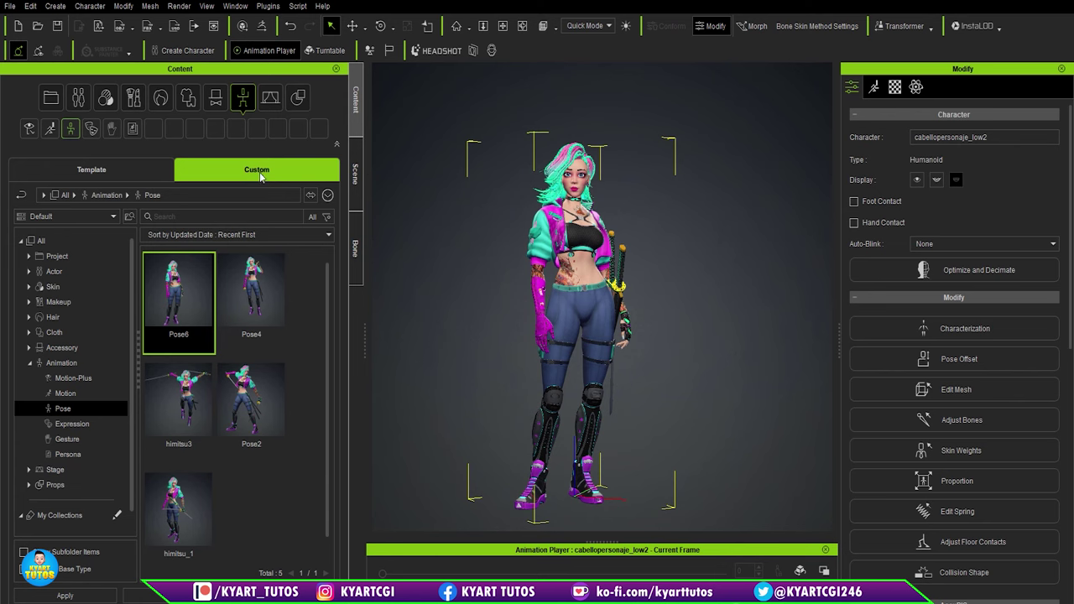
- Apply the Moving_Walk preset from Template Pose > 2.Female Pose to the character
{"action": "left_click", "coordinate": [108, 171]}
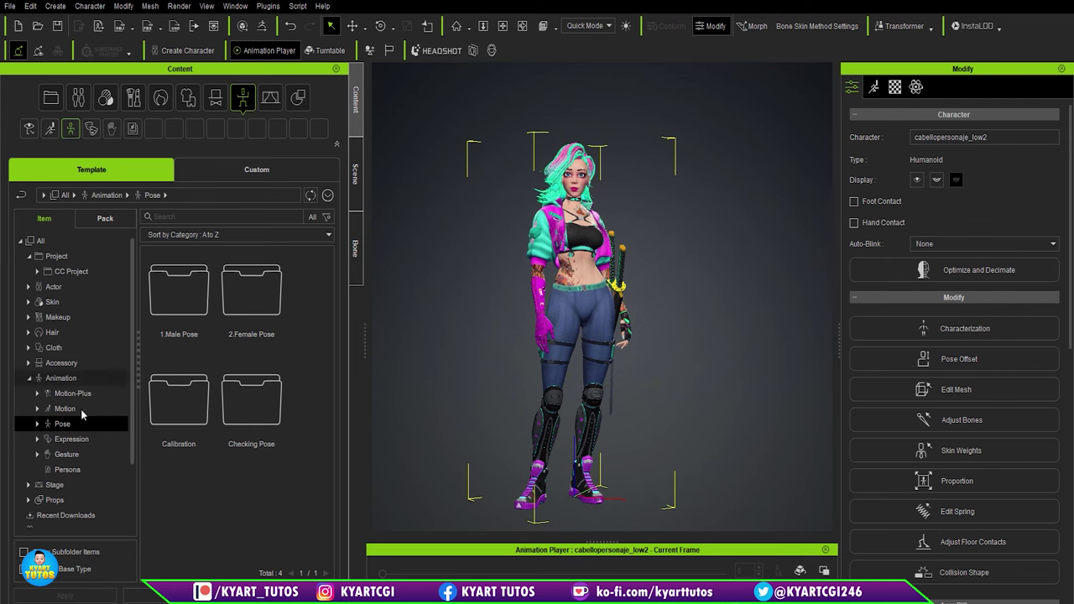
{"action": "left_click", "coordinate": [37, 424]}
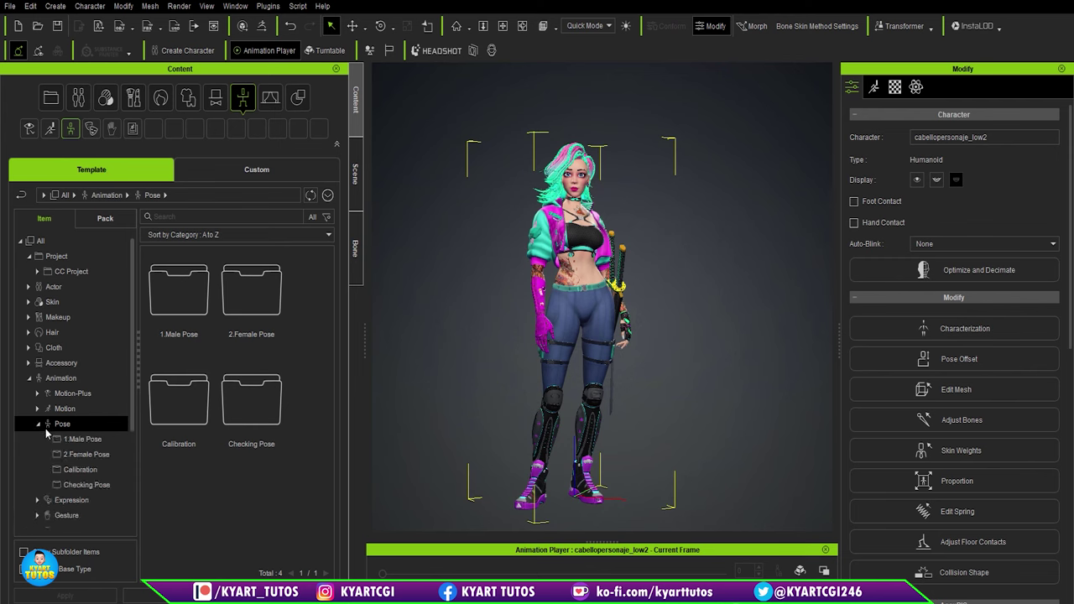
{"action": "left_click", "coordinate": [107, 455]}
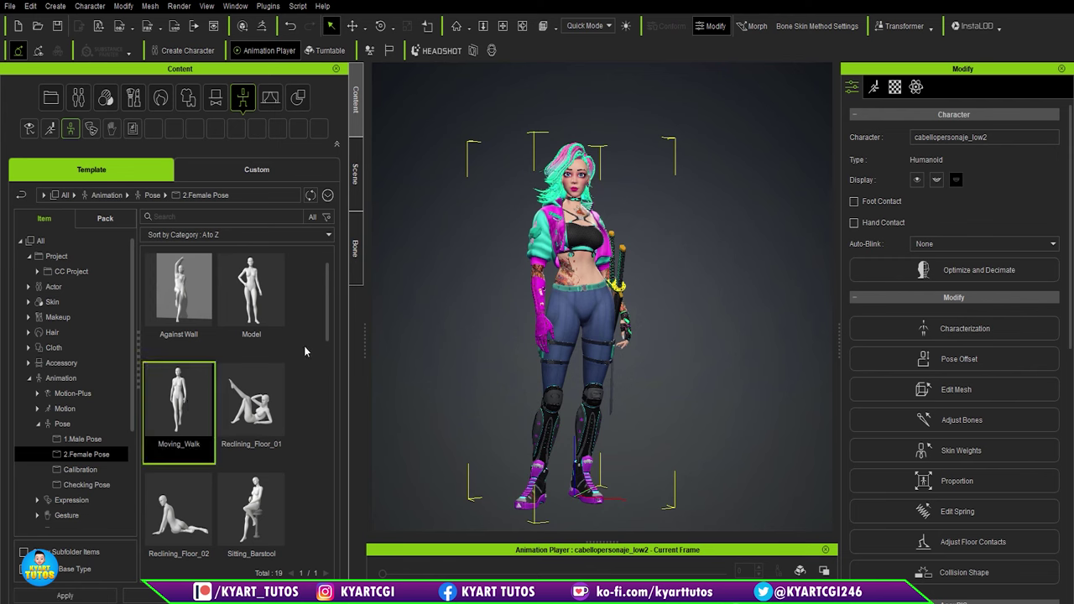
{"action": "left_click_drag", "start_coordinate": [179, 407], "coordinate": [591, 286]}
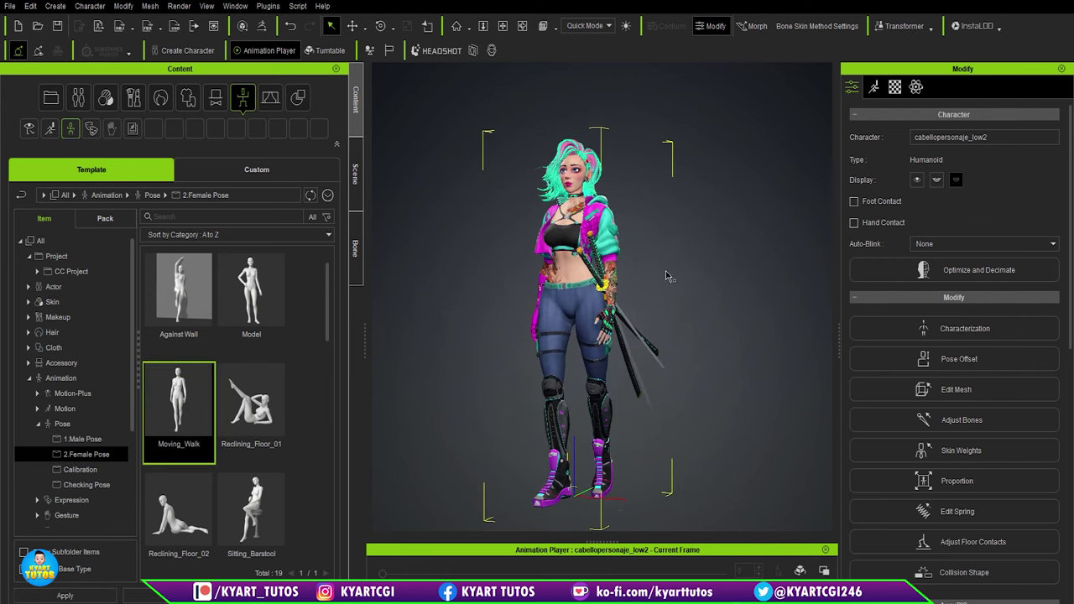
{"action": "mouse_move", "coordinate": [755, 306]}
{"action": "middle_mouse_down", "text": "alt"}
{"action": "mouse_move", "coordinate": [667, 289]}
{"action": "mouse_move", "coordinate": [663, 311]}
{"action": "middle_mouse_up", "text": "alt"}
{"action": "right_click_drag", "start_coordinate": [650, 377], "coordinate": [720, 220], "text": "alt"}
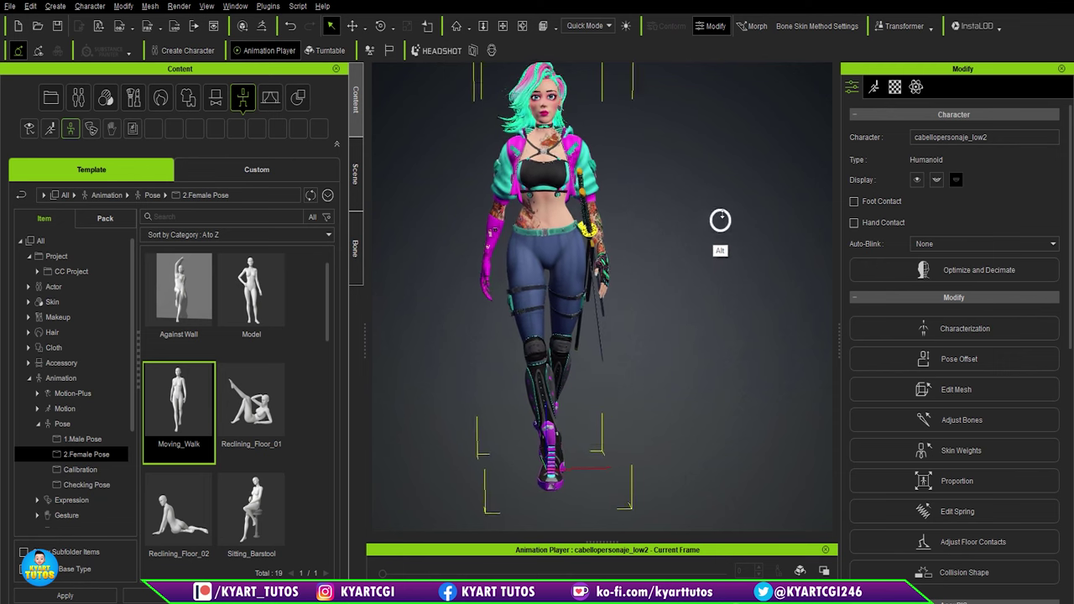
{"action": "right_click_drag", "start_coordinate": [683, 288], "coordinate": [744, 187], "text": "alt"}
{"action": "middle_click_drag", "start_coordinate": [681, 347], "coordinate": [517, 328], "text": "alt"}
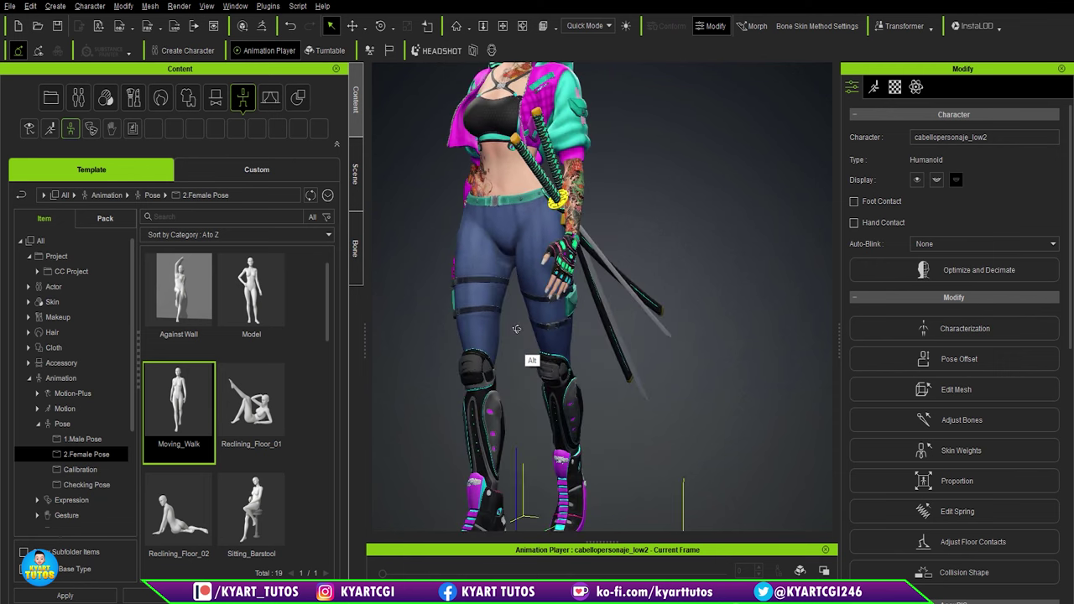
{"action": "mouse_move", "coordinate": [517, 328]}
{"action": "left_mouse_down", "text": "alt"}
{"action": "mouse_move", "coordinate": [675, 308]}
{"action": "mouse_move", "coordinate": [612, 201]}
{"action": "mouse_move", "coordinate": [197, 362]}
{"action": "mouse_move", "coordinate": [478, 324]}
{"action": "mouse_move", "coordinate": [625, 319]}
{"action": "mouse_move", "coordinate": [660, 304]}
{"action": "mouse_move", "coordinate": [713, 305]}
{"action": "mouse_move", "coordinate": [704, 319]}
{"action": "left_mouse_up", "text": "alt"}
- Select the katana and bring up the Motion editing options
{"action": "left_click", "coordinate": [643, 299]}
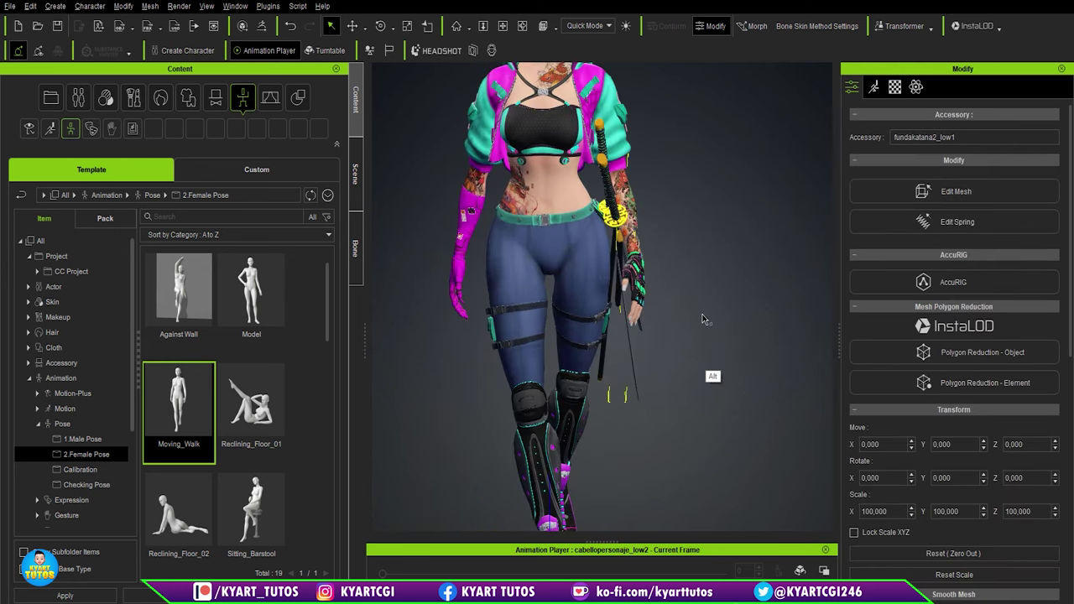
{"action": "mouse_move", "coordinate": [657, 259]}
{"action": "left_mouse_down", "text": "alt"}
{"action": "mouse_move", "coordinate": [672, 315]}
{"action": "mouse_move", "coordinate": [692, 244]}
{"action": "mouse_move", "coordinate": [719, 230]}
{"action": "mouse_move", "coordinate": [688, 302]}
{"action": "left_mouse_up", "text": "alt"}
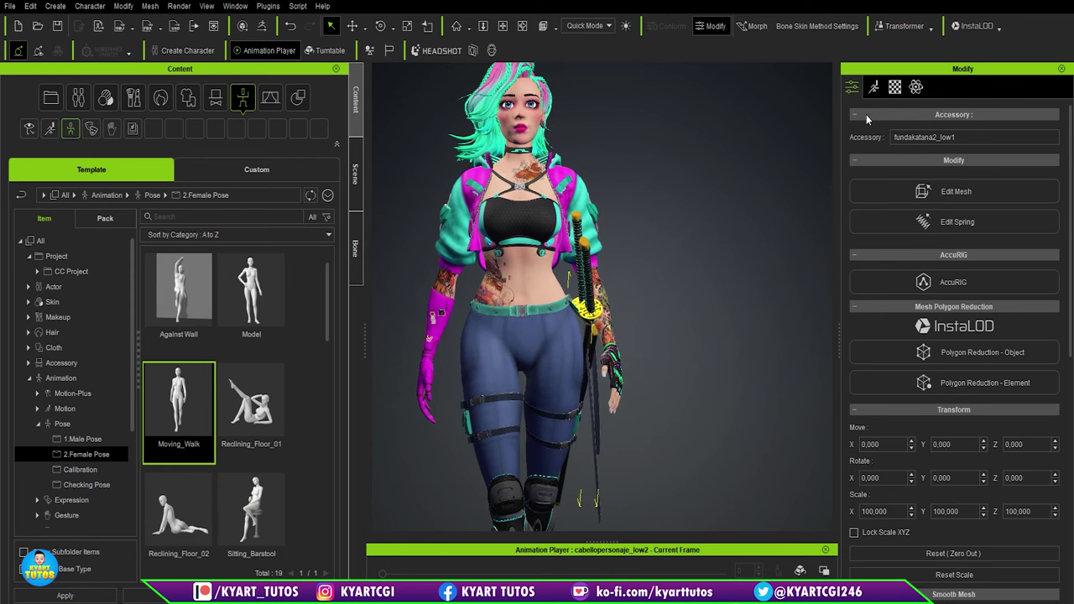
{"action": "left_click", "coordinate": [874, 88]}
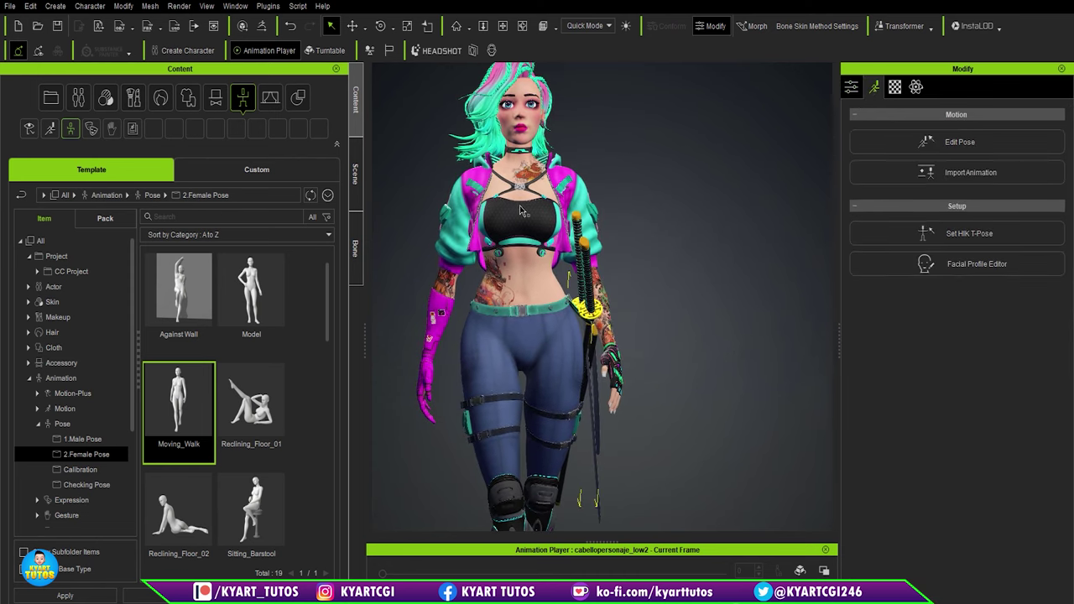
- In Edit Pose, rotate the shoulder to swing the arm outward toward the katana
{"action": "left_click", "coordinate": [948, 145]}
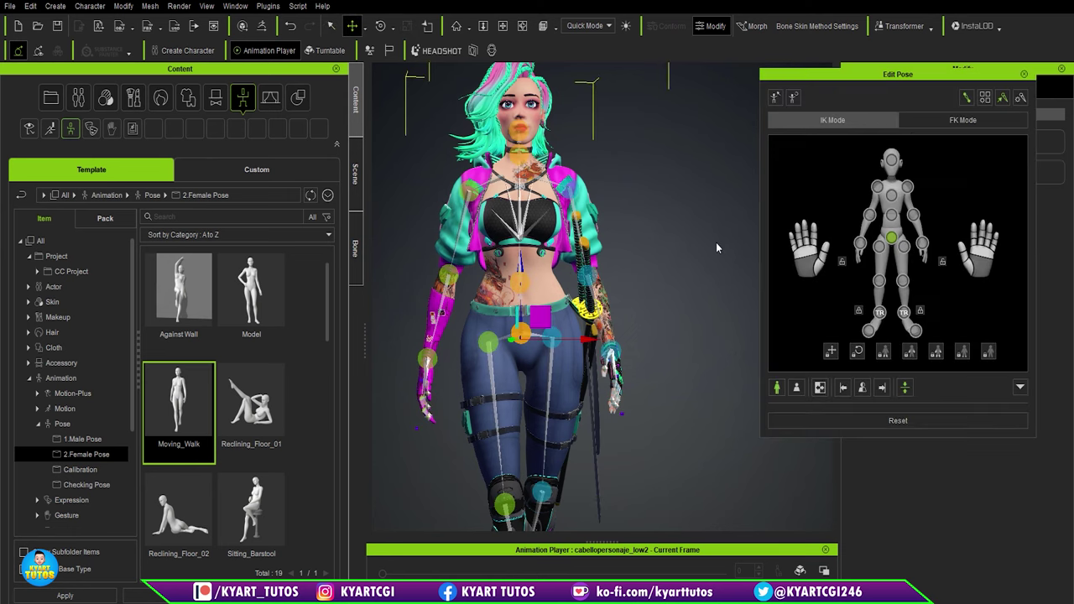
{"action": "left_click", "coordinate": [908, 188]}
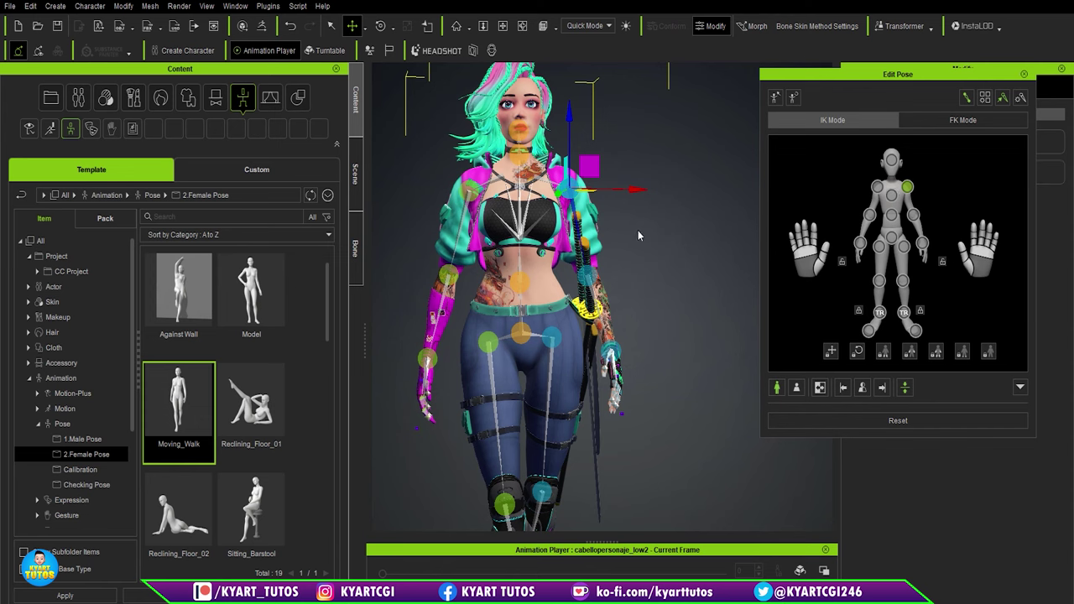
{"action": "key", "text": "e"}
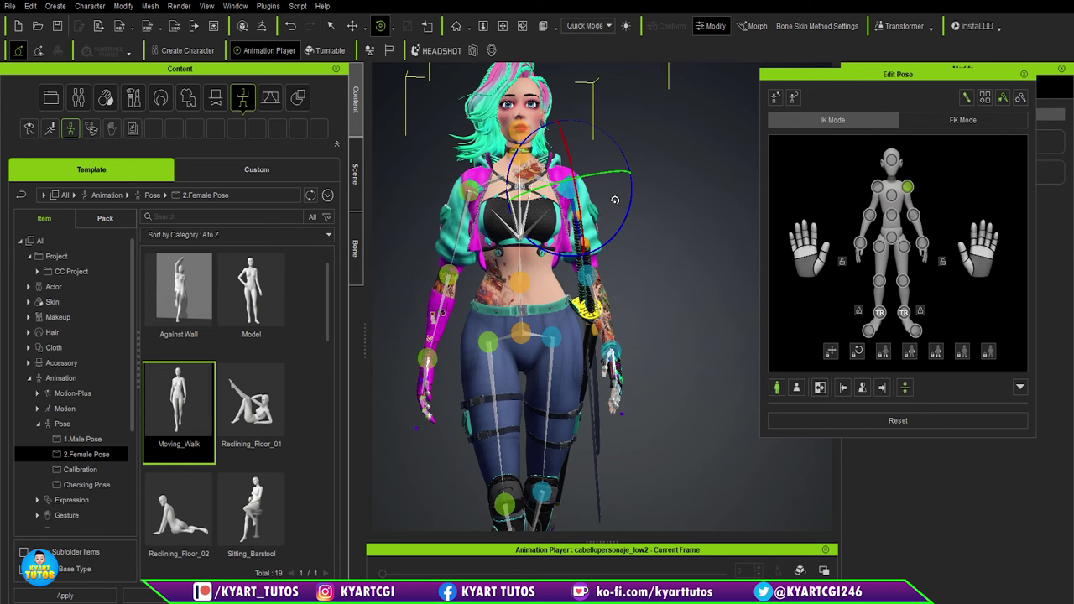
{"action": "left_click_drag", "start_coordinate": [614, 200], "coordinate": [612, 208]}
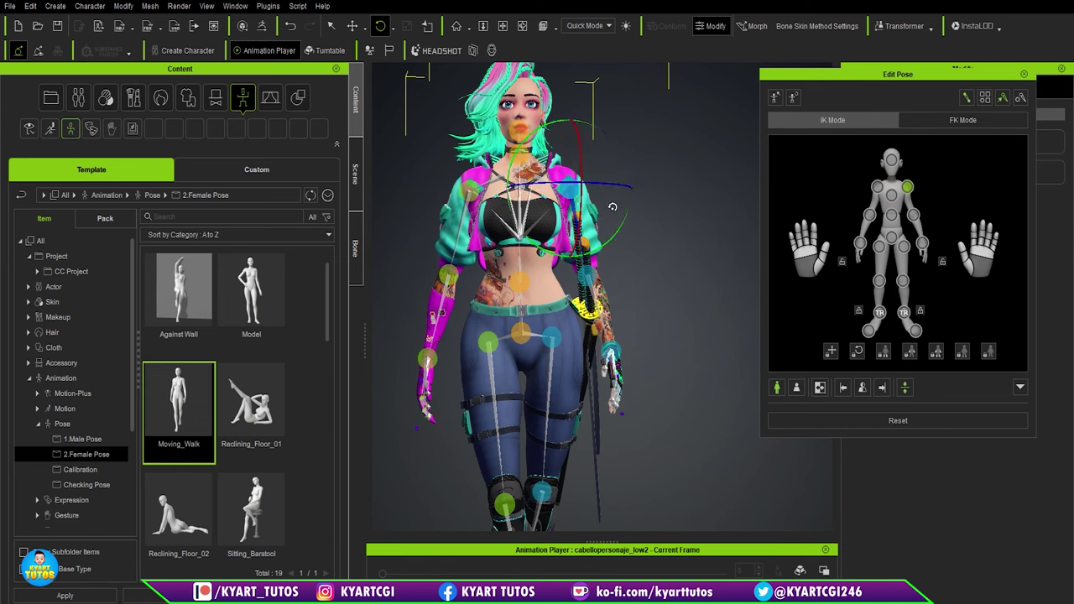
{"action": "left_click_drag", "start_coordinate": [630, 212], "coordinate": [633, 209]}
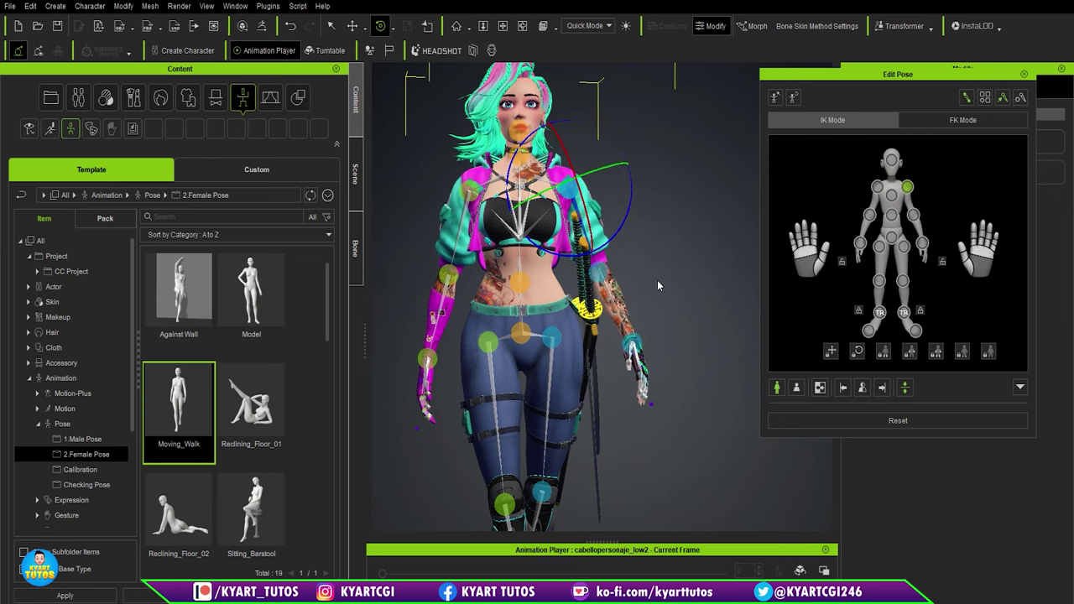
- Check the legs from a low angle and close Edit Pose
{"action": "middle_click_drag", "start_coordinate": [658, 302], "coordinate": [668, 139], "text": "alt"}
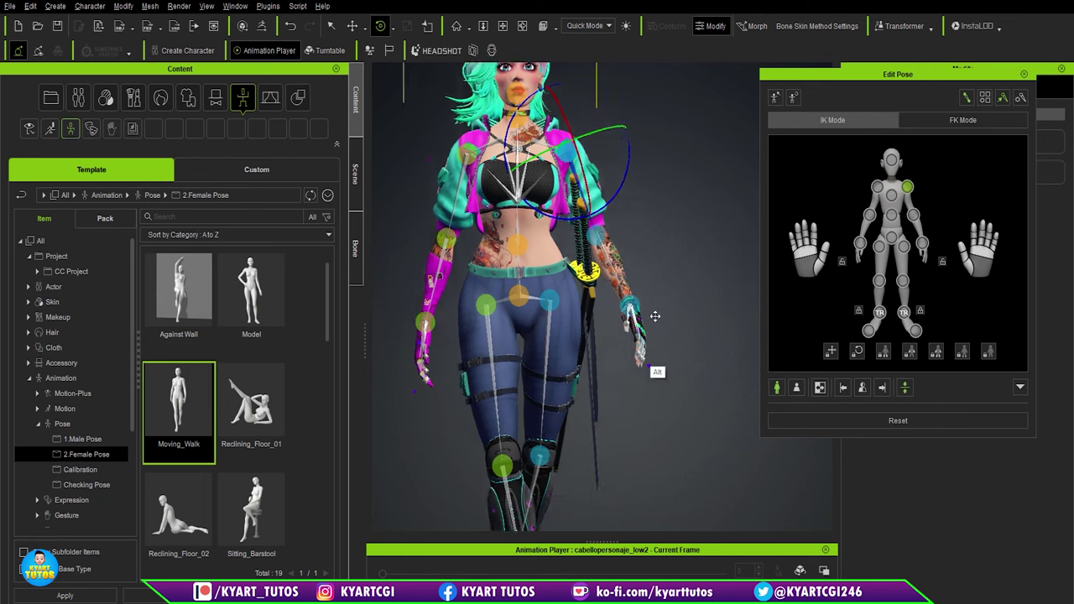
{"action": "mouse_move", "coordinate": [668, 140]}
{"action": "left_mouse_down", "text": "alt"}
{"action": "mouse_move", "coordinate": [567, 284]}
{"action": "mouse_move", "coordinate": [267, 198]}
{"action": "mouse_move", "coordinate": [868, 122]}
{"action": "left_mouse_up", "text": "alt"}
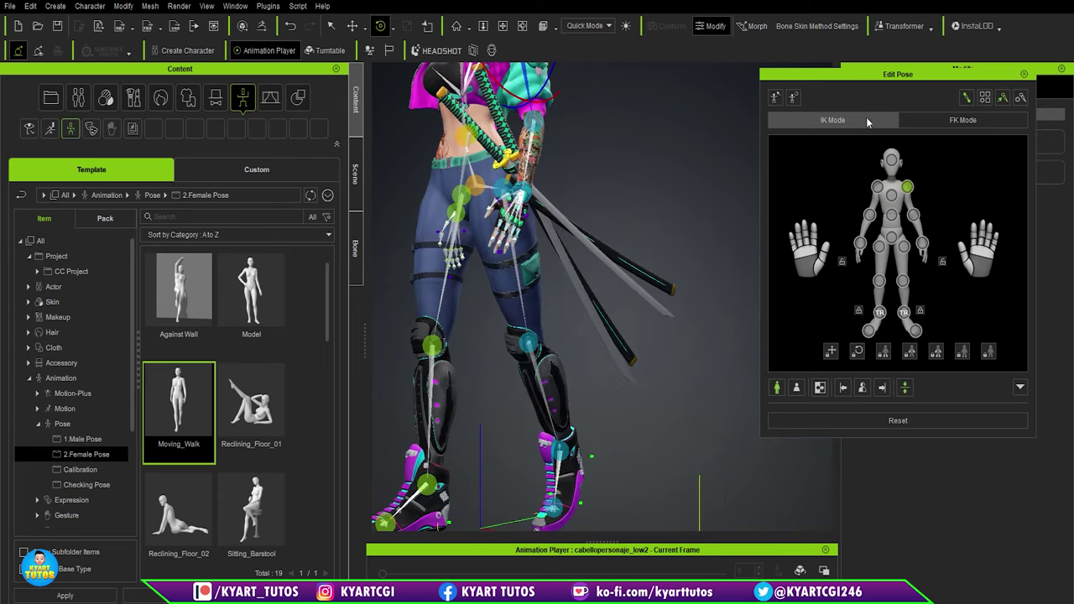
{"action": "left_click", "coordinate": [1025, 74]}
{"action": "mouse_move", "coordinate": [643, 215]}
{"action": "left_mouse_down", "text": "alt"}
{"action": "mouse_move", "coordinate": [671, 282]}
{"action": "mouse_move", "coordinate": [630, 304]}
{"action": "mouse_move", "coordinate": [765, 247]}
{"action": "mouse_move", "coordinate": [630, 286]}
{"action": "mouse_move", "coordinate": [688, 254]}
{"action": "mouse_move", "coordinate": [688, 297]}
{"action": "mouse_move", "coordinate": [670, 304]}
{"action": "mouse_move", "coordinate": [358, 295]}
{"action": "mouse_move", "coordinate": [324, 354]}
{"action": "mouse_move", "coordinate": [546, 227]}
{"action": "mouse_move", "coordinate": [710, 168]}
{"action": "mouse_move", "coordinate": [598, 262]}
{"action": "mouse_move", "coordinate": [431, 307]}
{"action": "mouse_move", "coordinate": [622, 337]}
{"action": "left_mouse_up", "text": "alt"}
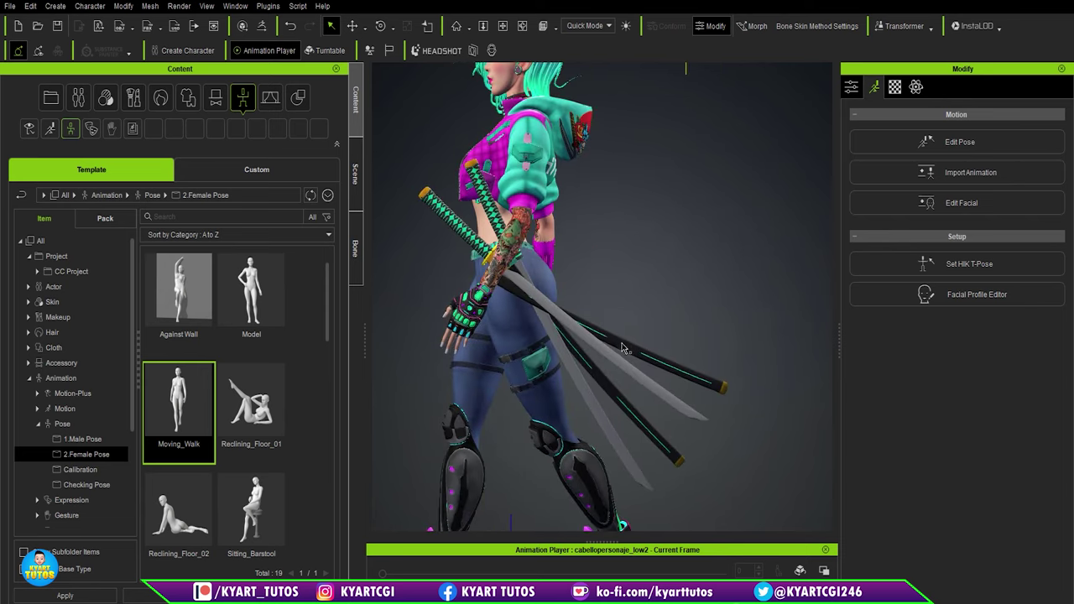
- Select the swords prop and try sliding it right, then undo the move
{"action": "left_click", "coordinate": [621, 347]}
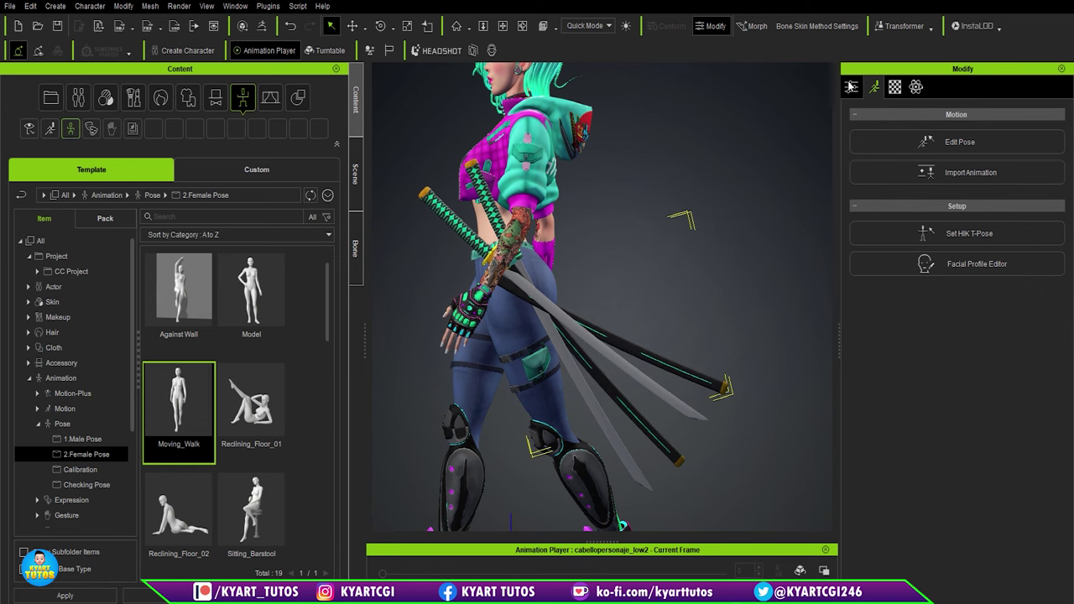
{"action": "left_click", "coordinate": [851, 86]}
{"action": "left_click_drag", "start_coordinate": [1070, 328], "coordinate": [1069, 587]}
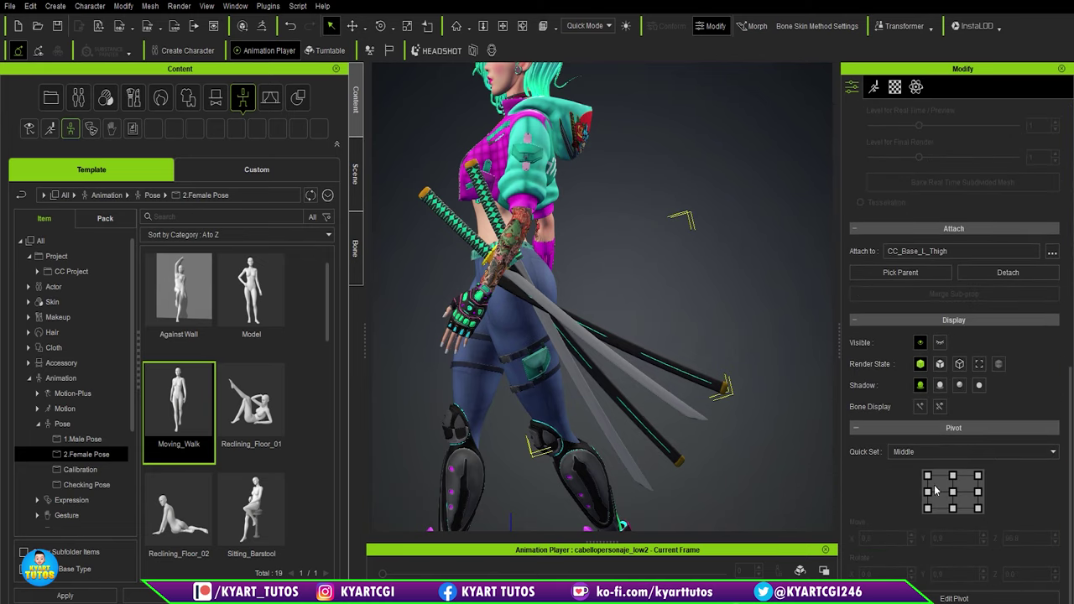
{"action": "key", "text": "w"}
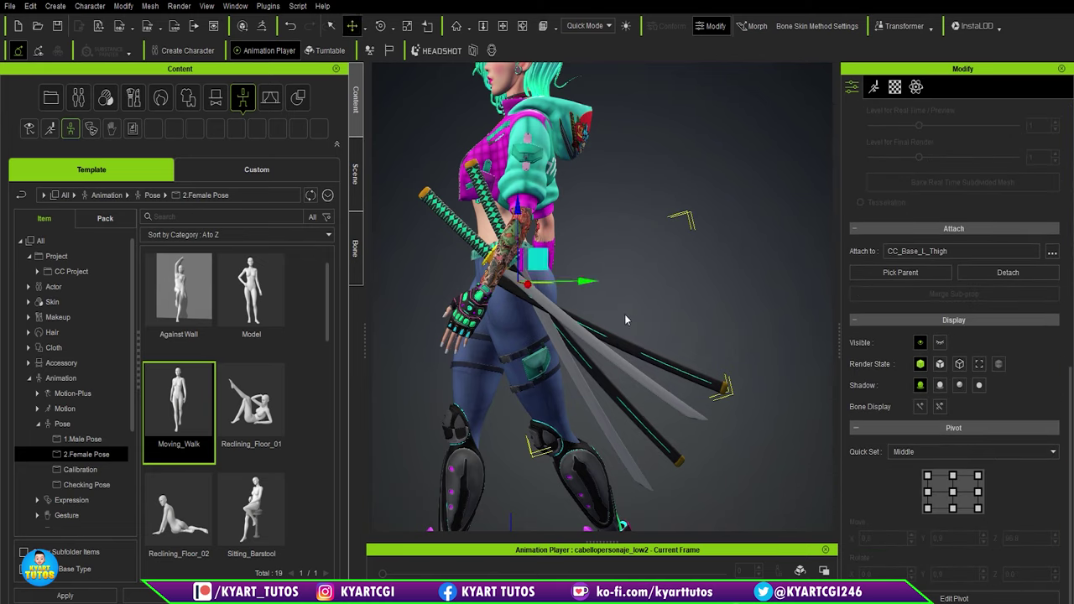
{"action": "mouse_move", "coordinate": [625, 314]}
{"action": "left_mouse_down", "text": "alt"}
{"action": "mouse_move", "coordinate": [793, 305]}
{"action": "mouse_move", "coordinate": [647, 336]}
{"action": "left_mouse_up", "text": "alt"}
{"action": "right_click_drag", "start_coordinate": [647, 336], "coordinate": [720, 215], "text": "alt"}
{"action": "mouse_move", "coordinate": [721, 215]}
{"action": "left_mouse_down", "text": "alt"}
{"action": "mouse_move", "coordinate": [576, 352]}
{"action": "mouse_move", "coordinate": [836, 174]}
{"action": "mouse_move", "coordinate": [858, 181]}
{"action": "mouse_move", "coordinate": [629, 237]}
{"action": "left_mouse_up", "text": "alt"}
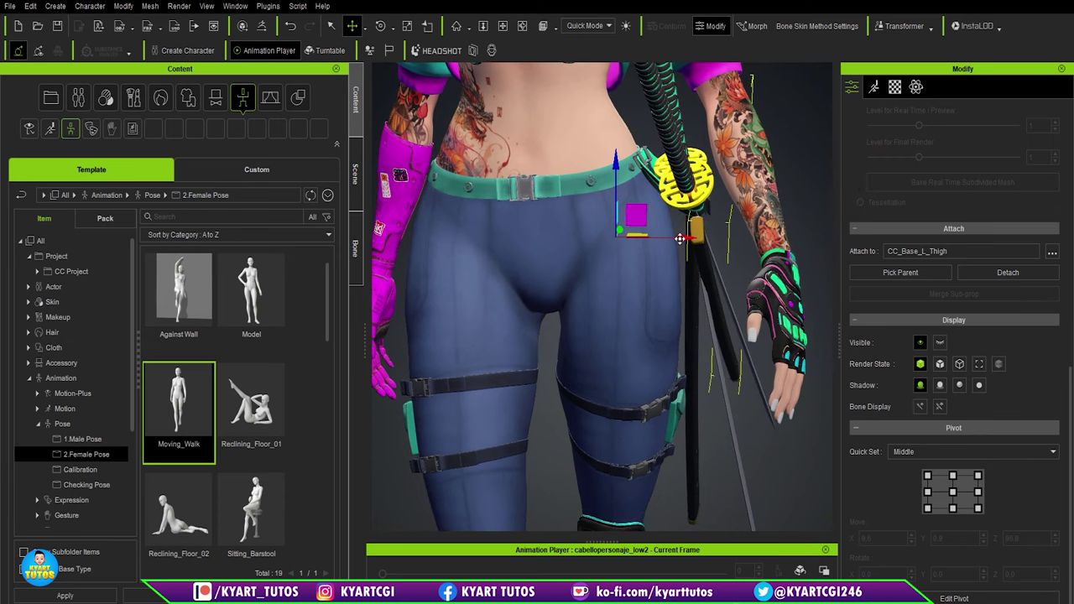
{"action": "left_click_drag", "start_coordinate": [680, 239], "coordinate": [709, 241]}
{"action": "key", "text": "ctrl+z"}
- Move the katana's pivot to X 20.5 and finish pivot editing
{"action": "left_click", "coordinate": [948, 599]}
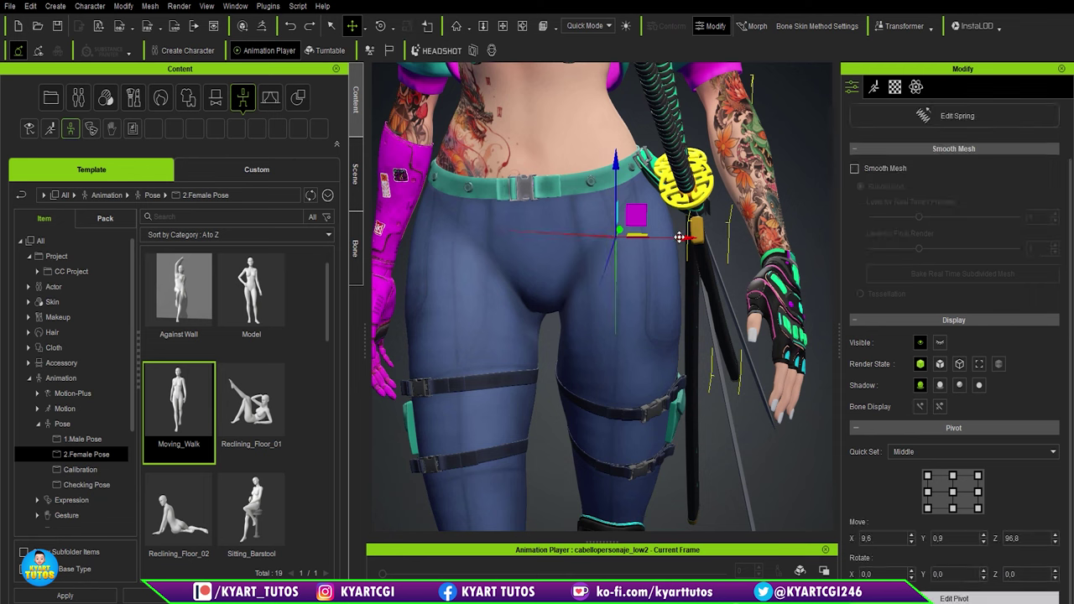
{"action": "left_click_drag", "start_coordinate": [679, 237], "coordinate": [756, 244]}
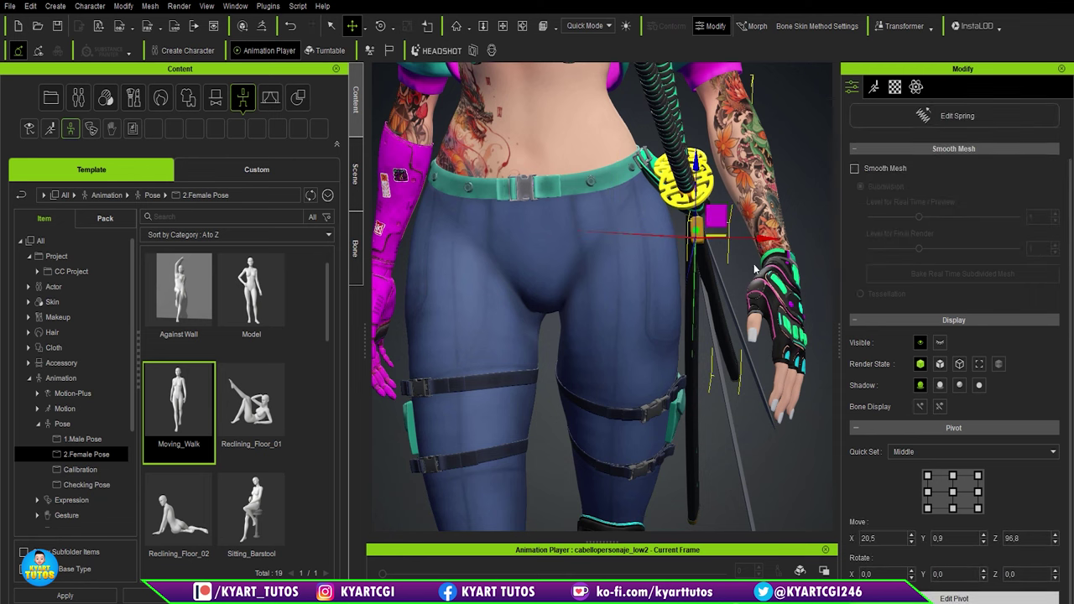
{"action": "left_click", "coordinate": [955, 599]}
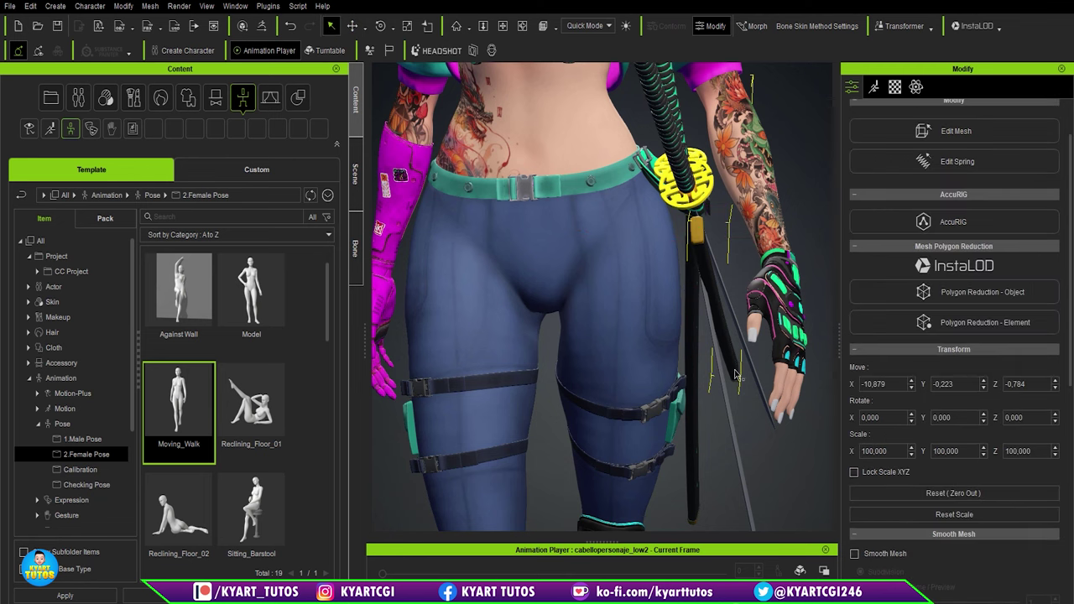
{"action": "key", "text": "w"}
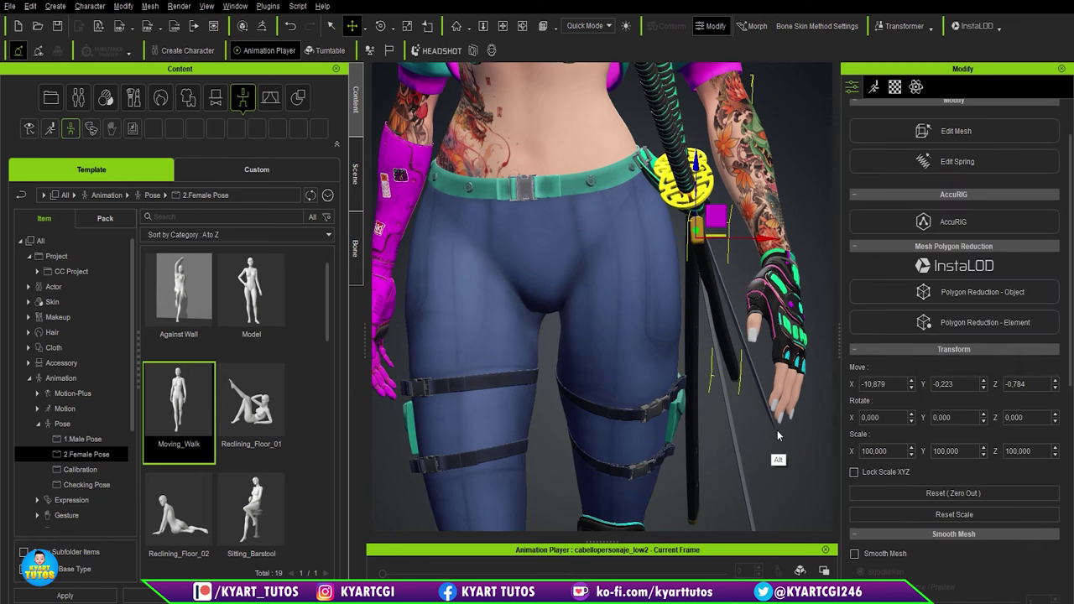
{"action": "mouse_move", "coordinate": [770, 438]}
{"action": "left_mouse_down", "text": "alt"}
{"action": "mouse_move", "coordinate": [390, 392]}
{"action": "mouse_move", "coordinate": [487, 302]}
{"action": "mouse_move", "coordinate": [684, 285]}
{"action": "mouse_move", "coordinate": [709, 383]}
{"action": "mouse_move", "coordinate": [616, 448]}
{"action": "mouse_move", "coordinate": [647, 456]}
{"action": "mouse_move", "coordinate": [613, 210]}
{"action": "mouse_move", "coordinate": [709, 256]}
{"action": "mouse_move", "coordinate": [638, 218]}
{"action": "mouse_move", "coordinate": [594, 170]}
{"action": "mouse_move", "coordinate": [660, 285]}
{"action": "mouse_move", "coordinate": [609, 248]}
{"action": "mouse_move", "coordinate": [672, 181]}
{"action": "mouse_move", "coordinate": [669, 310]}
{"action": "left_mouse_up", "text": "alt"}
- Adjust the rotation of the katana guard and the fundakatana1_low1 sheath
{"action": "left_click", "coordinate": [354, 172]}
{"action": "key", "text": "e"}
{"action": "key", "text": "q"}
{"action": "left_click", "coordinate": [661, 284]}
{"action": "key", "text": "e"}
{"action": "key", "text": "q"}
{"action": "left_click", "coordinate": [670, 310]}
{"action": "scroll", "coordinate": [670, 311], "scroll_direction": "down", "scroll_amount": 5}
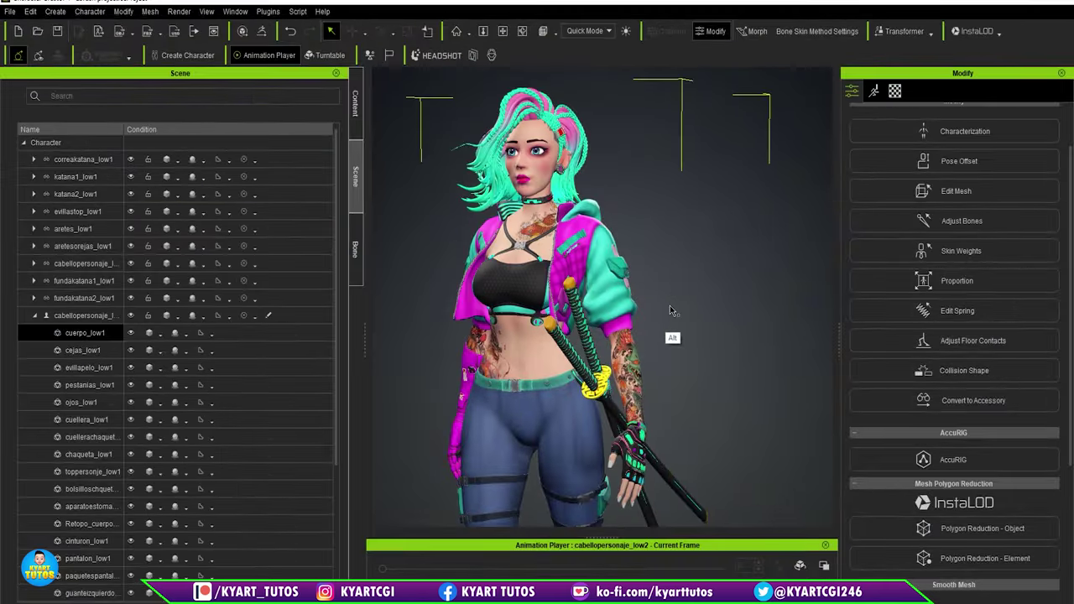
{"action": "scroll", "coordinate": [670, 311], "scroll_direction": "up", "scroll_amount": 3}
{"action": "middle_click_drag", "start_coordinate": [669, 310], "coordinate": [691, 236], "text": "alt"}
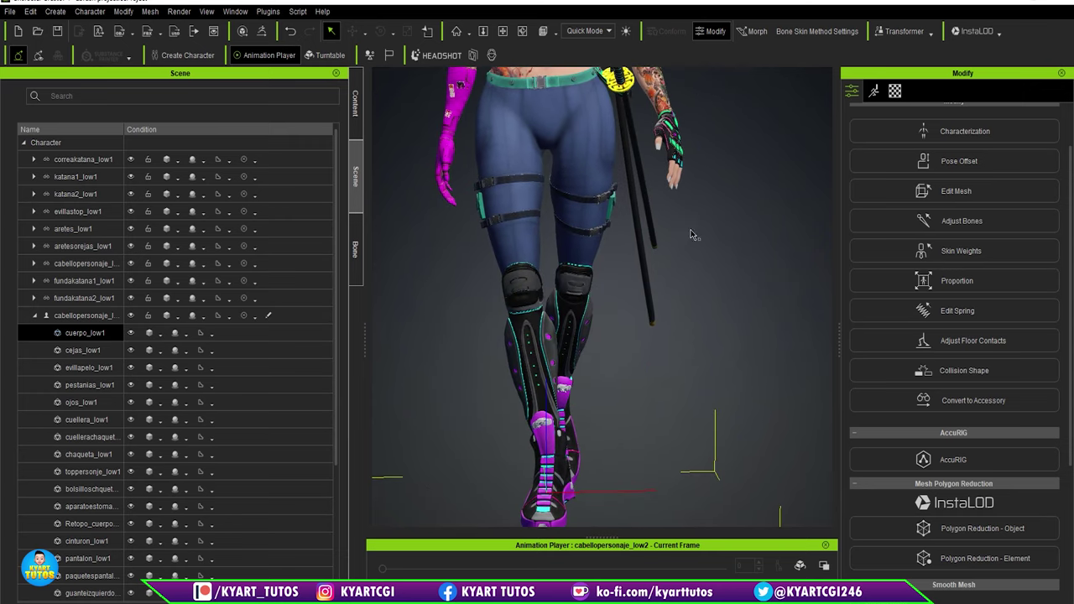
- Save the character's current pose as custom pose 'pose7' in Content > Custom
{"action": "left_click", "coordinate": [355, 105]}
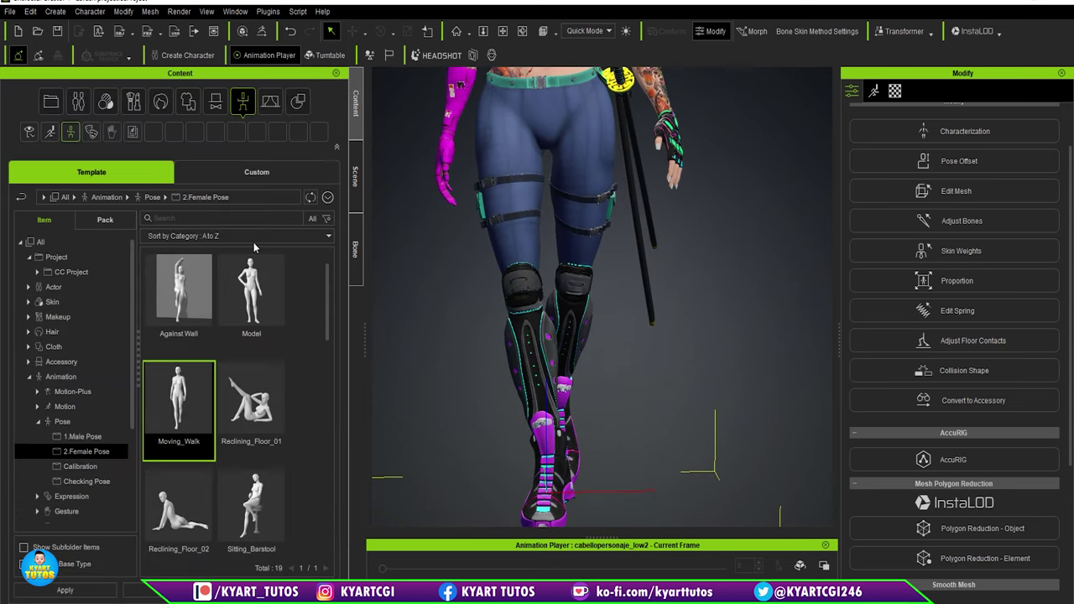
{"action": "left_click", "coordinate": [246, 172]}
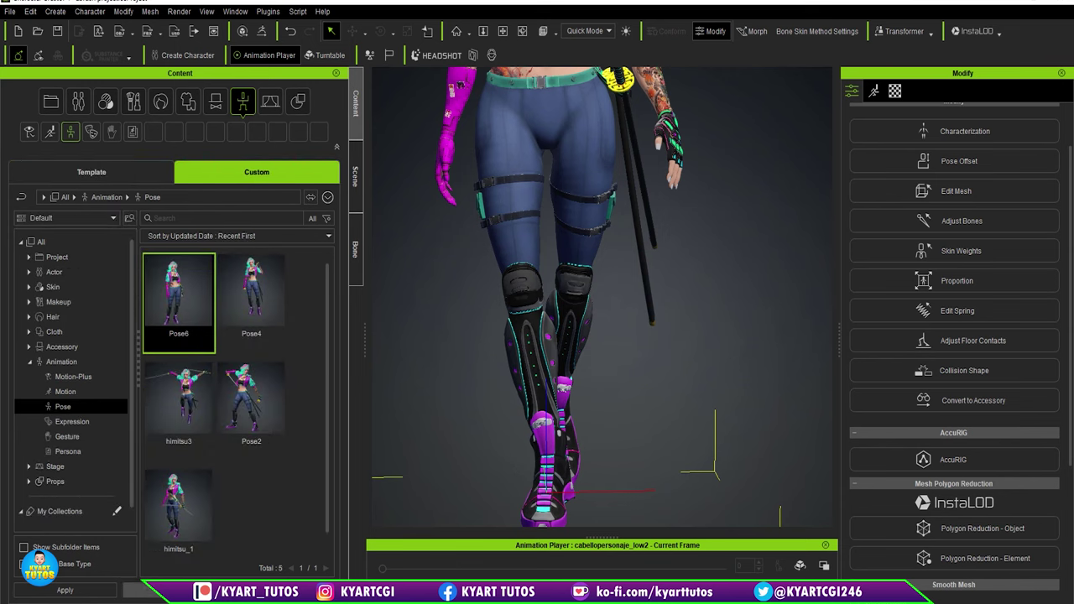
{"action": "left_click", "coordinate": [141, 590]}
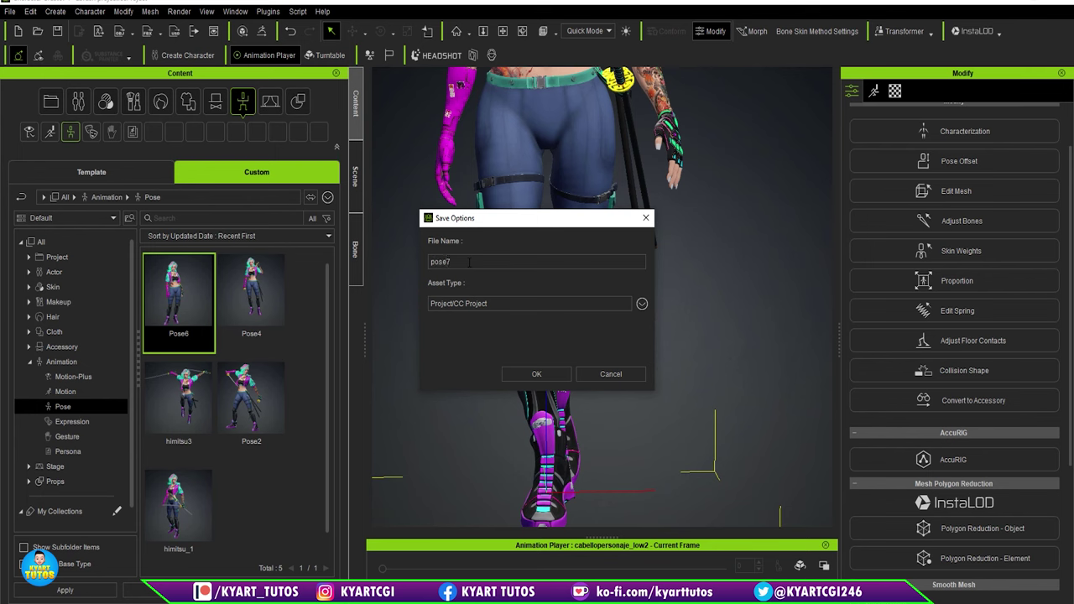
{"action": "left_click", "coordinate": [546, 376]}
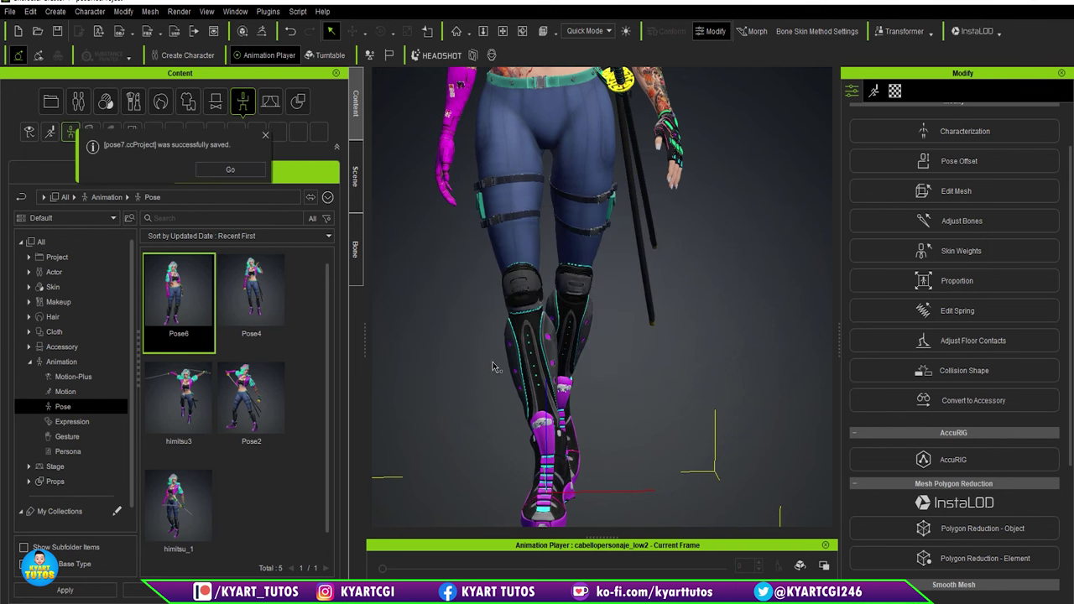
{"action": "mouse_move", "coordinate": [724, 228]}
{"action": "right_mouse_down", "text": "alt"}
{"action": "mouse_move", "coordinate": [687, 354]}
{"action": "mouse_move", "coordinate": [688, 288]}
{"action": "mouse_move", "coordinate": [704, 249]}
{"action": "right_mouse_up", "text": "alt"}
{"action": "scroll", "coordinate": [704, 249], "scroll_direction": "up", "scroll_amount": 2}
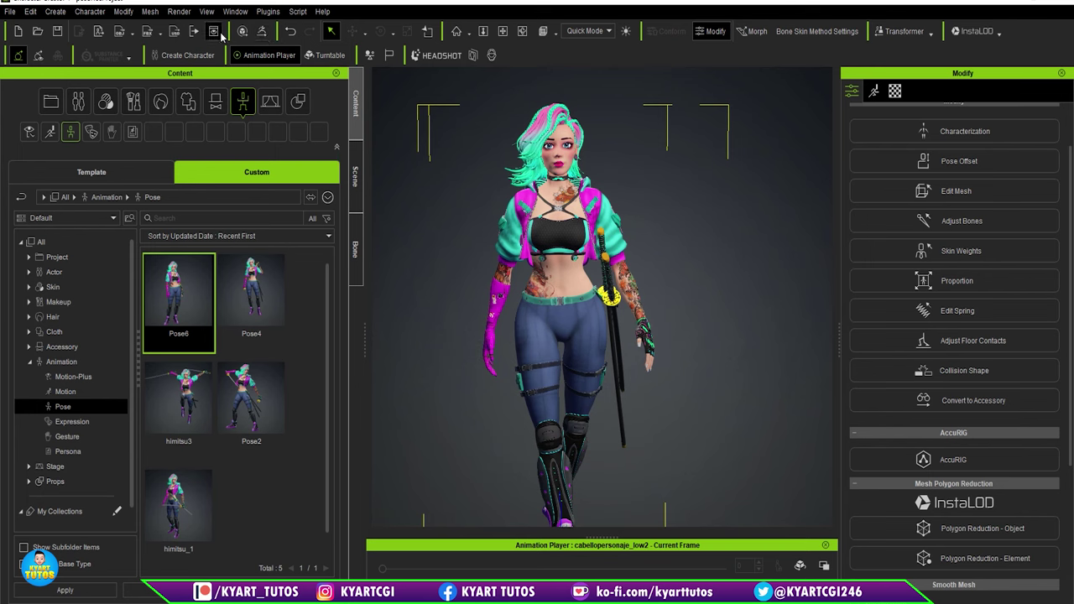
{"action": "left_click", "coordinate": [271, 12]}
{"action": "mouse_move", "coordinate": [303, 104]}
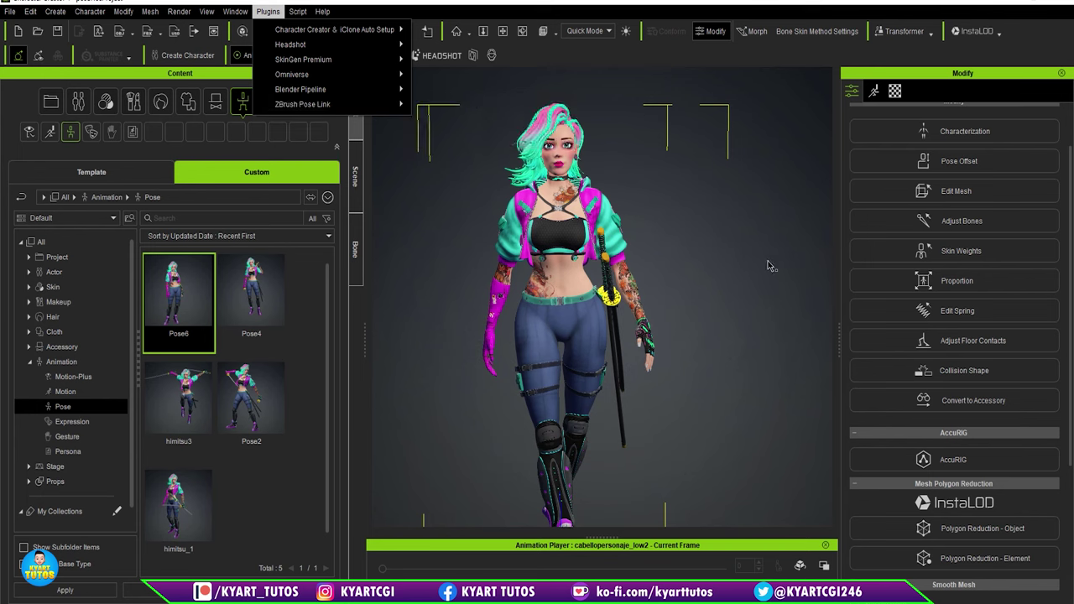
- Select cabellopersonaje_low2 in the Scene tree and send its pose to ZBrush Pose Tools
{"action": "left_click", "coordinate": [357, 177]}
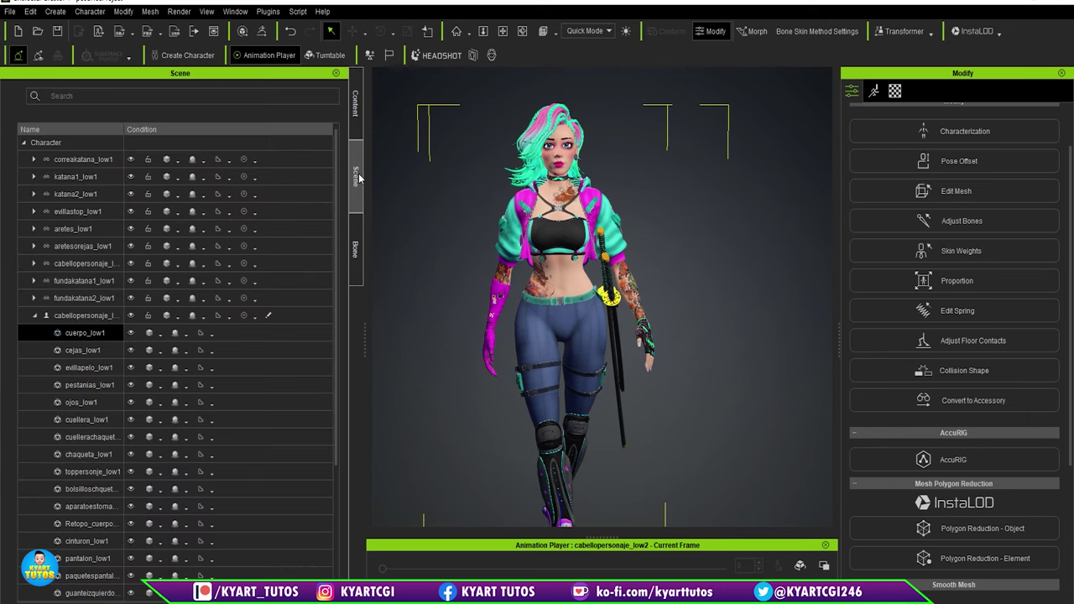
{"action": "left_click", "coordinate": [80, 315]}
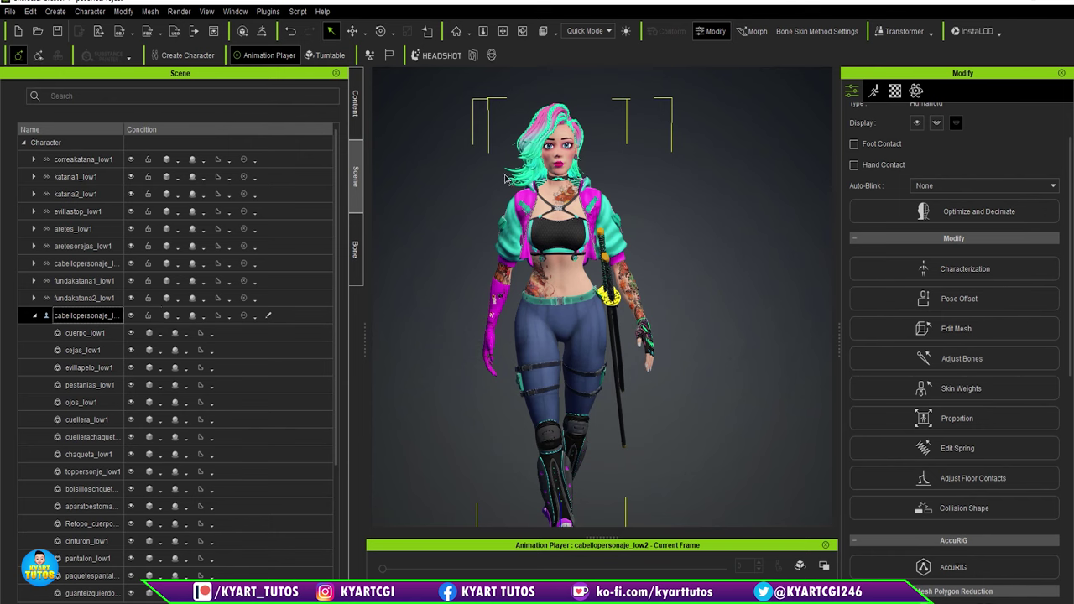
{"action": "left_click", "coordinate": [268, 11]}
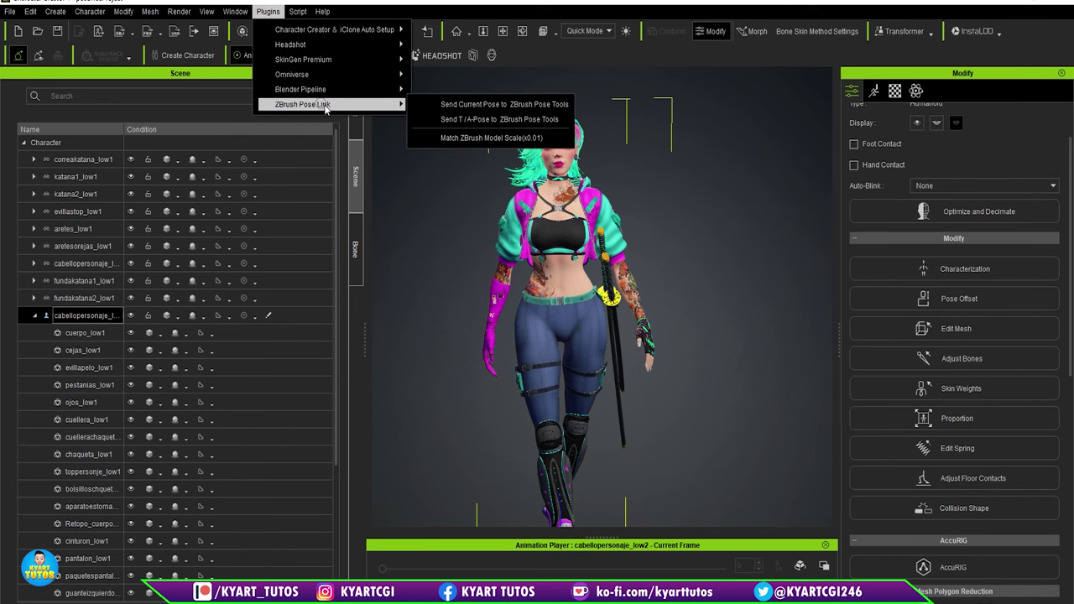
{"action": "left_click", "coordinate": [527, 105]}
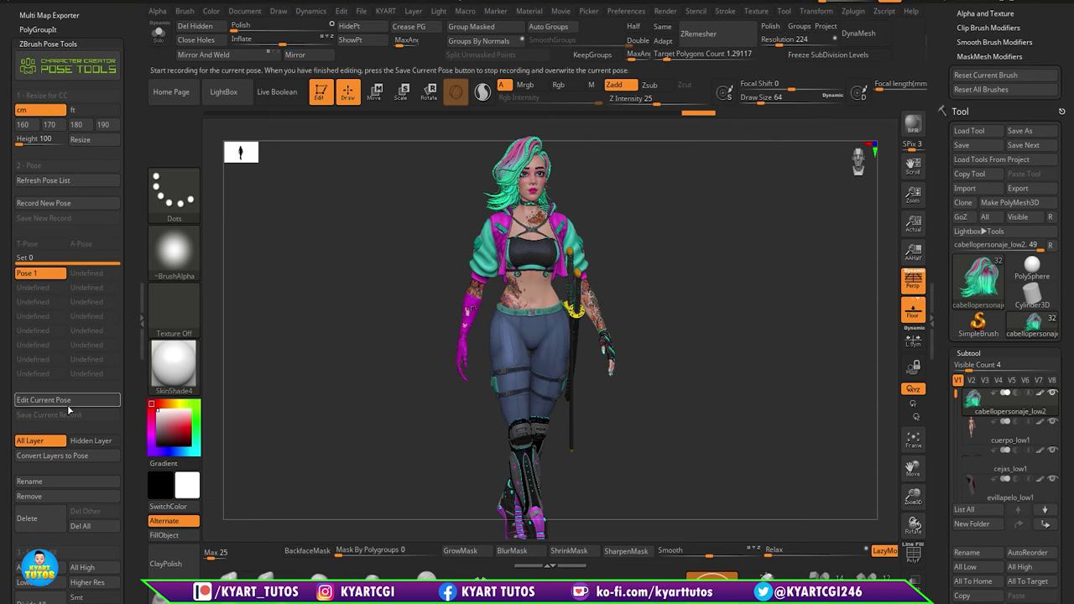
- Rename the received pose to 'himitsu1' and save the ZBrush project with Ctrl+S
{"action": "left_click", "coordinate": [72, 485]}
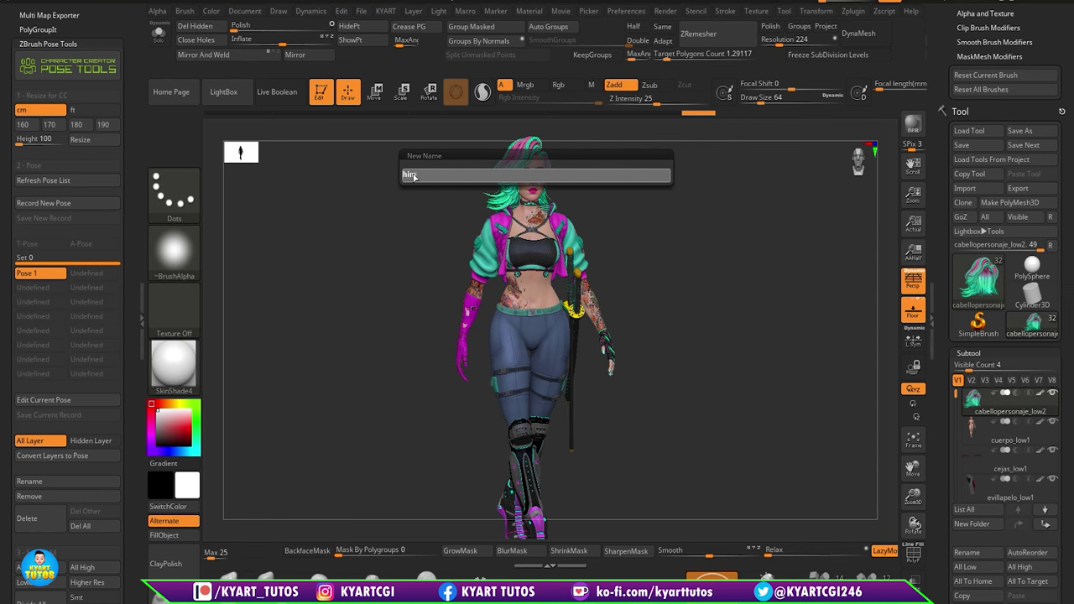
{"action": "type", "text": "itsu1"}
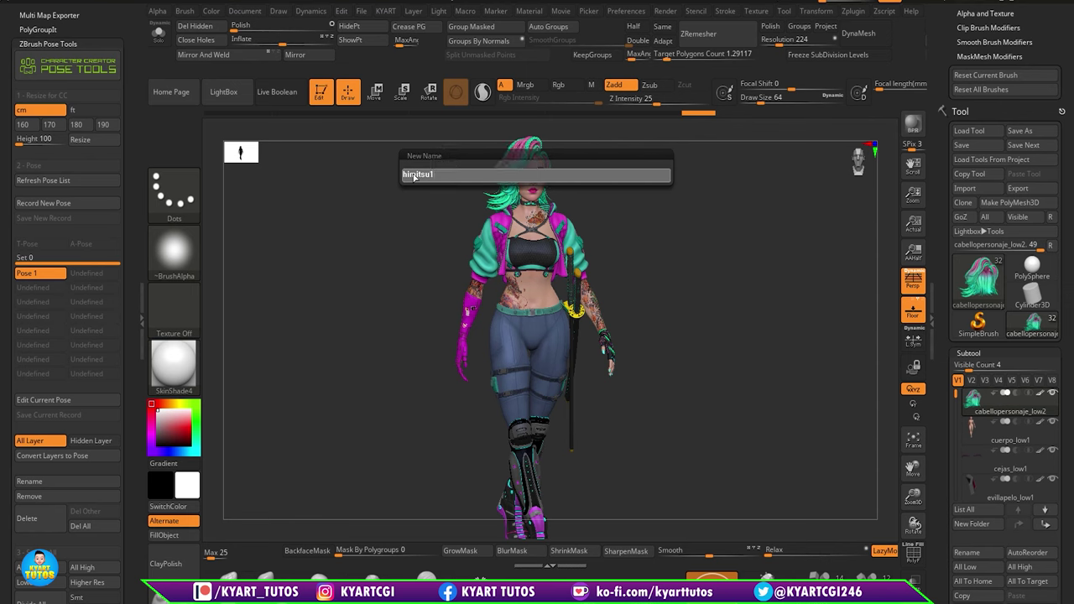
{"action": "key", "text": "Return"}
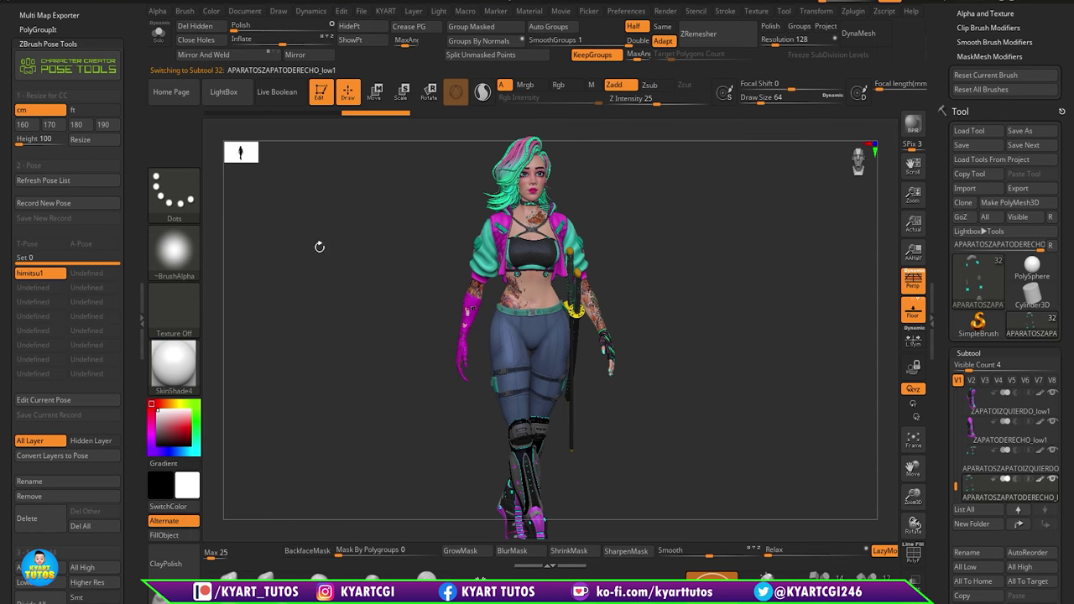
{"action": "key", "text": "ctrl+s"}
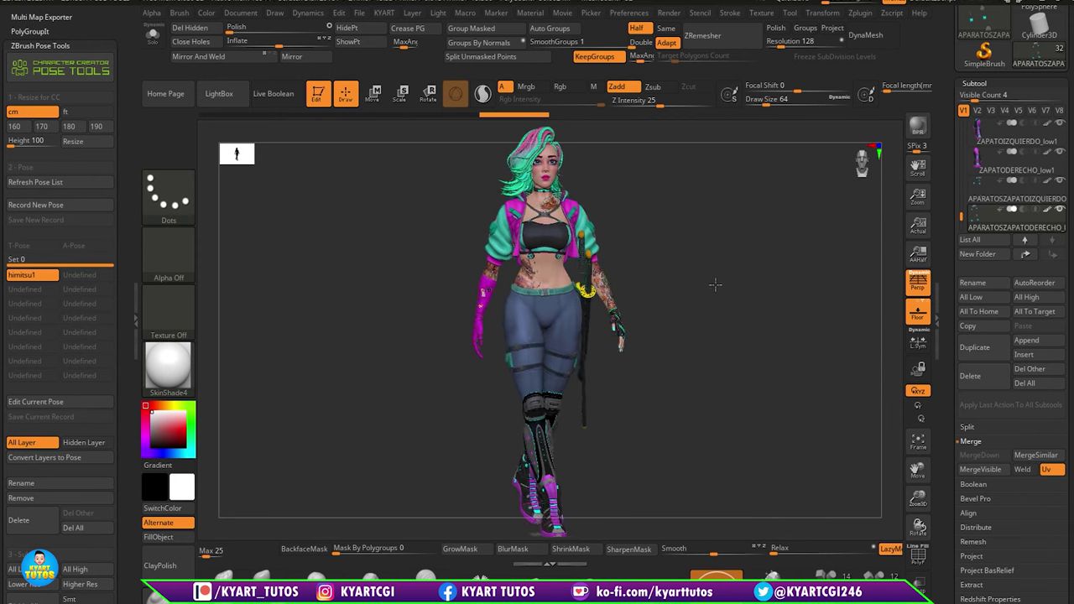
{"action": "mouse_move", "coordinate": [690, 299]}
{"action": "left_mouse_down"}
{"action": "mouse_move", "coordinate": [675, 338]}
{"action": "mouse_move", "coordinate": [755, 388]}
{"action": "left_mouse_up"}
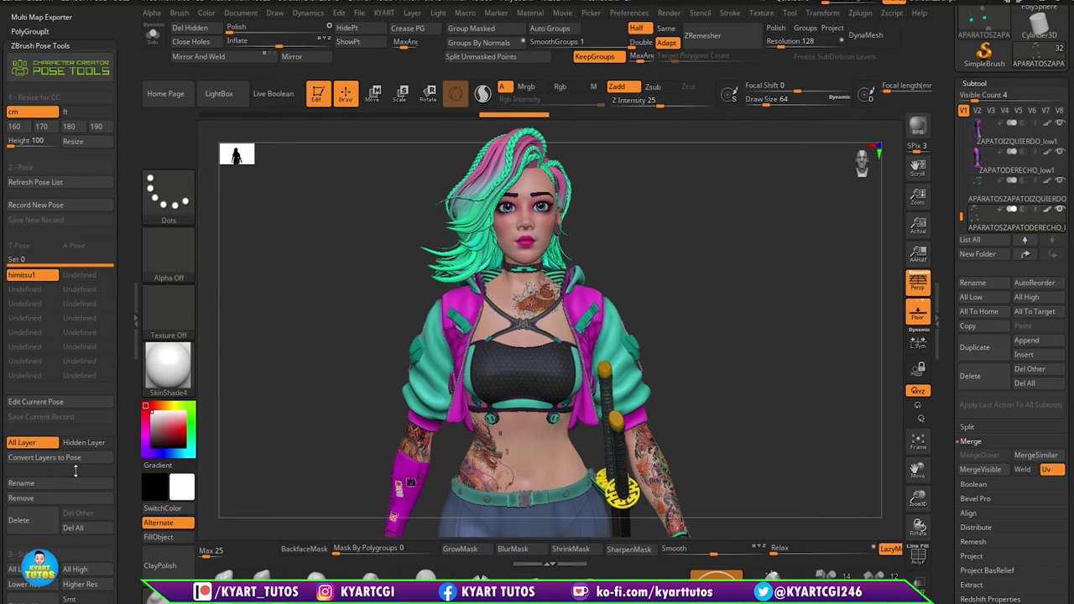
- Start editing the himitsu1 pose and collapse the Pose Tools tray
{"action": "left_click", "coordinate": [61, 404]}
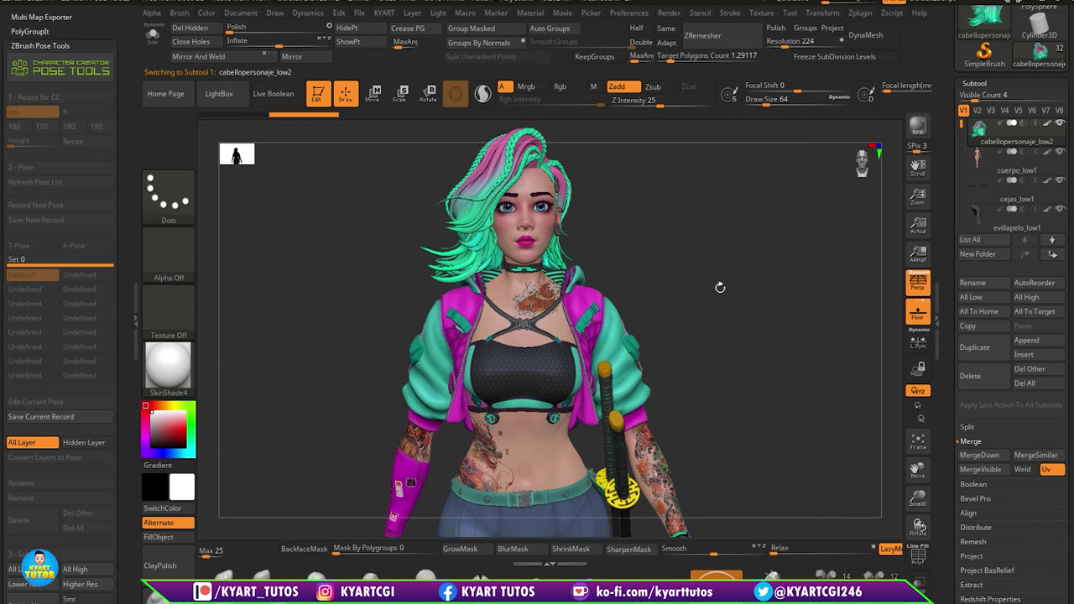
{"action": "mouse_move", "coordinate": [720, 288]}
{"action": "left_mouse_down"}
{"action": "mouse_move", "coordinate": [786, 295]}
{"action": "mouse_move", "coordinate": [715, 294]}
{"action": "mouse_move", "coordinate": [756, 300]}
{"action": "mouse_move", "coordinate": [564, 241]}
{"action": "left_mouse_up"}
{"action": "scroll", "coordinate": [755, 285], "scroll_direction": "up", "scroll_amount": 5}
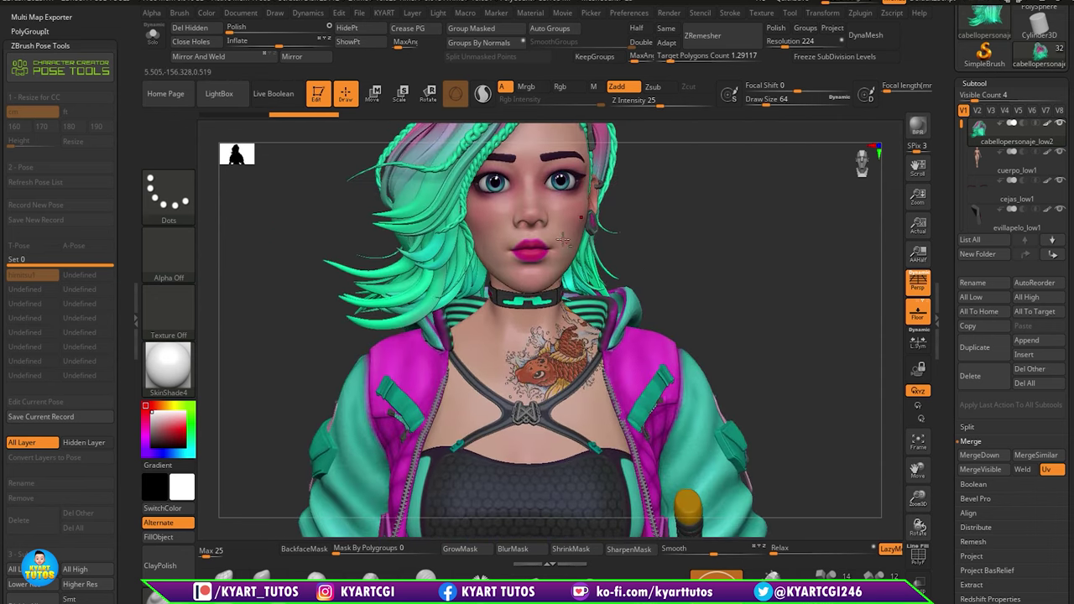
{"action": "left_click", "coordinate": [134, 317]}
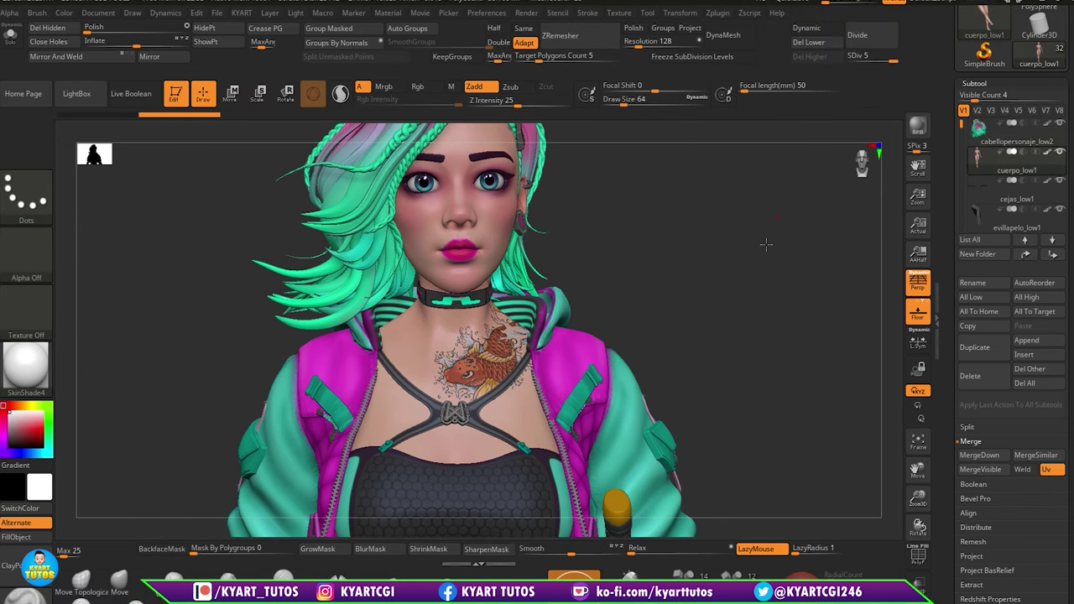
{"action": "left_click_drag", "start_coordinate": [766, 244], "coordinate": [758, 278]}
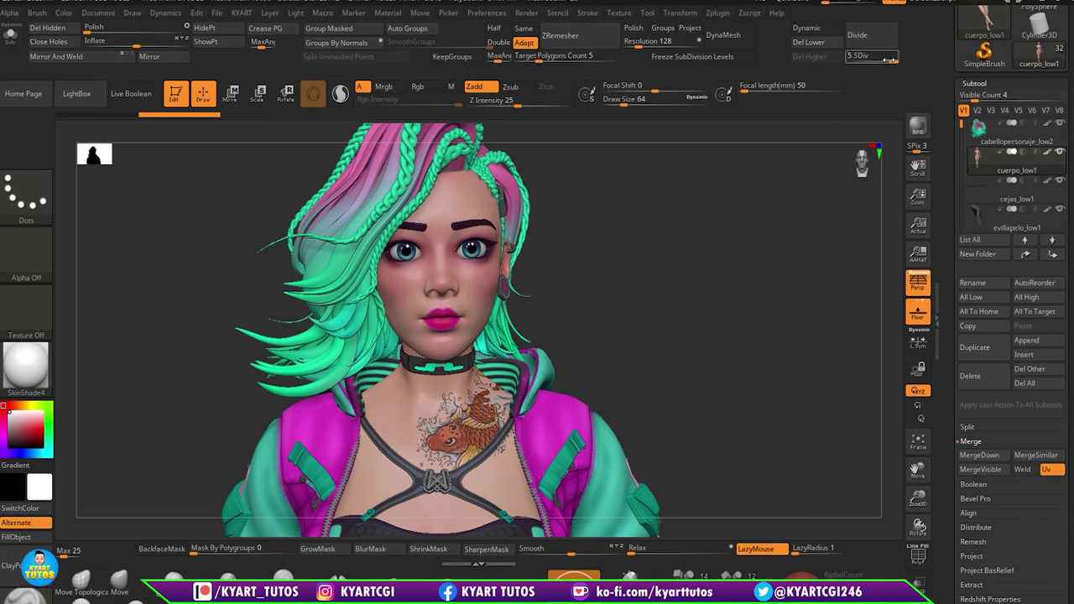
- At lowest SDiv, pull the right mouth corner into a smirk, then restore highest SDiv
{"action": "left_click_drag", "start_coordinate": [885, 58], "coordinate": [874, 59]}
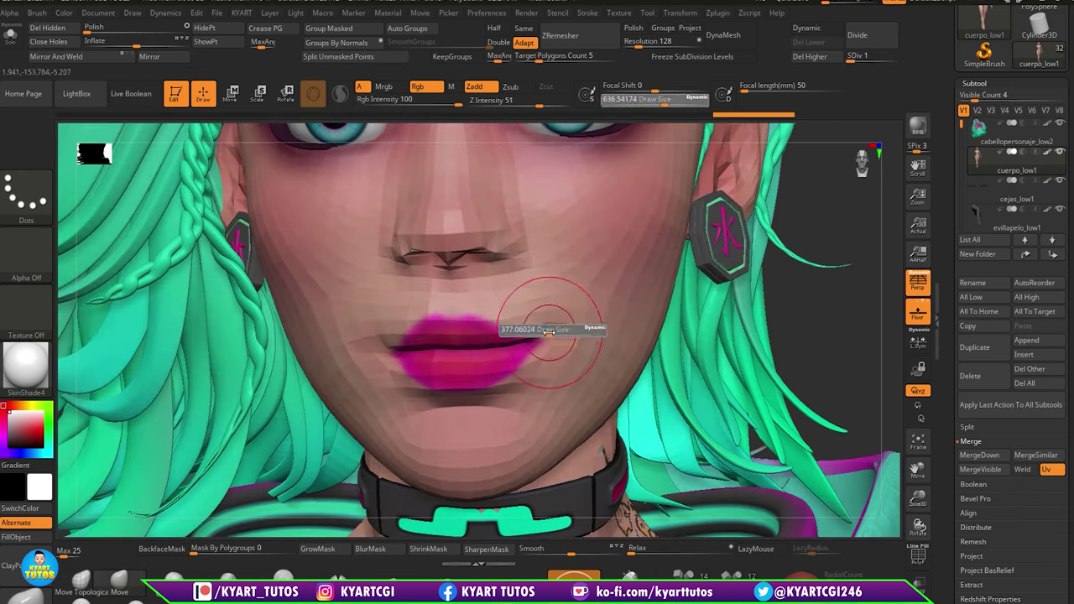
{"action": "left_click_drag", "start_coordinate": [537, 336], "coordinate": [586, 304]}
{"action": "key", "text": "d"}
{"action": "key", "text": "d"}
{"action": "key", "text": "d"}
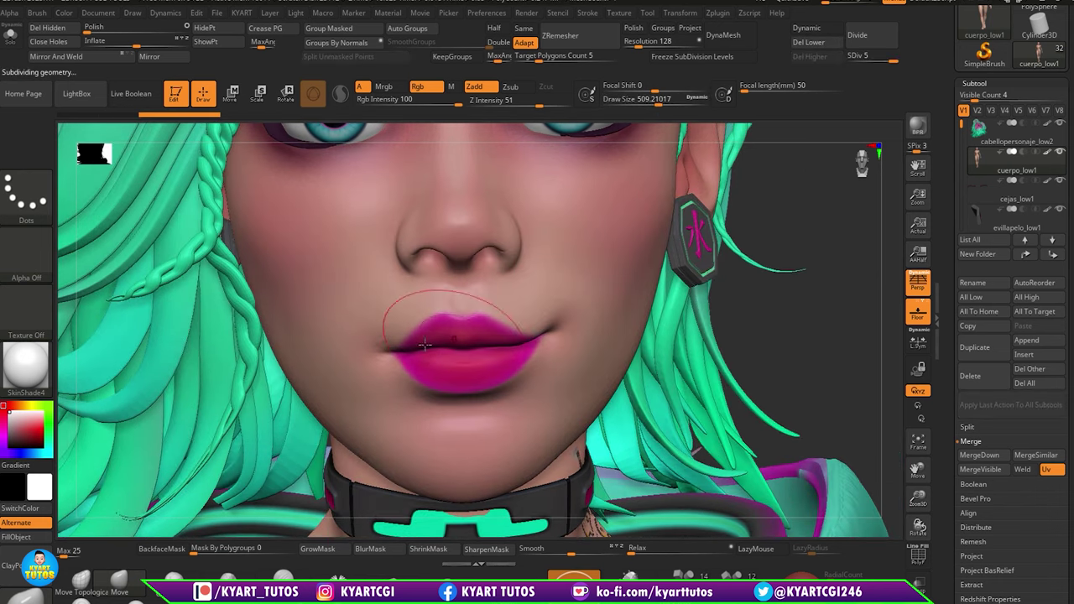
{"action": "scroll", "coordinate": [553, 351], "scroll_direction": "down", "scroll_amount": 5}
{"action": "mouse_move", "coordinate": [748, 311]}
{"action": "left_mouse_down"}
{"action": "mouse_move", "coordinate": [844, 319]}
{"action": "mouse_move", "coordinate": [773, 309]}
{"action": "left_mouse_up"}
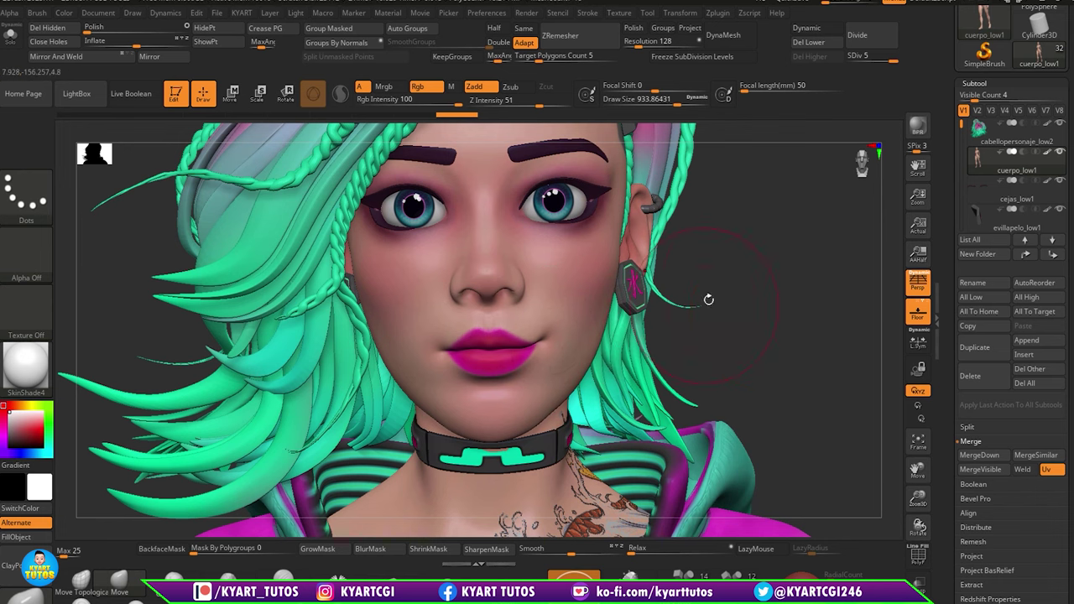
{"action": "left_click_drag", "start_coordinate": [755, 283], "coordinate": [785, 256]}
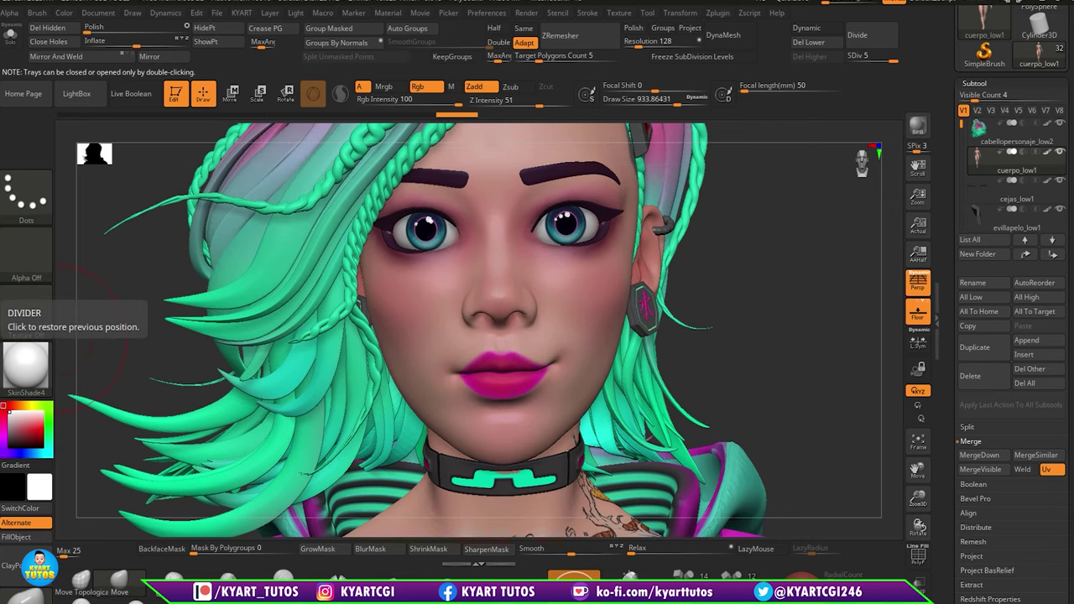
{"action": "left_click", "coordinate": [2, 323]}
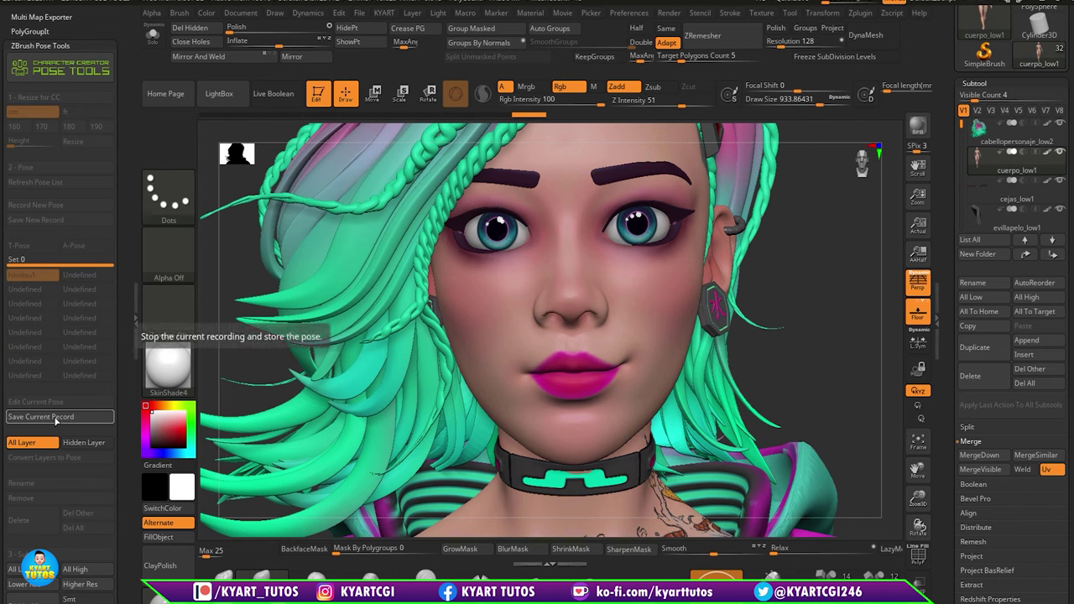
- Store the edited pose, then apply himitsu1 from the pose list to the character
{"action": "left_click", "coordinate": [63, 420]}
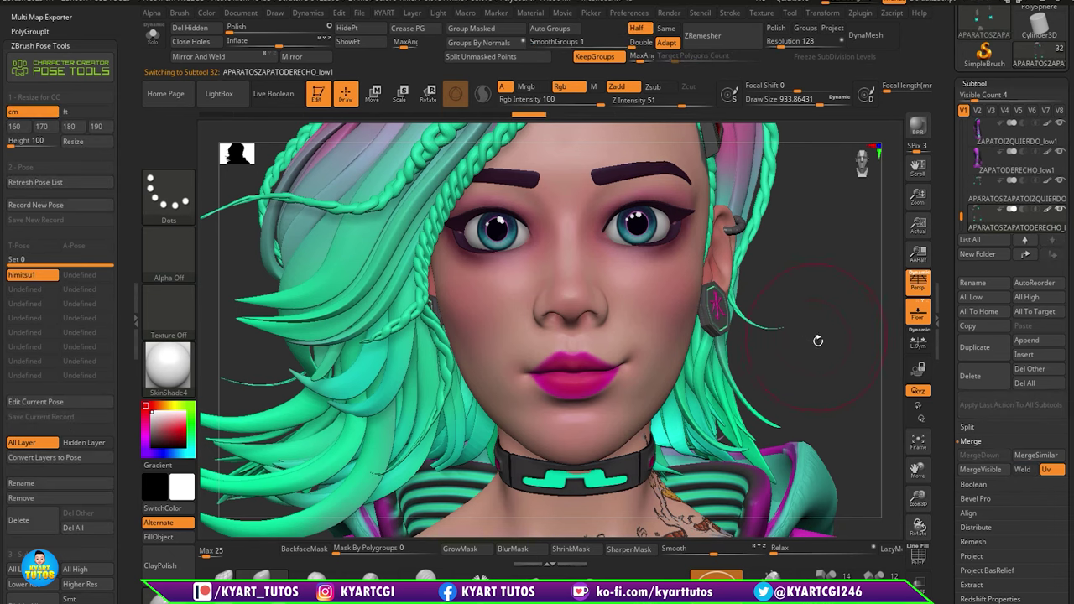
{"action": "scroll", "coordinate": [819, 341], "scroll_direction": "down", "scroll_amount": 6}
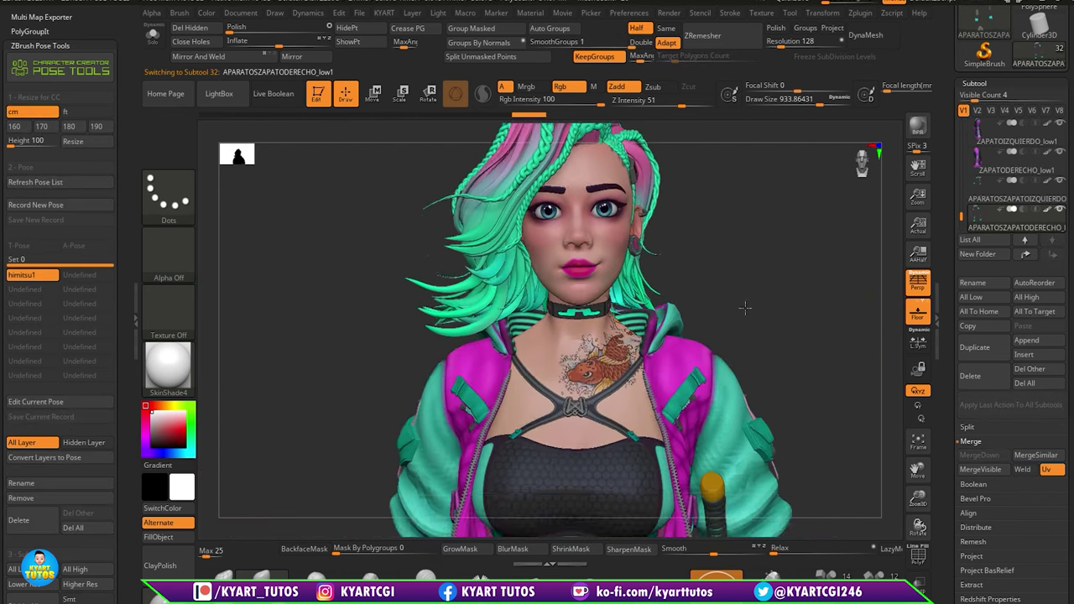
{"action": "mouse_move", "coordinate": [745, 308]}
{"action": "left_mouse_down"}
{"action": "mouse_move", "coordinate": [793, 333]}
{"action": "mouse_move", "coordinate": [777, 309]}
{"action": "left_mouse_up"}
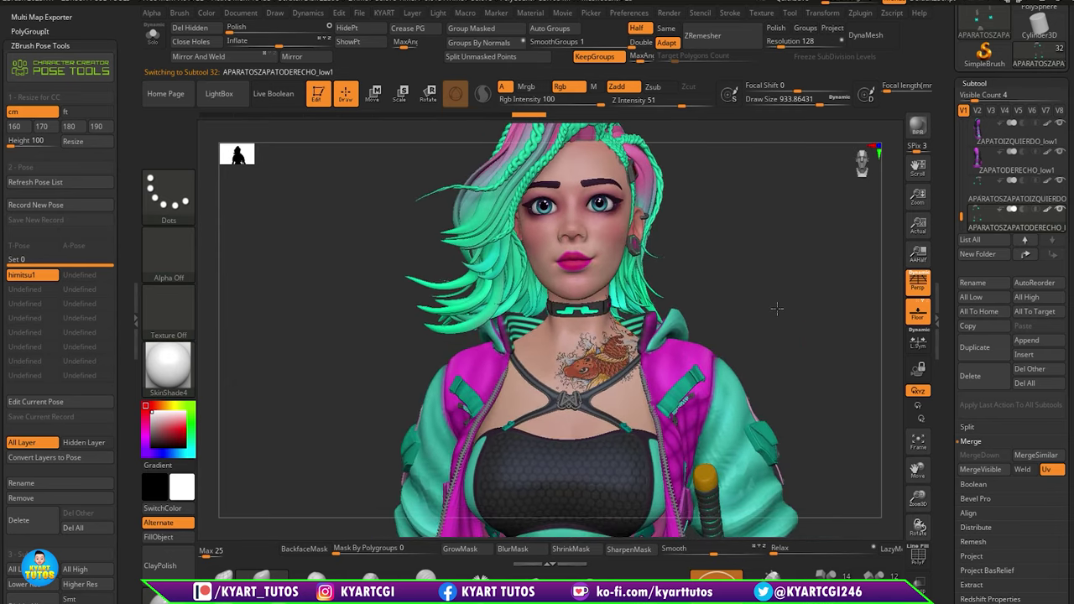
{"action": "scroll", "coordinate": [777, 309], "scroll_direction": "down", "scroll_amount": 3}
{"action": "mouse_move", "coordinate": [744, 321]}
{"action": "left_mouse_down", "text": "alt"}
{"action": "mouse_move", "coordinate": [726, 303]}
{"action": "mouse_move", "coordinate": [676, 311]}
{"action": "mouse_move", "coordinate": [735, 299]}
{"action": "mouse_move", "coordinate": [719, 308]}
{"action": "mouse_move", "coordinate": [688, 286]}
{"action": "left_mouse_up", "text": "alt"}
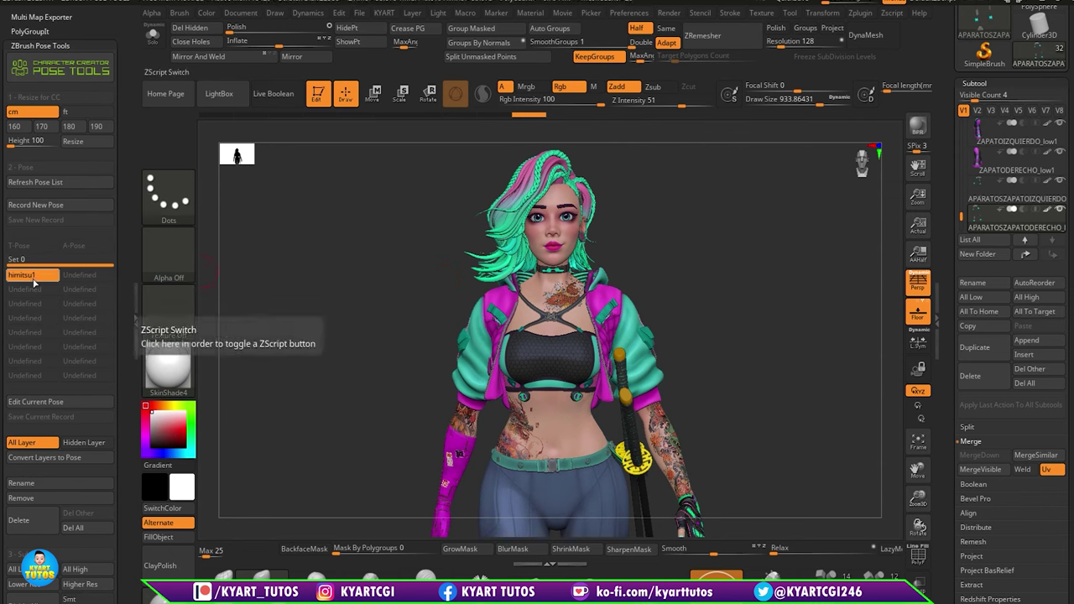
{"action": "left_click", "coordinate": [33, 278]}
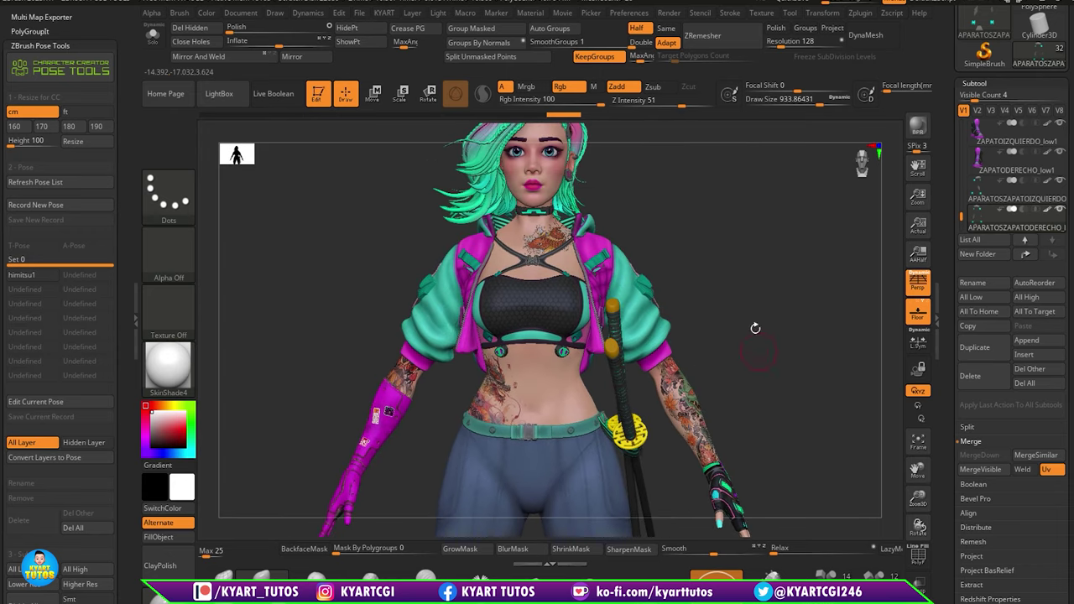
{"action": "mouse_move", "coordinate": [755, 328]}
{"action": "left_mouse_down"}
{"action": "mouse_move", "coordinate": [765, 345]}
{"action": "mouse_move", "coordinate": [675, 278]}
{"action": "left_mouse_up"}
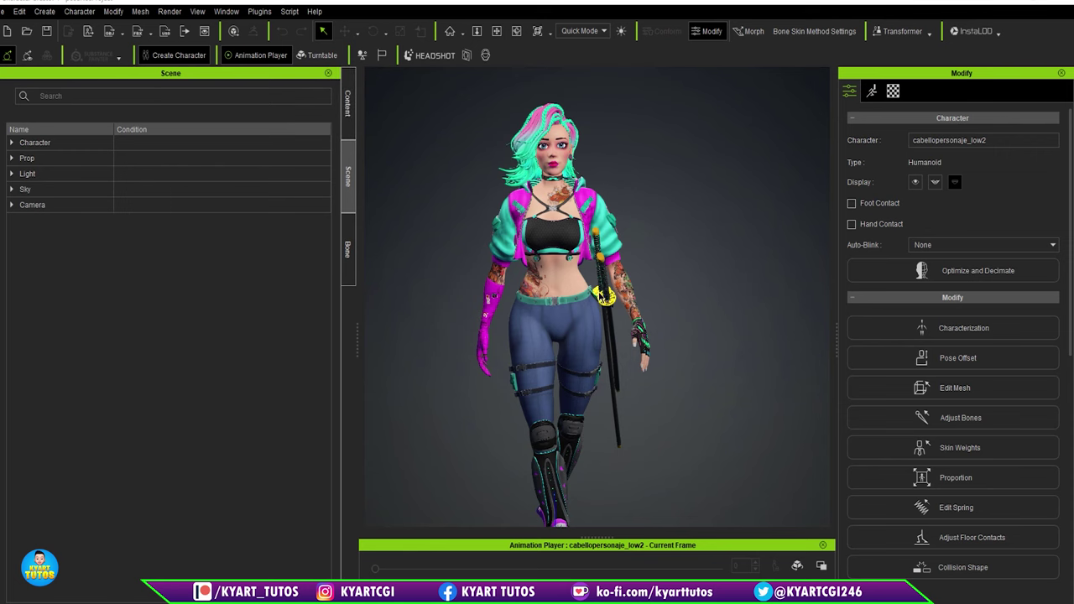
- Browse Template Actor and Animation > Pose > 1.Male Pose, then switch to the Custom library
{"action": "left_click", "coordinate": [348, 103]}
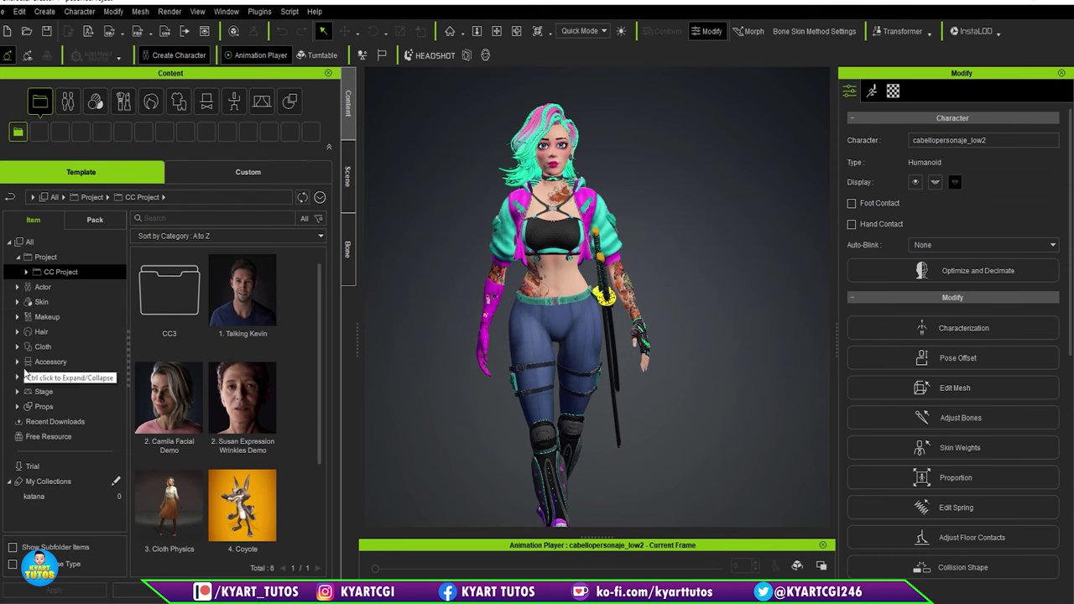
{"action": "left_click", "coordinate": [18, 288]}
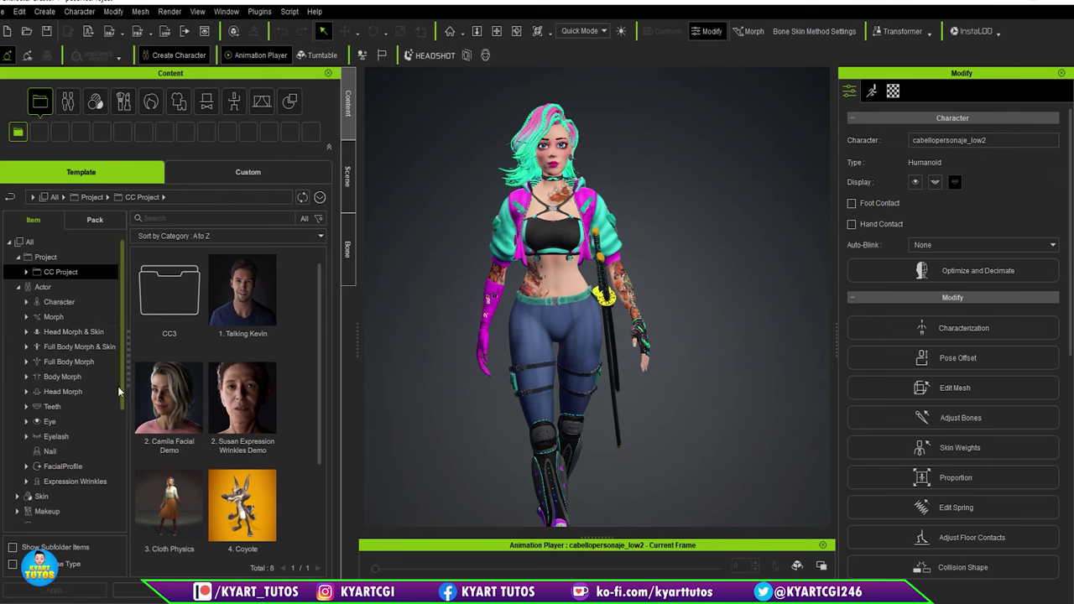
{"action": "scroll", "coordinate": [118, 403], "scroll_direction": "down", "scroll_amount": 1}
{"action": "scroll", "coordinate": [117, 415], "scroll_direction": "down", "scroll_amount": 1}
{"action": "scroll", "coordinate": [117, 428], "scroll_direction": "down", "scroll_amount": 1}
{"action": "scroll", "coordinate": [117, 441], "scroll_direction": "down", "scroll_amount": 1}
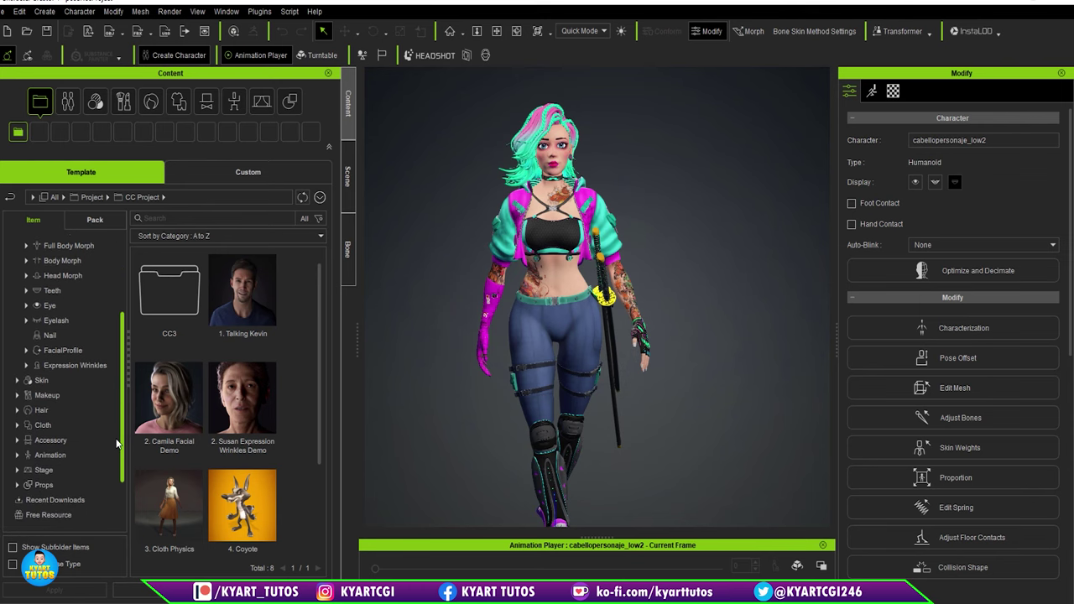
{"action": "left_click", "coordinate": [20, 455]}
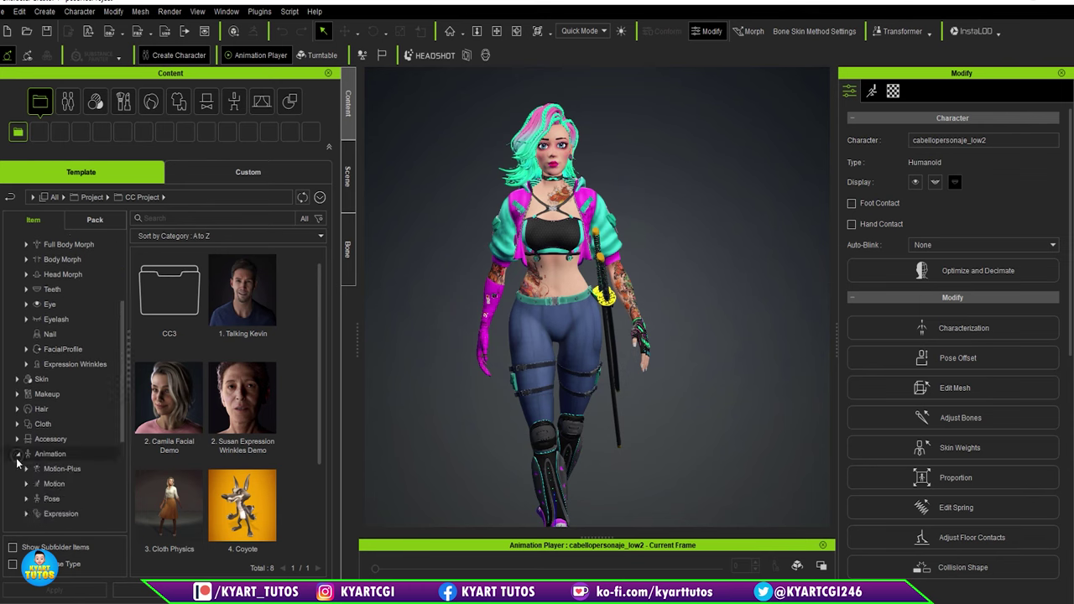
{"action": "left_click", "coordinate": [52, 500]}
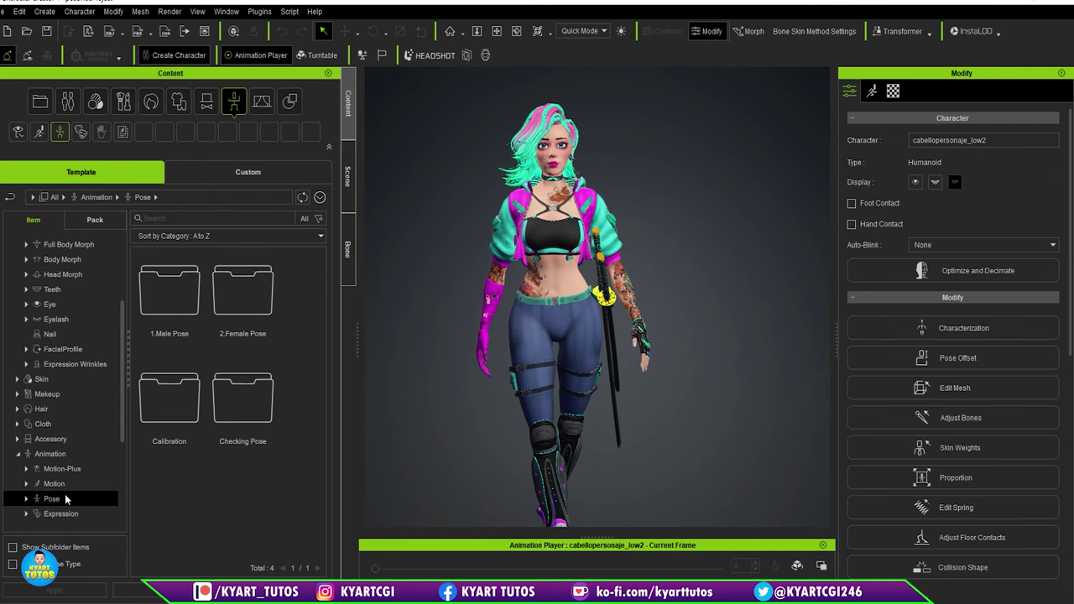
{"action": "double_click", "coordinate": [179, 311]}
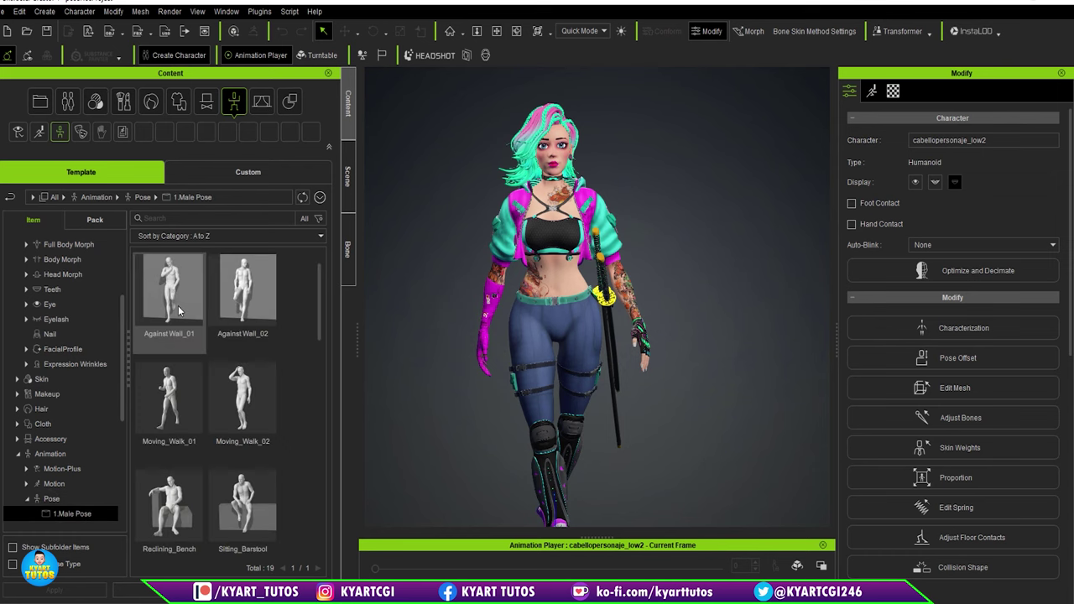
{"action": "mouse_move", "coordinate": [319, 306]}
{"action": "left_mouse_down"}
{"action": "mouse_move", "coordinate": [315, 416]}
{"action": "mouse_move", "coordinate": [296, 477]}
{"action": "left_mouse_up"}
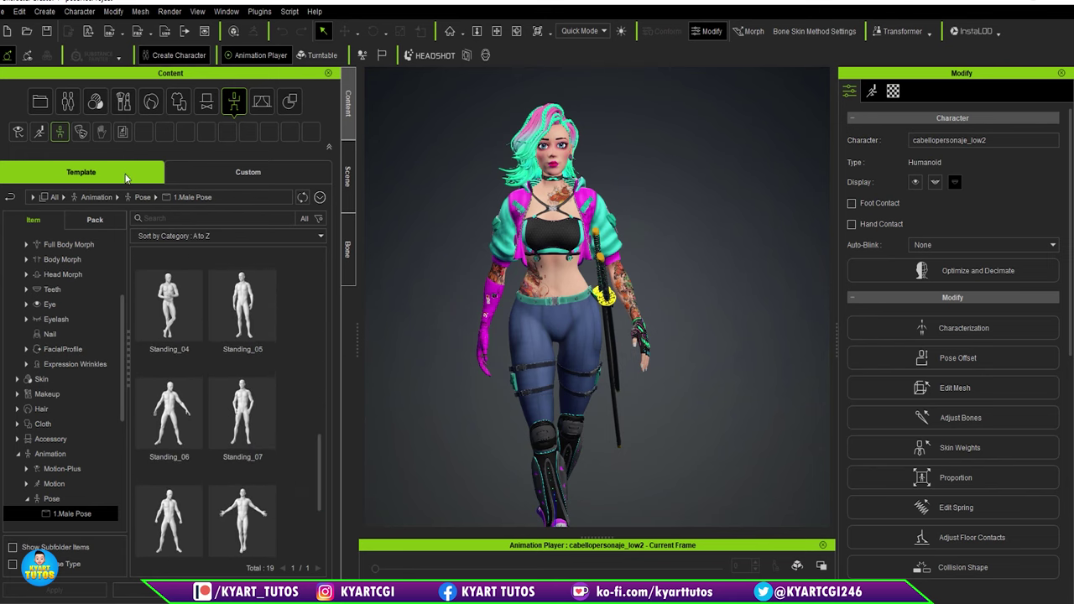
{"action": "left_click", "coordinate": [245, 174]}
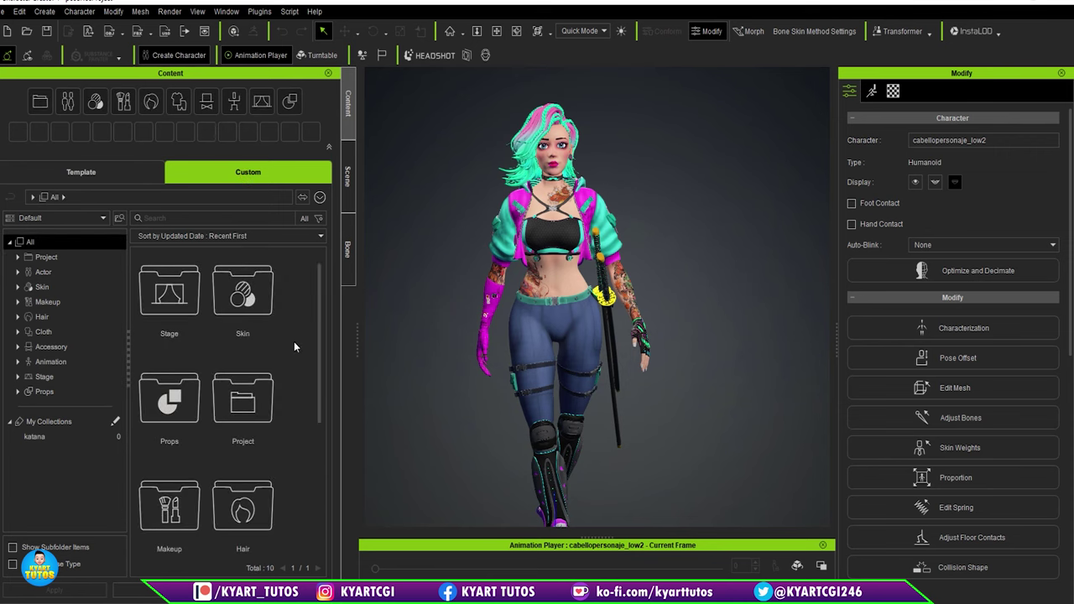
- Select the custom Pose2 pose and restore the character to her bind pose
{"action": "left_click", "coordinate": [19, 362]}
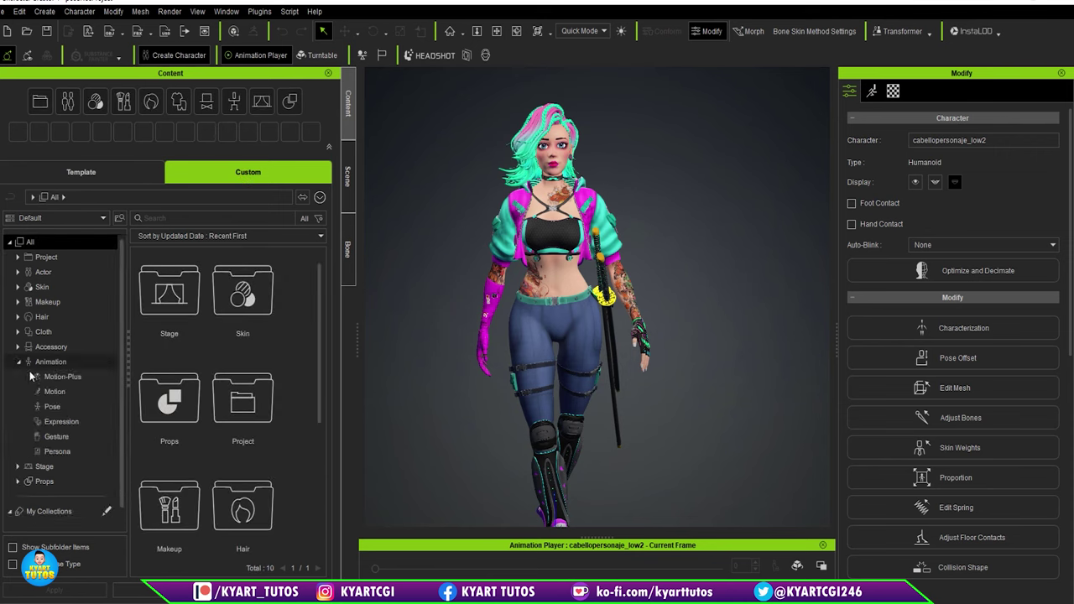
{"action": "left_click", "coordinate": [55, 407]}
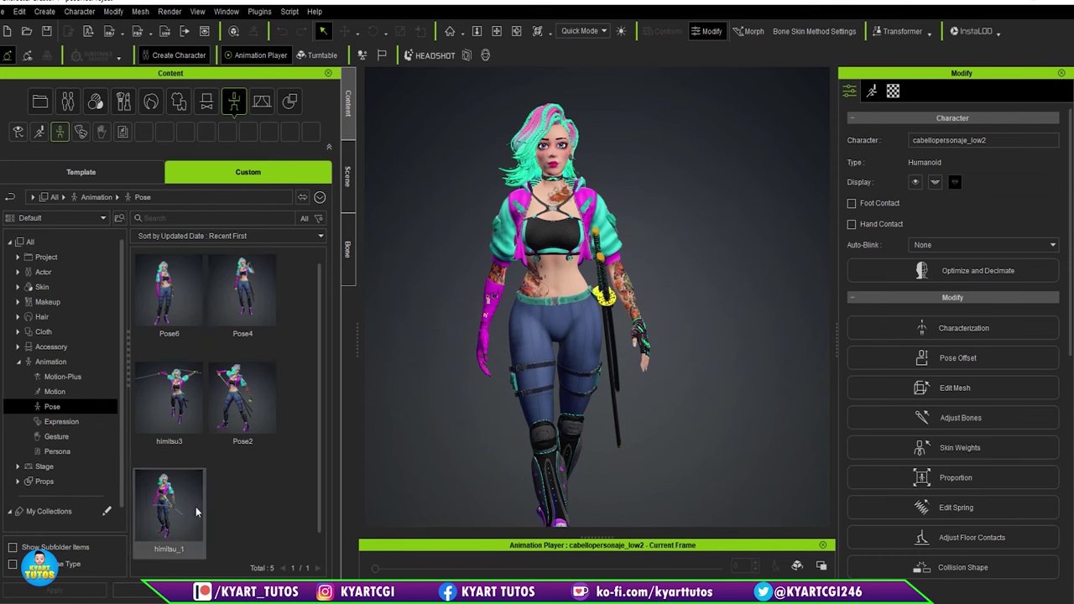
{"action": "left_click", "coordinate": [243, 407]}
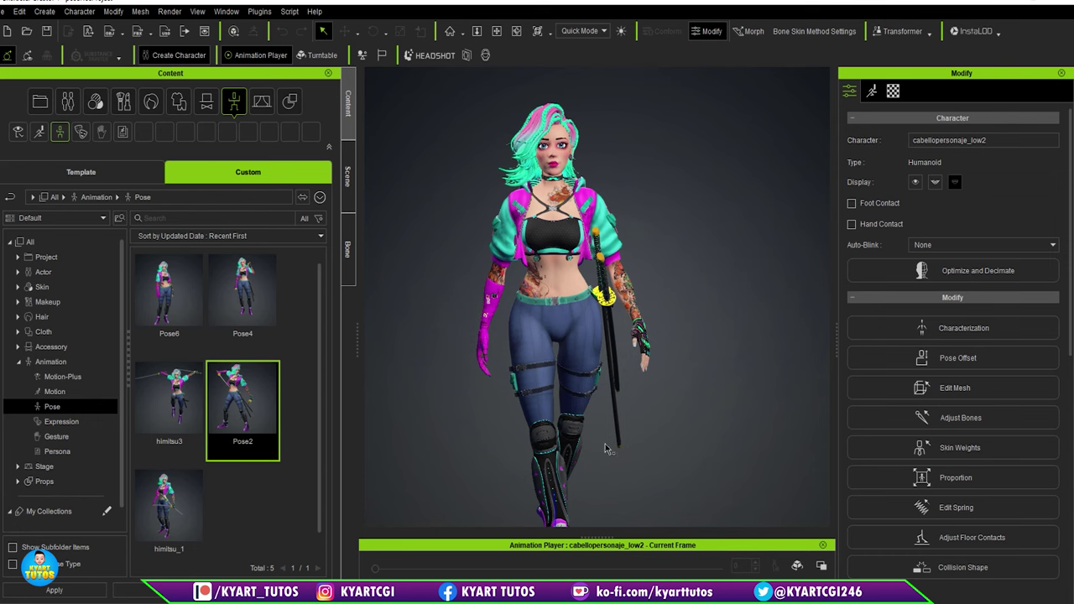
{"action": "left_click", "coordinate": [797, 565]}
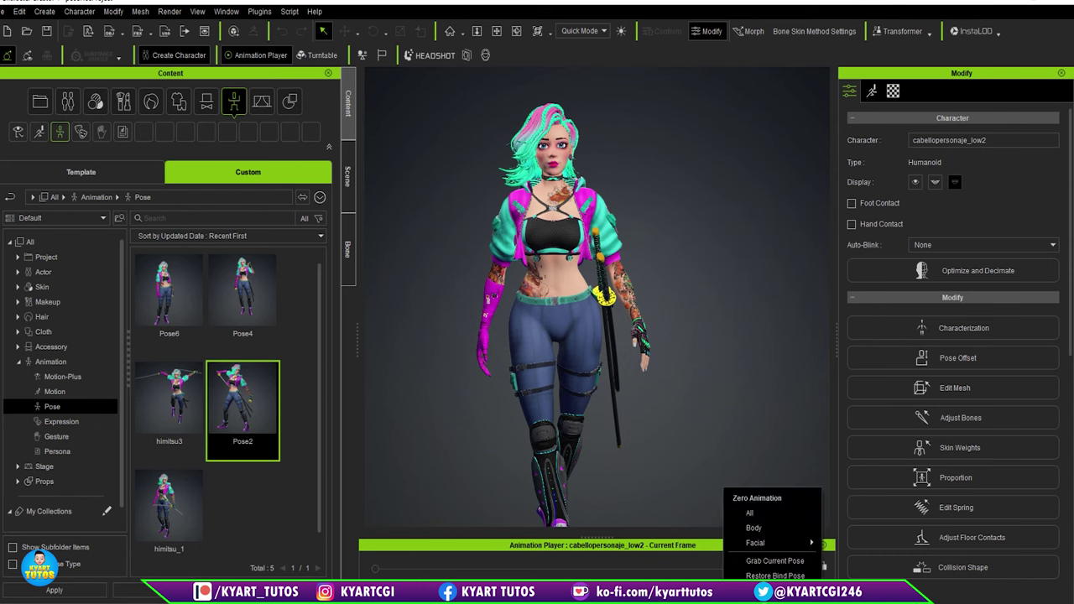
{"action": "left_click", "coordinate": [775, 576]}
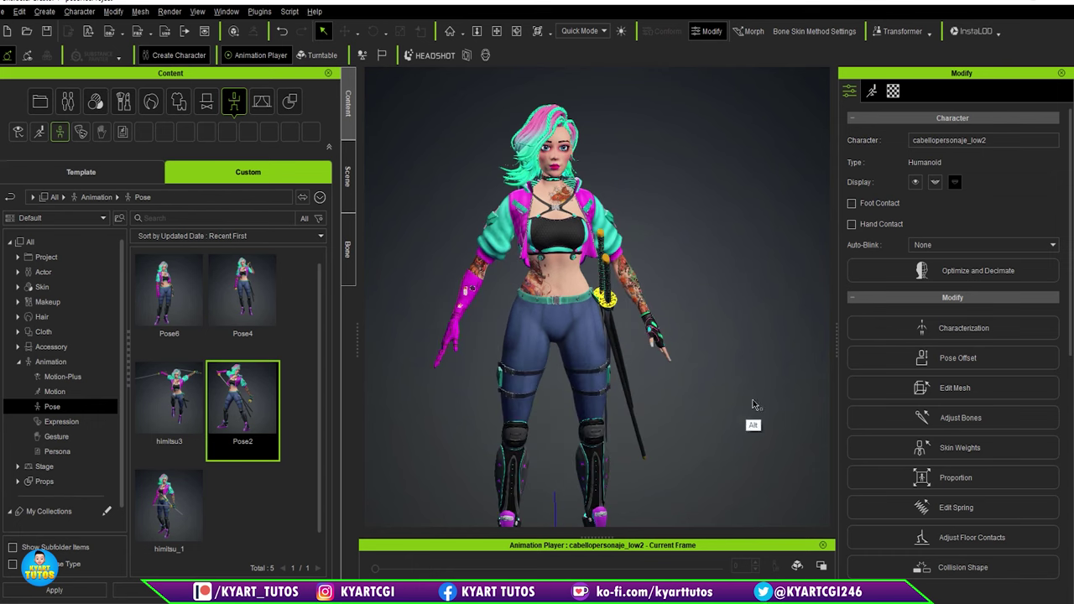
- Orbit to check the neutral arms-out pose and bring up the Motion editing options
{"action": "mouse_move", "coordinate": [753, 404]}
{"action": "left_mouse_down", "text": "alt"}
{"action": "mouse_move", "coordinate": [629, 422]}
{"action": "mouse_move", "coordinate": [549, 384]}
{"action": "mouse_move", "coordinate": [727, 417]}
{"action": "left_mouse_up", "text": "alt"}
{"action": "mouse_move", "coordinate": [727, 417]}
{"action": "middle_mouse_down", "text": "alt"}
{"action": "mouse_move", "coordinate": [719, 410]}
{"action": "mouse_move", "coordinate": [741, 209]}
{"action": "middle_mouse_up", "text": "alt"}
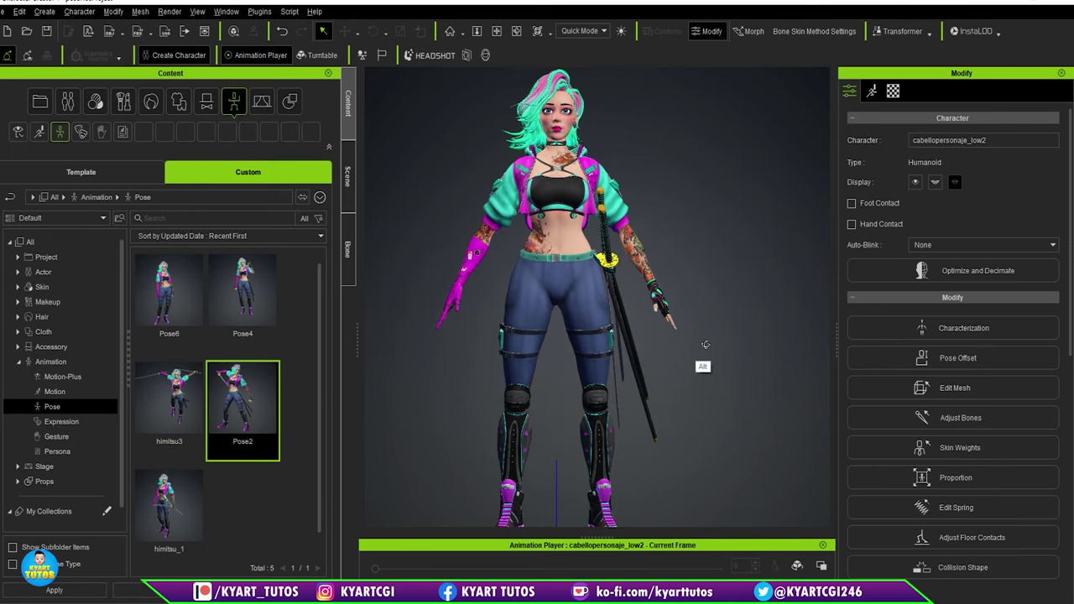
{"action": "middle_click_drag", "start_coordinate": [710, 353], "coordinate": [740, 349], "text": "alt"}
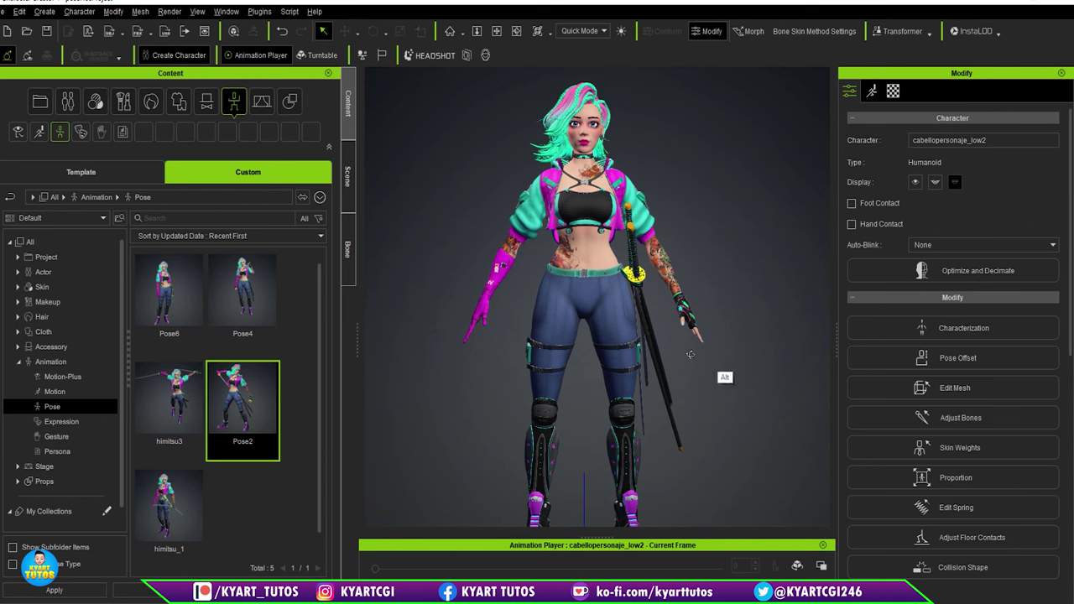
{"action": "mouse_move", "coordinate": [690, 355]}
{"action": "left_mouse_down", "text": "alt"}
{"action": "mouse_move", "coordinate": [503, 360]}
{"action": "mouse_move", "coordinate": [617, 380]}
{"action": "mouse_move", "coordinate": [596, 380]}
{"action": "mouse_move", "coordinate": [694, 343]}
{"action": "mouse_move", "coordinate": [691, 361]}
{"action": "mouse_move", "coordinate": [756, 329]}
{"action": "left_mouse_up", "text": "alt"}
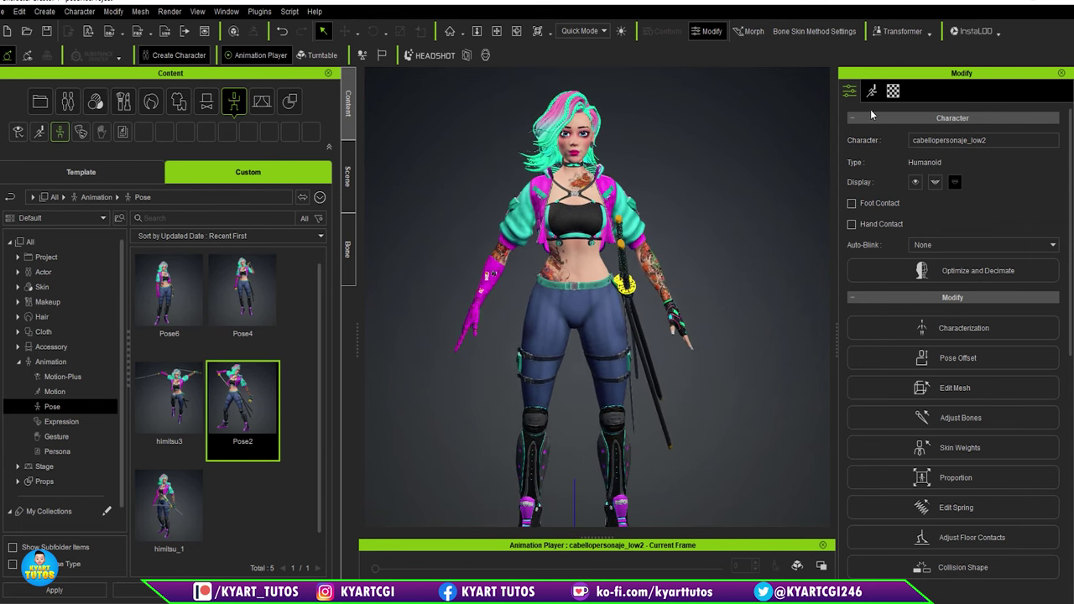
{"action": "left_click", "coordinate": [873, 91]}
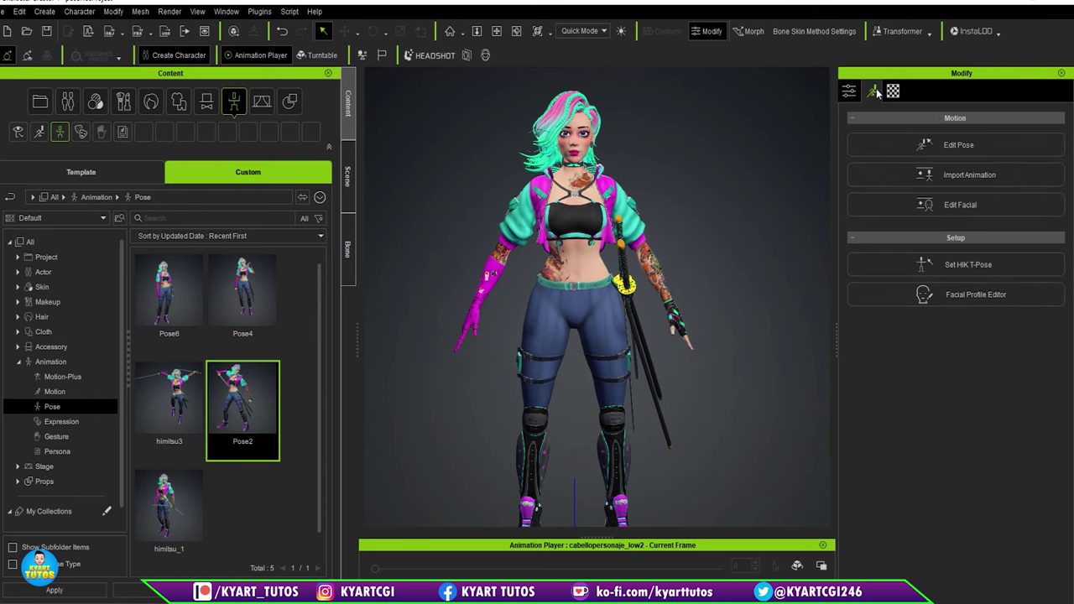
- In Edit Pose, rotate the left shoulder effector so the arm swings outward and up
{"action": "left_click", "coordinate": [948, 148]}
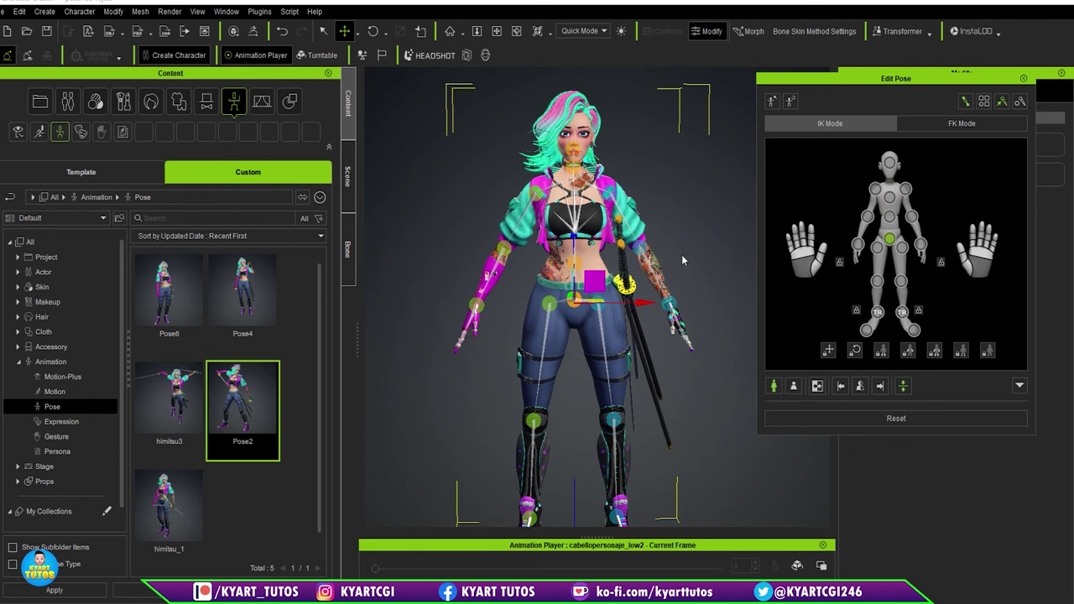
{"action": "scroll", "coordinate": [682, 254], "scroll_direction": "up", "scroll_amount": 3, "text": "alt"}
{"action": "mouse_move", "coordinate": [675, 286]}
{"action": "right_mouse_down", "text": "alt"}
{"action": "mouse_move", "coordinate": [710, 222]}
{"action": "mouse_move", "coordinate": [674, 260]}
{"action": "right_mouse_up", "text": "alt"}
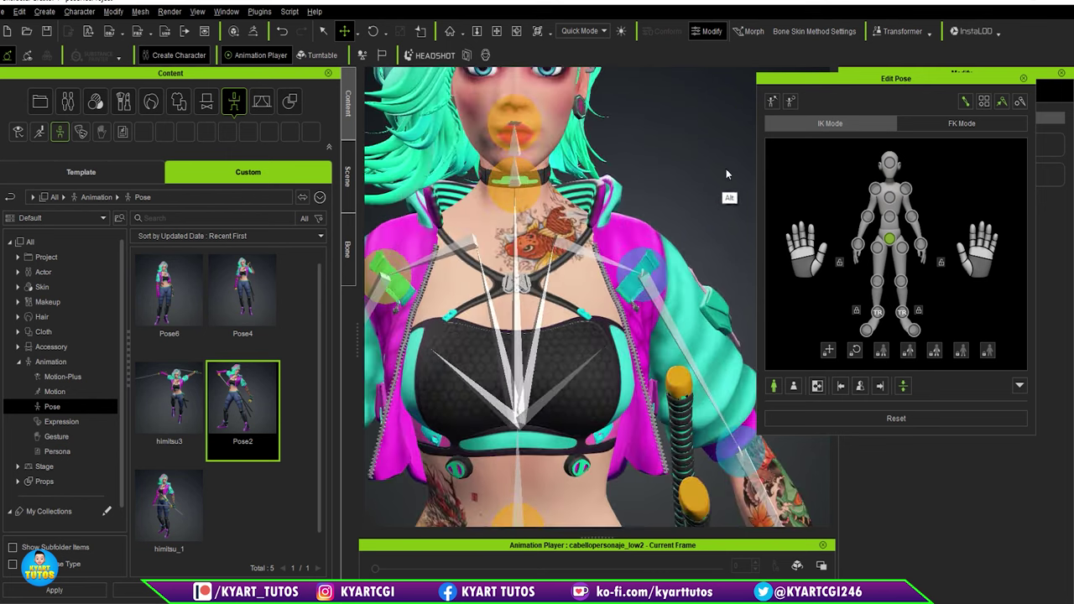
{"action": "middle_click_drag", "start_coordinate": [673, 260], "coordinate": [674, 239], "text": "alt"}
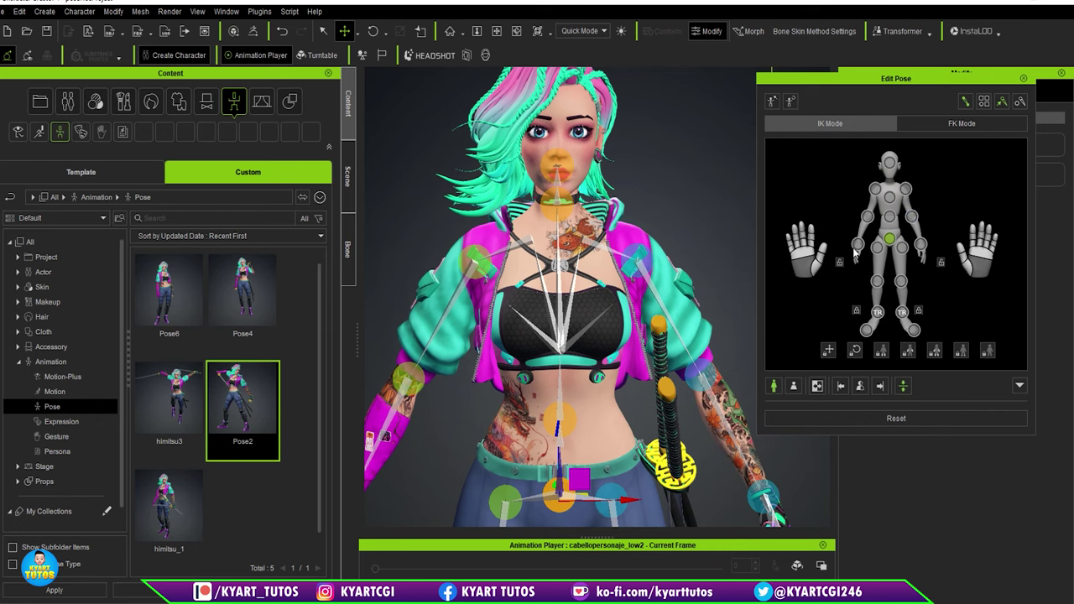
{"action": "left_click", "coordinate": [905, 190]}
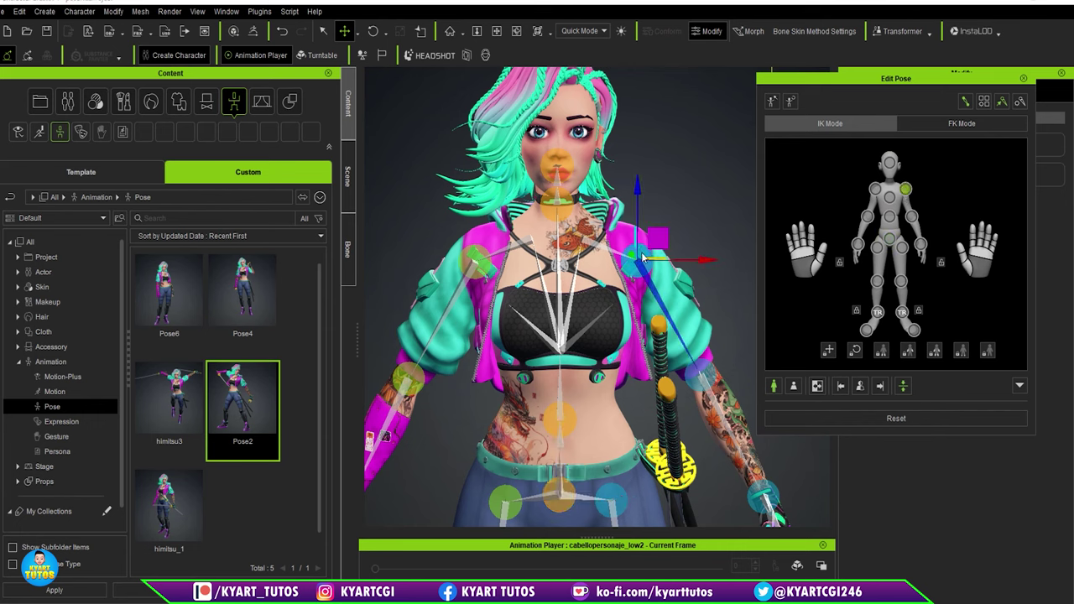
{"action": "key", "text": "e"}
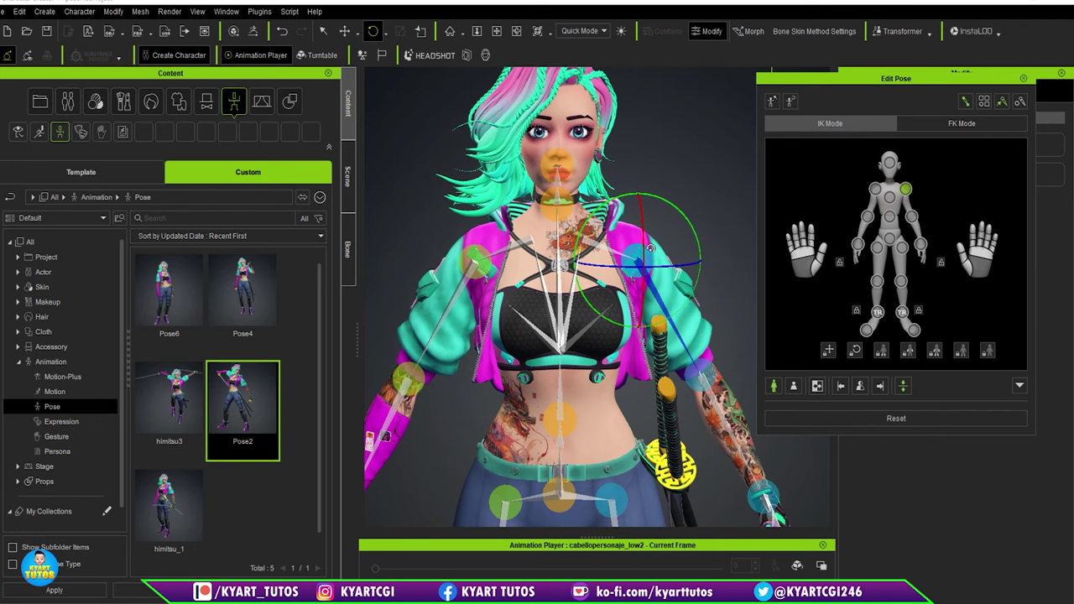
{"action": "left_click_drag", "start_coordinate": [703, 229], "coordinate": [695, 253]}
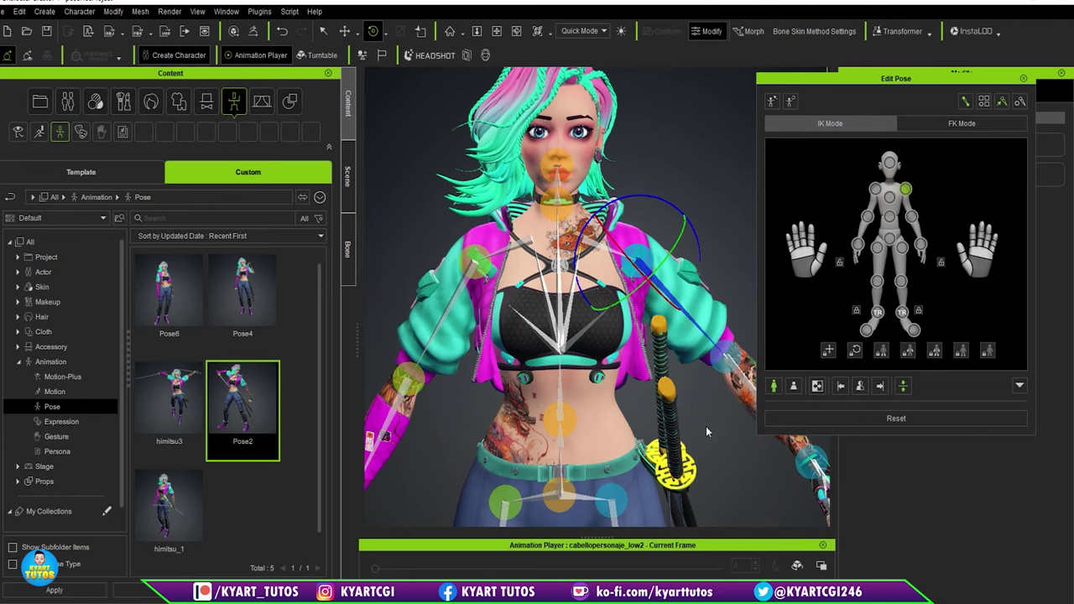
{"action": "middle_click_drag", "start_coordinate": [709, 422], "coordinate": [713, 173]}
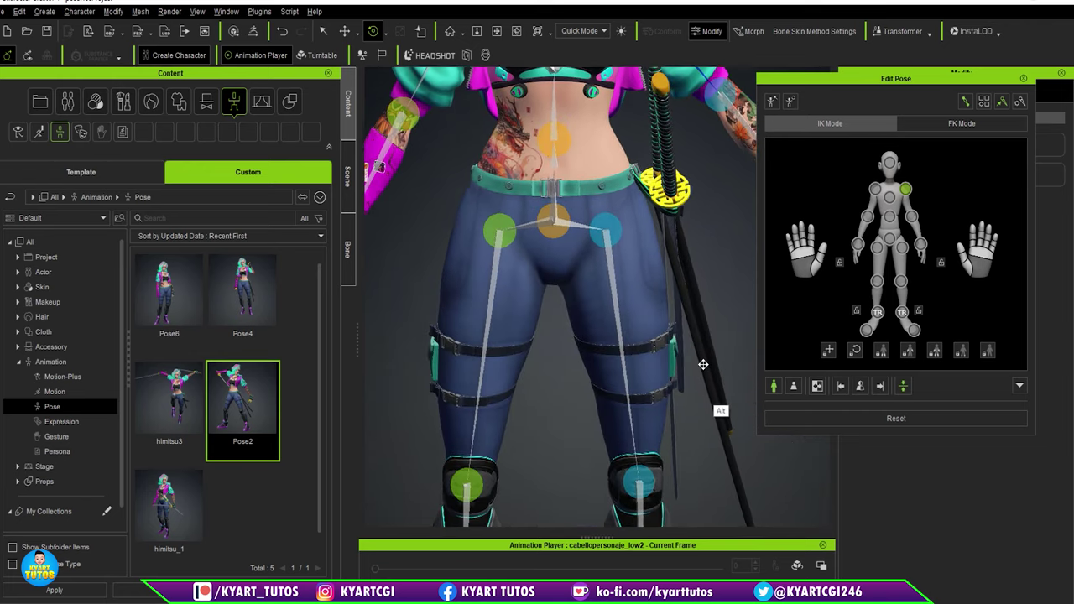
- Select the hip effector and move it to lower the pelvis and legs
{"action": "mouse_move", "coordinate": [722, 159]}
{"action": "middle_mouse_down"}
{"action": "mouse_move", "coordinate": [736, 258]}
{"action": "mouse_move", "coordinate": [725, 299]}
{"action": "mouse_move", "coordinate": [696, 336]}
{"action": "mouse_move", "coordinate": [582, 355]}
{"action": "mouse_move", "coordinate": [598, 334]}
{"action": "mouse_move", "coordinate": [511, 367]}
{"action": "mouse_move", "coordinate": [506, 386]}
{"action": "mouse_move", "coordinate": [662, 338]}
{"action": "middle_mouse_up"}
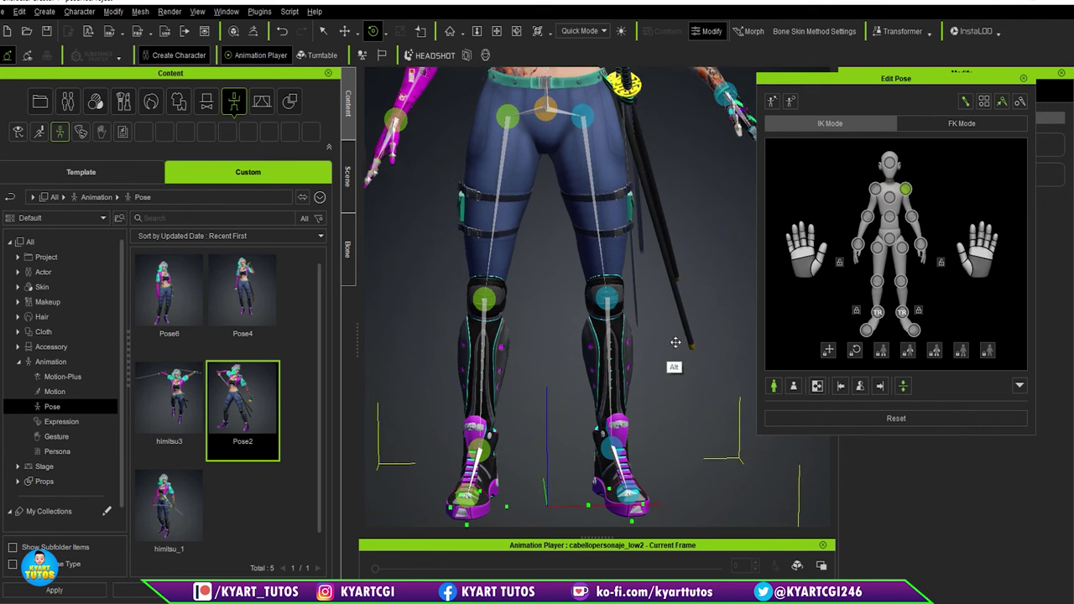
{"action": "middle_click_drag", "start_coordinate": [679, 364], "coordinate": [551, 233]}
{"action": "left_click", "coordinate": [550, 241]}
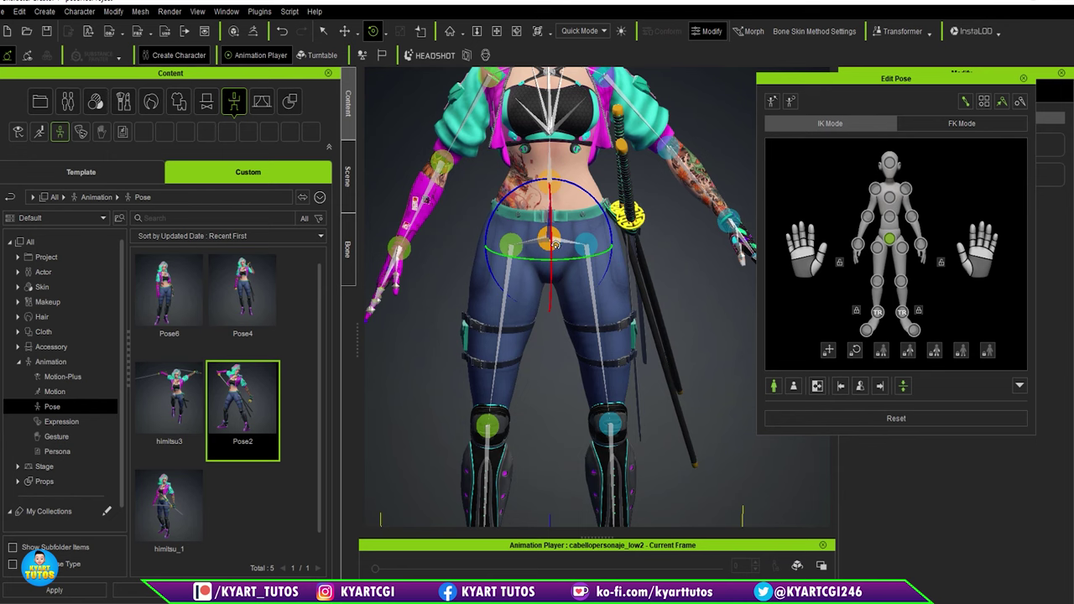
{"action": "key", "text": "w"}
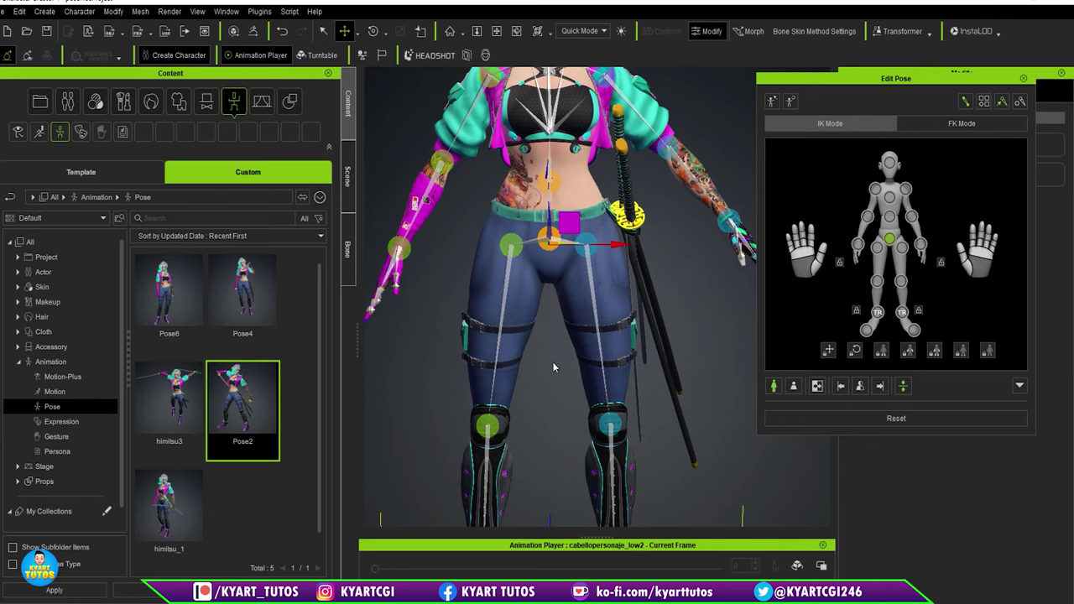
{"action": "middle_click_drag", "start_coordinate": [553, 367], "coordinate": [554, 157]}
{"action": "mouse_move", "coordinate": [554, 116]}
{"action": "left_mouse_down"}
{"action": "mouse_move", "coordinate": [555, 189]}
{"action": "mouse_move", "coordinate": [551, 111]}
{"action": "left_mouse_up"}
{"action": "scroll", "coordinate": [556, 252], "scroll_direction": "down", "scroll_amount": 3}
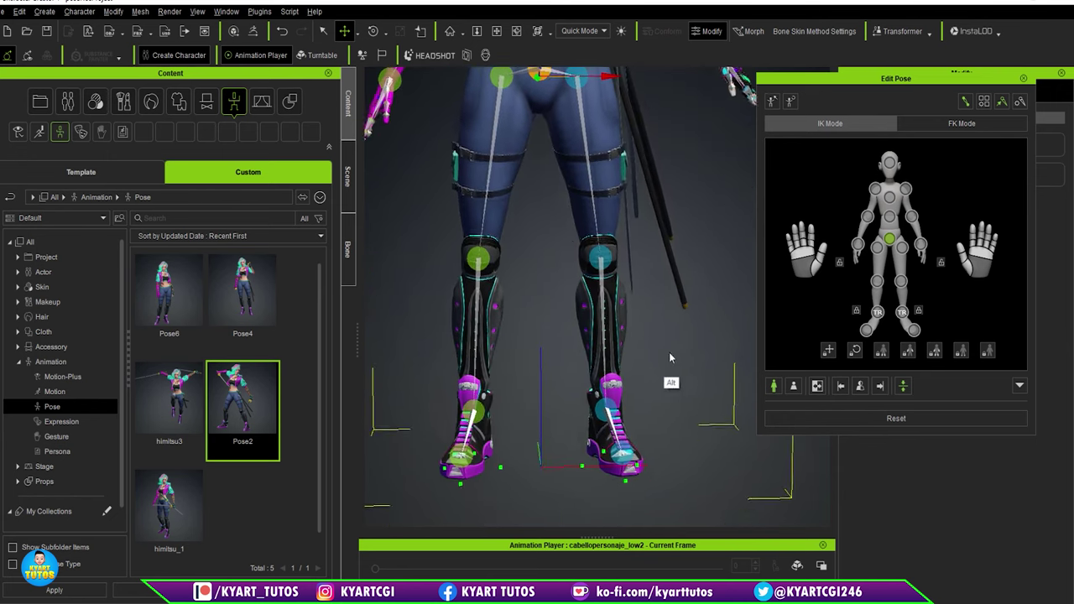
{"action": "middle_click_drag", "start_coordinate": [671, 360], "coordinate": [613, 428]}
- Lift the right foot up and back with the knee bent, and nudge the left foot
{"action": "left_click", "coordinate": [628, 425]}
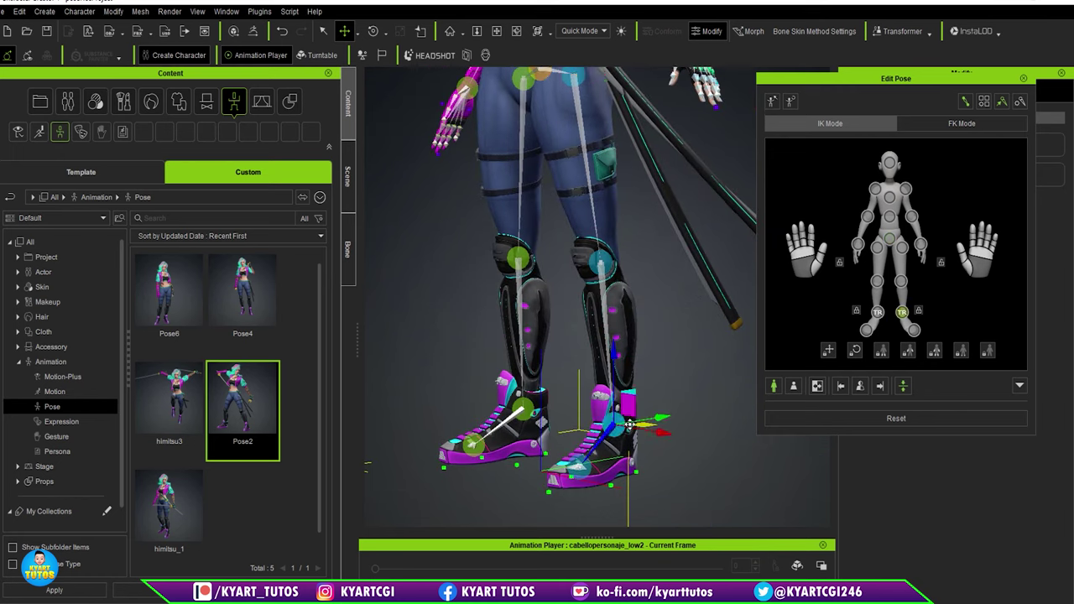
{"action": "mouse_move", "coordinate": [612, 355]}
{"action": "left_mouse_down"}
{"action": "mouse_move", "coordinate": [595, 307]}
{"action": "mouse_move", "coordinate": [679, 369]}
{"action": "mouse_move", "coordinate": [472, 412]}
{"action": "left_mouse_up"}
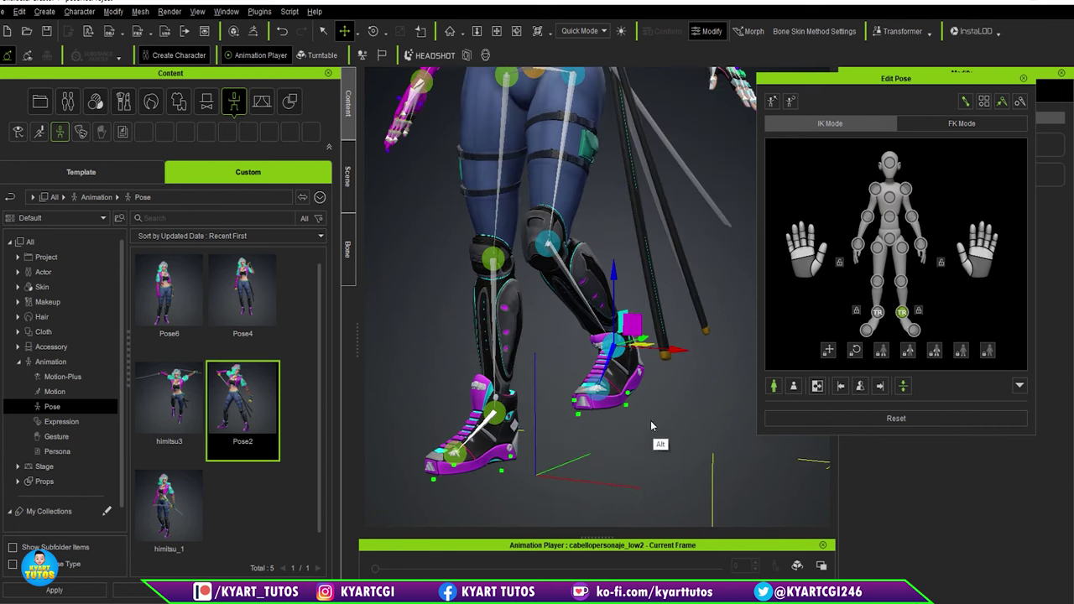
{"action": "left_click", "coordinate": [483, 417]}
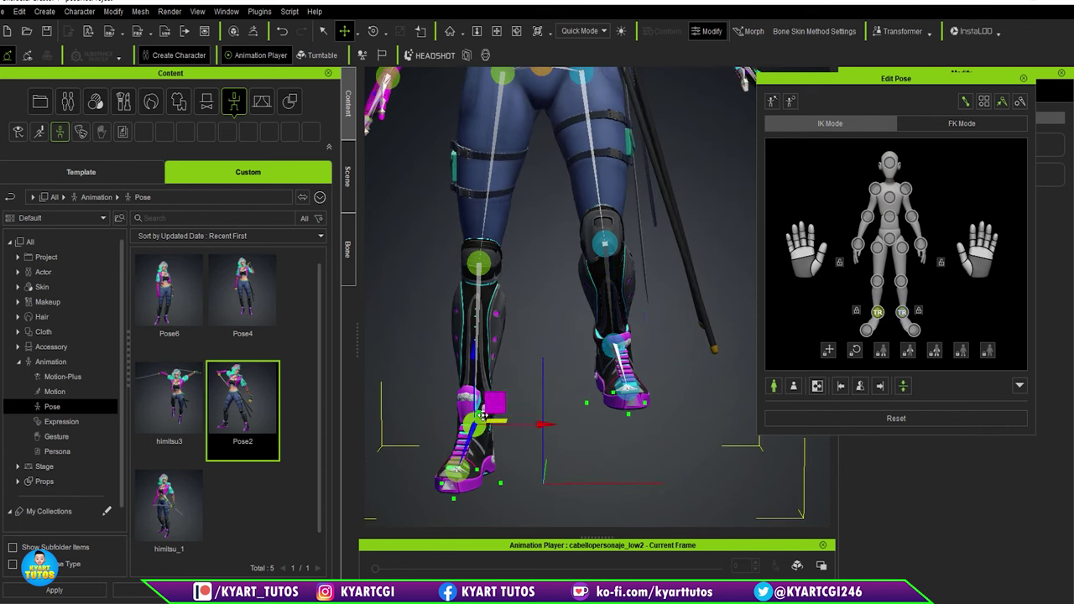
{"action": "left_click_drag", "start_coordinate": [473, 352], "coordinate": [470, 319]}
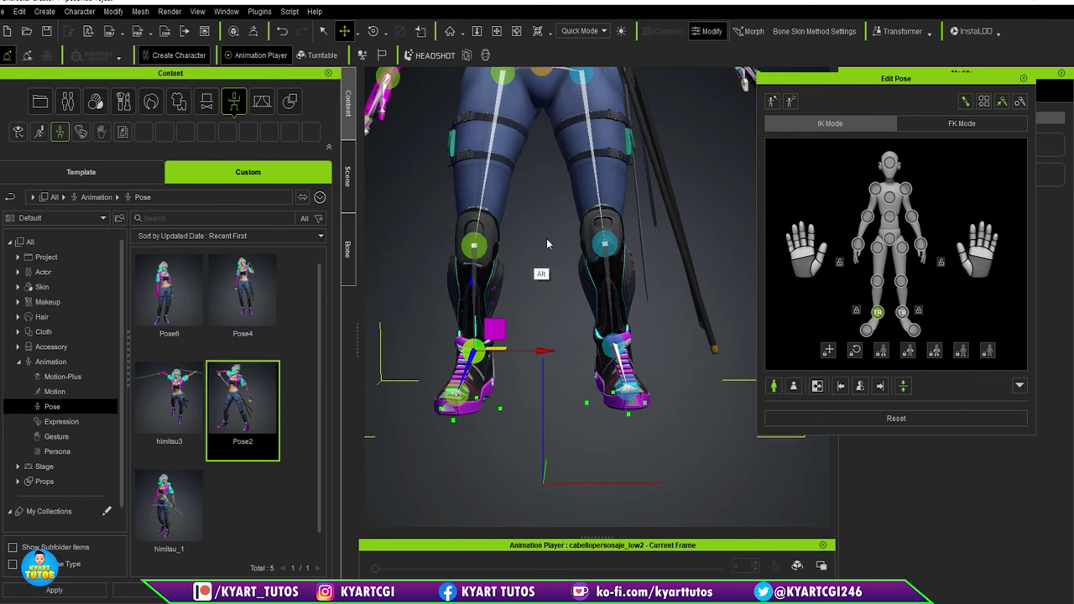
{"action": "middle_click_drag", "start_coordinate": [546, 239], "coordinate": [547, 423], "text": "alt"}
{"action": "left_click_drag", "start_coordinate": [547, 422], "coordinate": [551, 330], "text": "alt"}
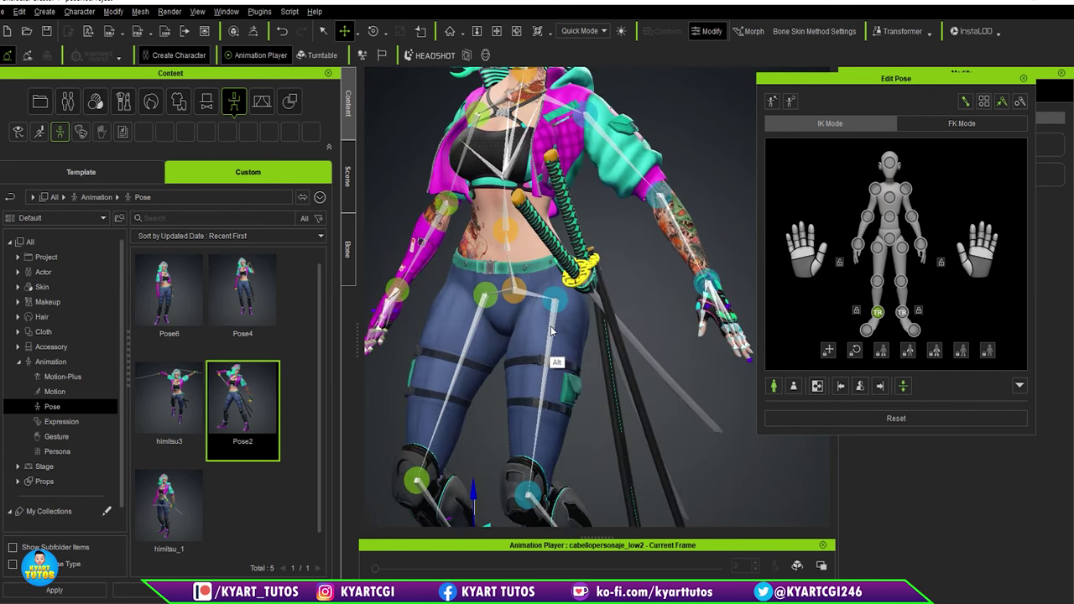
- Select the pelvis effector and rotate the upper body around the hips
{"action": "left_click", "coordinate": [514, 288]}
{"action": "key", "text": "e"}
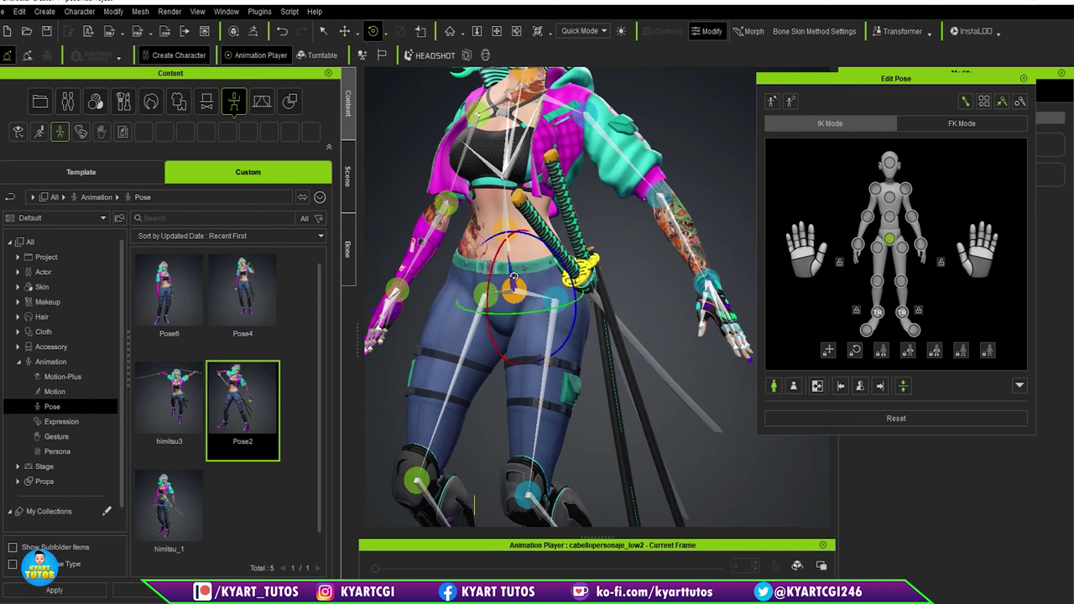
{"action": "mouse_move", "coordinate": [500, 254]}
{"action": "left_mouse_down"}
{"action": "mouse_move", "coordinate": [507, 215]}
{"action": "mouse_move", "coordinate": [527, 204]}
{"action": "mouse_move", "coordinate": [489, 289]}
{"action": "mouse_move", "coordinate": [492, 269]}
{"action": "mouse_move", "coordinate": [500, 320]}
{"action": "mouse_move", "coordinate": [498, 243]}
{"action": "mouse_move", "coordinate": [553, 310]}
{"action": "left_mouse_up"}
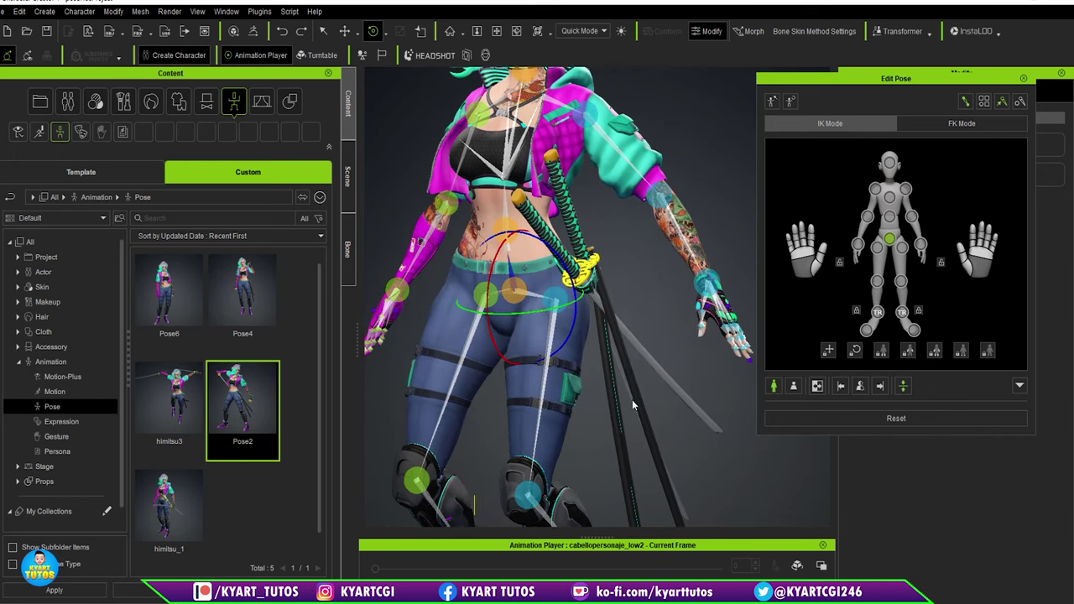
- Drag the hips down so both legs bend with the knees raised
{"action": "right_click_drag", "start_coordinate": [632, 400], "coordinate": [683, 456]}
{"action": "middle_click_drag", "start_coordinate": [683, 456], "coordinate": [671, 360]}
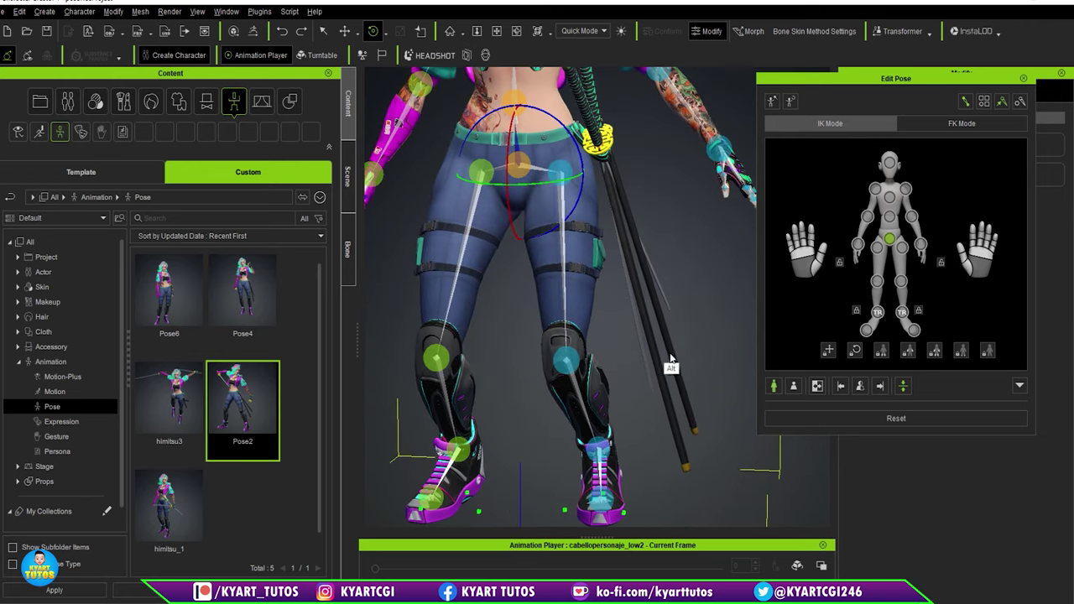
{"action": "scroll", "coordinate": [671, 359], "scroll_direction": "down", "scroll_amount": 2}
{"action": "scroll", "coordinate": [643, 373], "scroll_direction": "down", "scroll_amount": 3}
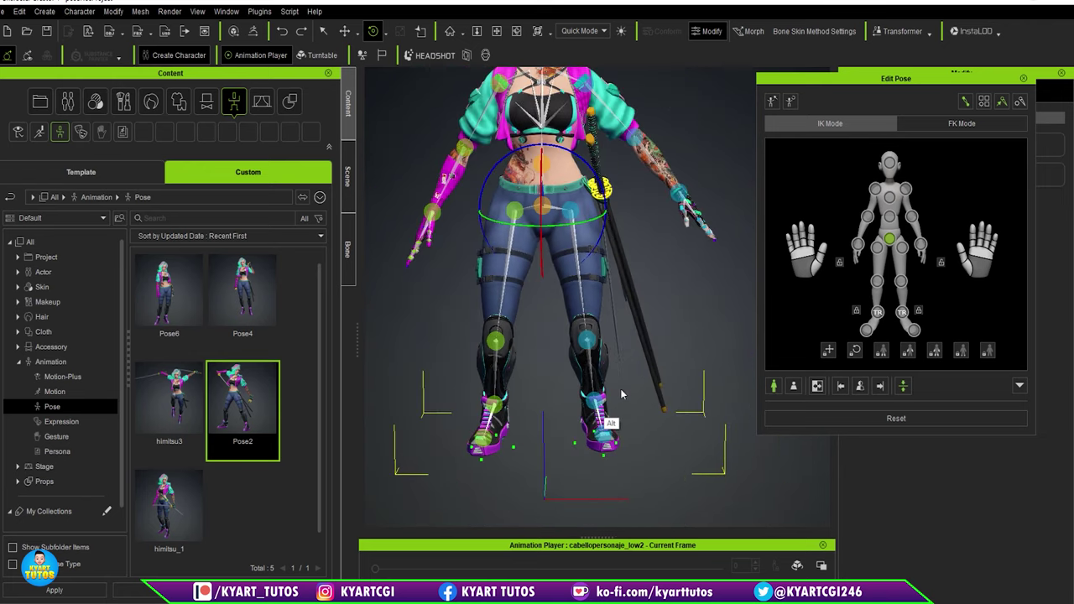
{"action": "middle_click_drag", "start_coordinate": [620, 388], "coordinate": [613, 387]}
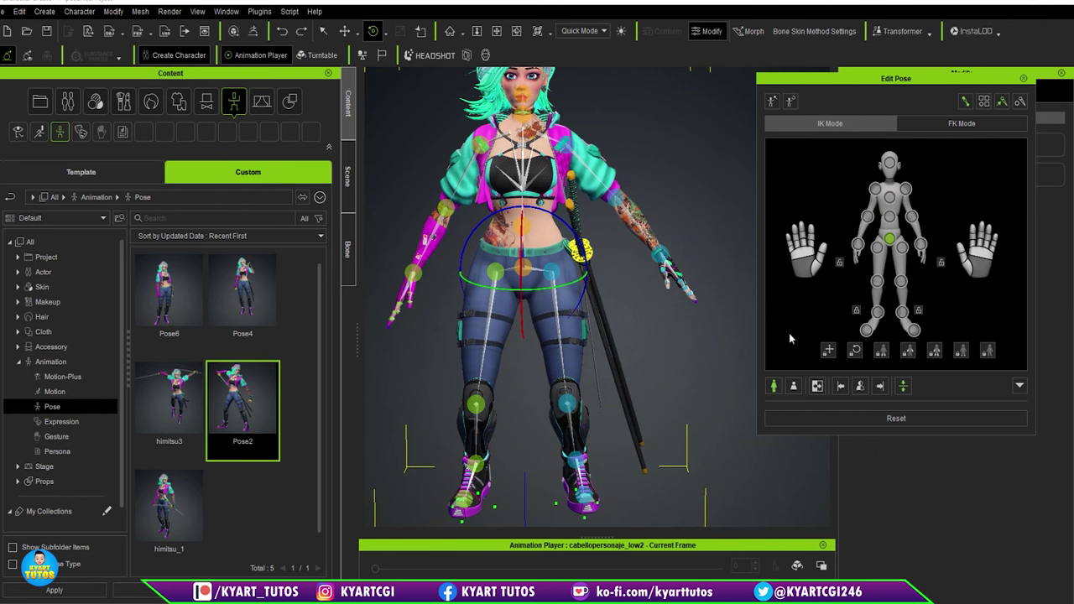
{"action": "right_click_drag", "start_coordinate": [680, 335], "coordinate": [537, 283]}
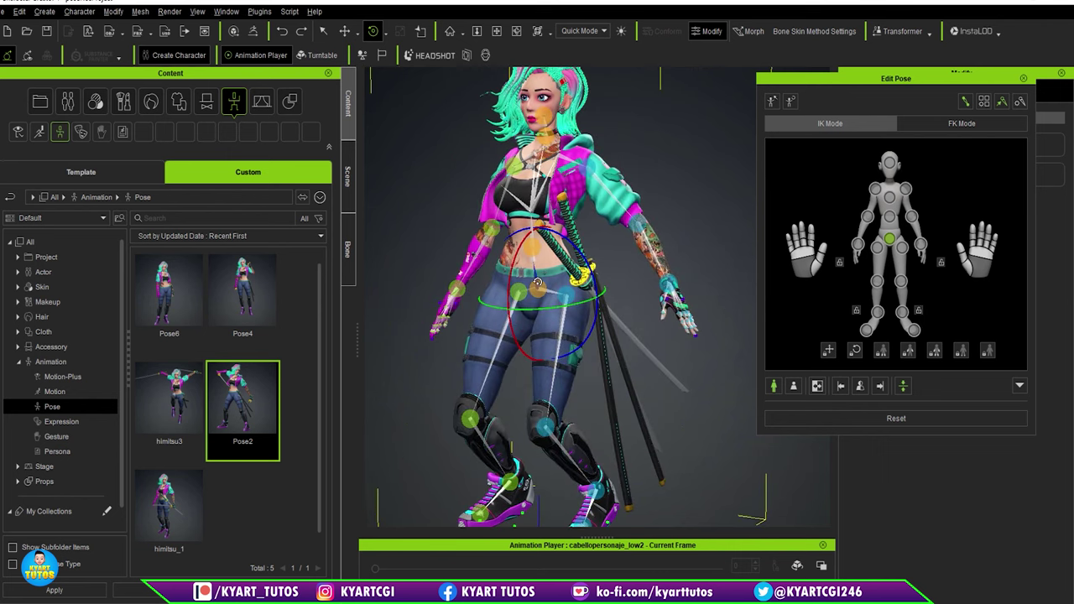
{"action": "left_click_drag", "start_coordinate": [515, 253], "coordinate": [509, 270]}
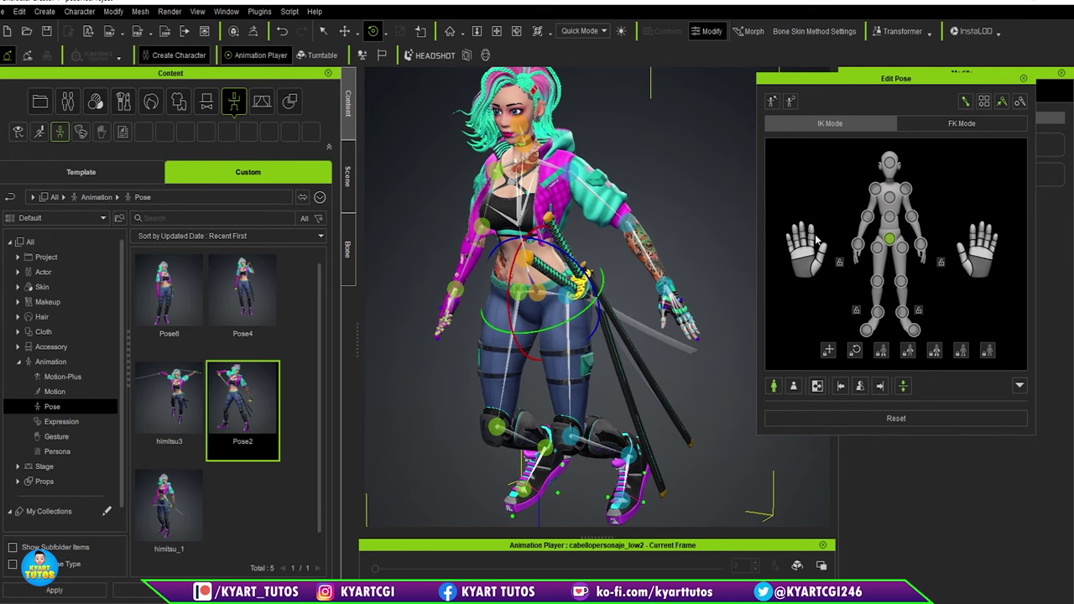
- Rotate the hip bones to raise and bend the left leg and swing the right leg down
{"action": "left_click", "coordinate": [566, 299]}
{"action": "left_click_drag", "start_coordinate": [628, 454], "coordinate": [662, 363]}
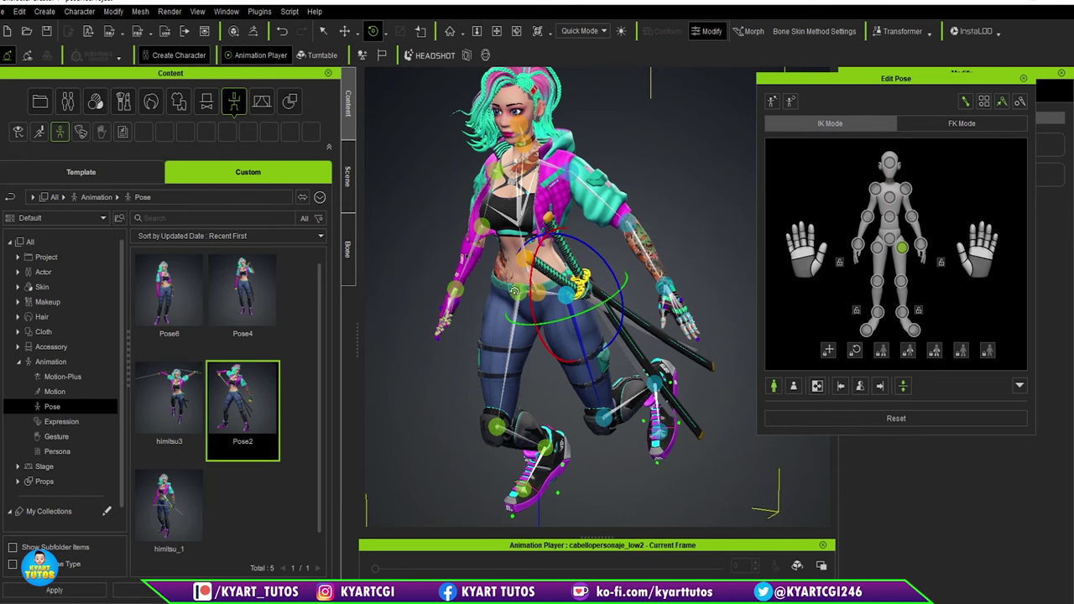
{"action": "left_click", "coordinate": [516, 294]}
{"action": "left_click_drag", "start_coordinate": [492, 269], "coordinate": [496, 265]}
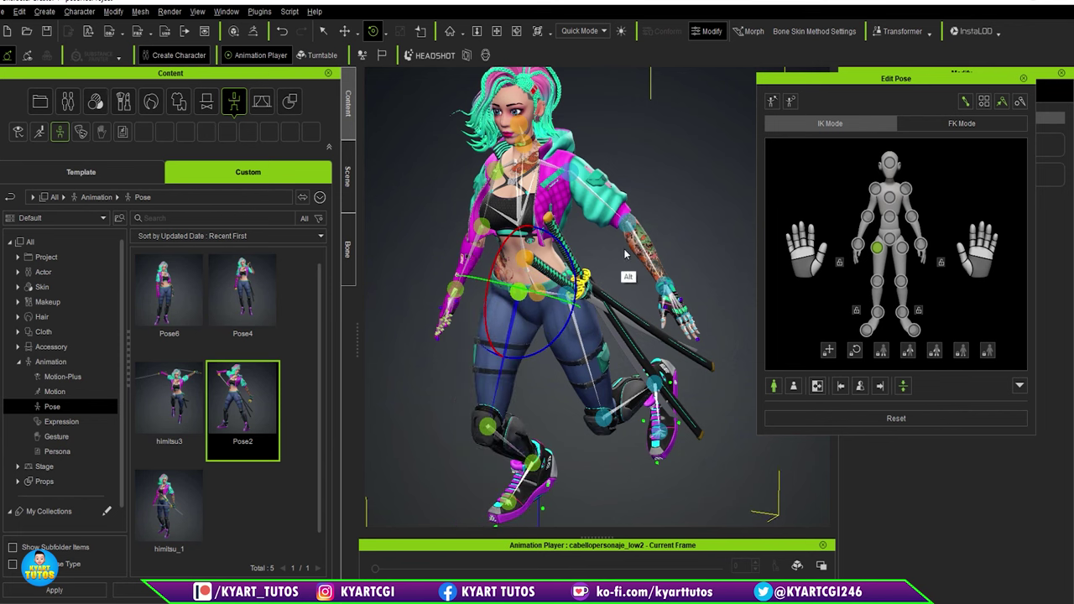
{"action": "left_click_drag", "start_coordinate": [626, 254], "coordinate": [481, 256], "text": "alt"}
- Pin the left foot in place and bend the upper body at the waist
{"action": "left_click", "coordinate": [522, 257]}
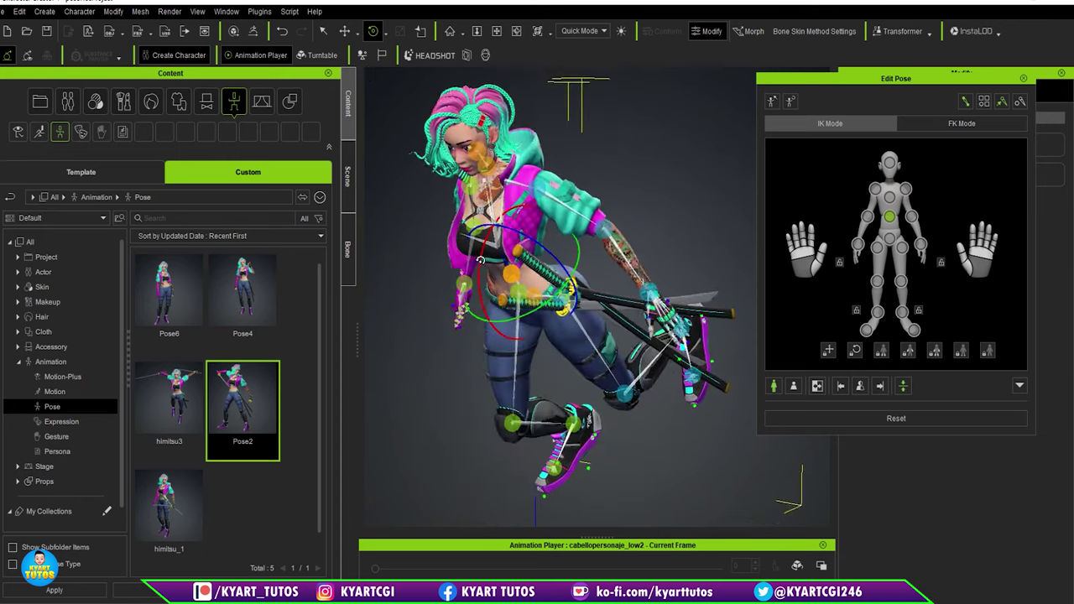
{"action": "left_click", "coordinate": [479, 225]}
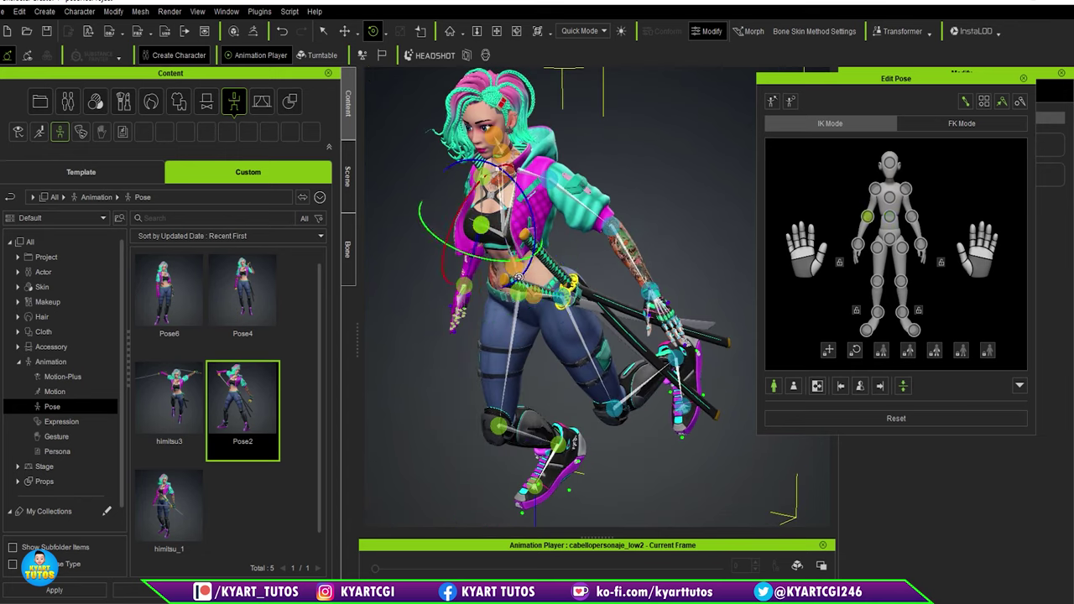
{"action": "left_click", "coordinate": [517, 272]}
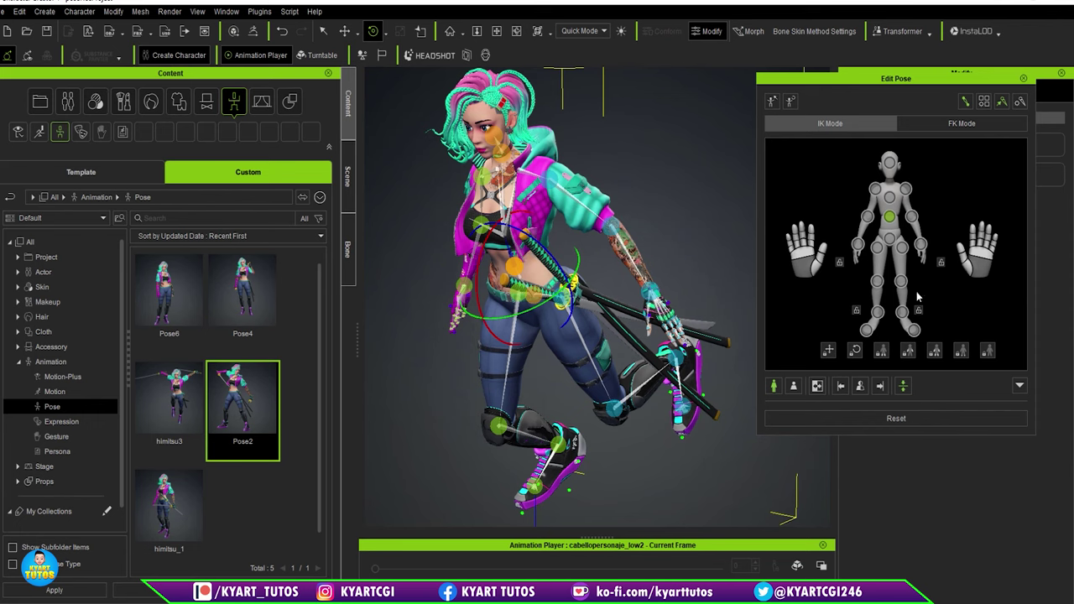
{"action": "left_click", "coordinate": [859, 310]}
{"action": "mouse_move", "coordinate": [483, 244]}
{"action": "left_mouse_down"}
{"action": "mouse_move", "coordinate": [646, 248]}
{"action": "mouse_move", "coordinate": [717, 200]}
{"action": "mouse_move", "coordinate": [606, 200]}
{"action": "mouse_move", "coordinate": [579, 251]}
{"action": "left_mouse_up"}
{"action": "left_click", "coordinate": [615, 235]}
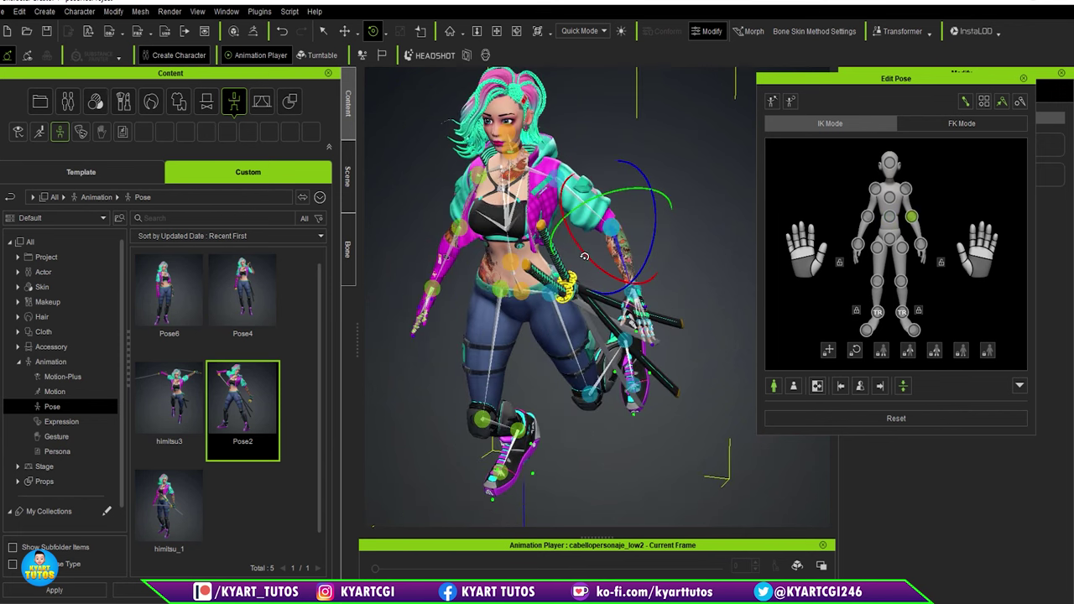
- Curl the right hand into a fist, hide the effectors and bones, then relax it open
{"action": "left_click_drag", "start_coordinate": [604, 348], "coordinate": [569, 357], "text": "alt"}
{"action": "scroll", "coordinate": [569, 357], "scroll_direction": "up", "scroll_amount": 5}
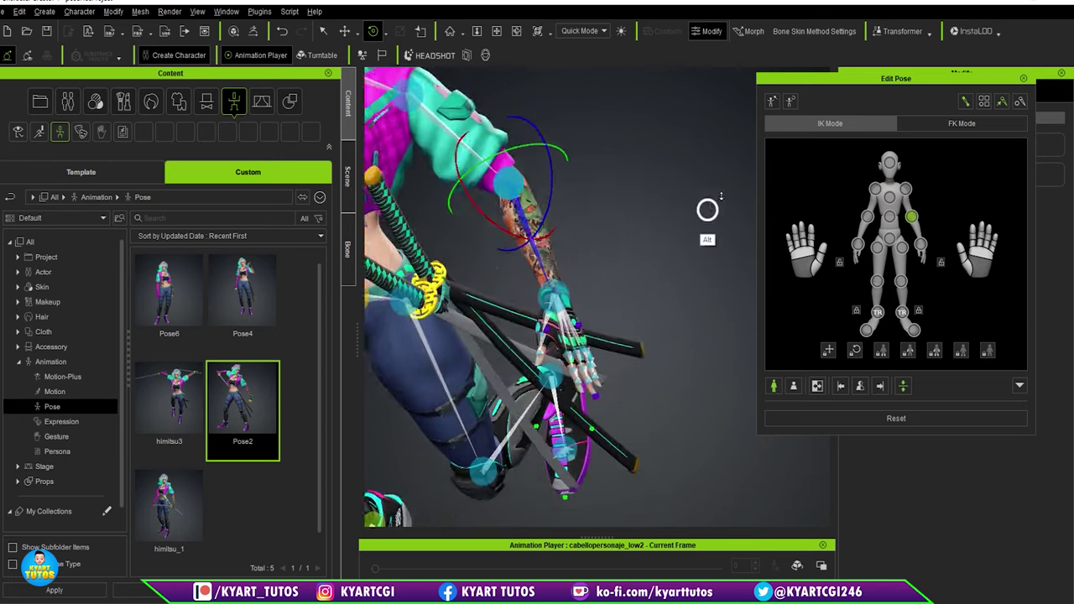
{"action": "mouse_move", "coordinate": [708, 202]}
{"action": "left_mouse_down", "text": "alt"}
{"action": "mouse_move", "coordinate": [643, 243]}
{"action": "mouse_move", "coordinate": [710, 202]}
{"action": "left_mouse_up", "text": "alt"}
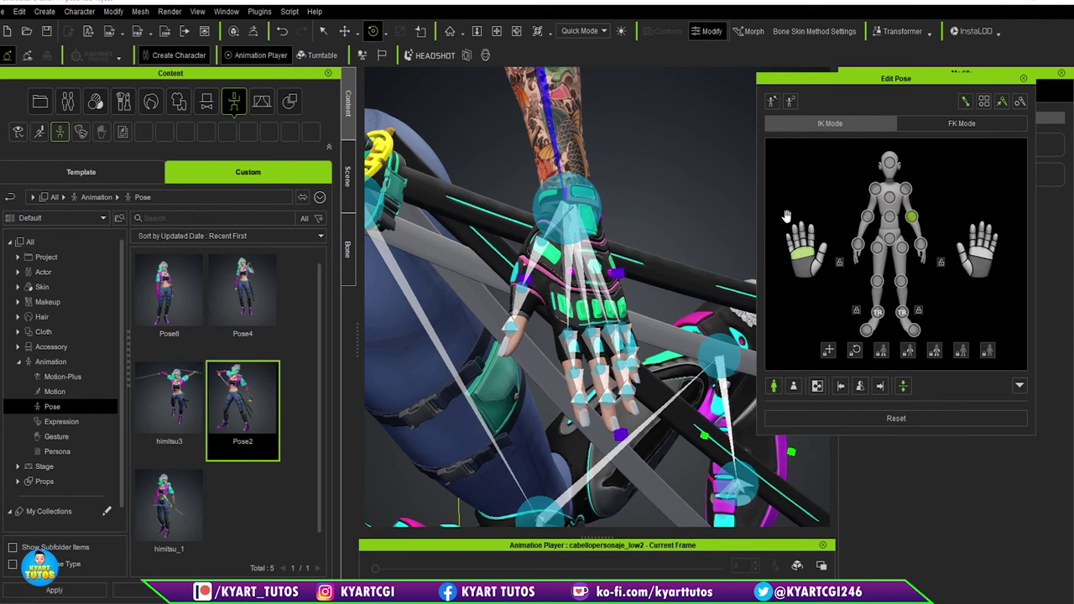
{"action": "left_click_drag", "start_coordinate": [984, 233], "coordinate": [910, 371]}
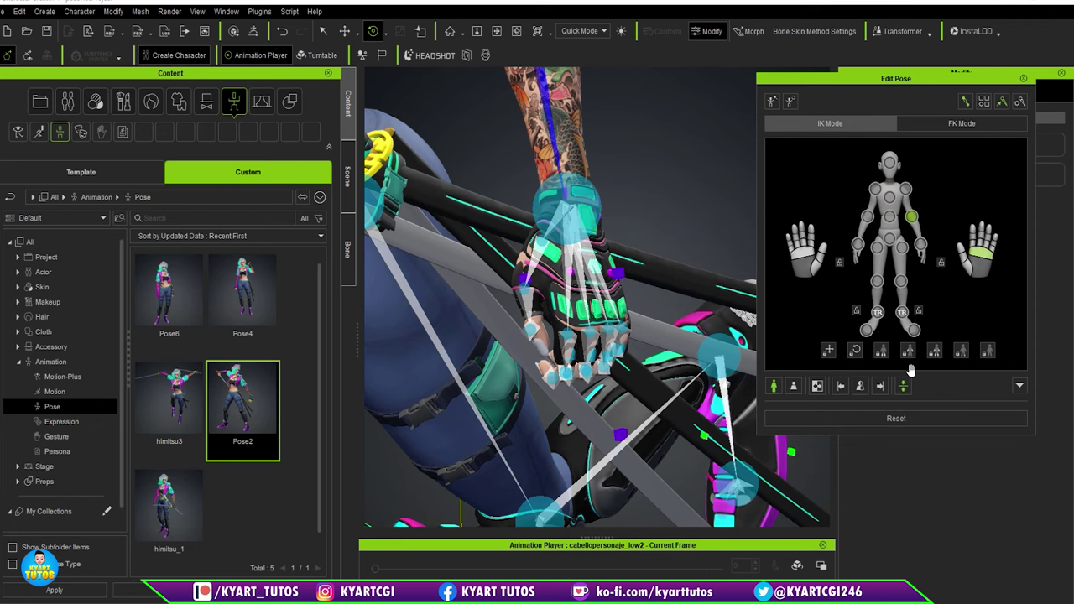
{"action": "left_click", "coordinate": [966, 103]}
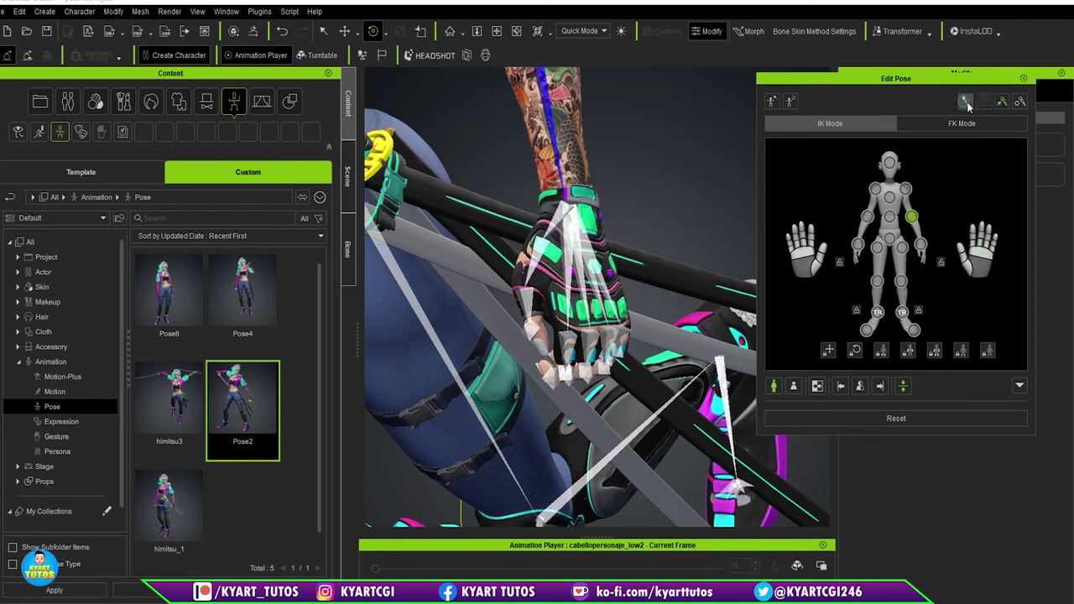
{"action": "left_click", "coordinate": [1002, 104]}
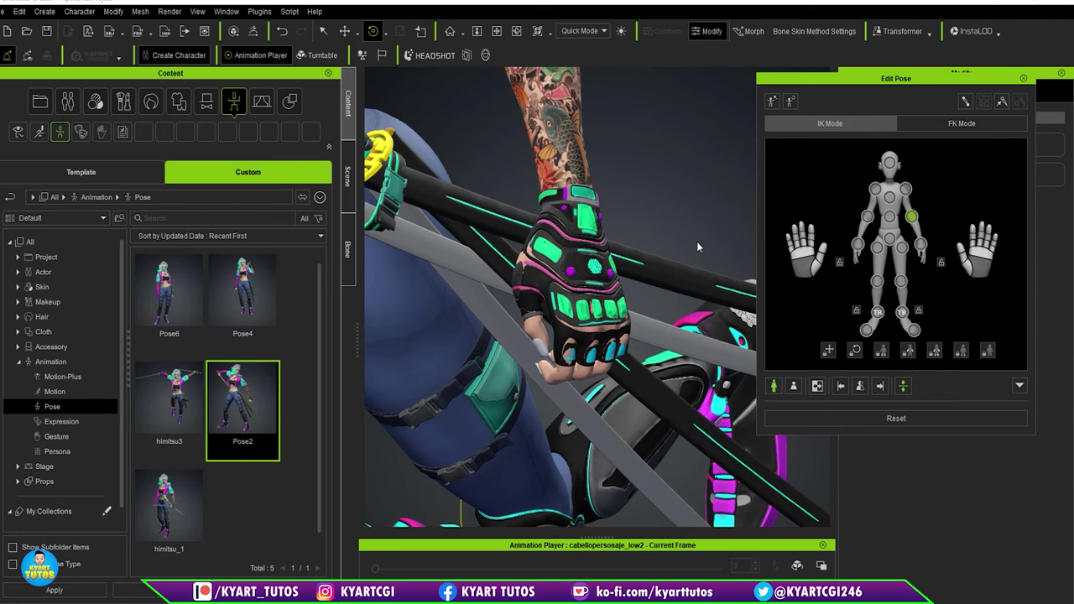
{"action": "left_click_drag", "start_coordinate": [982, 252], "coordinate": [988, 219]}
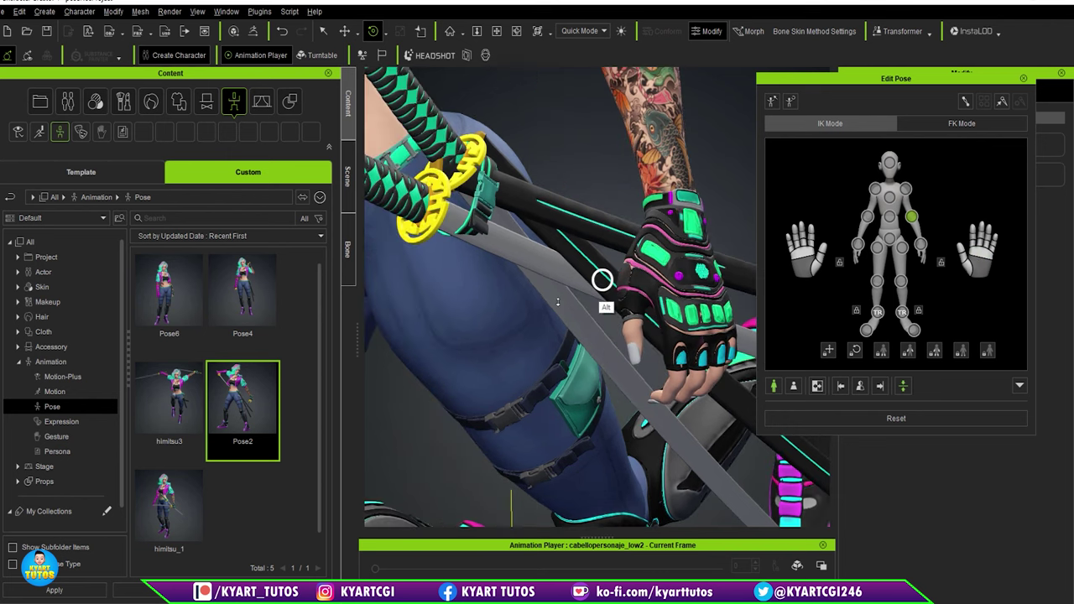
- Toggle the effector and skeleton overlays off and bring up the template Pose library
{"action": "right_click_drag", "start_coordinate": [599, 276], "coordinate": [696, 294], "text": "alt"}
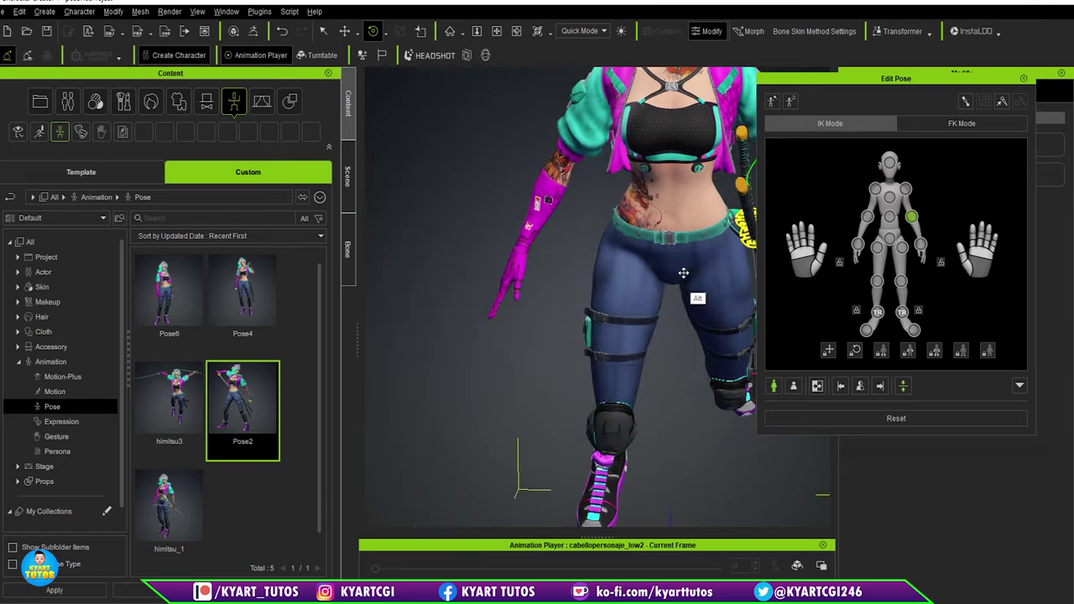
{"action": "left_click", "coordinate": [965, 100]}
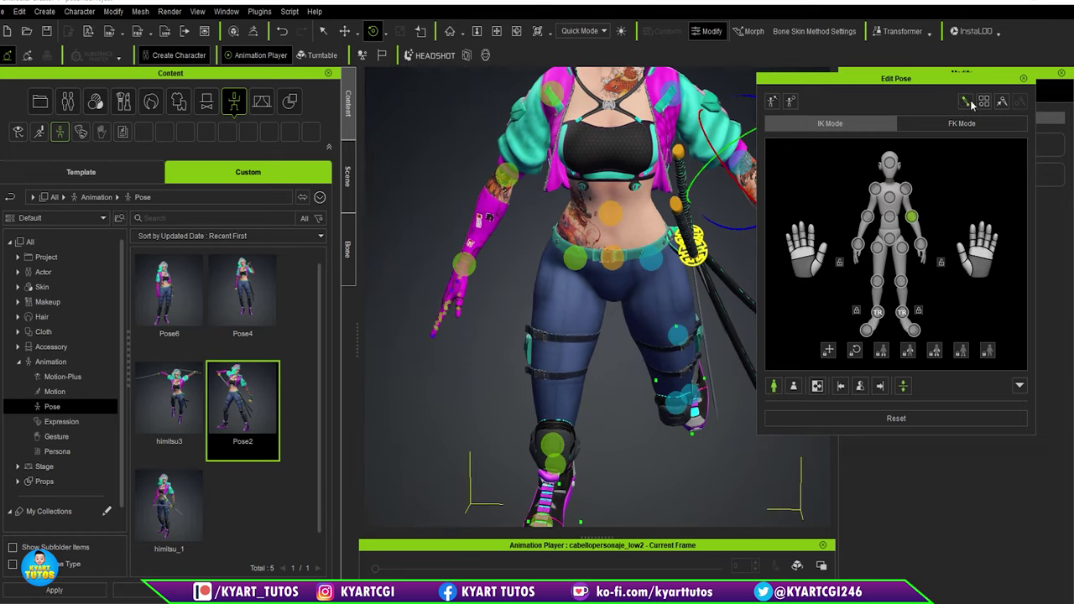
{"action": "left_click", "coordinate": [971, 102]}
{"action": "left_click", "coordinate": [1001, 102]}
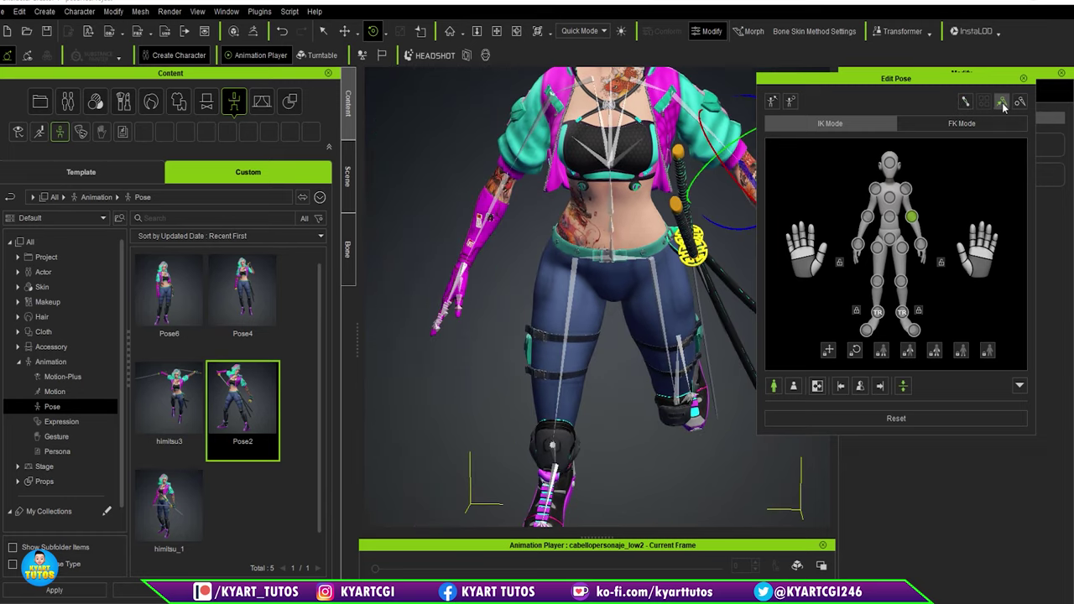
{"action": "left_click", "coordinate": [1001, 102]}
{"action": "middle_click_drag", "start_coordinate": [491, 294], "coordinate": [523, 325], "text": "alt"}
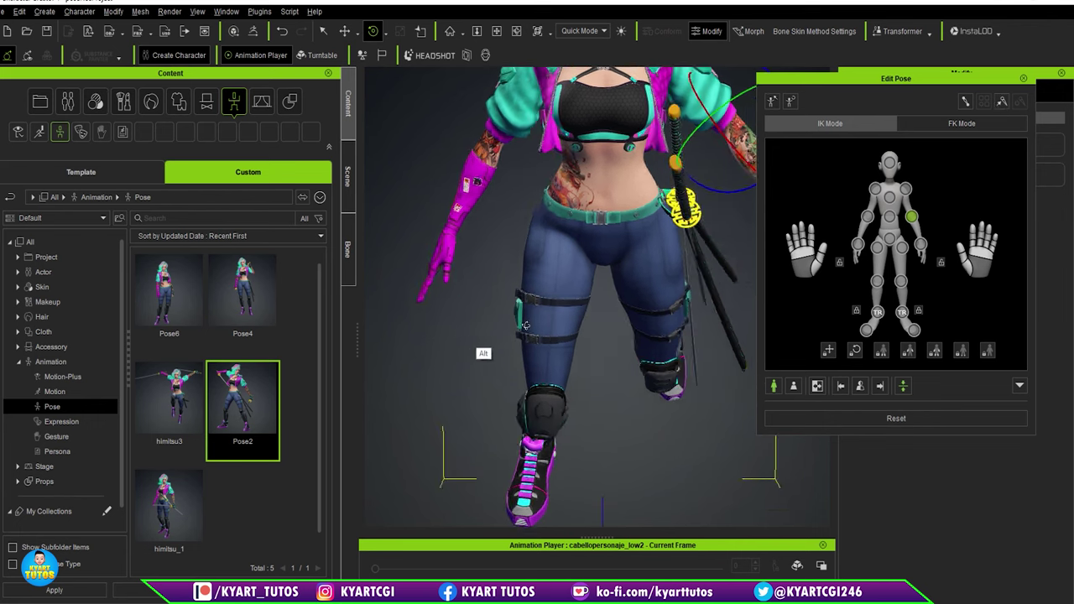
{"action": "left_click_drag", "start_coordinate": [523, 324], "coordinate": [295, 225], "text": "alt"}
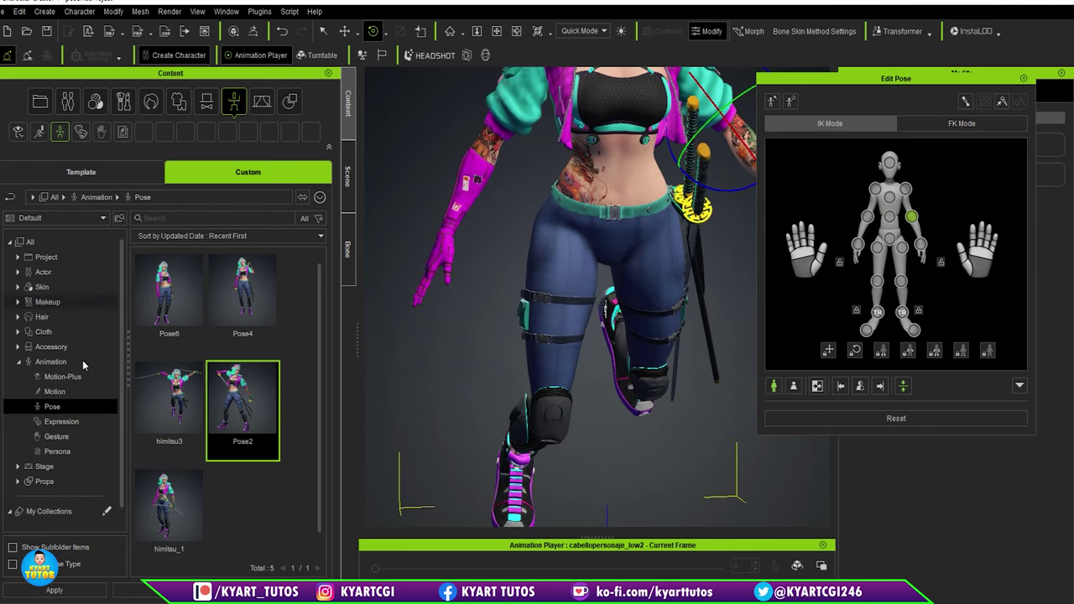
{"action": "left_click", "coordinate": [81, 172]}
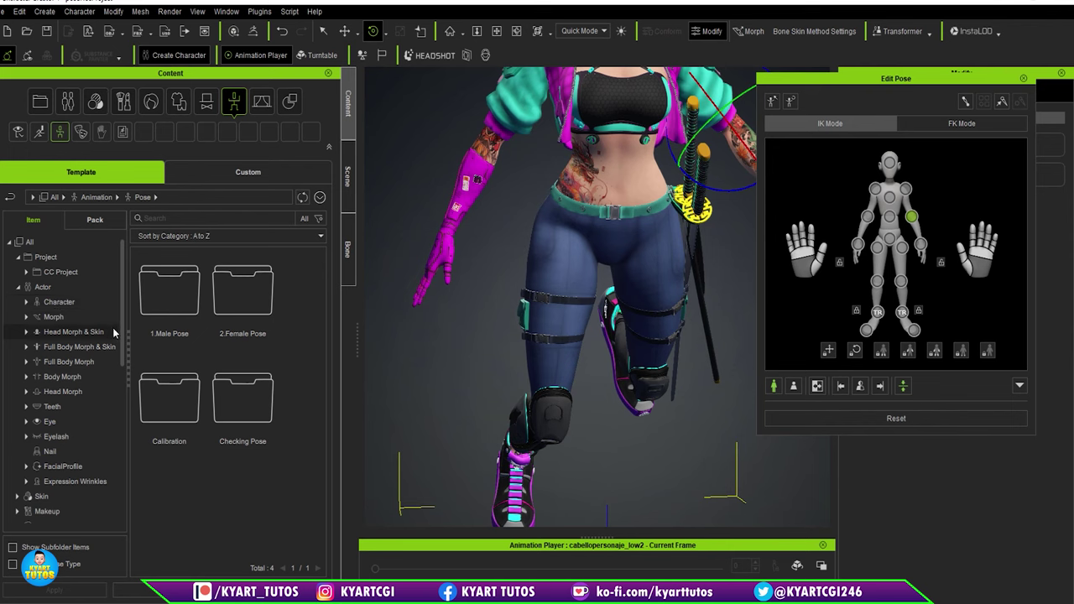
- Expand Animation > Pose in the Template tree and open the 1.Male Pose folder
{"action": "scroll", "coordinate": [126, 403], "scroll_direction": "down", "scroll_amount": 4}
{"action": "scroll", "coordinate": [84, 395], "scroll_direction": "down", "scroll_amount": 2}
{"action": "scroll", "coordinate": [68, 386], "scroll_direction": "down", "scroll_amount": 1}
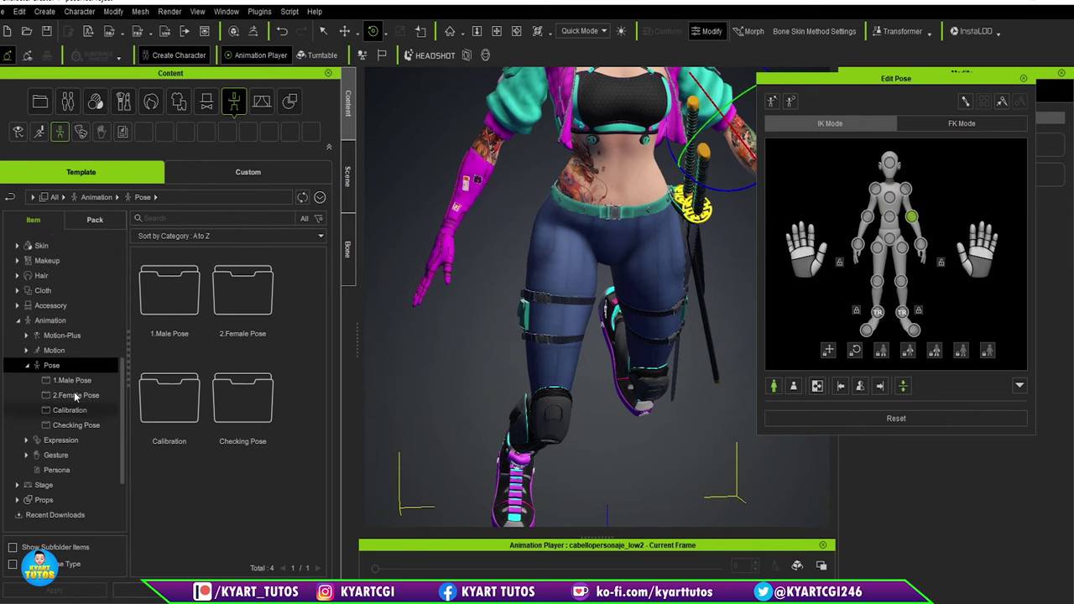
{"action": "left_click", "coordinate": [28, 366]}
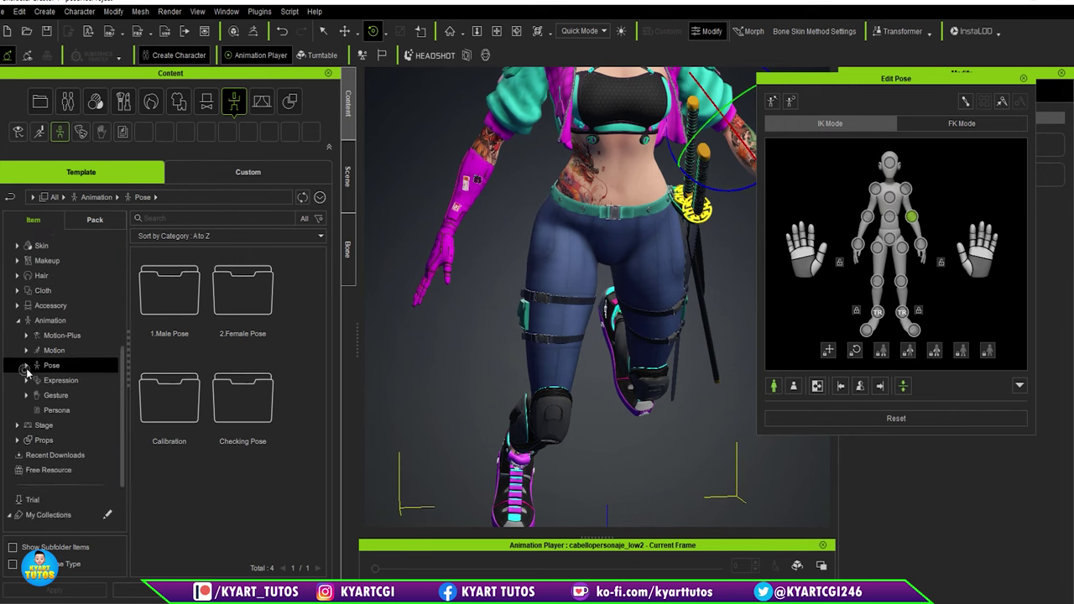
{"action": "left_click", "coordinate": [27, 366]}
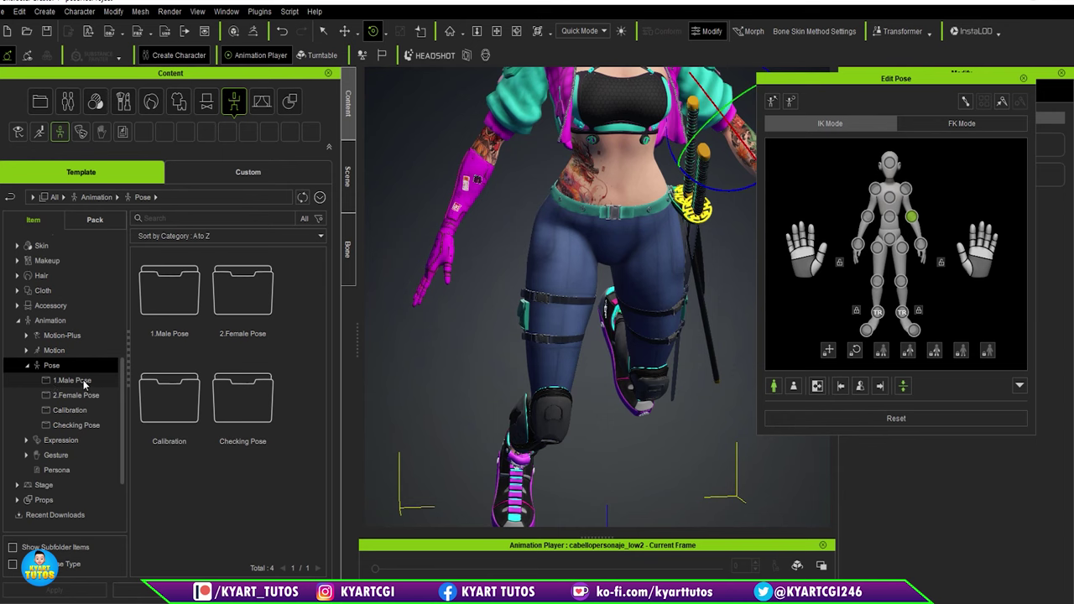
{"action": "left_click", "coordinate": [83, 385]}
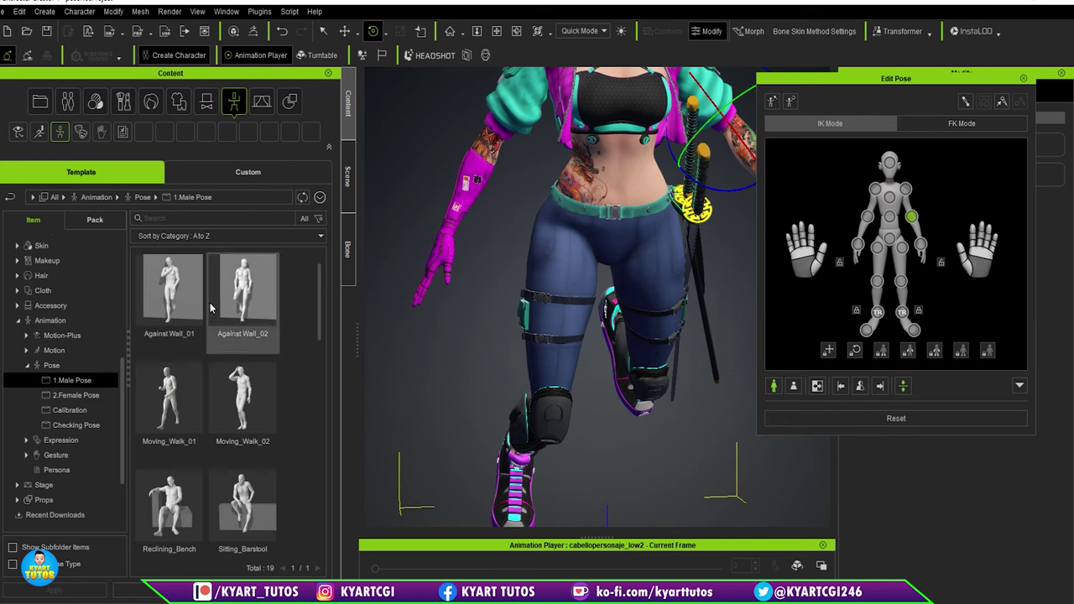
- Close the pose editor and reset the character to a neutral standing pose
{"action": "left_click", "coordinate": [1024, 79]}
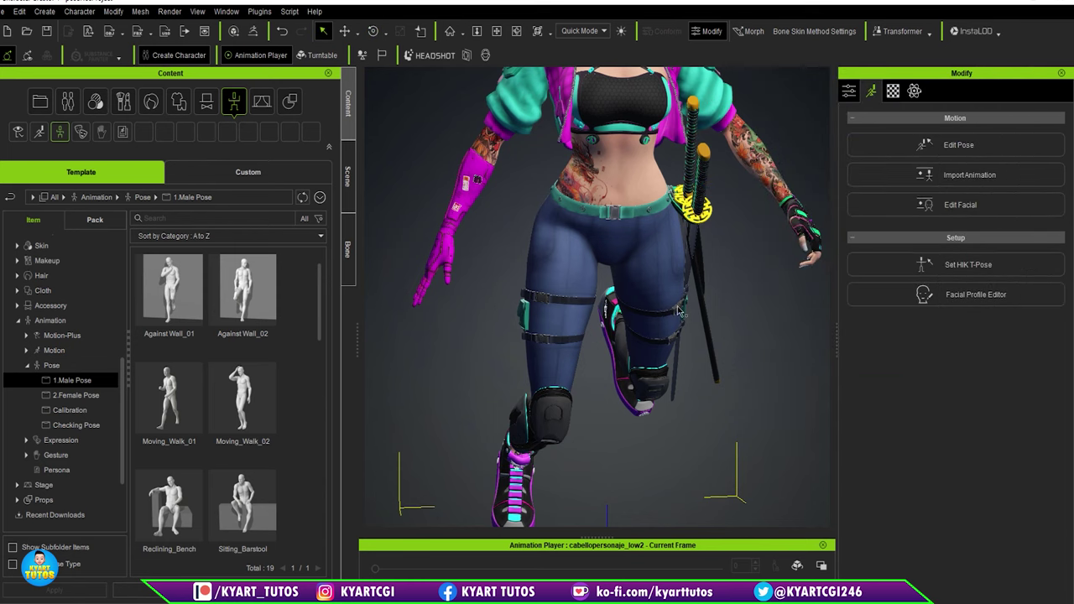
{"action": "right_click_drag", "start_coordinate": [752, 448], "coordinate": [705, 403]}
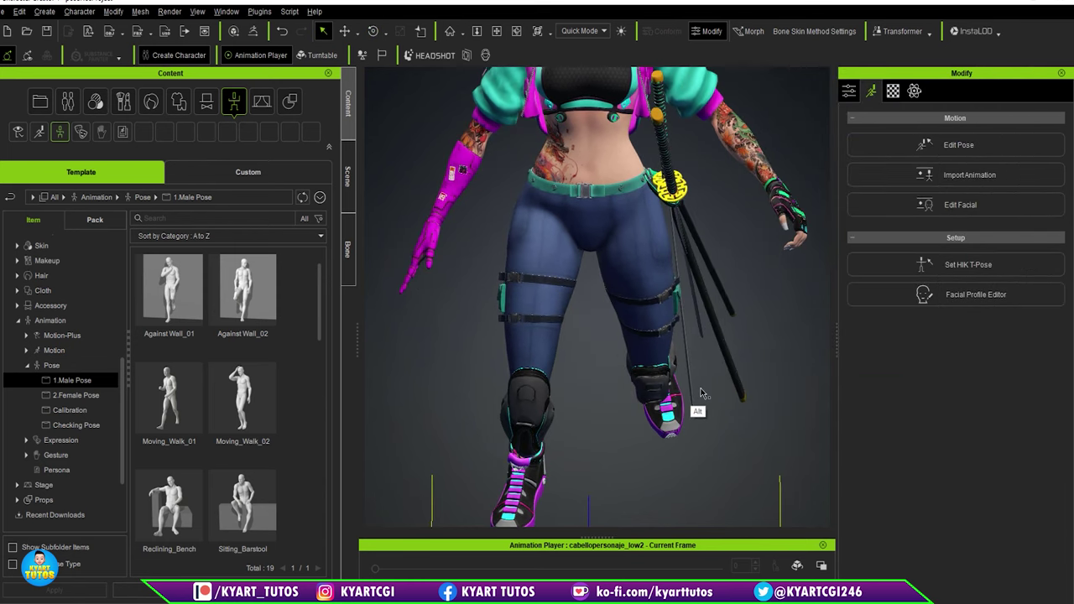
{"action": "right_click", "coordinate": [724, 489]}
{"action": "left_click", "coordinate": [768, 574]}
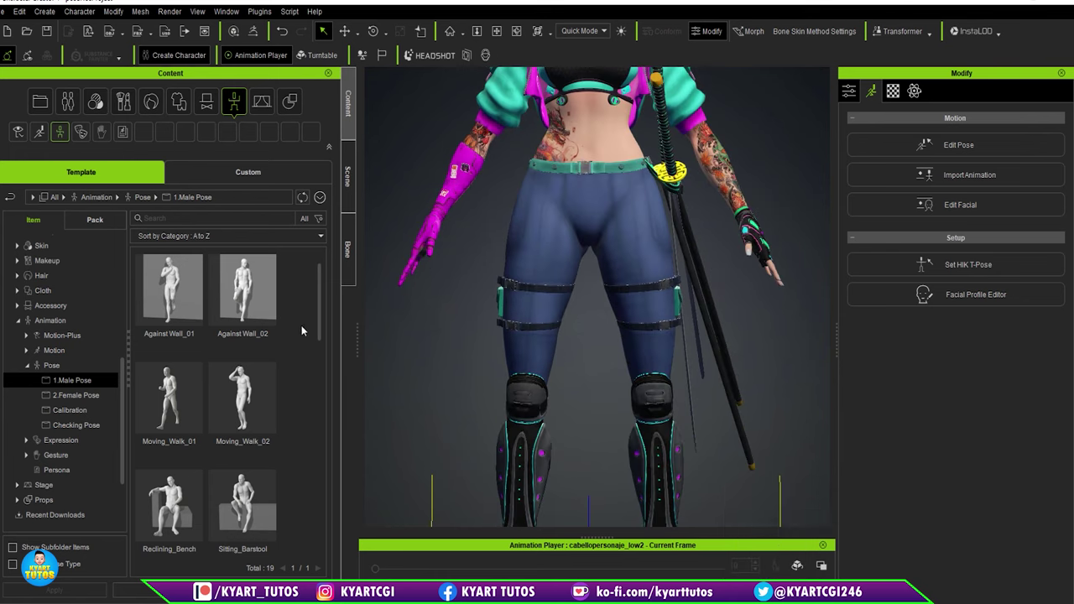
- Apply the Standing_09 pose from the 1.Male Pose folder to the character
{"action": "left_click", "coordinate": [91, 400]}
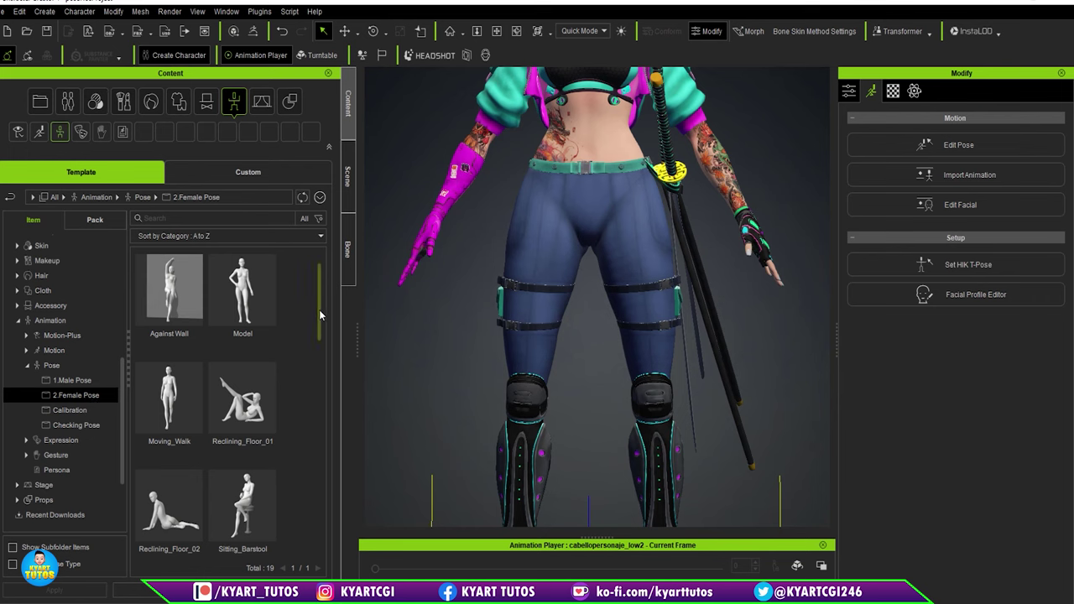
{"action": "mouse_move", "coordinate": [319, 310]}
{"action": "left_mouse_down"}
{"action": "mouse_move", "coordinate": [317, 494]}
{"action": "mouse_move", "coordinate": [319, 403]}
{"action": "left_mouse_up"}
{"action": "left_click", "coordinate": [82, 380]}
{"action": "scroll", "coordinate": [173, 403], "scroll_direction": "down", "scroll_amount": 2}
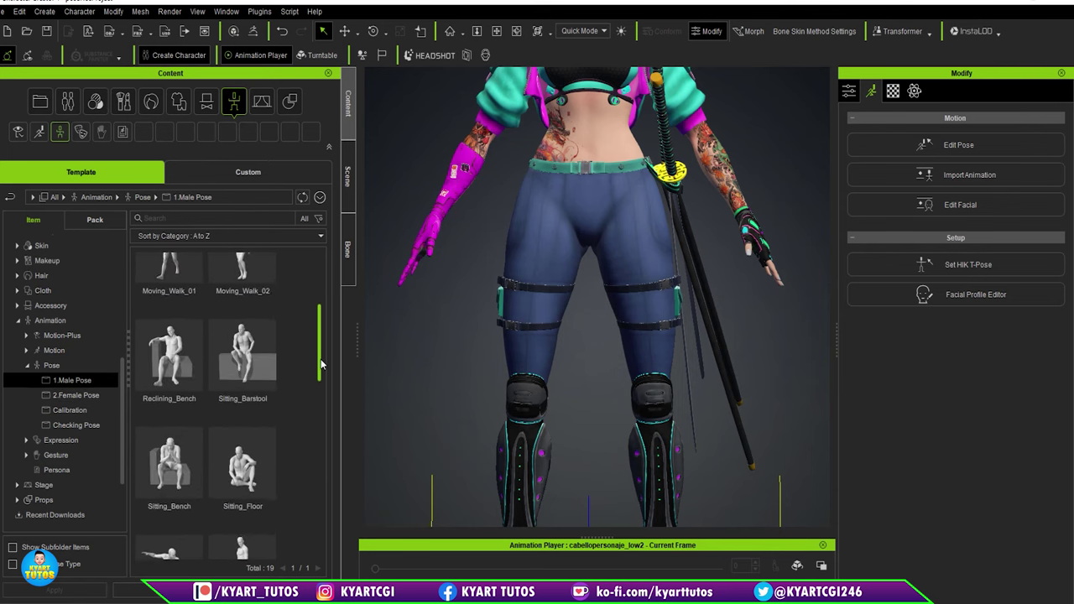
{"action": "scroll", "coordinate": [172, 403], "scroll_direction": "down", "scroll_amount": 2}
{"action": "scroll", "coordinate": [173, 402], "scroll_direction": "down", "scroll_amount": 3}
{"action": "scroll", "coordinate": [173, 409], "scroll_direction": "down", "scroll_amount": 2}
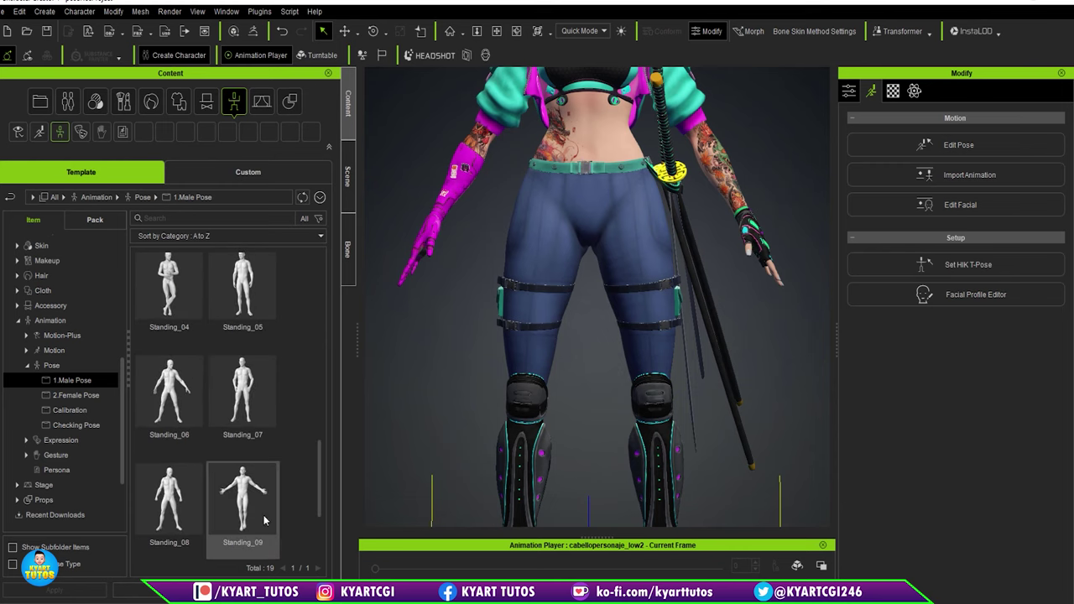
{"action": "left_click_drag", "start_coordinate": [242, 501], "coordinate": [576, 263]}
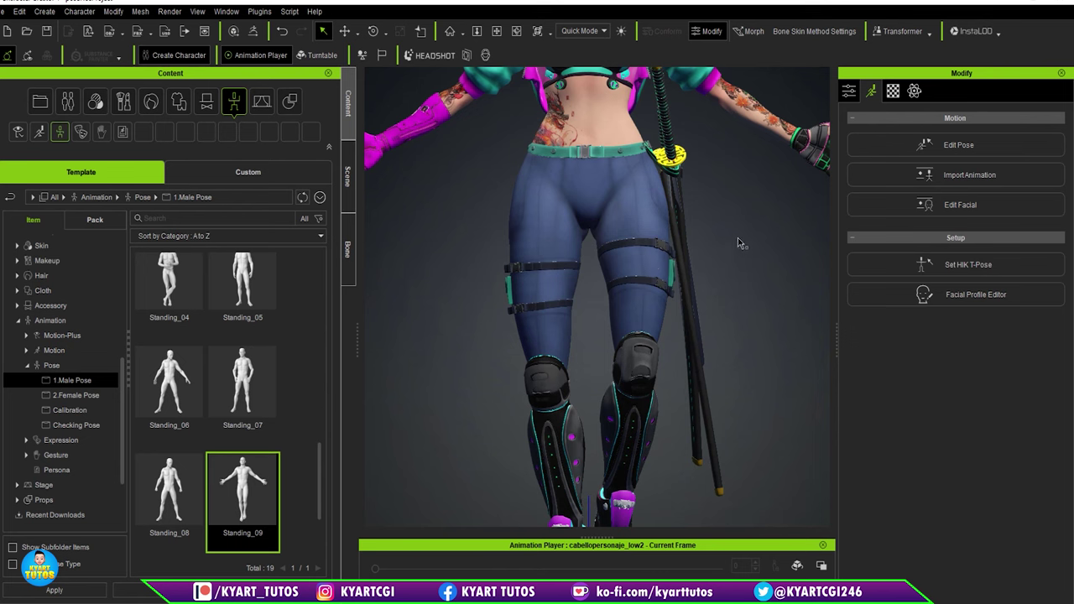
- Inspect the Standing_09 pose and open the Scene object list
{"action": "middle_click_drag", "start_coordinate": [738, 244], "coordinate": [706, 338], "text": "alt"}
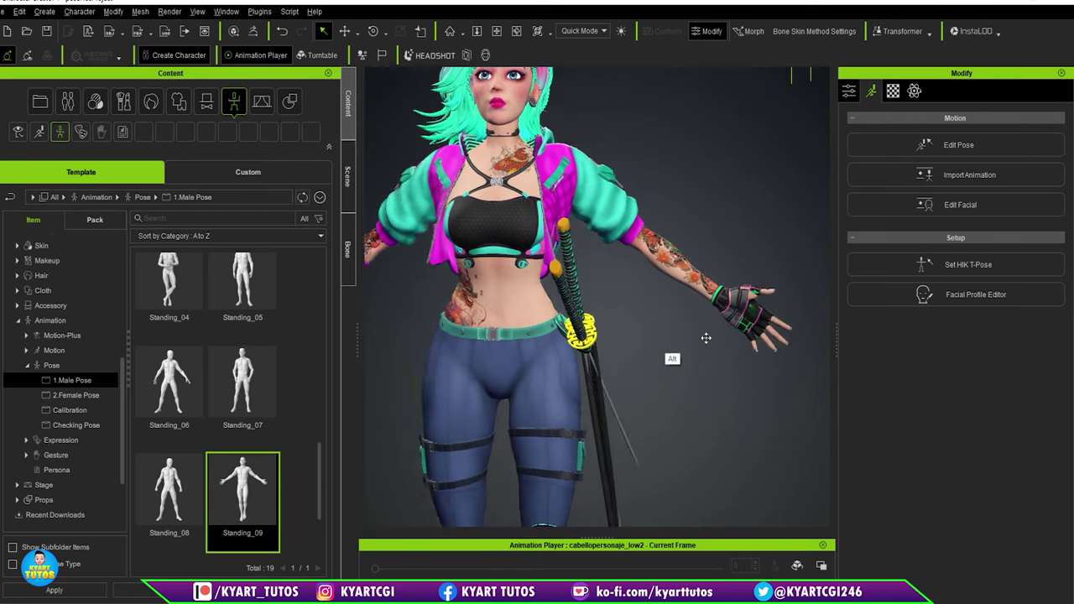
{"action": "left_click_drag", "start_coordinate": [706, 338], "coordinate": [685, 390], "text": "alt"}
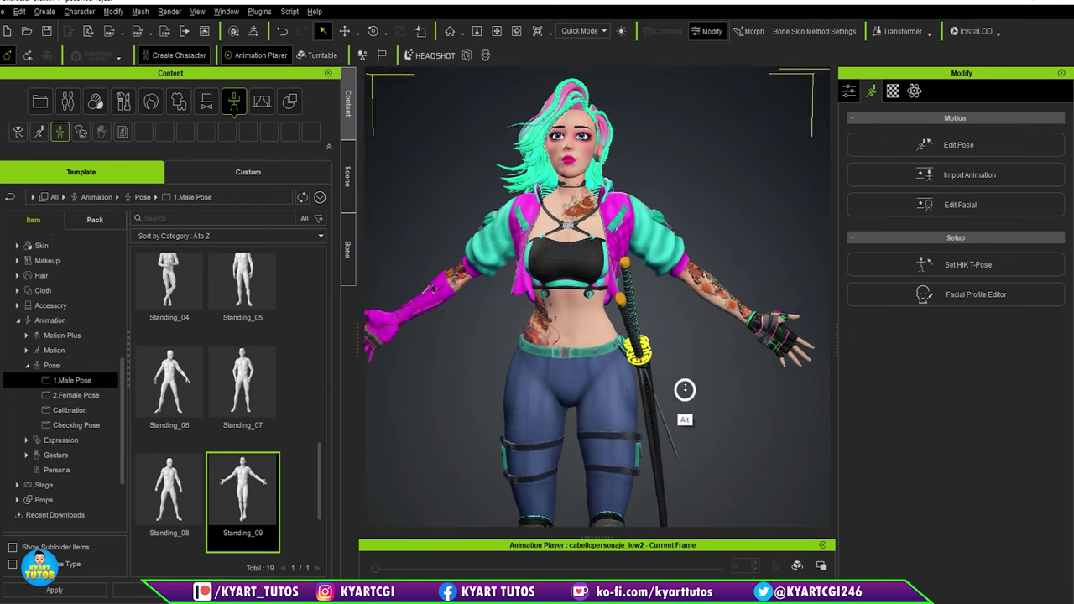
{"action": "middle_click_drag", "start_coordinate": [685, 389], "coordinate": [702, 306], "text": "alt"}
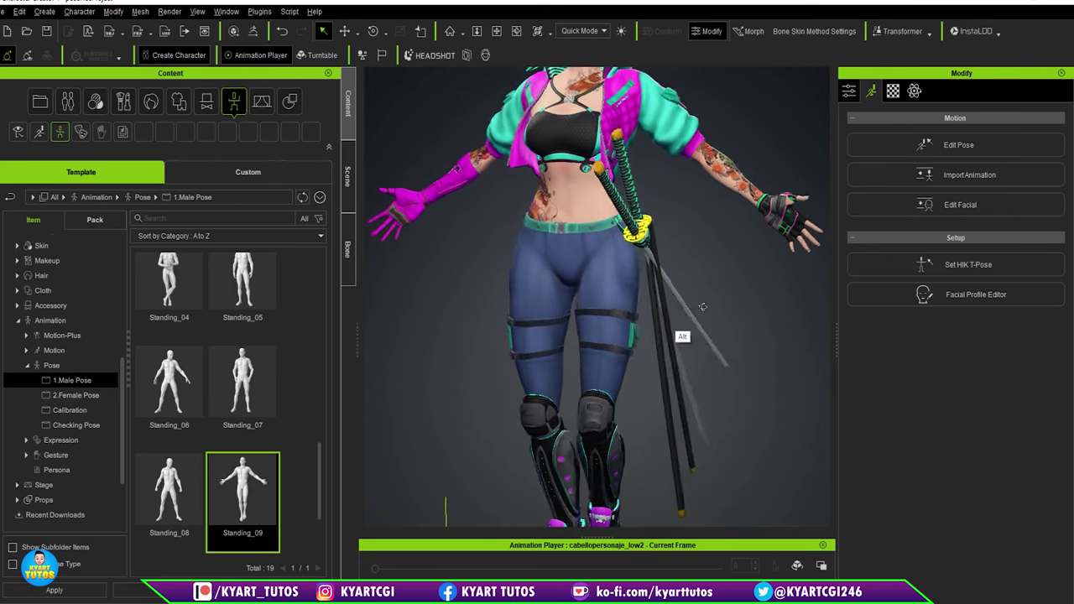
{"action": "mouse_move", "coordinate": [703, 306]}
{"action": "left_mouse_down", "text": "alt"}
{"action": "mouse_move", "coordinate": [719, 271]}
{"action": "mouse_move", "coordinate": [715, 311]}
{"action": "mouse_move", "coordinate": [698, 287]}
{"action": "mouse_move", "coordinate": [582, 291]}
{"action": "mouse_move", "coordinate": [652, 291]}
{"action": "left_mouse_up", "text": "alt"}
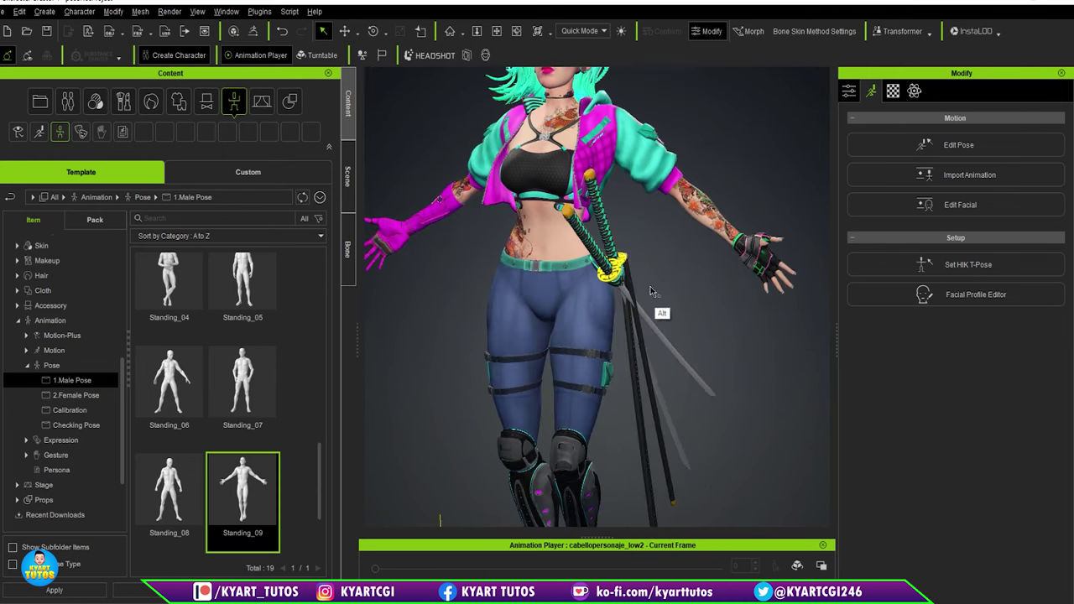
{"action": "left_click", "coordinate": [352, 188]}
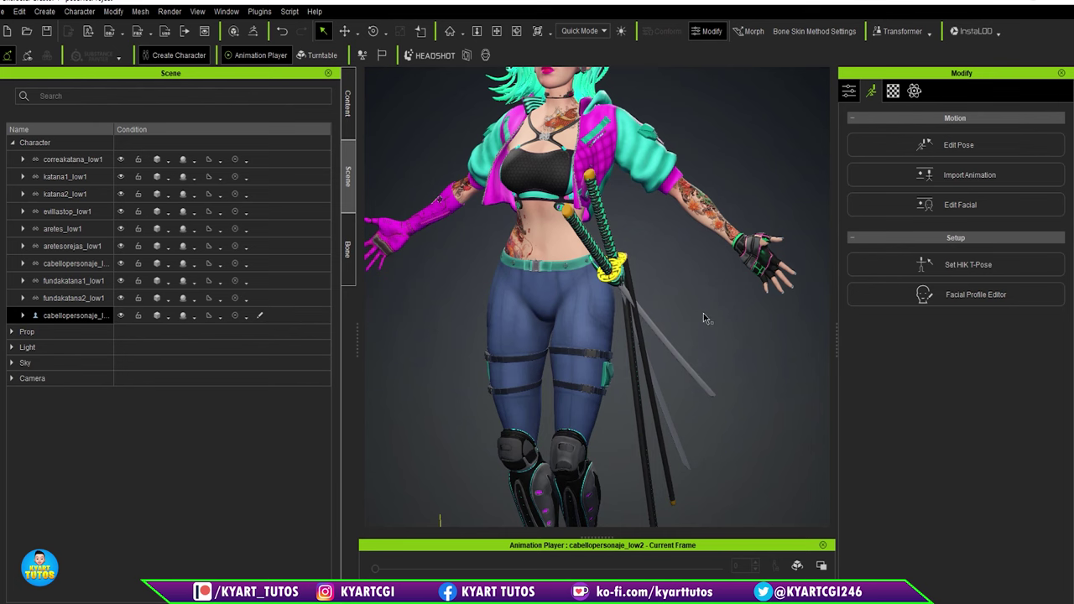
{"action": "scroll", "coordinate": [683, 302], "scroll_direction": "down", "scroll_amount": 2}
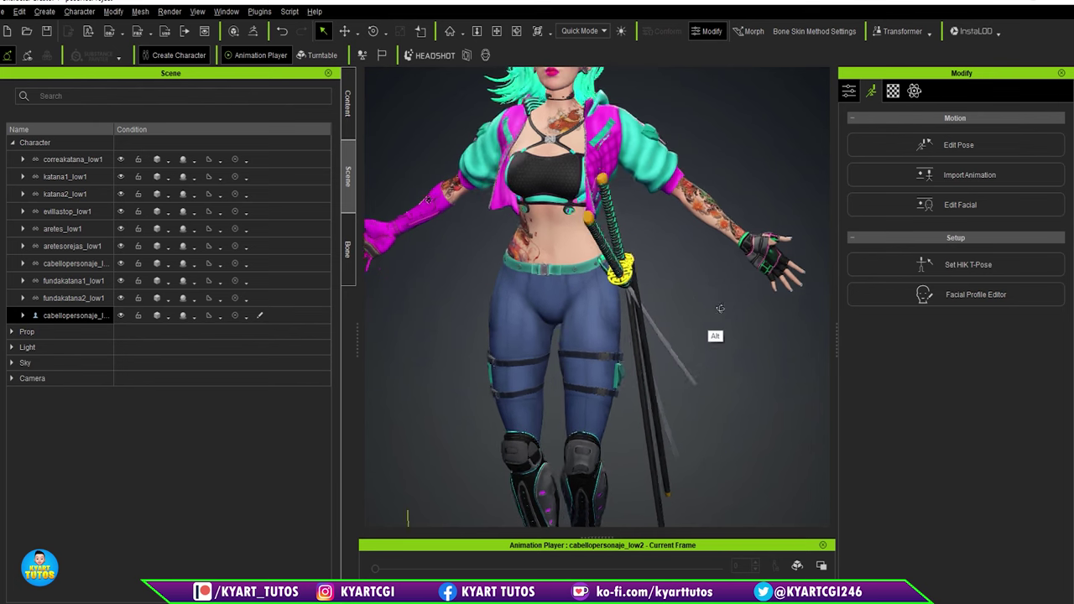
{"action": "scroll", "coordinate": [683, 336], "scroll_direction": "down", "scroll_amount": 2}
{"action": "scroll", "coordinate": [697, 352], "scroll_direction": "down", "scroll_amount": 2}
{"action": "scroll", "coordinate": [739, 336], "scroll_direction": "down", "scroll_amount": 2}
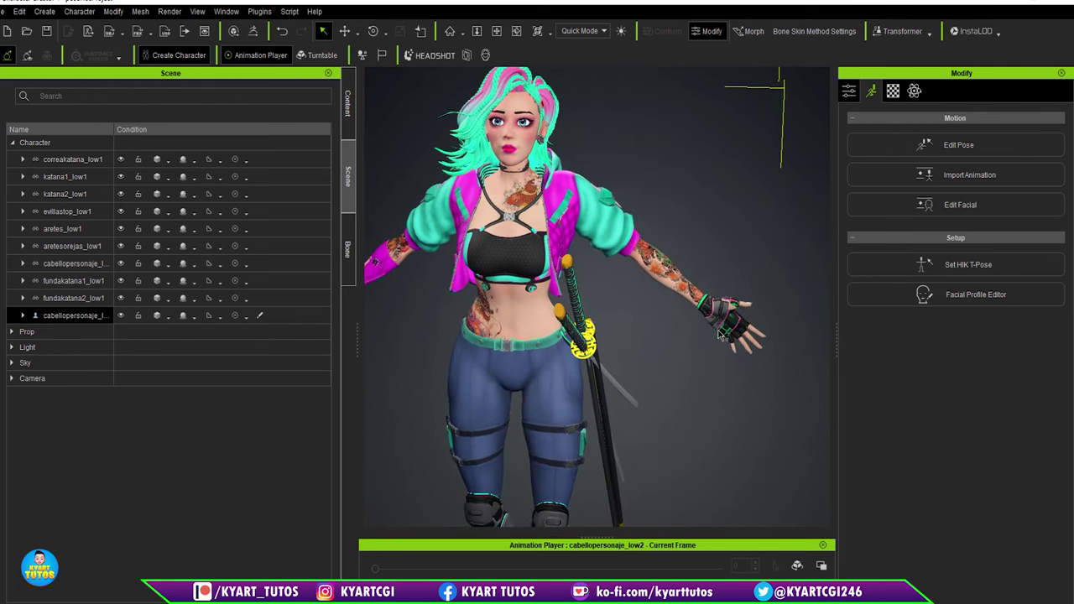
- Orbit around the character and select the katana2_low1 sword
{"action": "mouse_move", "coordinate": [698, 344]}
{"action": "left_mouse_down", "text": "alt"}
{"action": "mouse_move", "coordinate": [675, 310]}
{"action": "mouse_move", "coordinate": [700, 270]}
{"action": "mouse_move", "coordinate": [704, 303]}
{"action": "mouse_move", "coordinate": [708, 289]}
{"action": "mouse_move", "coordinate": [757, 365]}
{"action": "left_mouse_up", "text": "alt"}
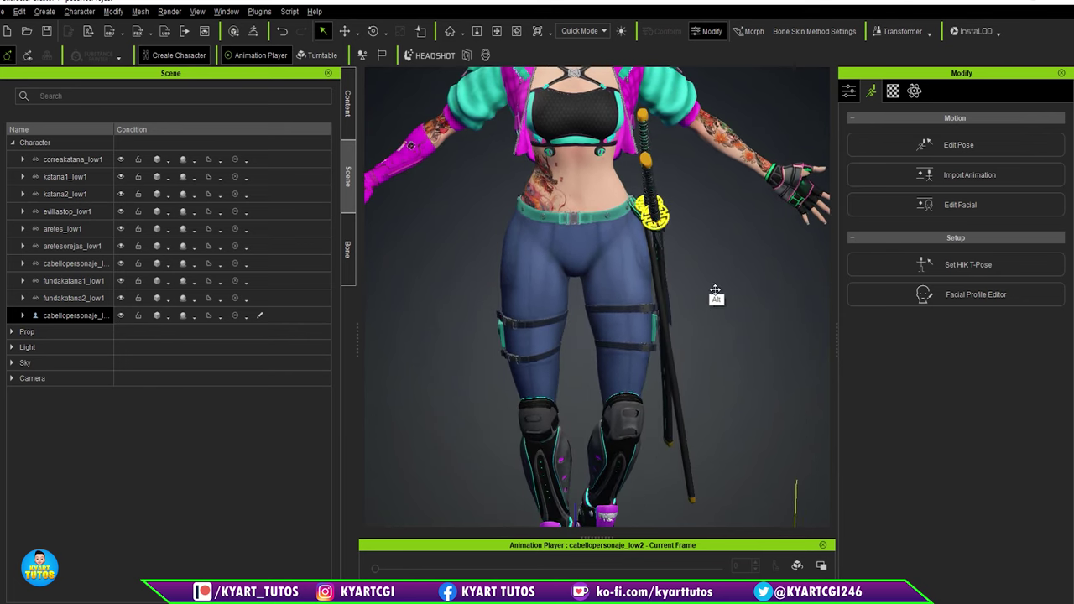
{"action": "left_click_drag", "start_coordinate": [714, 297], "coordinate": [693, 314], "text": "alt"}
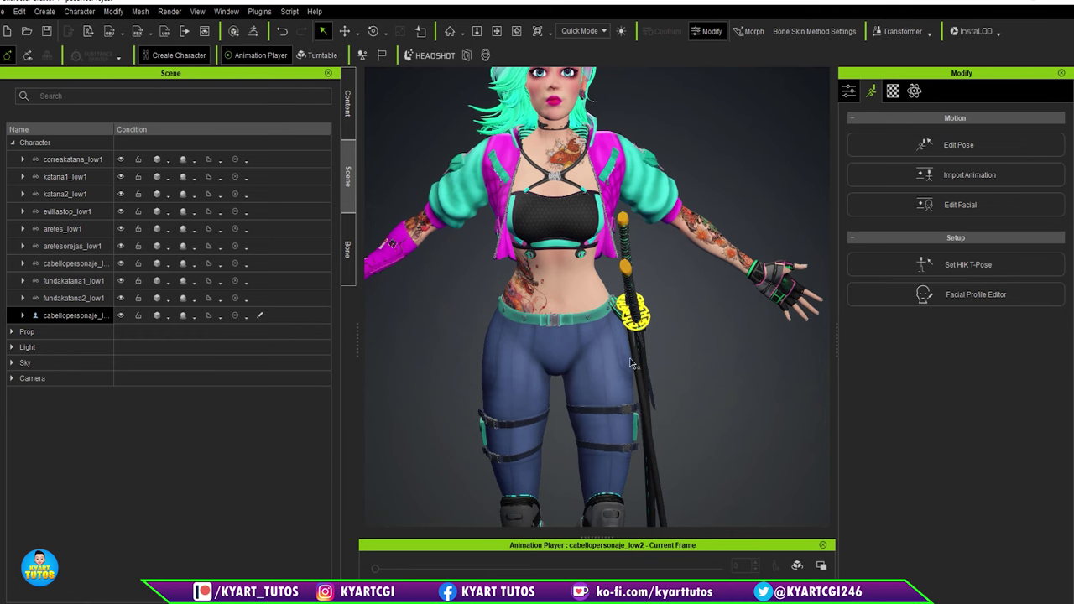
{"action": "middle_click_drag", "start_coordinate": [658, 357], "coordinate": [610, 295]}
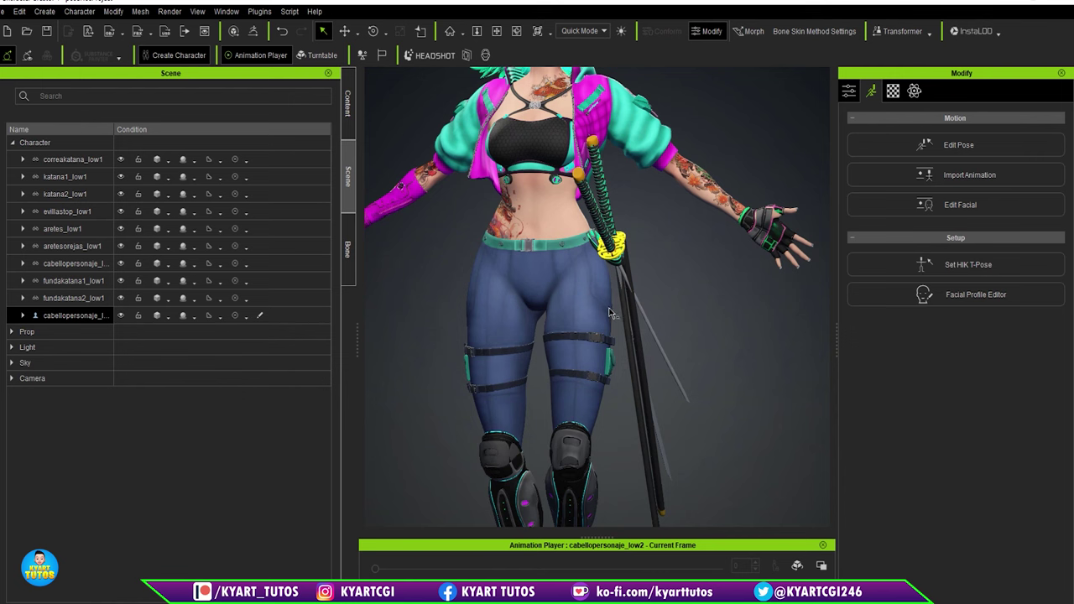
{"action": "middle_click_drag", "start_coordinate": [688, 335], "coordinate": [712, 364]}
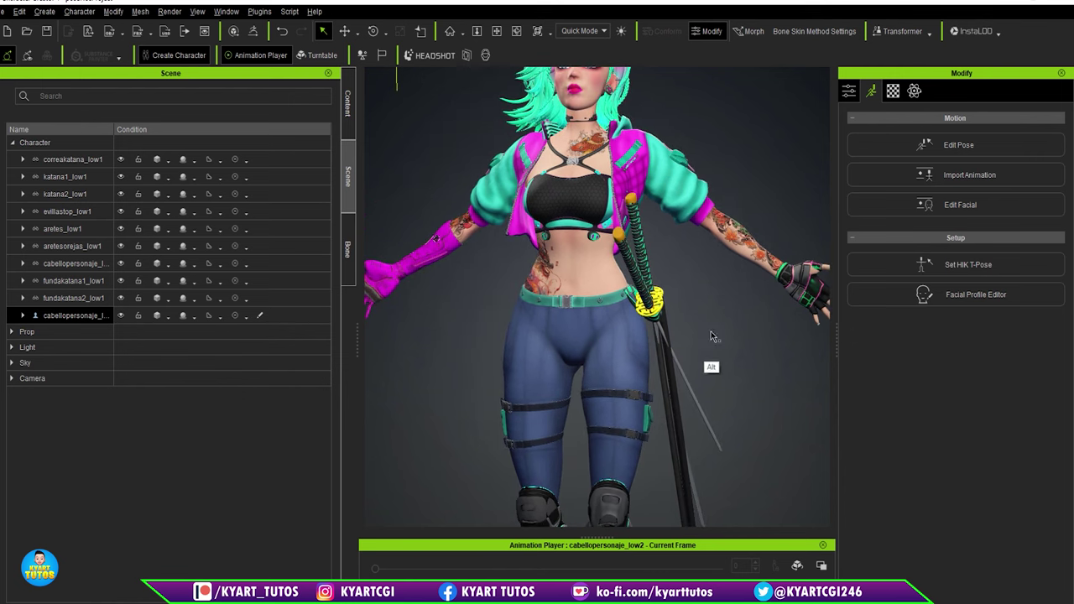
{"action": "mouse_move", "coordinate": [713, 342]}
{"action": "left_mouse_down", "text": "alt"}
{"action": "mouse_move", "coordinate": [554, 335]}
{"action": "mouse_move", "coordinate": [758, 358]}
{"action": "mouse_move", "coordinate": [646, 308]}
{"action": "mouse_move", "coordinate": [690, 307]}
{"action": "mouse_move", "coordinate": [640, 321]}
{"action": "left_mouse_up", "text": "alt"}
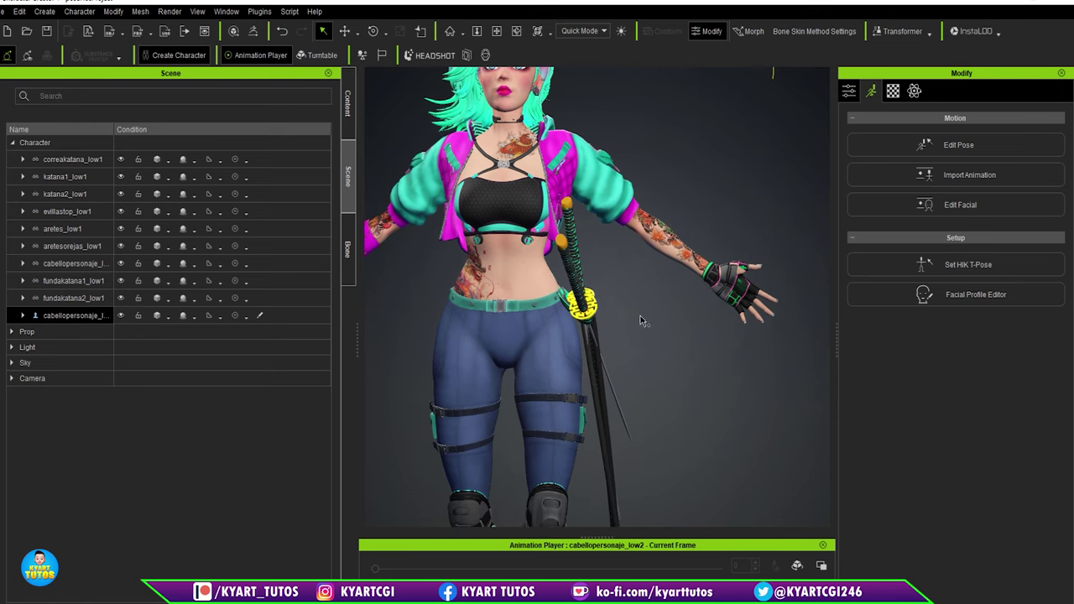
{"action": "left_click", "coordinate": [578, 295]}
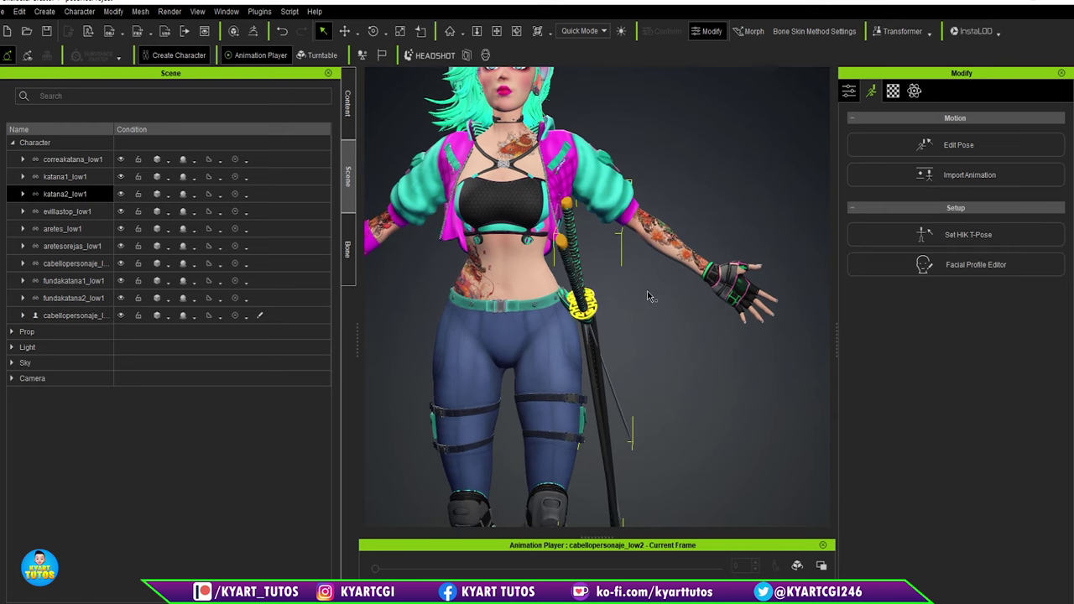
- Move the katana2_low1 sword from the waist into the character's right hand
{"action": "left_click", "coordinate": [849, 91]}
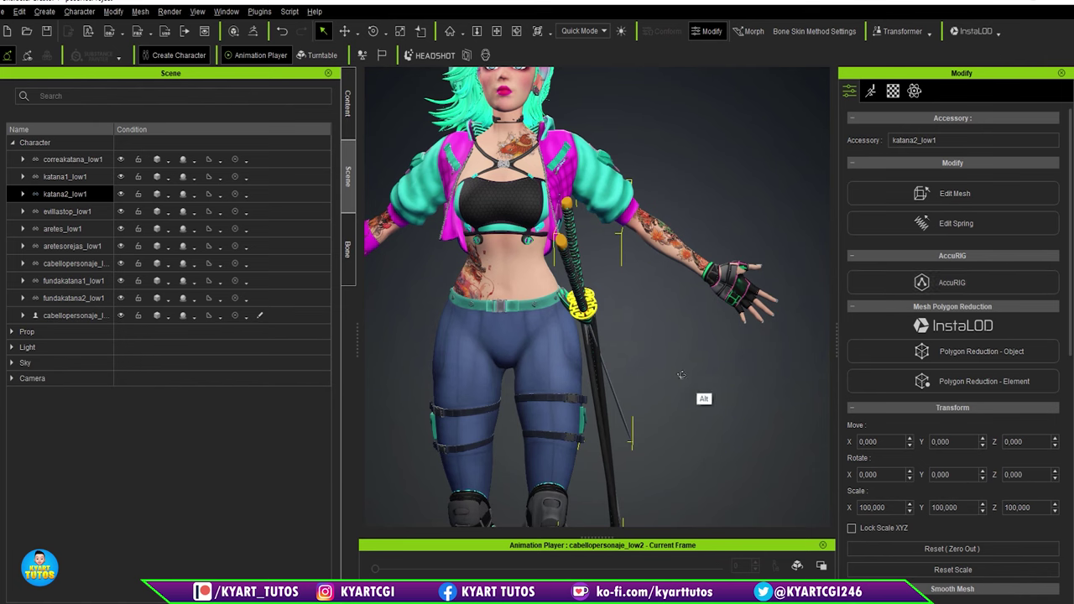
{"action": "mouse_move", "coordinate": [705, 400]}
{"action": "left_mouse_down", "text": "alt"}
{"action": "mouse_move", "coordinate": [498, 402]}
{"action": "mouse_move", "coordinate": [626, 419]}
{"action": "left_mouse_up", "text": "alt"}
{"action": "middle_click_drag", "start_coordinate": [629, 420], "coordinate": [743, 312], "text": "alt"}
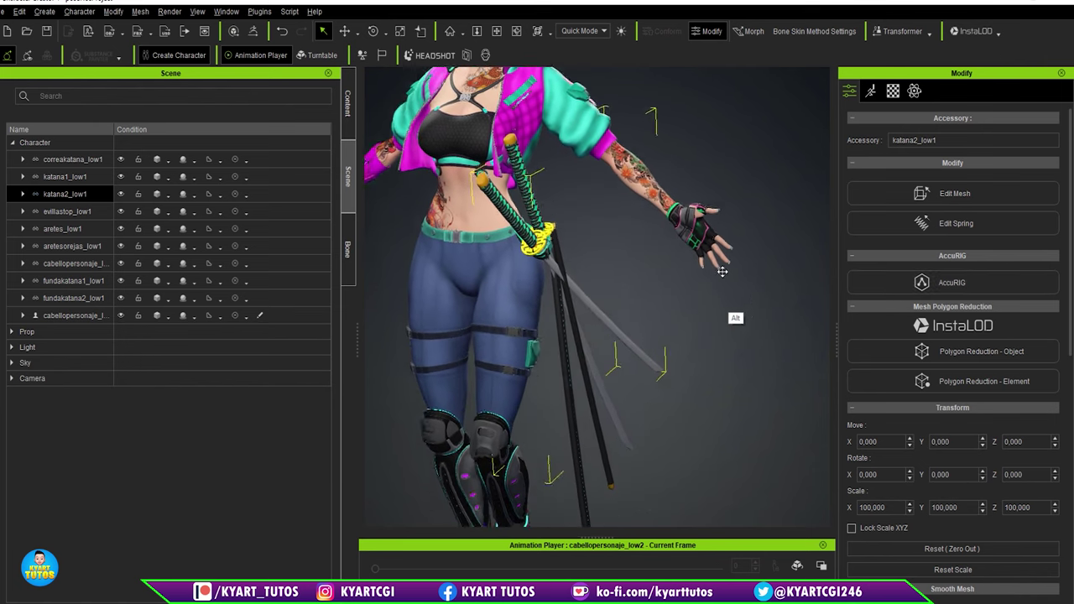
{"action": "scroll", "coordinate": [1054, 352], "scroll_direction": "down", "scroll_amount": 5}
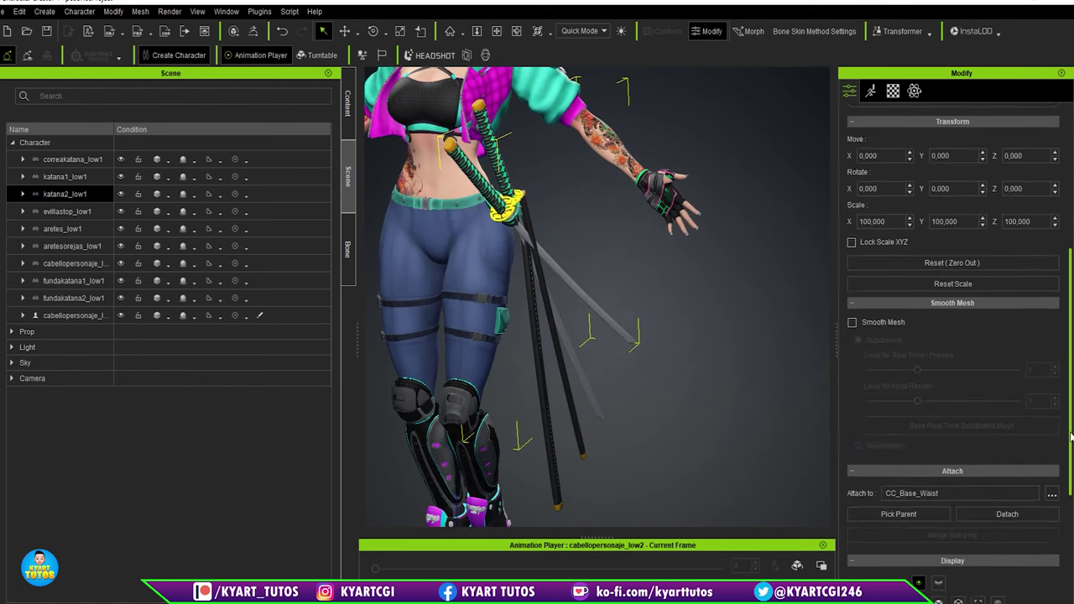
{"action": "scroll", "coordinate": [1051, 436], "scroll_direction": "down", "scroll_amount": 5}
{"action": "scroll", "coordinate": [1049, 520], "scroll_direction": "down", "scroll_amount": 5}
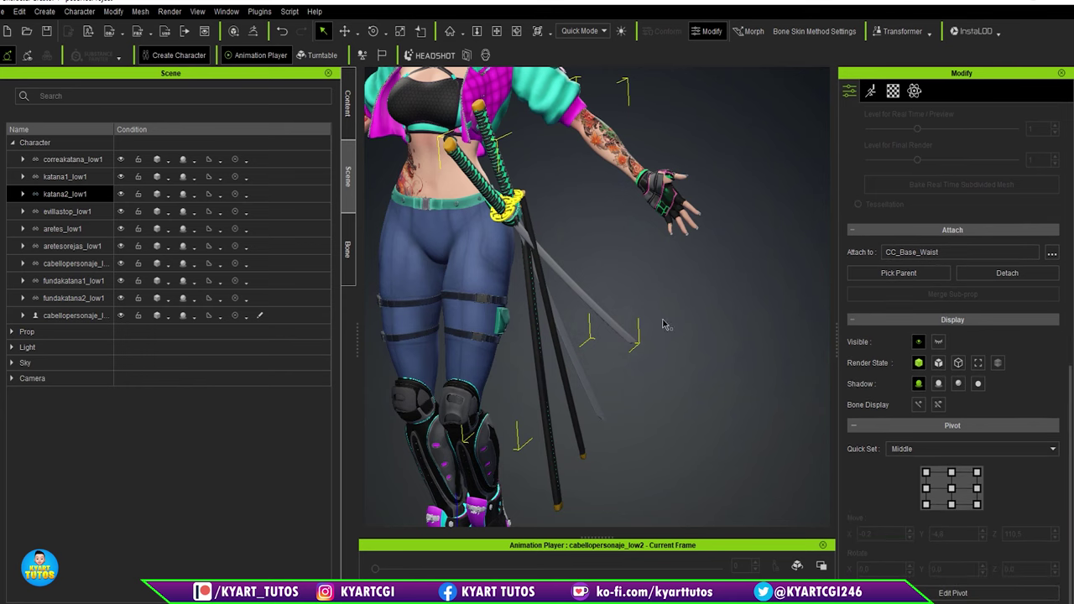
{"action": "left_click_drag", "start_coordinate": [702, 359], "coordinate": [729, 401], "text": "alt"}
{"action": "key", "text": "w"}
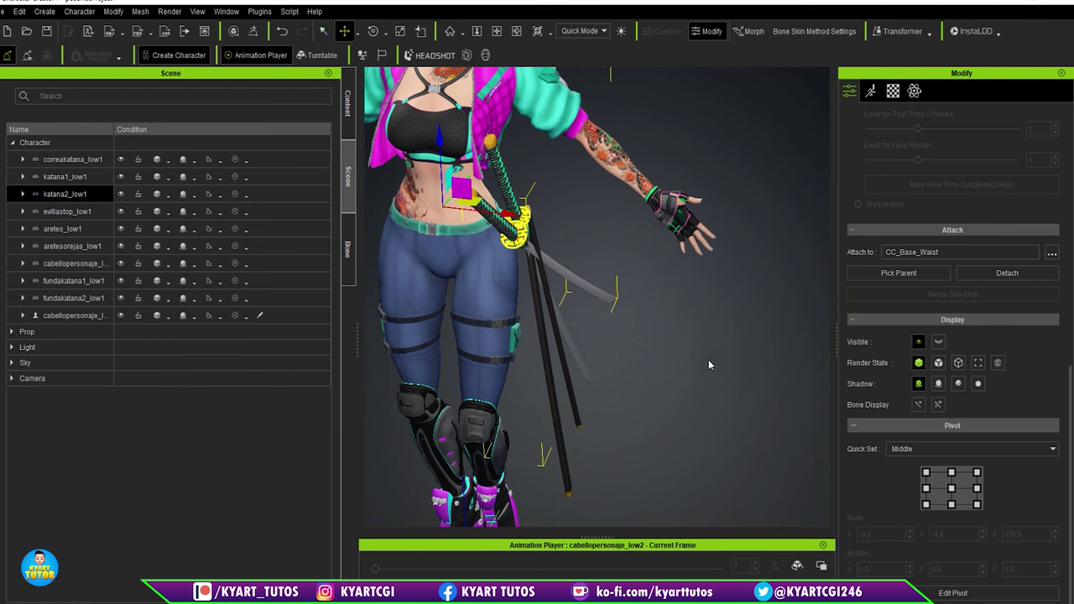
{"action": "middle_click_drag", "start_coordinate": [563, 244], "coordinate": [563, 403]}
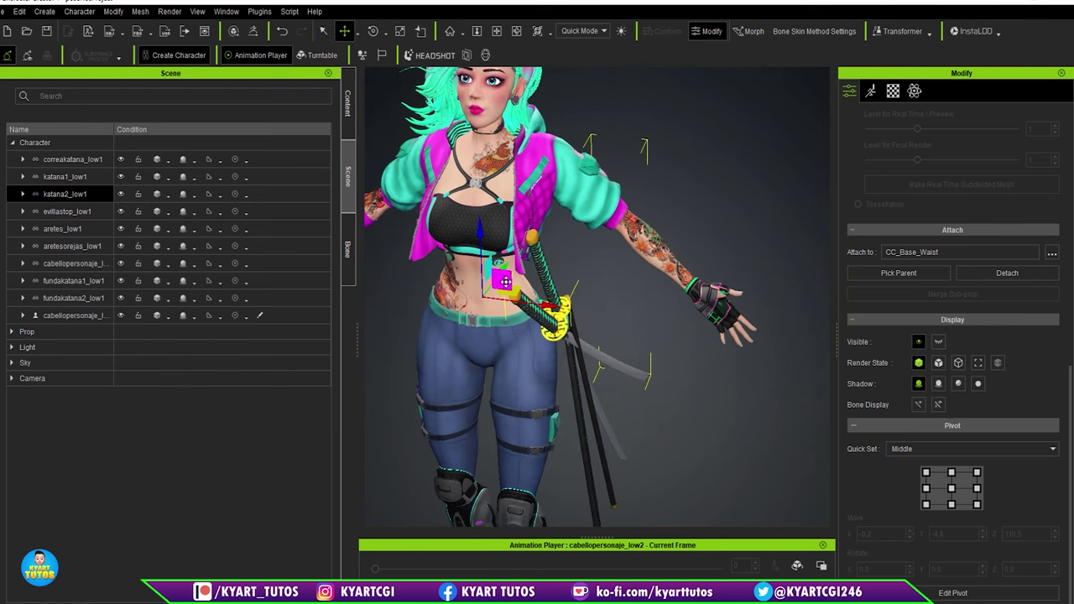
{"action": "mouse_move", "coordinate": [509, 281]}
{"action": "left_mouse_down"}
{"action": "mouse_move", "coordinate": [698, 317]}
{"action": "mouse_move", "coordinate": [705, 332]}
{"action": "left_mouse_up"}
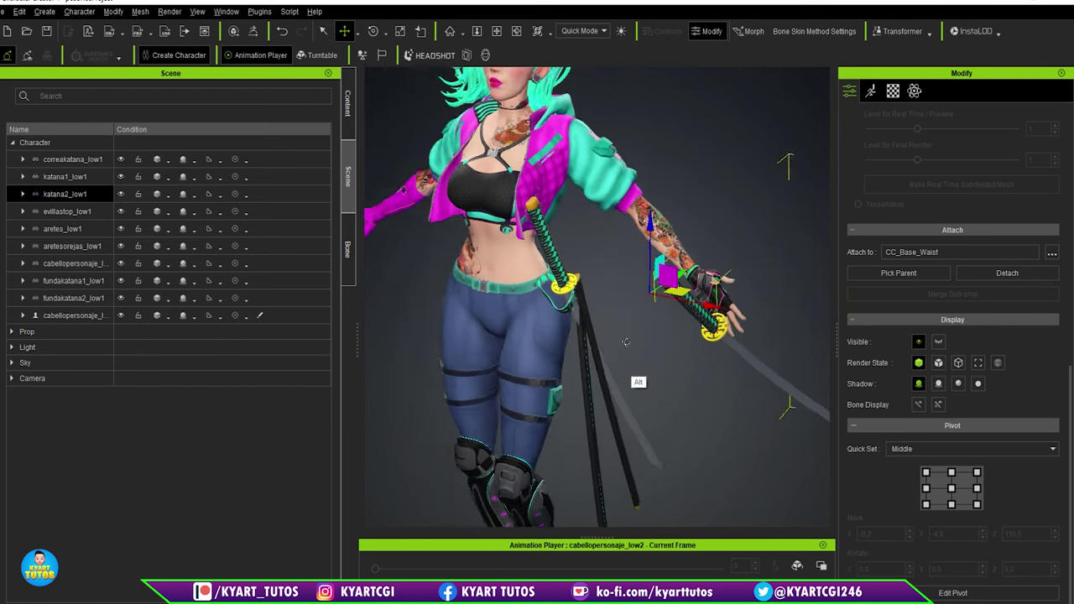
{"action": "mouse_move", "coordinate": [637, 336]}
{"action": "left_mouse_down", "text": "alt"}
{"action": "mouse_move", "coordinate": [577, 335]}
{"action": "mouse_move", "coordinate": [640, 323]}
{"action": "left_mouse_up", "text": "alt"}
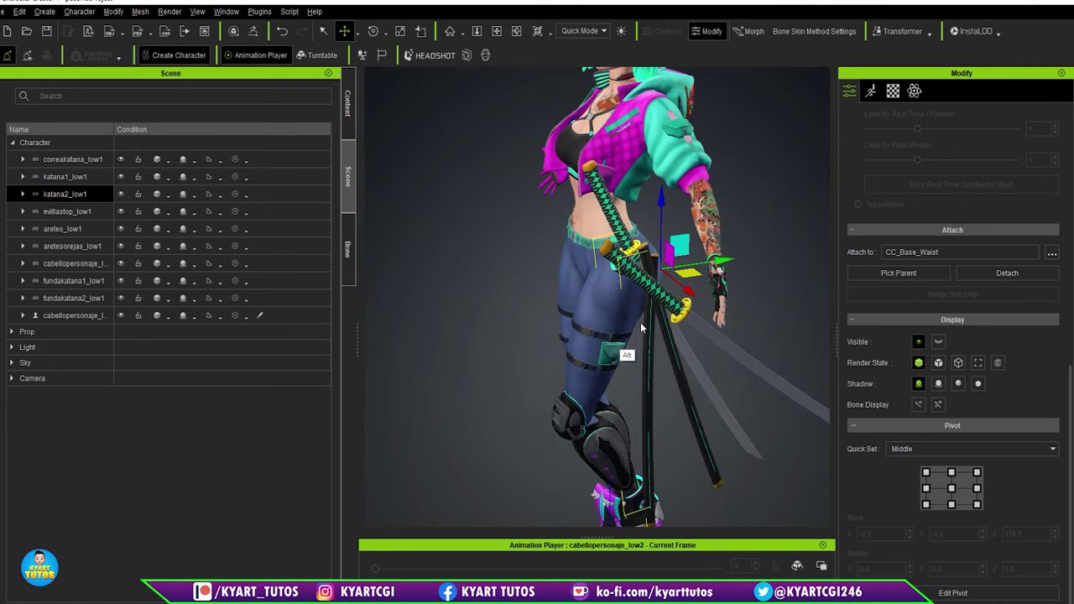
- Rotate the katana so its hilt fits the right hand with the blade raised
{"action": "key", "text": "e"}
{"action": "mouse_move", "coordinate": [614, 232]}
{"action": "left_mouse_down"}
{"action": "mouse_move", "coordinate": [688, 362]}
{"action": "mouse_move", "coordinate": [821, 302]}
{"action": "mouse_move", "coordinate": [756, 366]}
{"action": "left_mouse_up"}
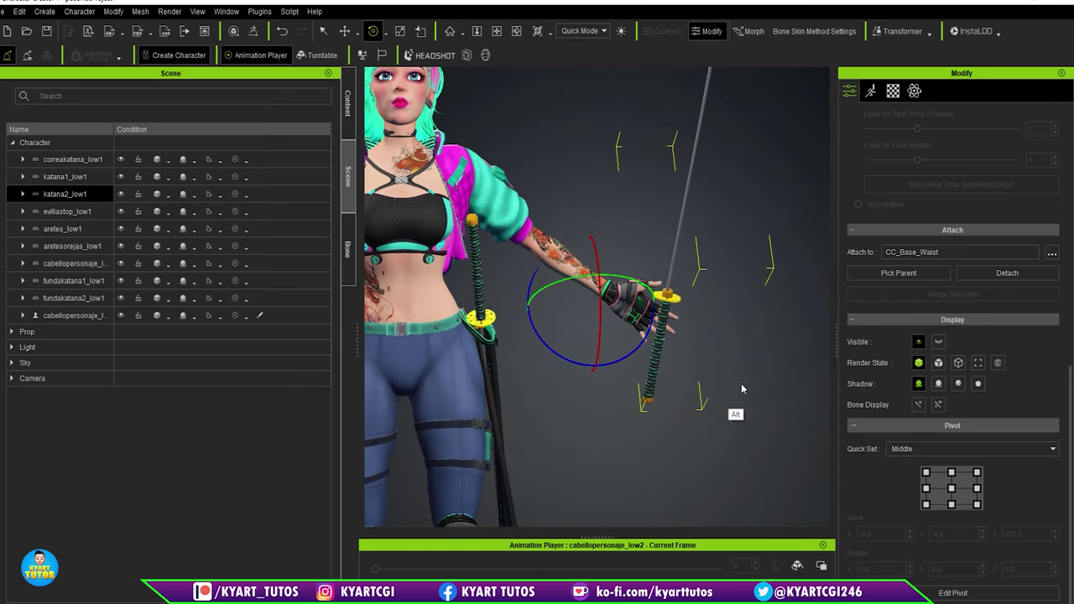
{"action": "left_click_drag", "start_coordinate": [731, 412], "coordinate": [690, 371], "text": "alt"}
{"action": "key", "text": "w"}
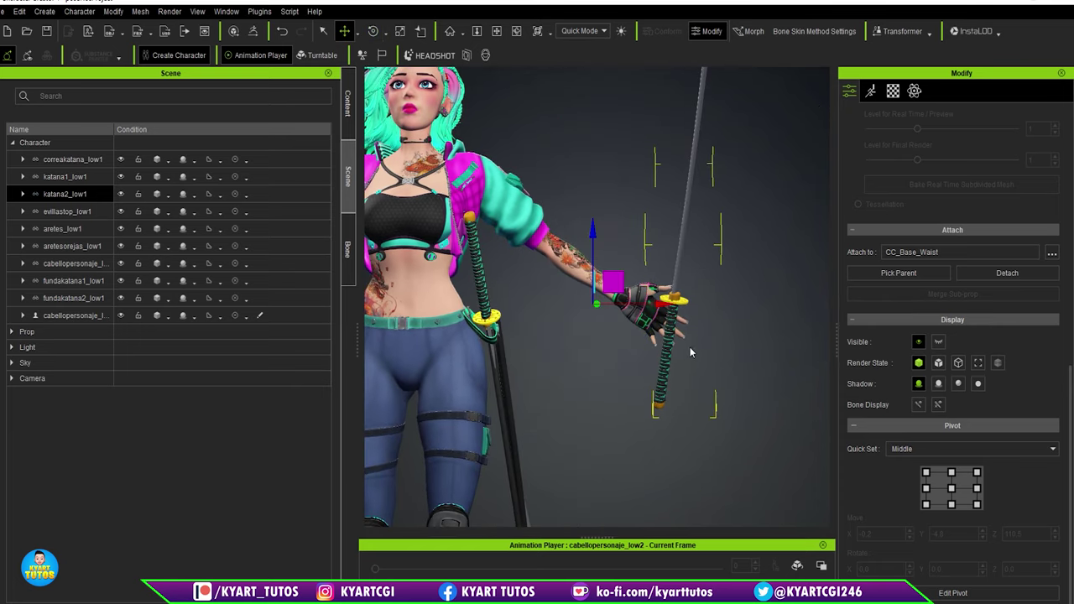
- Centre the katana's pivot, nudge it slightly up and sideways, and finish pivot editing
{"action": "left_click", "coordinate": [951, 488]}
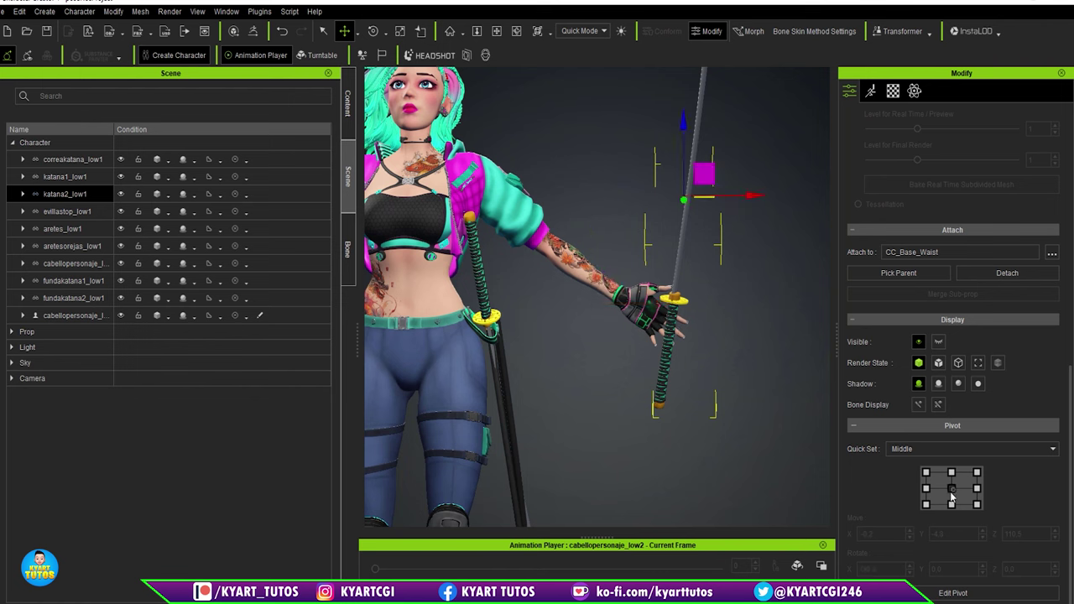
{"action": "mouse_move", "coordinate": [736, 402]}
{"action": "left_mouse_down", "text": "alt"}
{"action": "mouse_move", "coordinate": [773, 342]}
{"action": "mouse_move", "coordinate": [734, 337]}
{"action": "left_mouse_up", "text": "alt"}
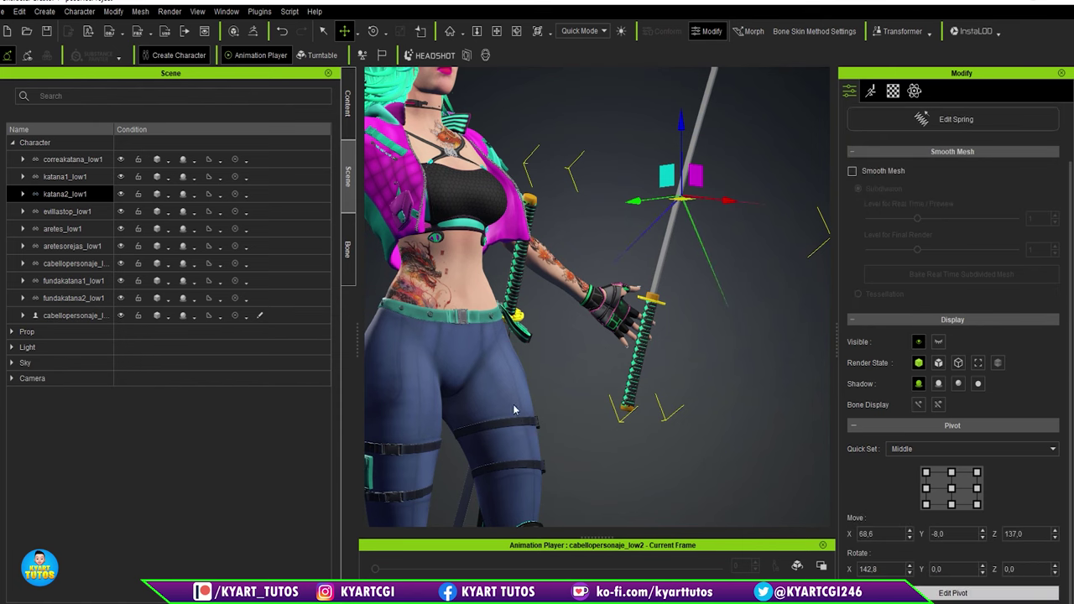
{"action": "mouse_move", "coordinate": [731, 416]}
{"action": "left_mouse_down", "text": "alt"}
{"action": "mouse_move", "coordinate": [682, 124]}
{"action": "mouse_move", "coordinate": [749, 319]}
{"action": "mouse_move", "coordinate": [747, 306]}
{"action": "left_mouse_up", "text": "alt"}
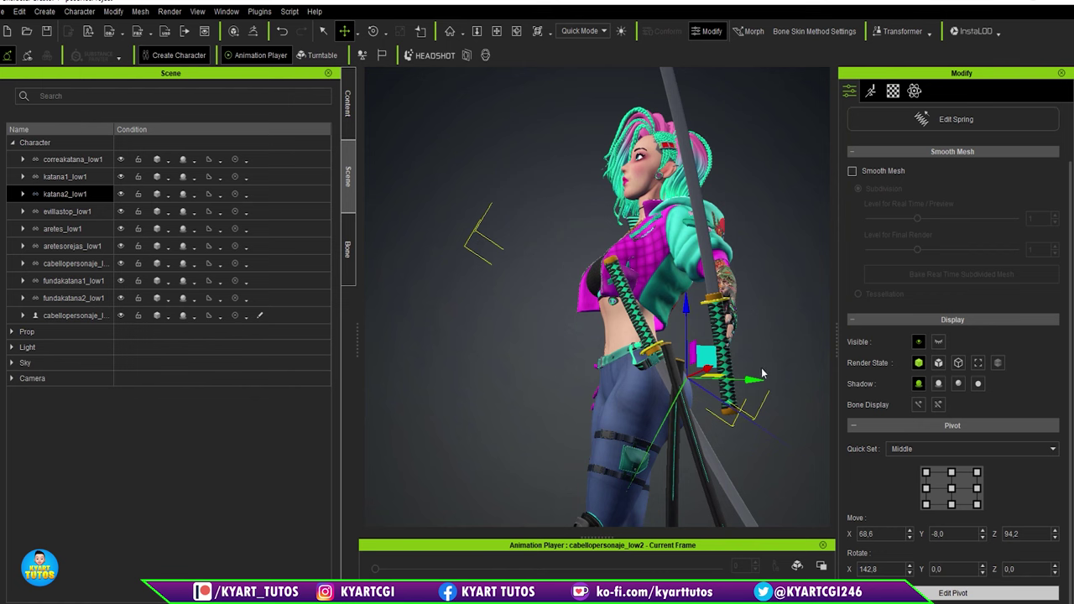
{"action": "mouse_move", "coordinate": [773, 350]}
{"action": "left_mouse_down", "text": "alt"}
{"action": "mouse_move", "coordinate": [742, 382]}
{"action": "mouse_move", "coordinate": [609, 418]}
{"action": "mouse_move", "coordinate": [771, 383]}
{"action": "mouse_move", "coordinate": [740, 382]}
{"action": "left_mouse_up", "text": "alt"}
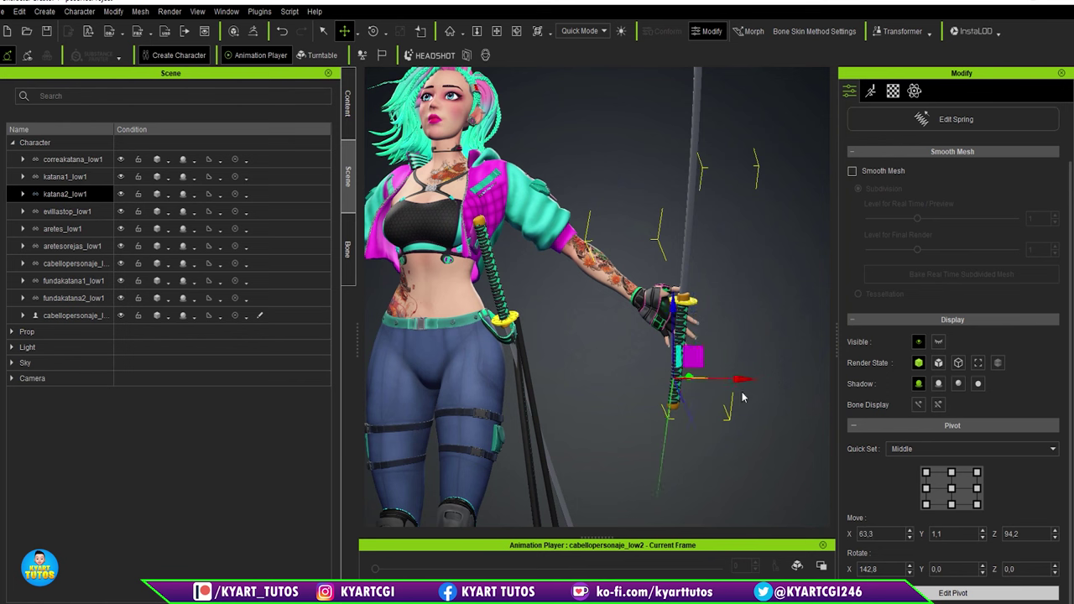
{"action": "mouse_move", "coordinate": [722, 449]}
{"action": "left_mouse_down", "text": "alt"}
{"action": "mouse_move", "coordinate": [826, 441]}
{"action": "mouse_move", "coordinate": [726, 413]}
{"action": "left_mouse_up", "text": "alt"}
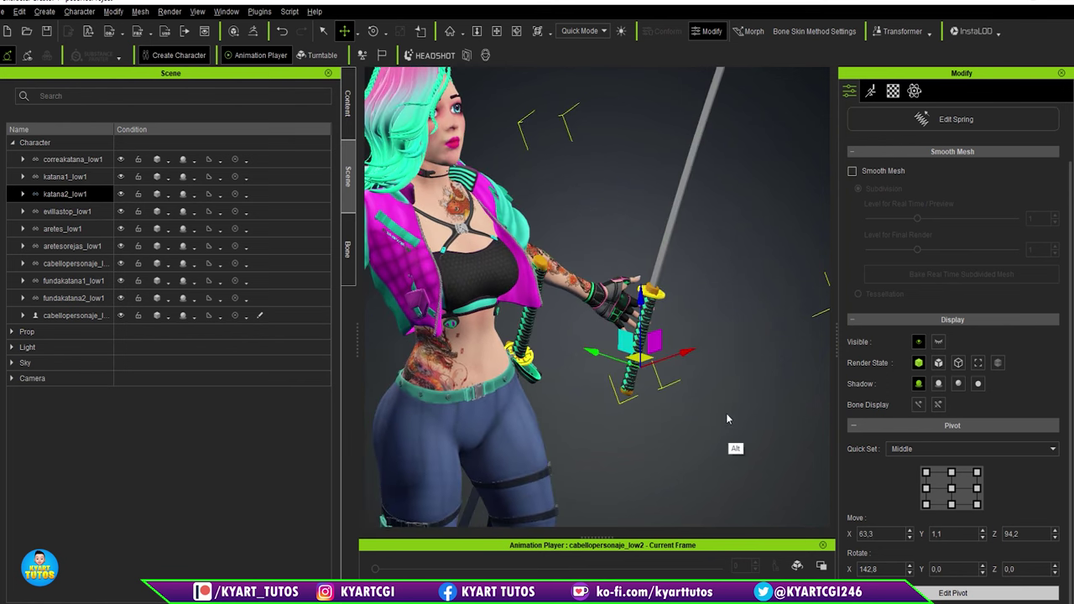
{"action": "left_click_drag", "start_coordinate": [592, 351], "coordinate": [587, 351]}
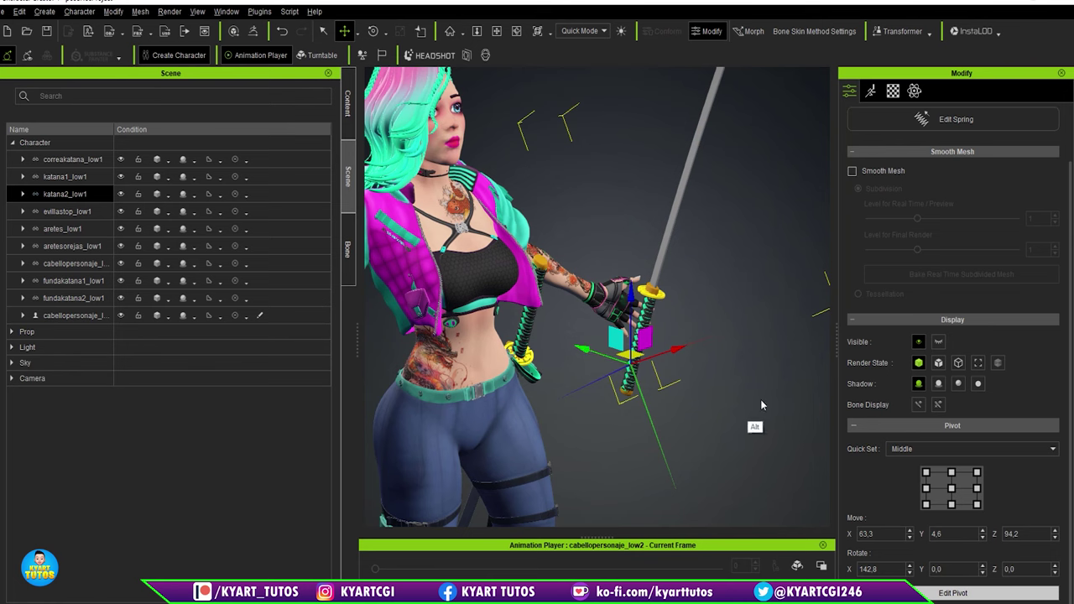
{"action": "left_click_drag", "start_coordinate": [753, 427], "coordinate": [606, 387], "text": "alt"}
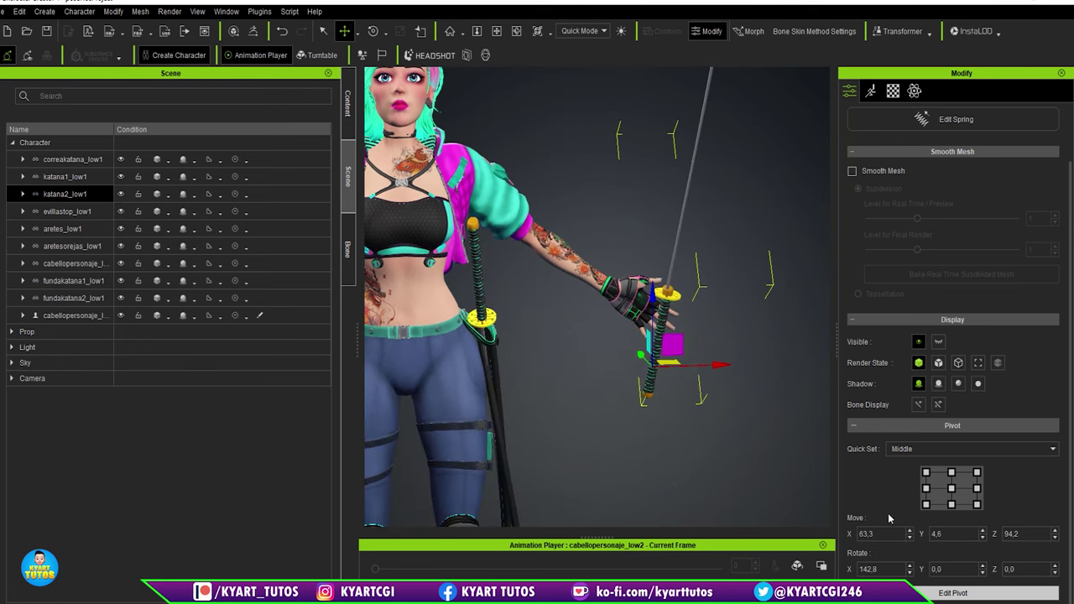
{"action": "left_click", "coordinate": [959, 597]}
- Move the katana up so its grip sits in the left hand, then deselect it
{"action": "left_click_drag", "start_coordinate": [736, 379], "coordinate": [667, 369], "text": "alt"}
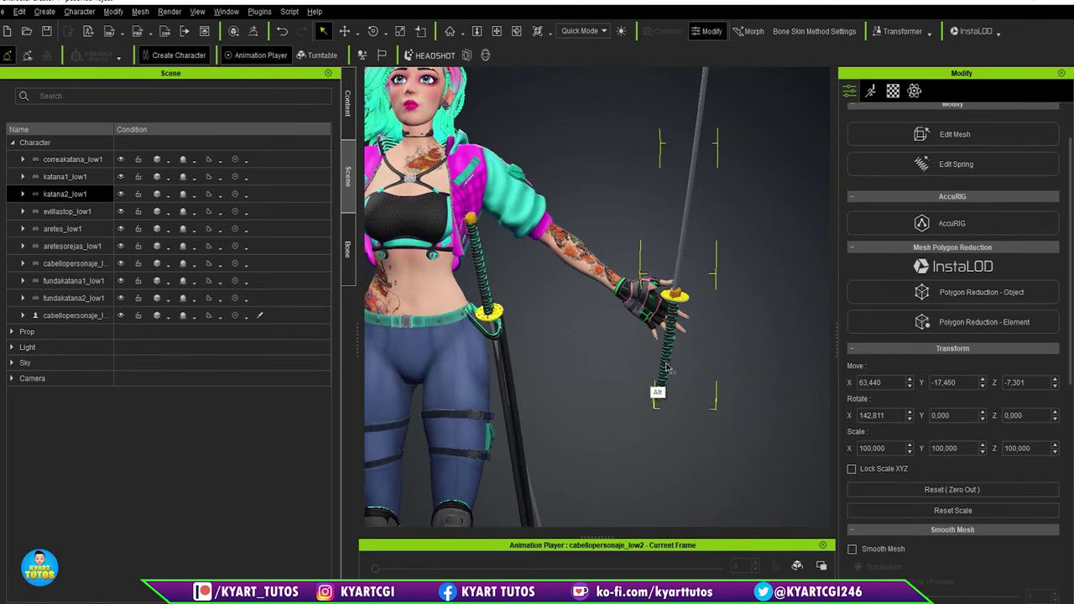
{"action": "key", "text": "w"}
{"action": "mouse_move", "coordinate": [702, 422]}
{"action": "left_mouse_down", "text": "alt"}
{"action": "mouse_move", "coordinate": [654, 419]}
{"action": "mouse_move", "coordinate": [680, 288]}
{"action": "left_mouse_up", "text": "alt"}
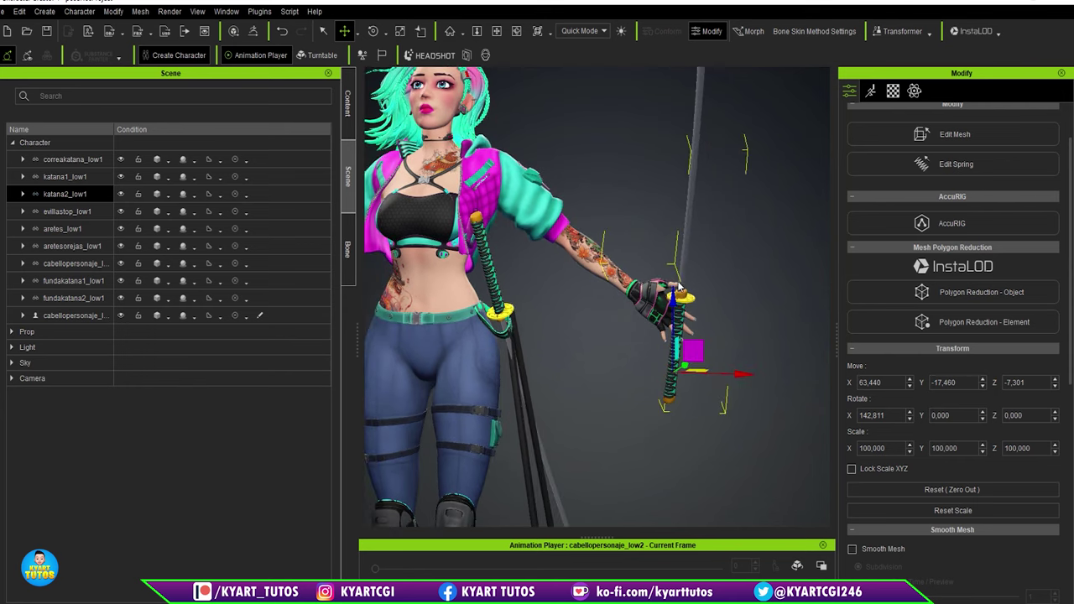
{"action": "mouse_move", "coordinate": [692, 351]}
{"action": "left_mouse_down"}
{"action": "mouse_move", "coordinate": [695, 293]}
{"action": "mouse_move", "coordinate": [733, 320]}
{"action": "mouse_move", "coordinate": [713, 353]}
{"action": "mouse_move", "coordinate": [693, 330]}
{"action": "mouse_move", "coordinate": [540, 340]}
{"action": "mouse_move", "coordinate": [722, 357]}
{"action": "left_mouse_up"}
{"action": "key", "text": "e"}
{"action": "key", "text": "w"}
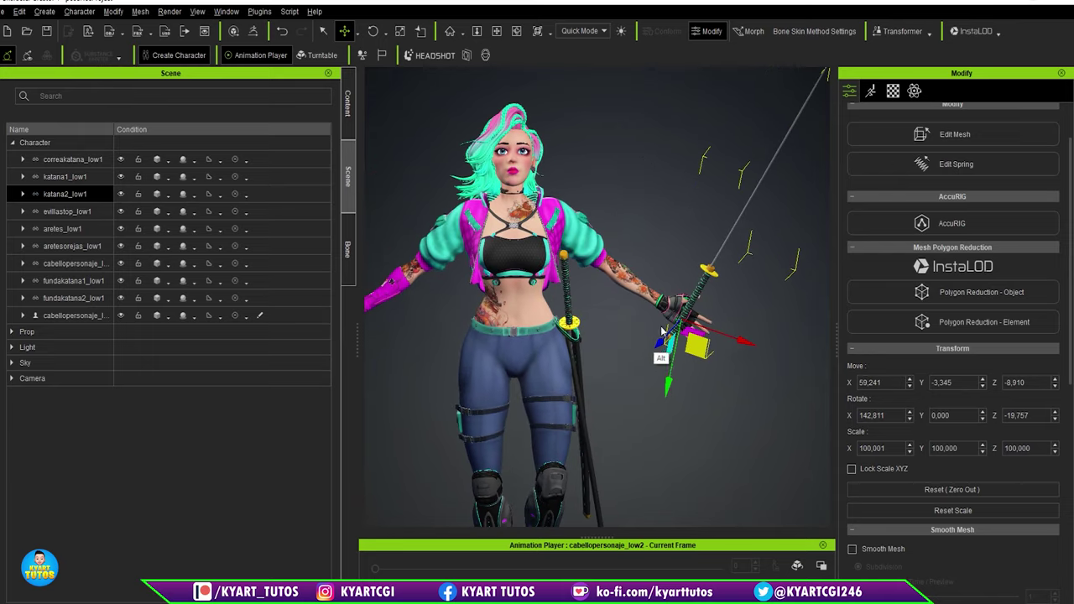
{"action": "left_click", "coordinate": [727, 400]}
{"action": "left_click_drag", "start_coordinate": [738, 379], "coordinate": [712, 390], "text": "alt"}
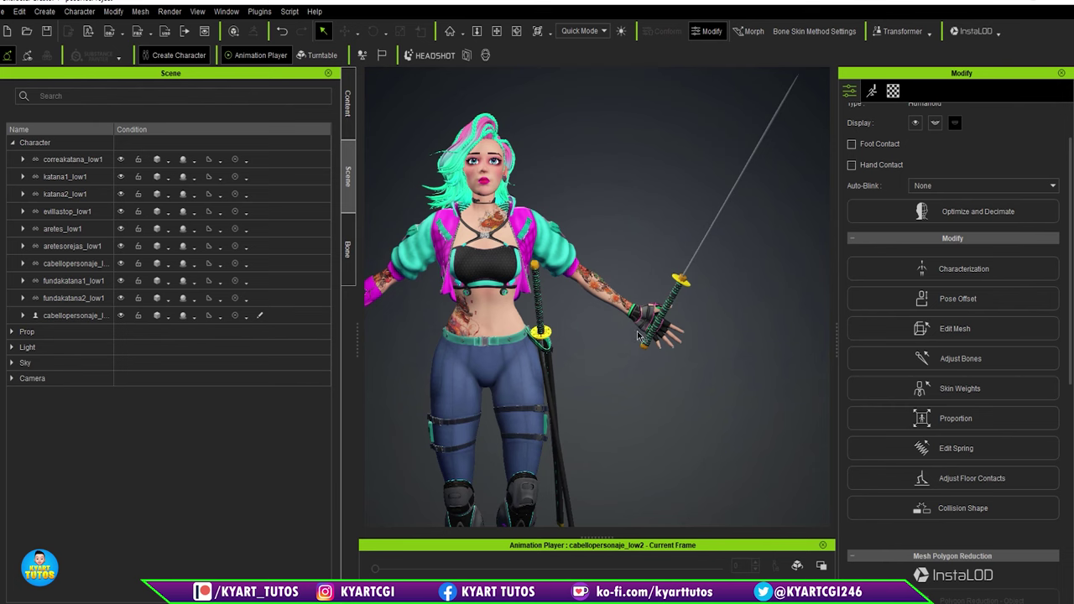
- Select katana2_low1 and detach it from the waist in the Modify panel's Attach section
{"action": "left_click", "coordinate": [678, 295]}
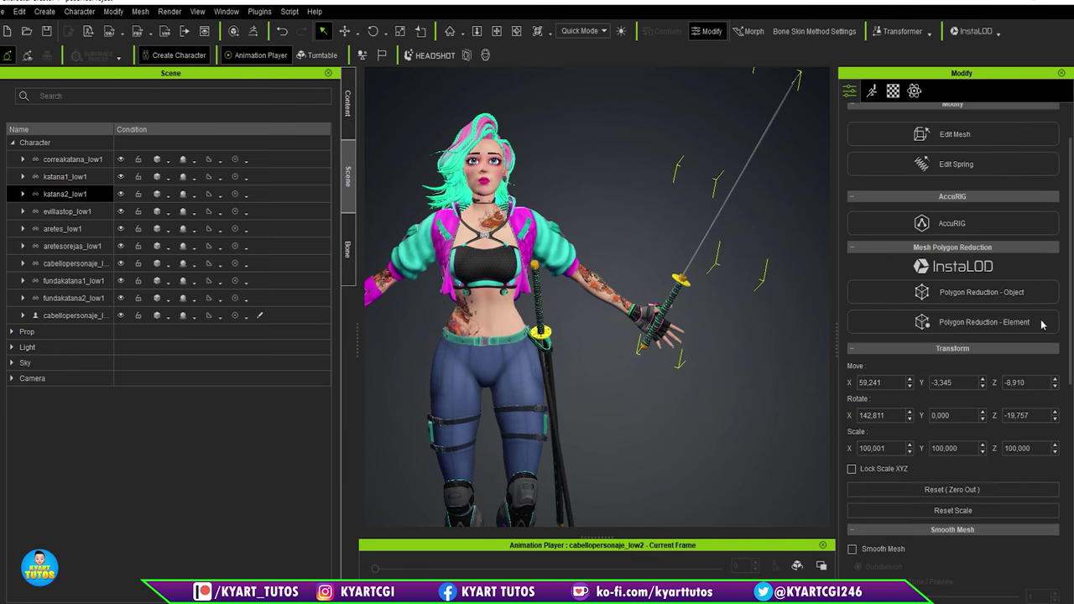
{"action": "scroll", "coordinate": [1070, 382], "scroll_direction": "down", "scroll_amount": 2}
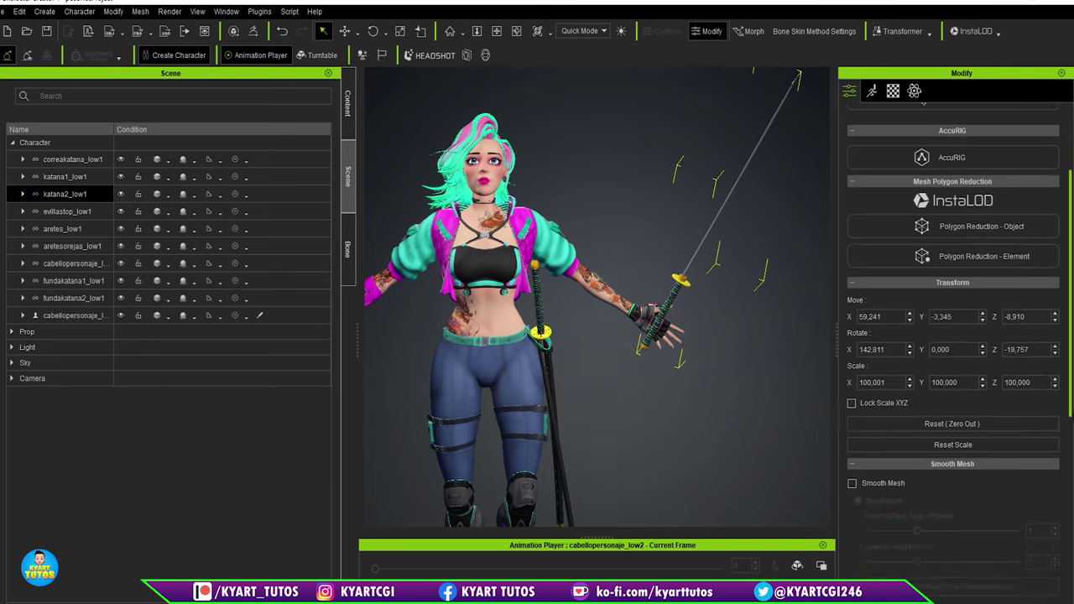
{"action": "scroll", "coordinate": [1007, 361], "scroll_direction": "down", "scroll_amount": 2}
{"action": "scroll", "coordinate": [956, 340], "scroll_direction": "down", "scroll_amount": 2}
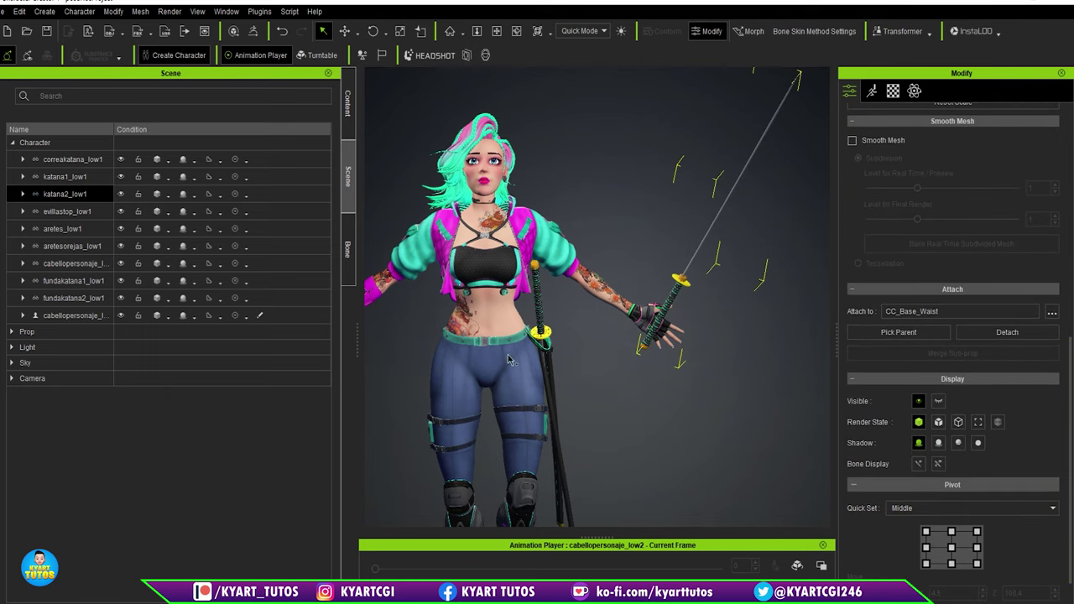
{"action": "left_click", "coordinate": [995, 336]}
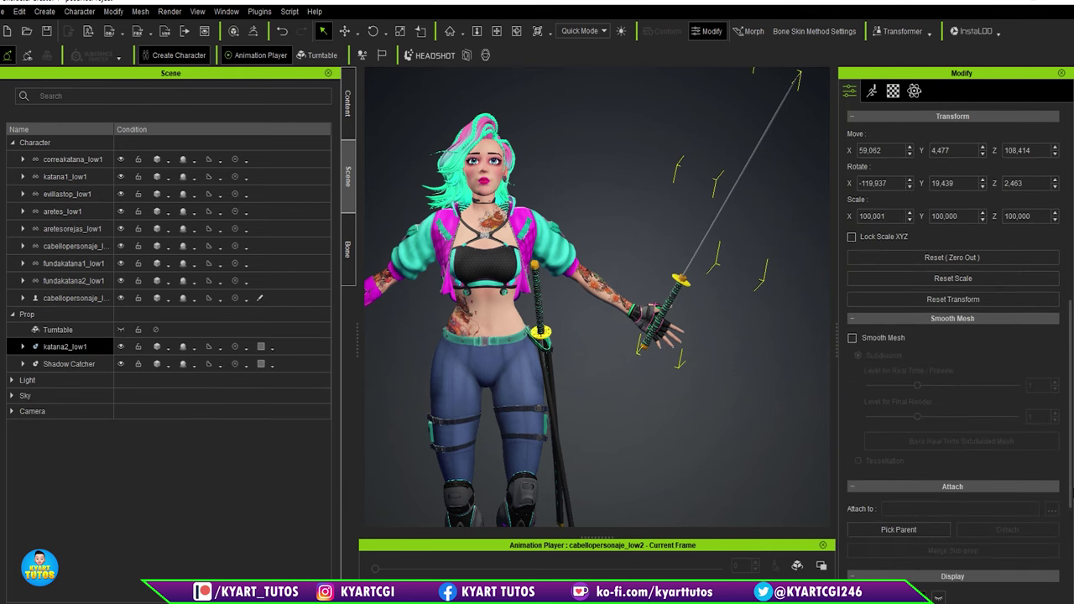
{"action": "left_click_drag", "start_coordinate": [1071, 454], "coordinate": [1071, 561]}
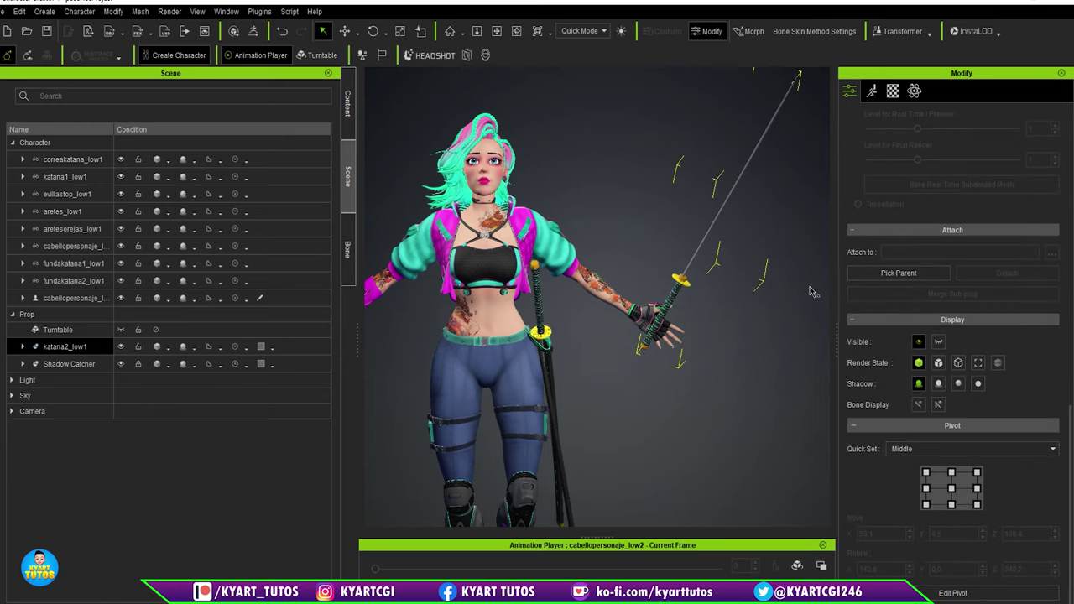
{"action": "scroll", "coordinate": [699, 376], "scroll_direction": "up", "scroll_amount": 1}
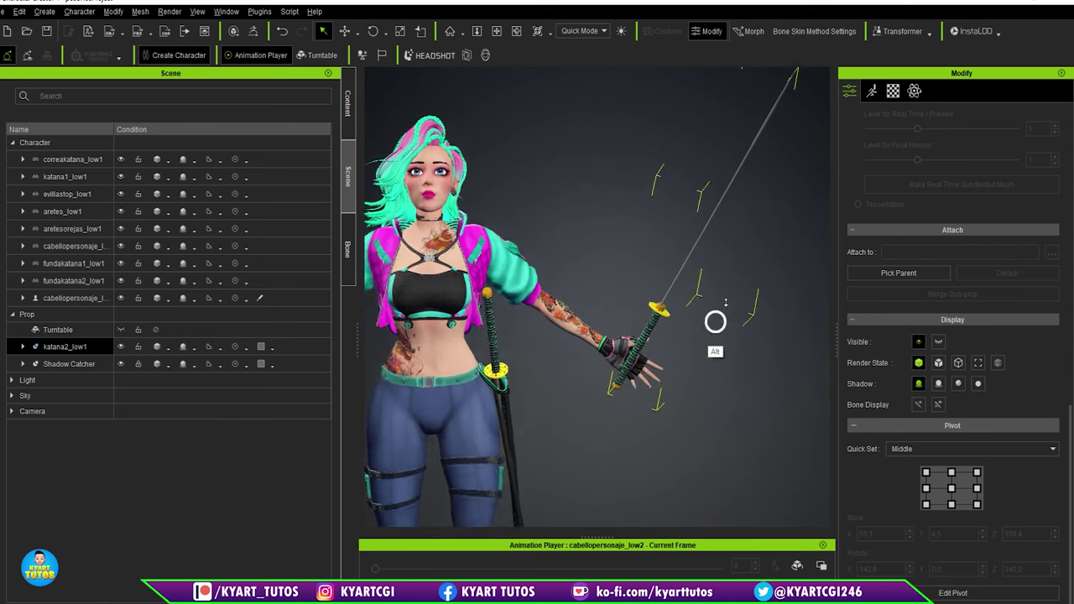
{"action": "scroll", "coordinate": [714, 319], "scroll_direction": "up", "scroll_amount": 1}
{"action": "scroll", "coordinate": [714, 277], "scroll_direction": "up", "scroll_amount": 2}
- Pick the left hand bone CC_Base_L_Hand as the katana's new parent
{"action": "left_click", "coordinate": [899, 274]}
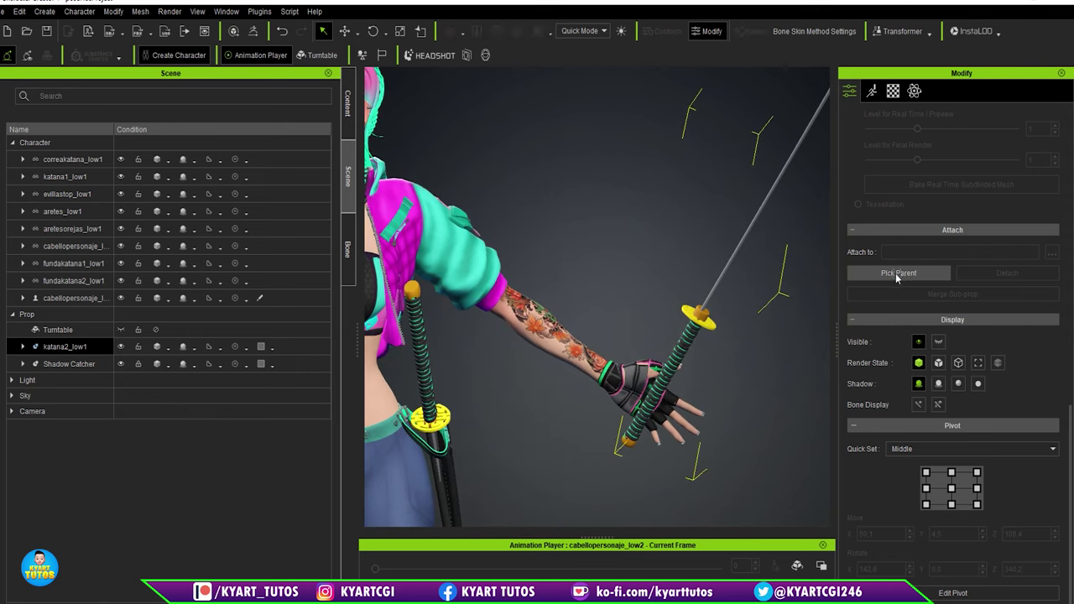
{"action": "left_click", "coordinate": [637, 389]}
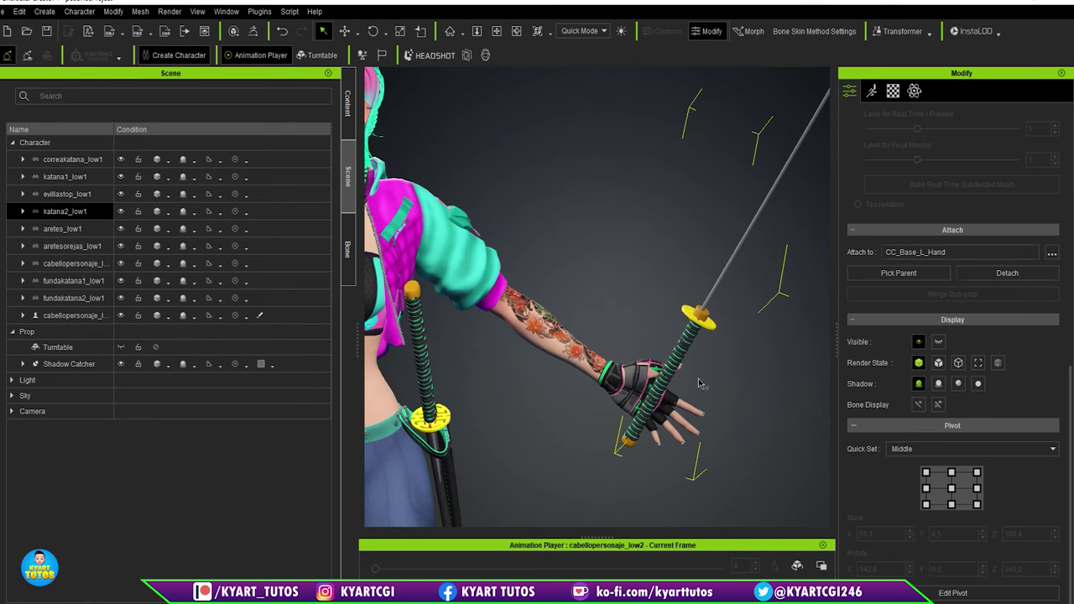
{"action": "scroll", "coordinate": [756, 382], "scroll_direction": "down", "scroll_amount": 2}
{"action": "scroll", "coordinate": [760, 372], "scroll_direction": "down", "scroll_amount": 1}
{"action": "scroll", "coordinate": [742, 344], "scroll_direction": "down", "scroll_amount": 1}
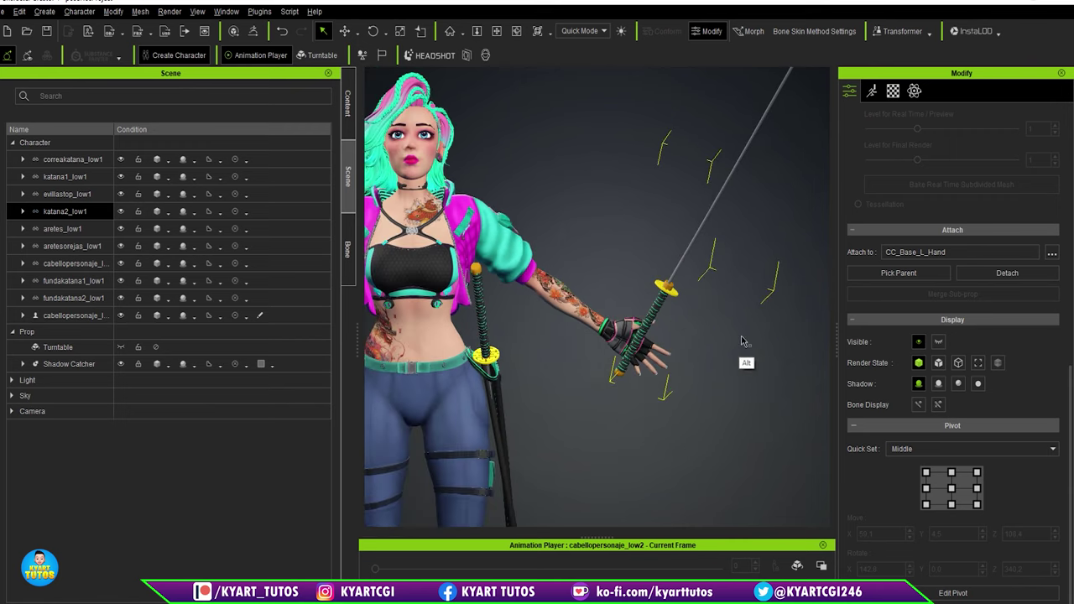
{"action": "scroll", "coordinate": [663, 412], "scroll_direction": "up", "scroll_amount": 1}
{"action": "scroll", "coordinate": [684, 374], "scroll_direction": "up", "scroll_amount": 1}
{"action": "scroll", "coordinate": [688, 361], "scroll_direction": "up", "scroll_amount": 1}
{"action": "scroll", "coordinate": [671, 336], "scroll_direction": "up", "scroll_amount": 2}
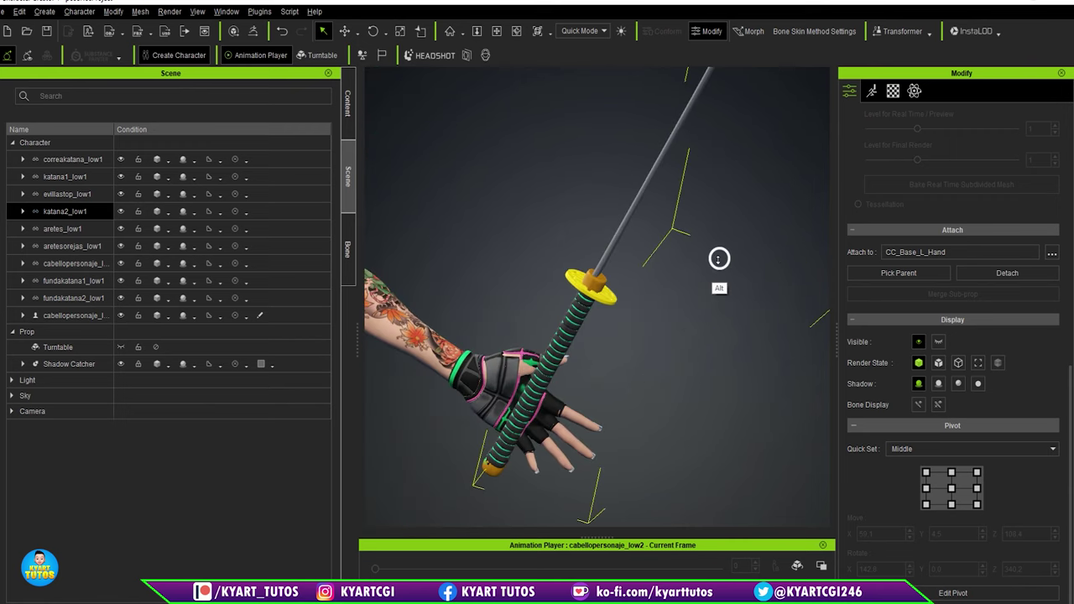
{"action": "mouse_move", "coordinate": [719, 258]}
{"action": "left_mouse_down", "text": "alt"}
{"action": "mouse_move", "coordinate": [674, 328]}
{"action": "mouse_move", "coordinate": [630, 334]}
{"action": "left_mouse_up", "text": "alt"}
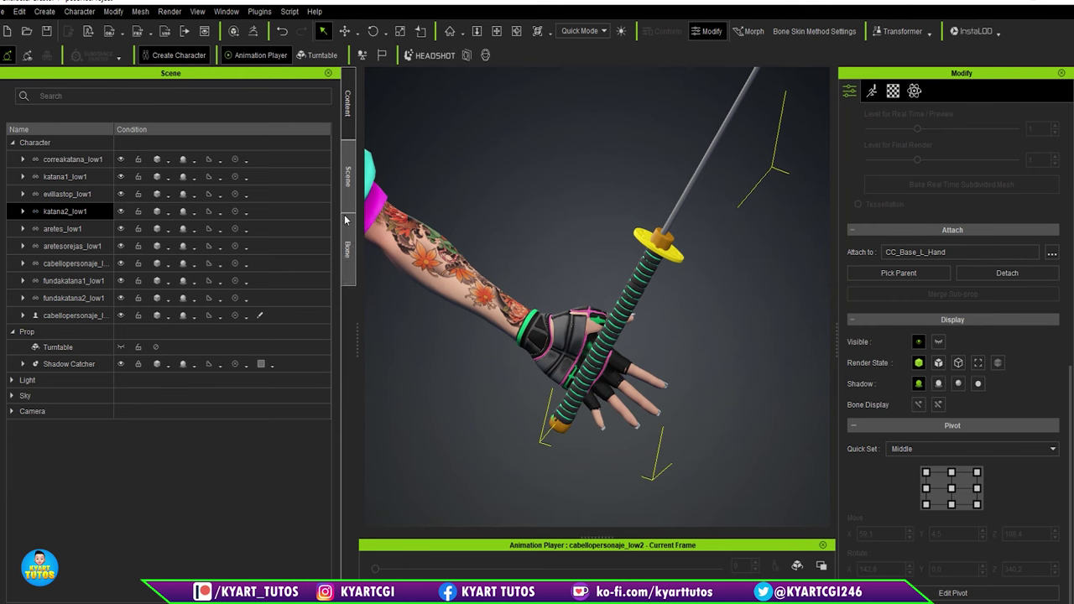
{"action": "left_click", "coordinate": [349, 113]}
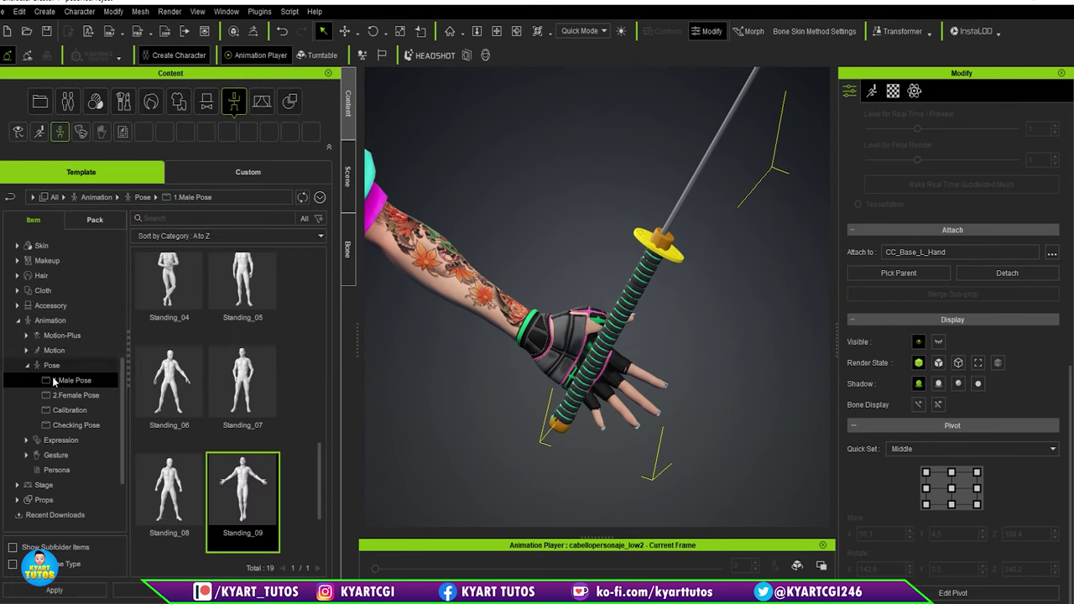
- Find Grab_A under Content > Animation > Gesture > Hold and drop it onto the character's hand
{"action": "left_click", "coordinate": [60, 454]}
{"action": "left_click", "coordinate": [36, 458]}
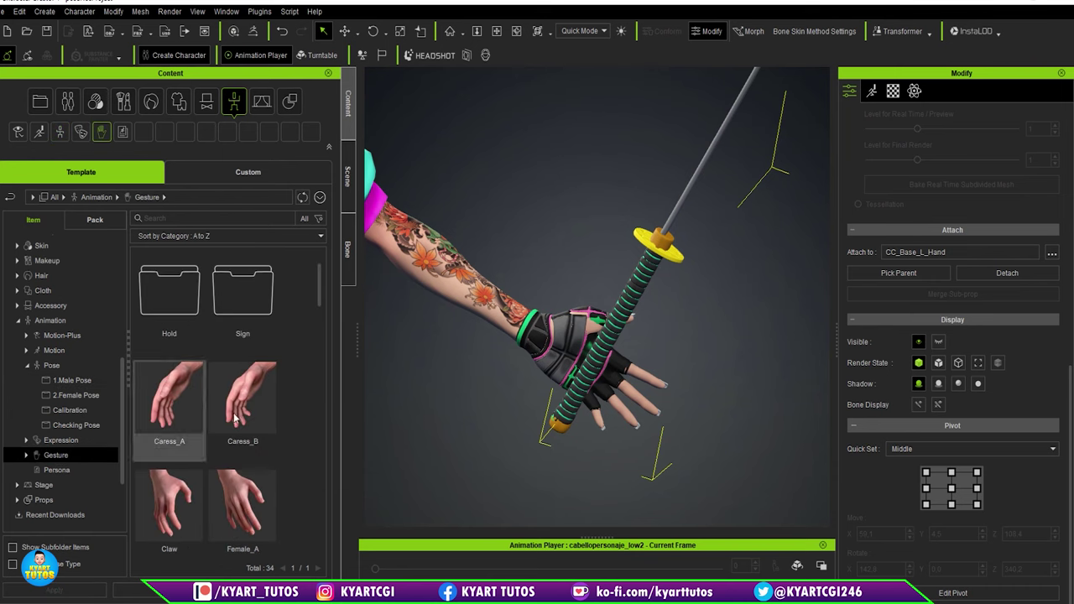
{"action": "left_click_drag", "start_coordinate": [317, 293], "coordinate": [319, 507]}
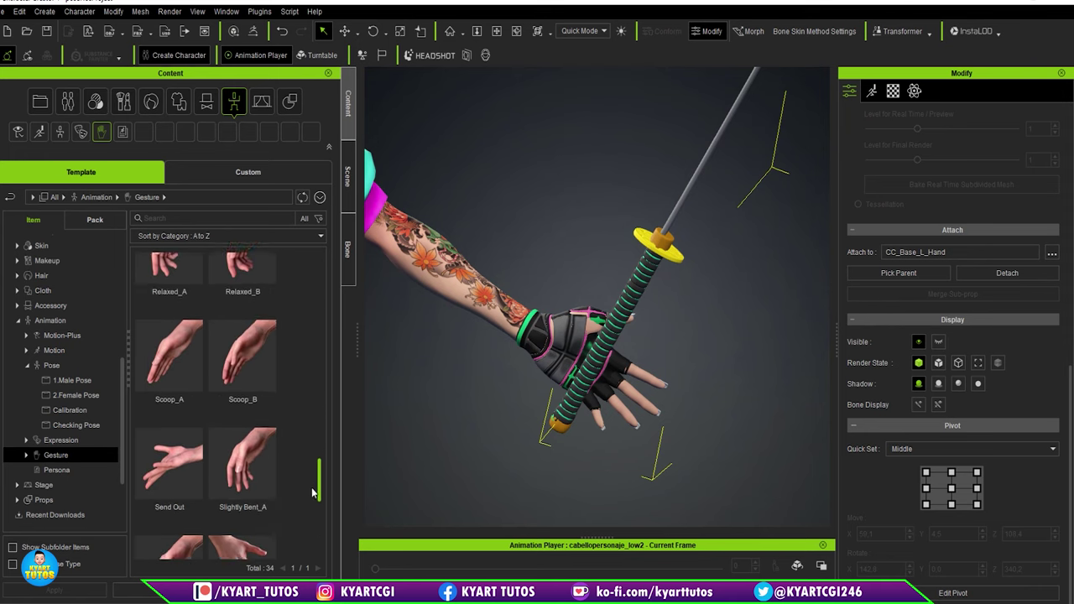
{"action": "left_click", "coordinate": [26, 455]}
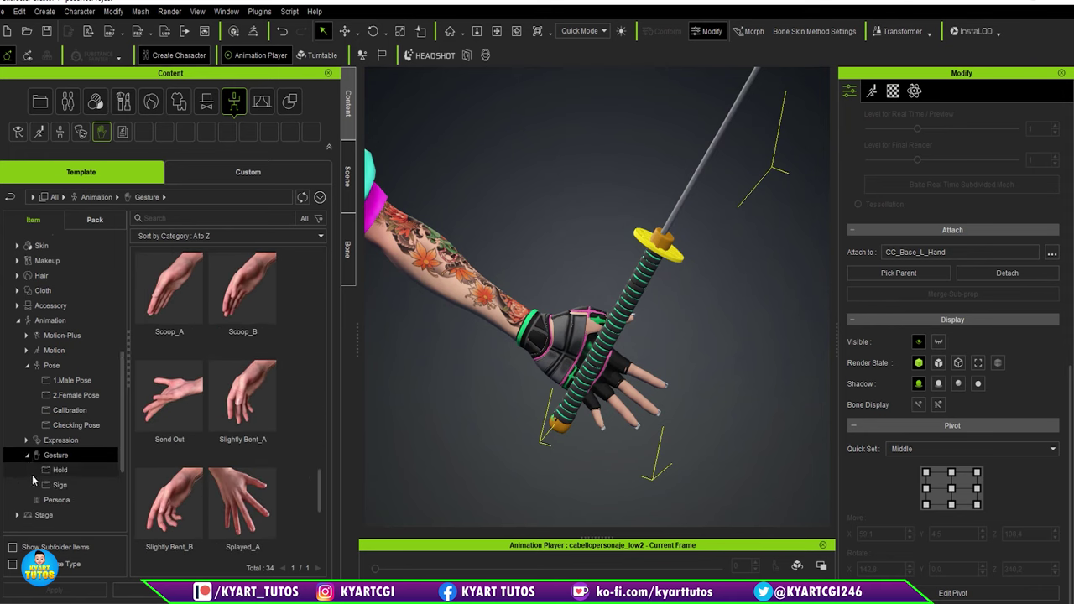
{"action": "left_click", "coordinate": [60, 471]}
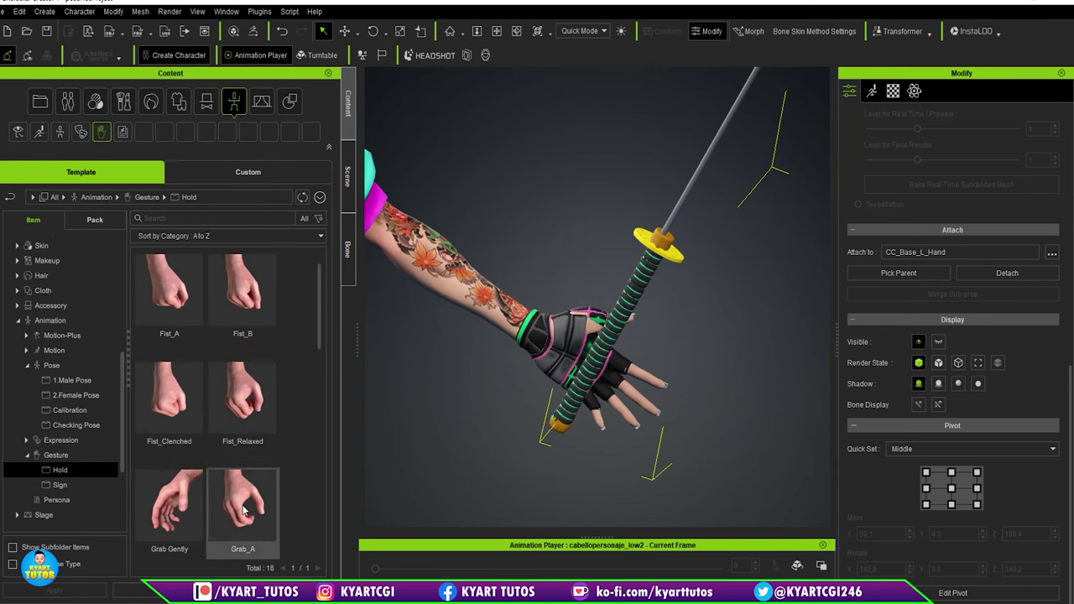
{"action": "left_click_drag", "start_coordinate": [243, 511], "coordinate": [590, 378]}
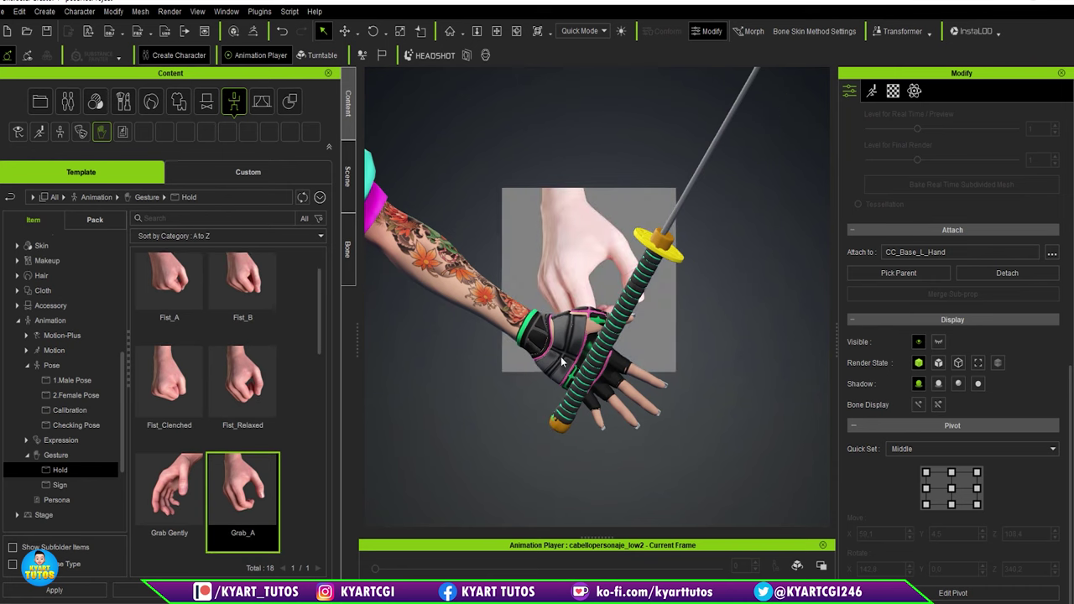
{"action": "left_click_drag", "start_coordinate": [562, 361], "coordinate": [556, 364]}
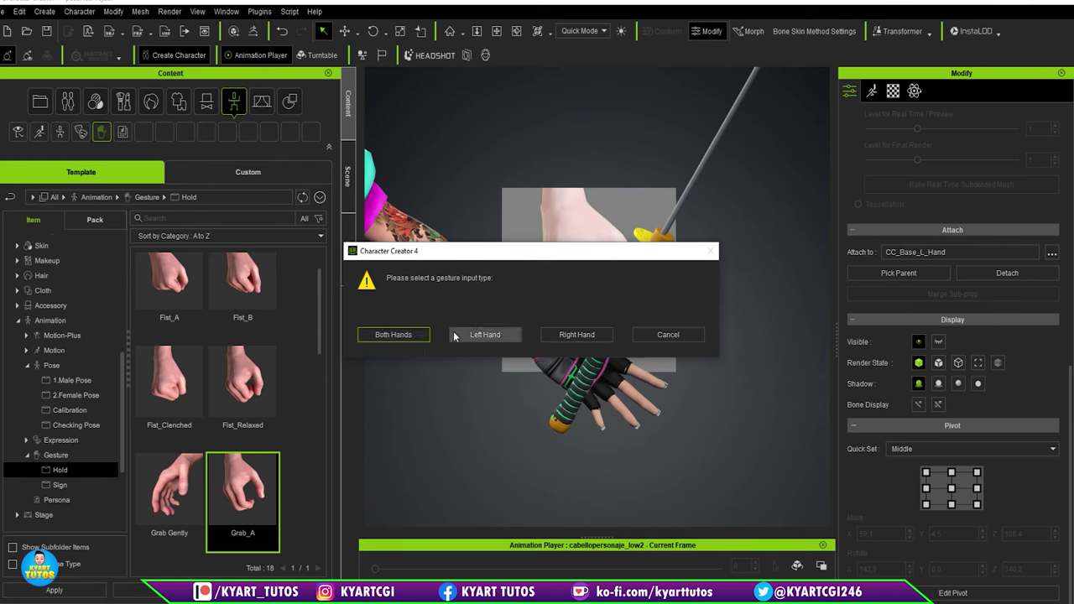
- Apply Grab_A to the Left Hand only, then move and tilt the katana to fit the grip
{"action": "left_click", "coordinate": [482, 334]}
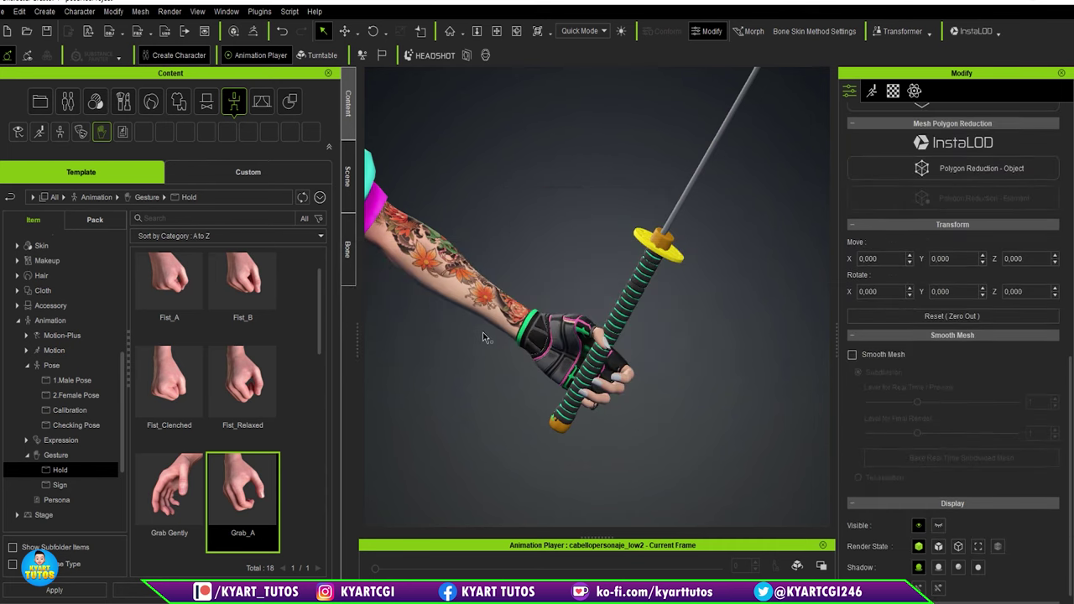
{"action": "left_click_drag", "start_coordinate": [659, 349], "coordinate": [707, 361], "text": "alt"}
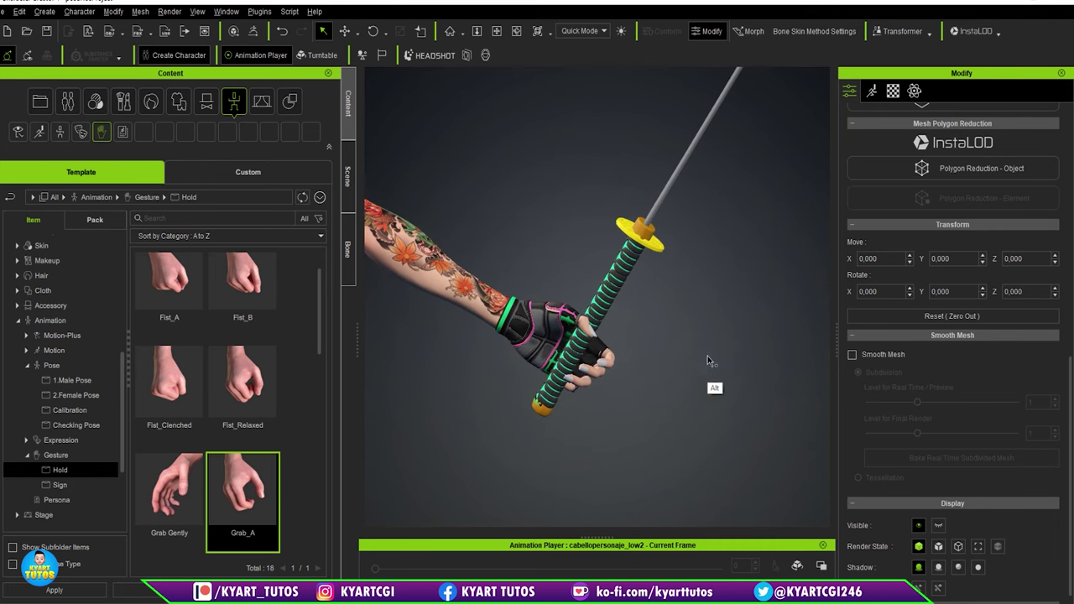
{"action": "left_click", "coordinate": [616, 294]}
{"action": "key", "text": "w"}
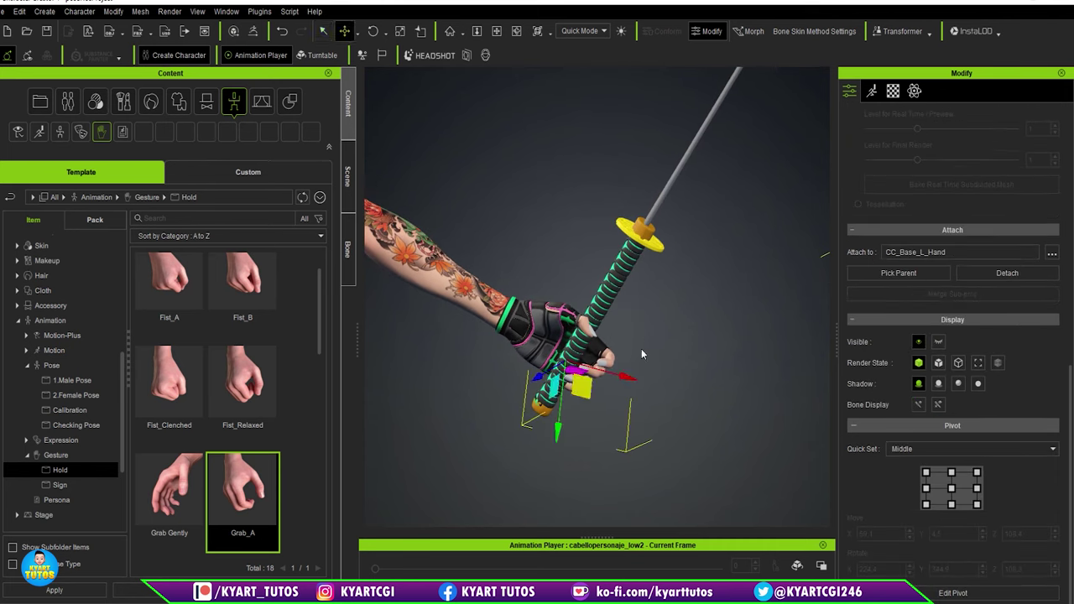
{"action": "left_click_drag", "start_coordinate": [668, 392], "coordinate": [640, 408], "text": "alt"}
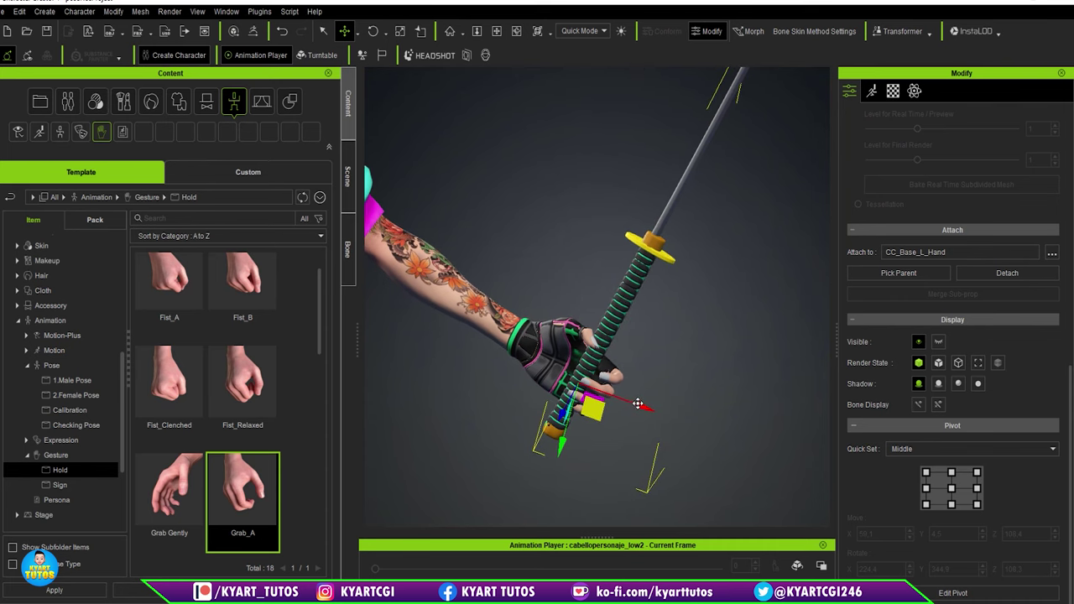
{"action": "key", "text": "e"}
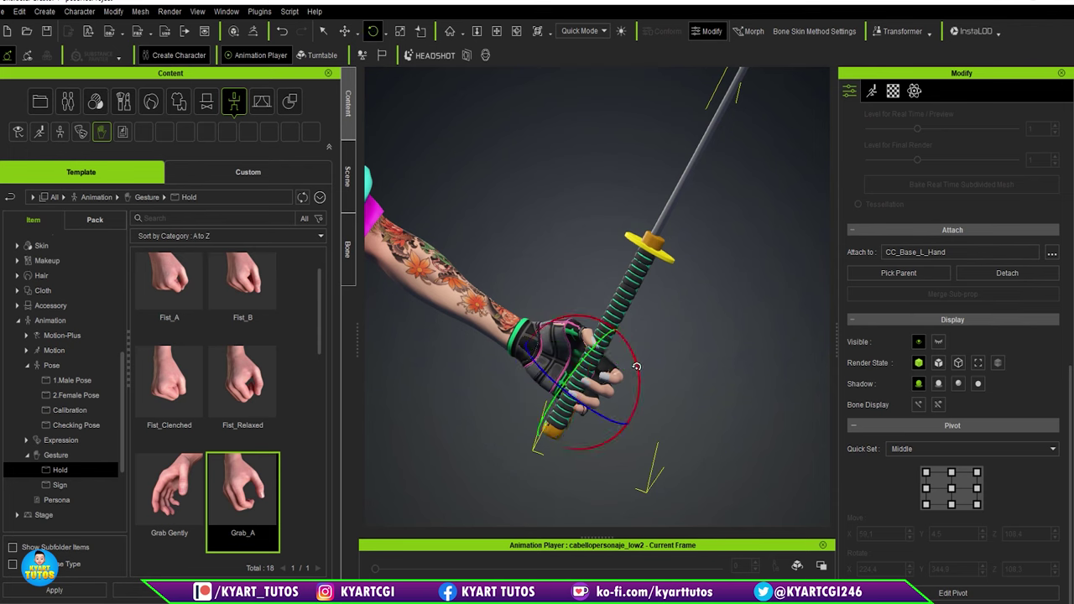
{"action": "left_click_drag", "start_coordinate": [637, 367], "coordinate": [645, 373]}
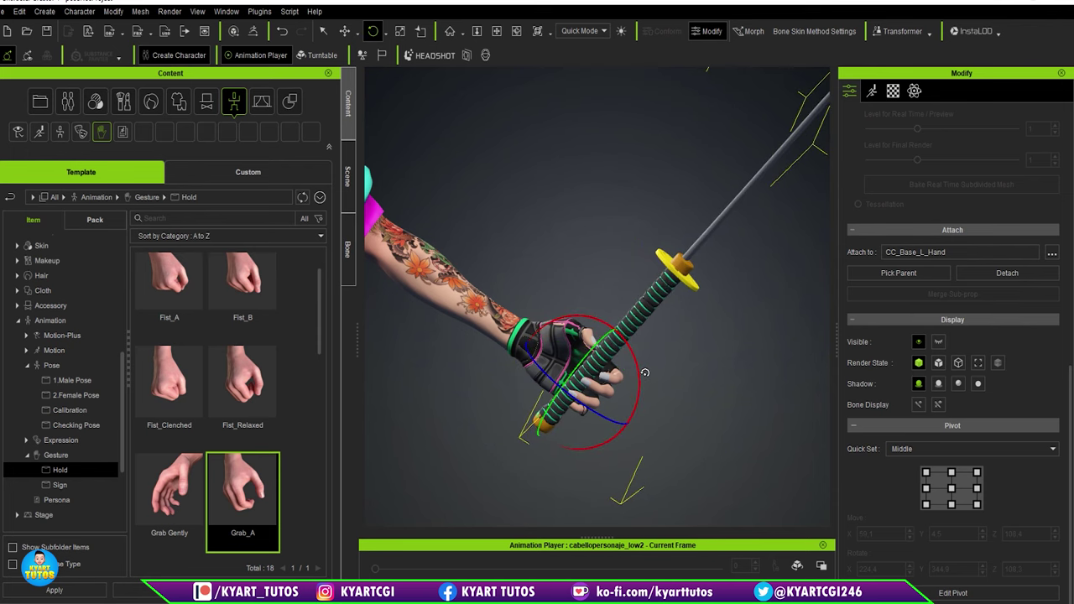
{"action": "mouse_move", "coordinate": [657, 361]}
{"action": "left_mouse_down", "text": "alt"}
{"action": "mouse_move", "coordinate": [739, 369]}
{"action": "mouse_move", "coordinate": [707, 335]}
{"action": "left_mouse_up", "text": "alt"}
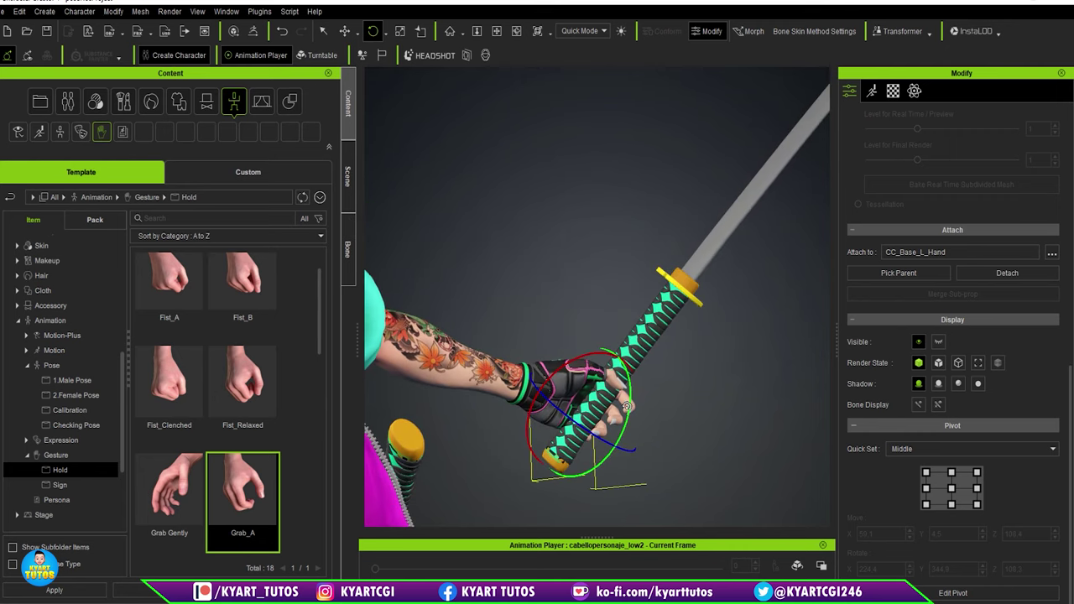
{"action": "mouse_move", "coordinate": [630, 412]}
{"action": "left_mouse_down"}
{"action": "mouse_move", "coordinate": [639, 379]}
{"action": "mouse_move", "coordinate": [676, 417]}
{"action": "mouse_move", "coordinate": [704, 401]}
{"action": "mouse_move", "coordinate": [683, 385]}
{"action": "left_mouse_up"}
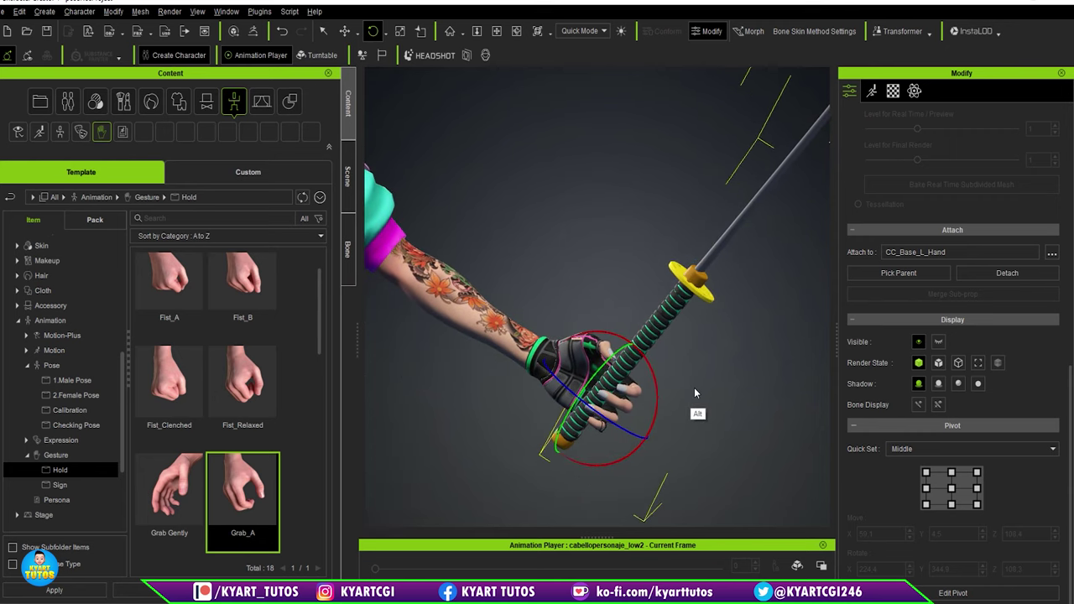
{"action": "key", "text": "w"}
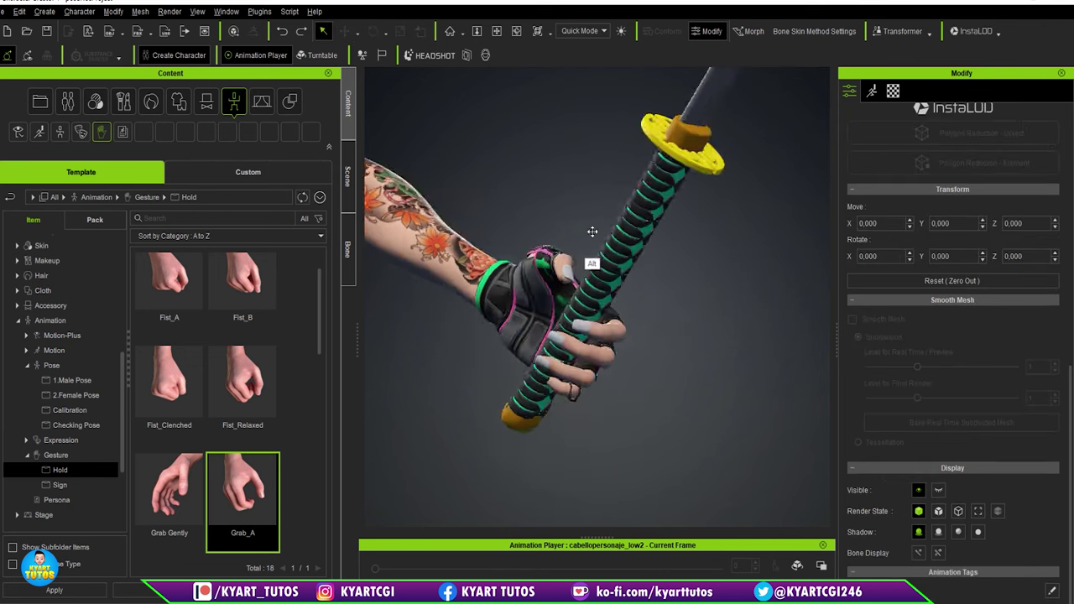
{"action": "key", "text": "w"}
{"action": "mouse_move", "coordinate": [656, 415]}
{"action": "left_mouse_down", "text": "alt"}
{"action": "mouse_move", "coordinate": [661, 345]}
{"action": "mouse_move", "coordinate": [742, 393]}
{"action": "mouse_move", "coordinate": [693, 404]}
{"action": "left_mouse_up", "text": "alt"}
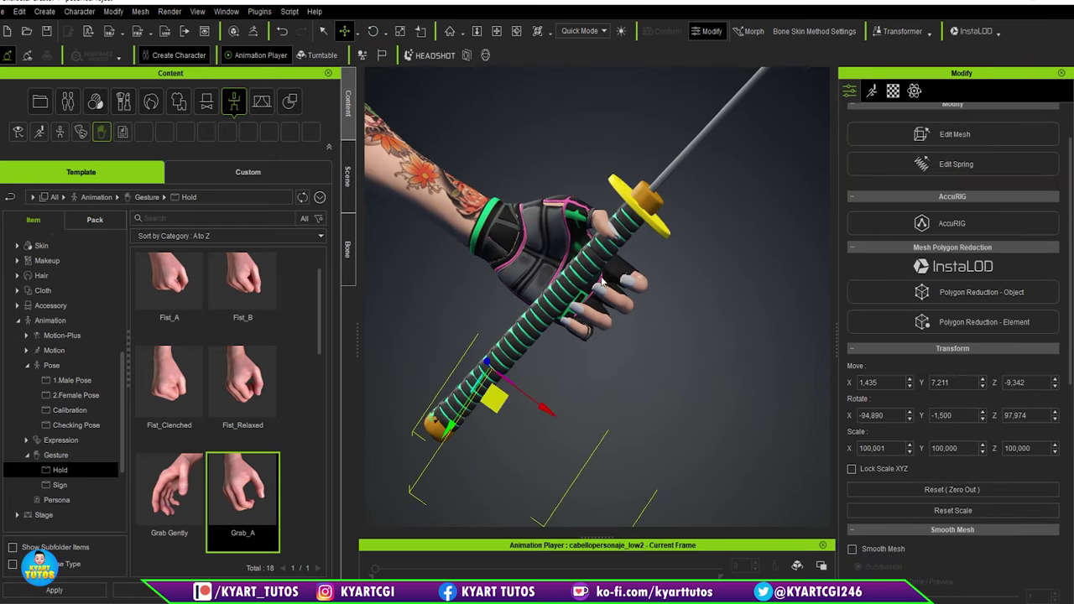
- Open Edit Pose from the Modify panel's Motion tab
{"action": "left_click", "coordinate": [873, 93]}
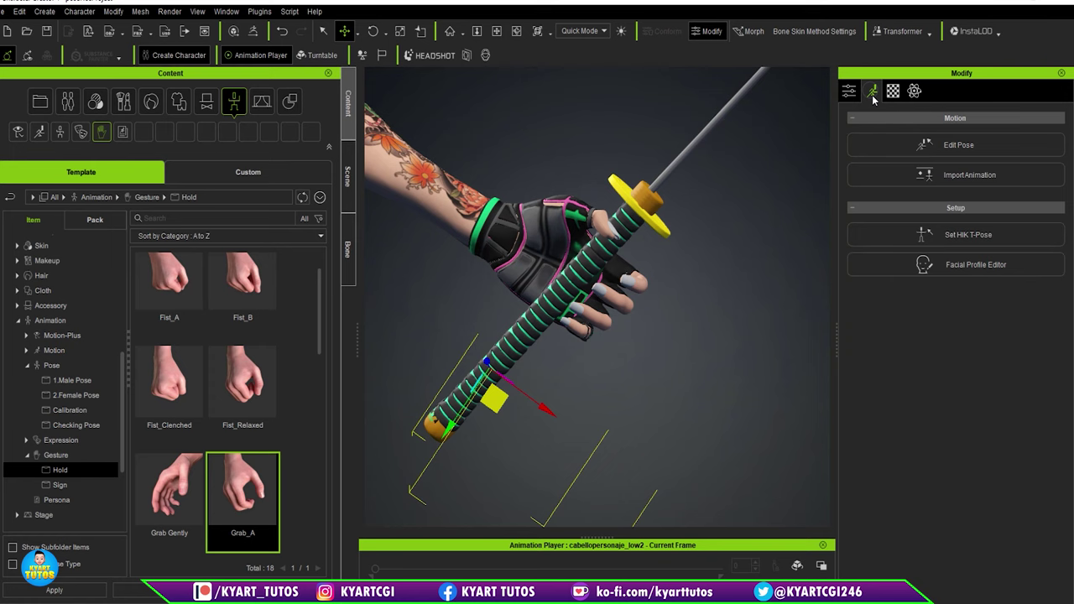
{"action": "left_click", "coordinate": [952, 149]}
{"action": "left_click", "coordinate": [749, 303]}
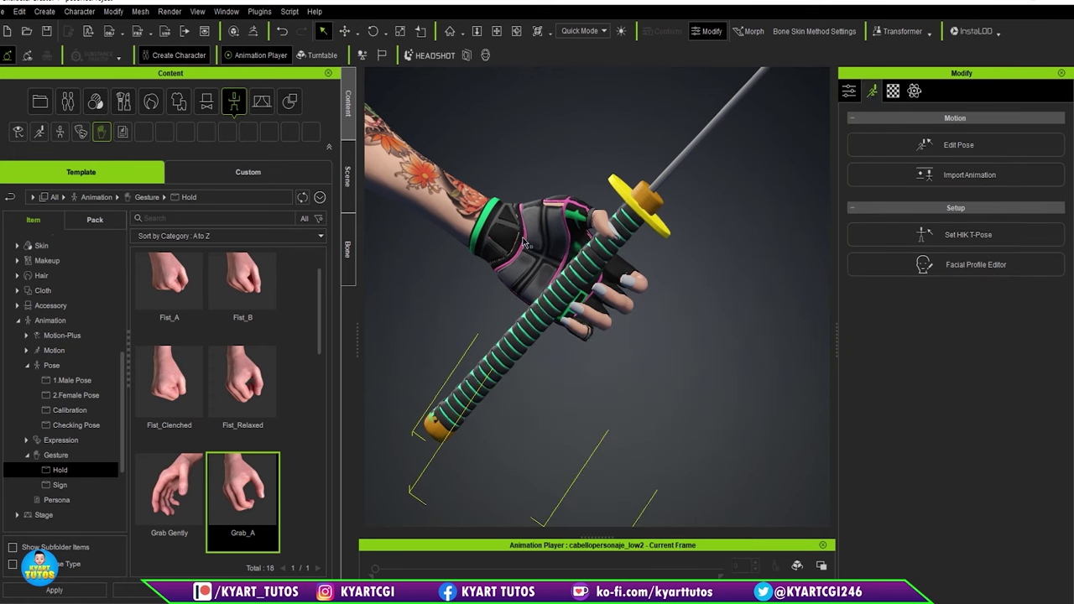
{"action": "left_click", "coordinate": [930, 150]}
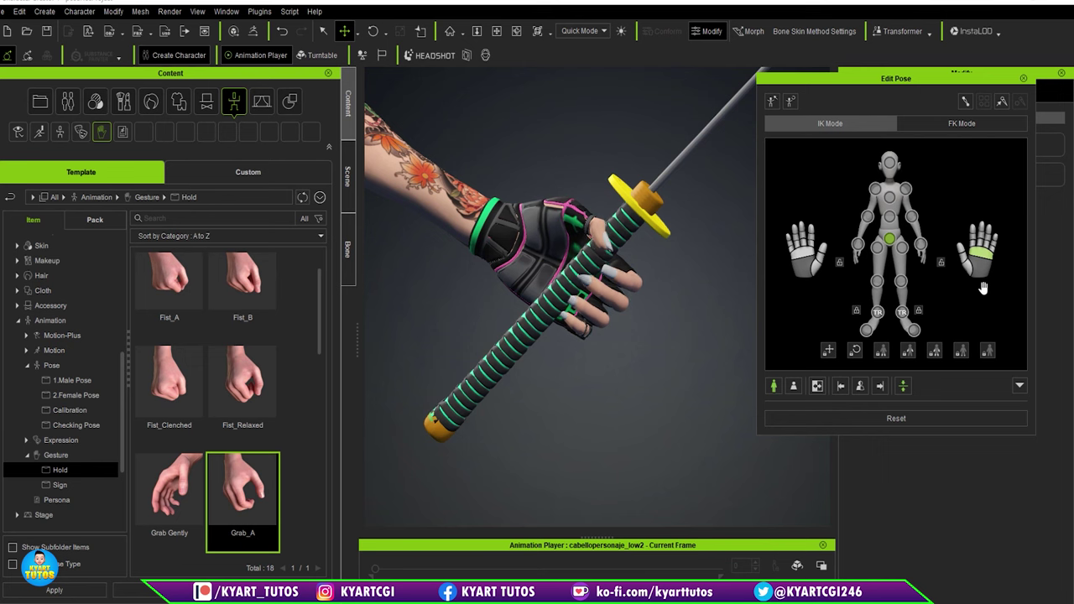
- Select the finger joints on the hand map and curl all four fingers together
{"action": "left_click_drag", "start_coordinate": [614, 347], "coordinate": [599, 360], "text": "alt"}
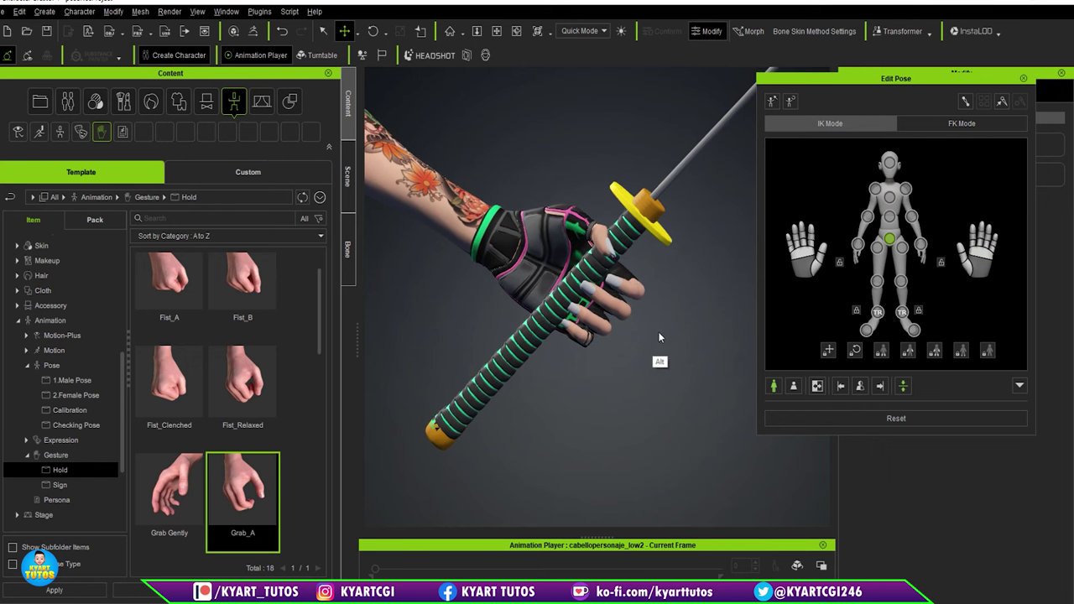
{"action": "mouse_move", "coordinate": [662, 360]}
{"action": "right_mouse_down", "text": "alt"}
{"action": "mouse_move", "coordinate": [647, 450]}
{"action": "mouse_move", "coordinate": [679, 272]}
{"action": "mouse_move", "coordinate": [692, 288]}
{"action": "right_mouse_up", "text": "alt"}
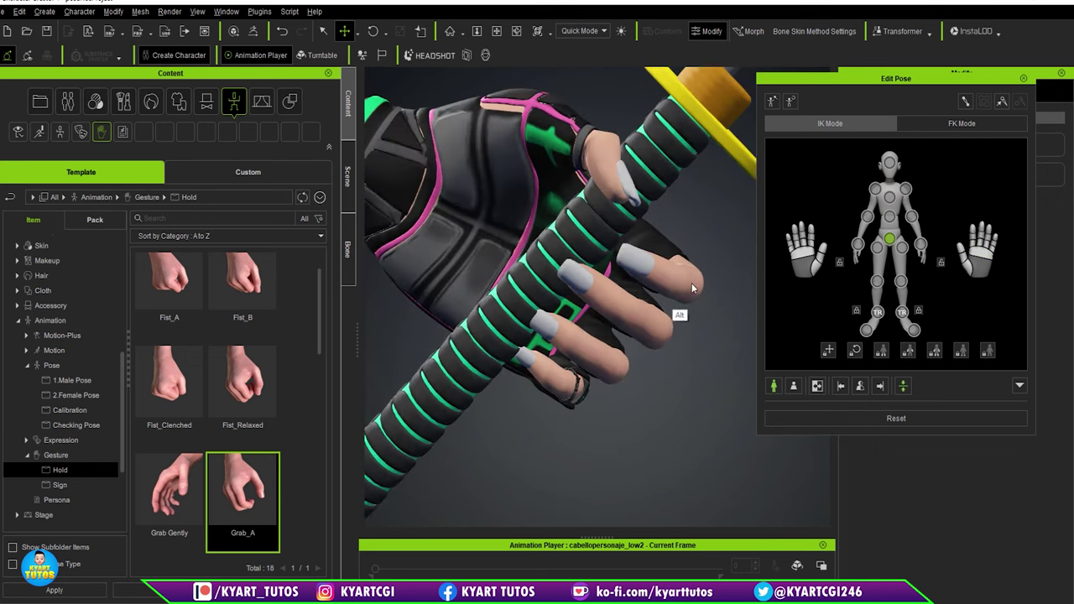
{"action": "left_click", "coordinate": [973, 248]}
{"action": "key", "text": "e"}
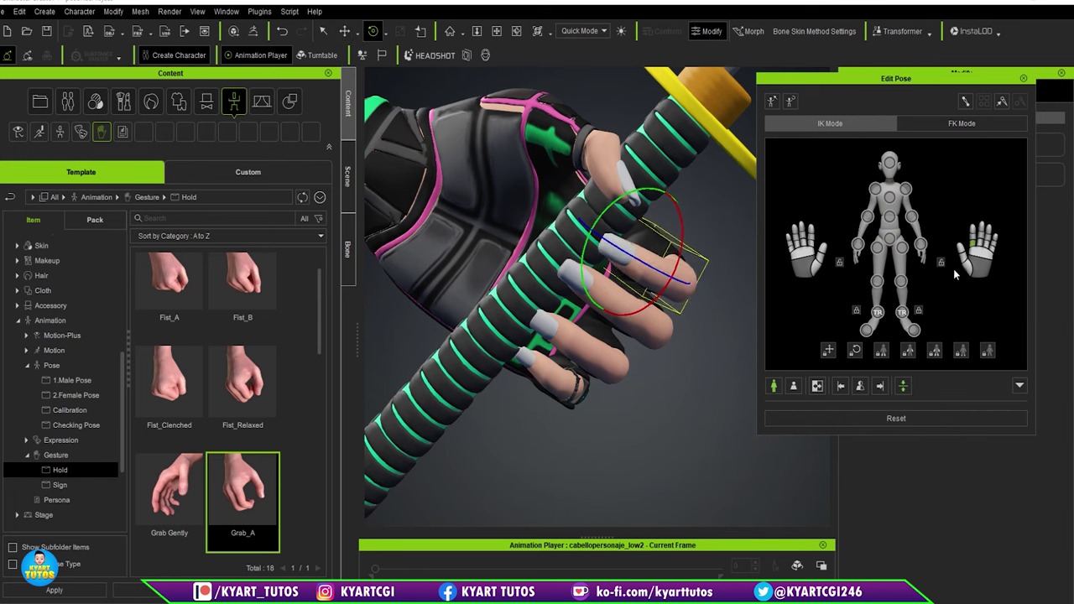
{"action": "left_click", "coordinate": [980, 248]}
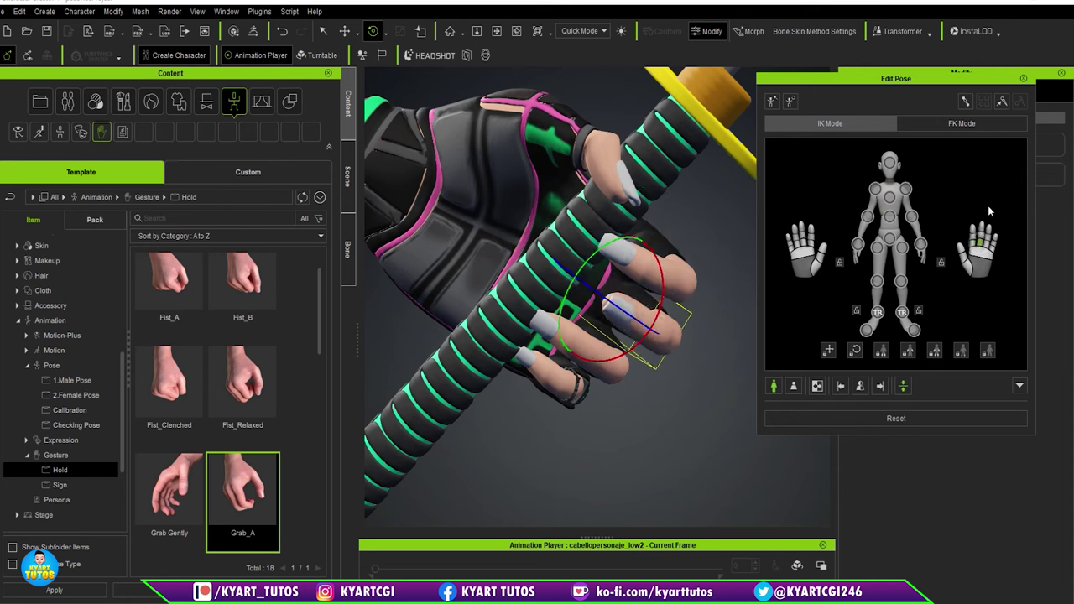
{"action": "left_click", "coordinate": [984, 249]}
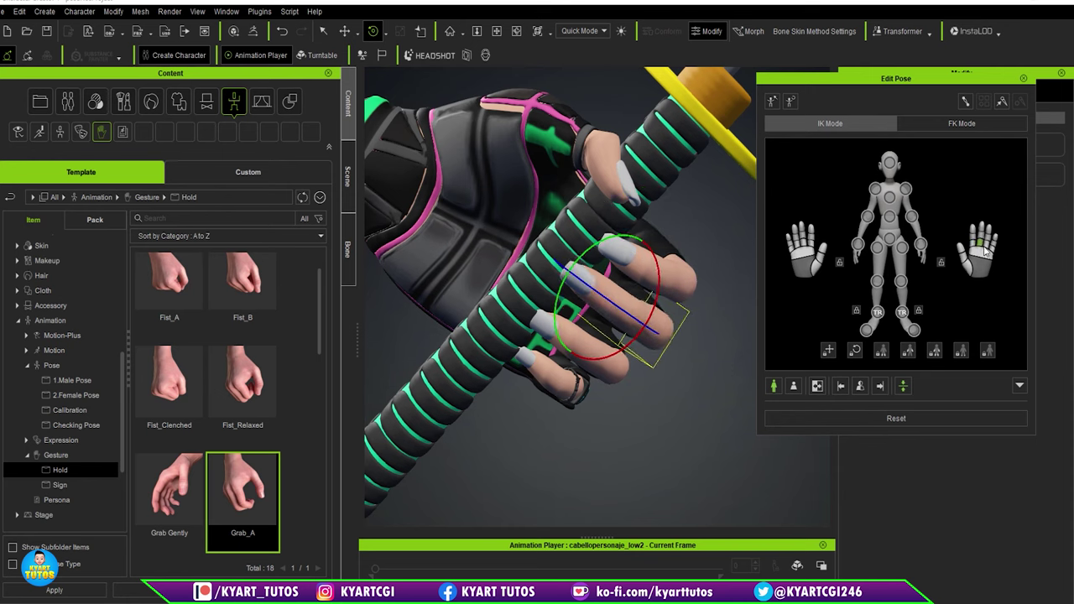
{"action": "left_click", "coordinate": [996, 245]}
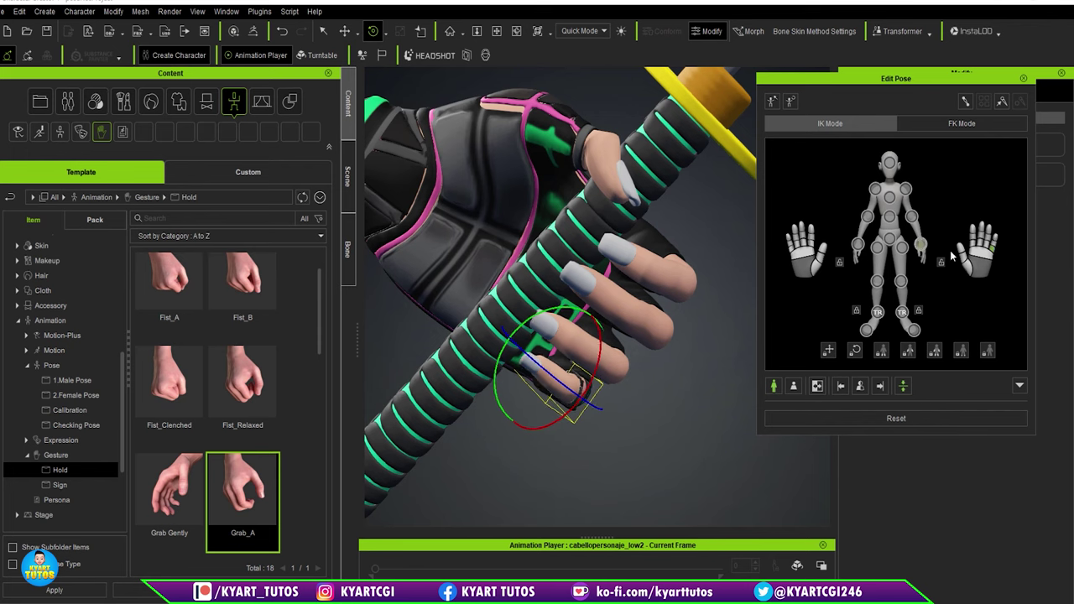
{"action": "mouse_move", "coordinate": [978, 252]}
{"action": "left_mouse_down"}
{"action": "mouse_move", "coordinate": [965, 289]}
{"action": "mouse_move", "coordinate": [974, 268]}
{"action": "left_mouse_up"}
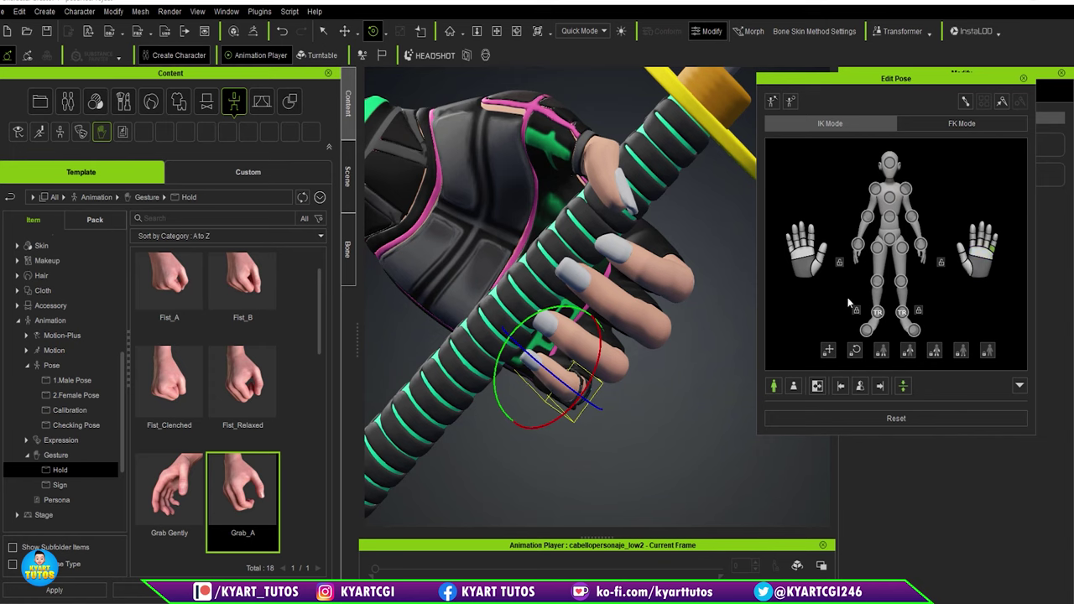
- Bend the middle and pinky fingers individually so they wrap the handle
{"action": "left_click_drag", "start_coordinate": [654, 367], "coordinate": [665, 413], "text": "alt"}
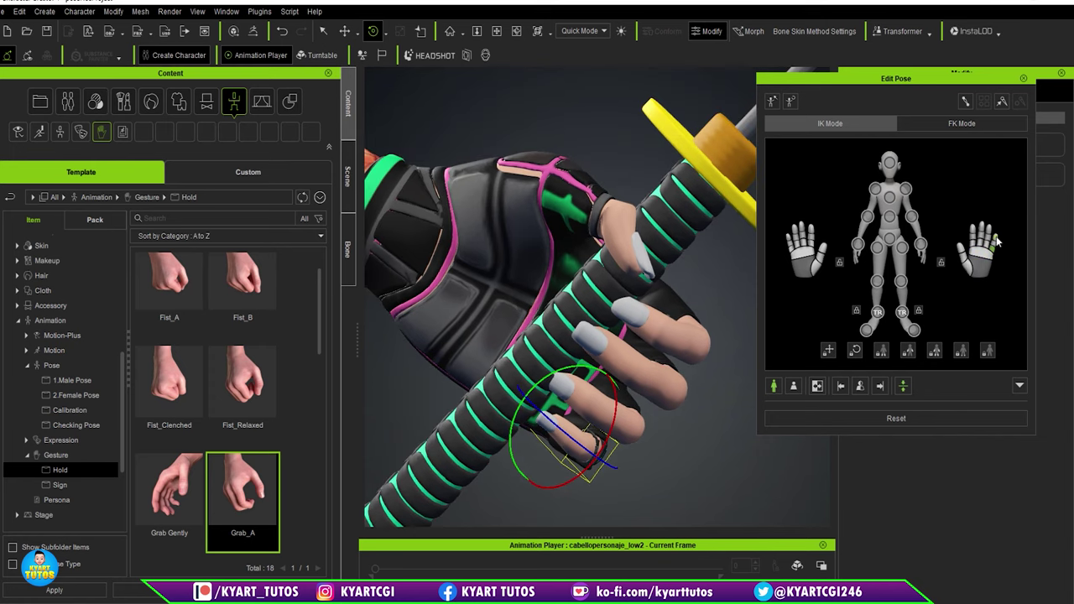
{"action": "left_click", "coordinate": [652, 325]}
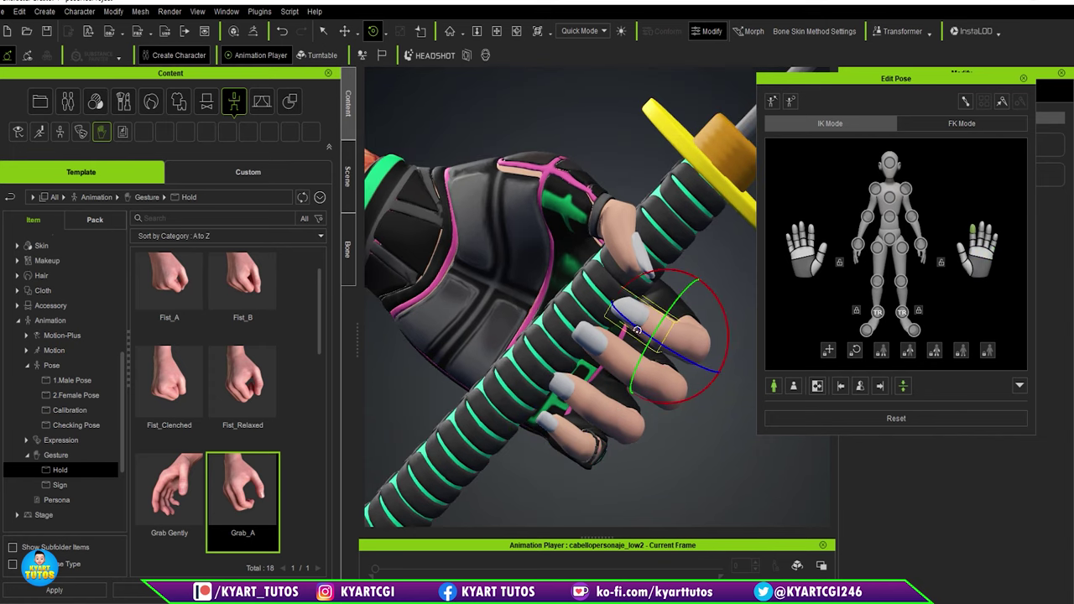
{"action": "left_click_drag", "start_coordinate": [635, 326], "coordinate": [637, 328]}
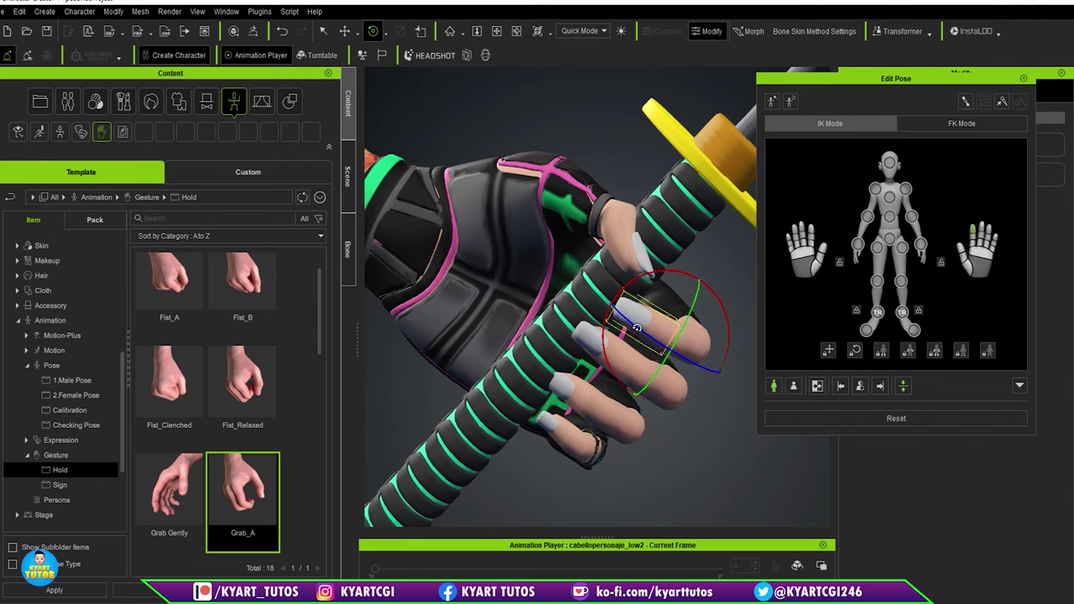
{"action": "left_click", "coordinate": [621, 369]}
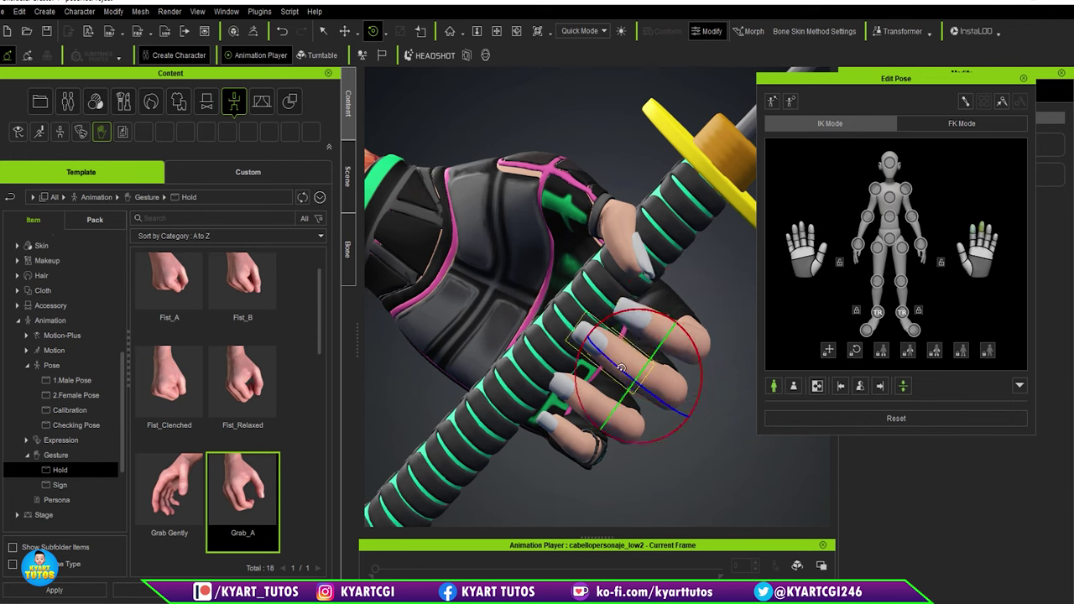
{"action": "left_click", "coordinate": [574, 400]}
{"action": "left_click_drag", "start_coordinate": [558, 388], "coordinate": [564, 396]}
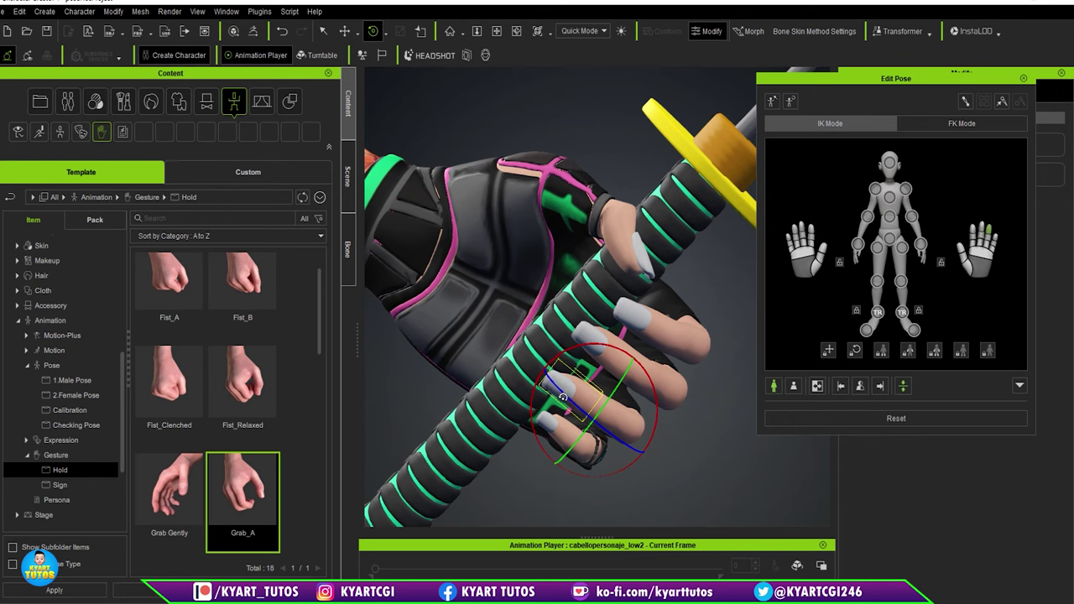
{"action": "left_click", "coordinate": [558, 434]}
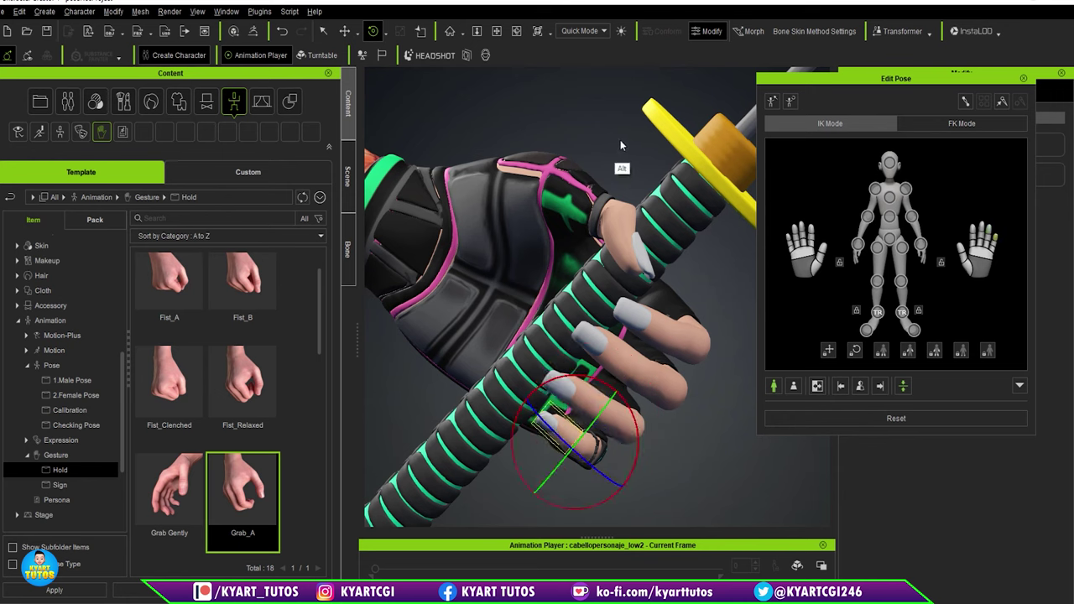
- Rotate the left wrist to adjust the katana grip
{"action": "mouse_move", "coordinate": [621, 145]}
{"action": "left_mouse_down", "text": "alt"}
{"action": "mouse_move", "coordinate": [546, 242]}
{"action": "mouse_move", "coordinate": [577, 231]}
{"action": "left_mouse_up", "text": "alt"}
{"action": "left_click", "coordinate": [576, 224]}
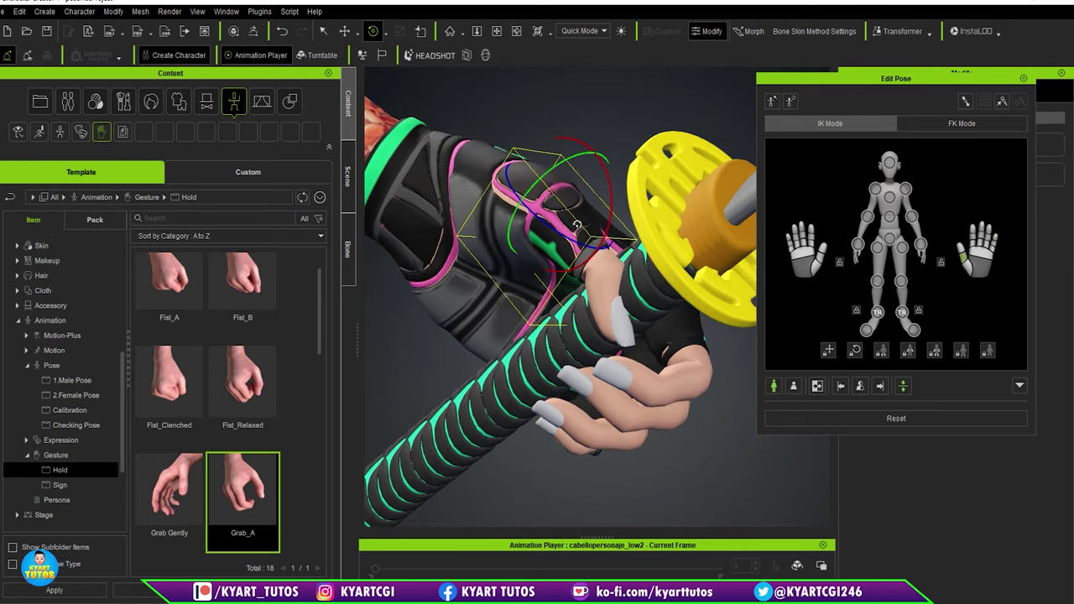
{"action": "mouse_move", "coordinate": [559, 165]}
{"action": "left_mouse_down"}
{"action": "mouse_move", "coordinate": [601, 193]}
{"action": "mouse_move", "coordinate": [589, 196]}
{"action": "left_mouse_up"}
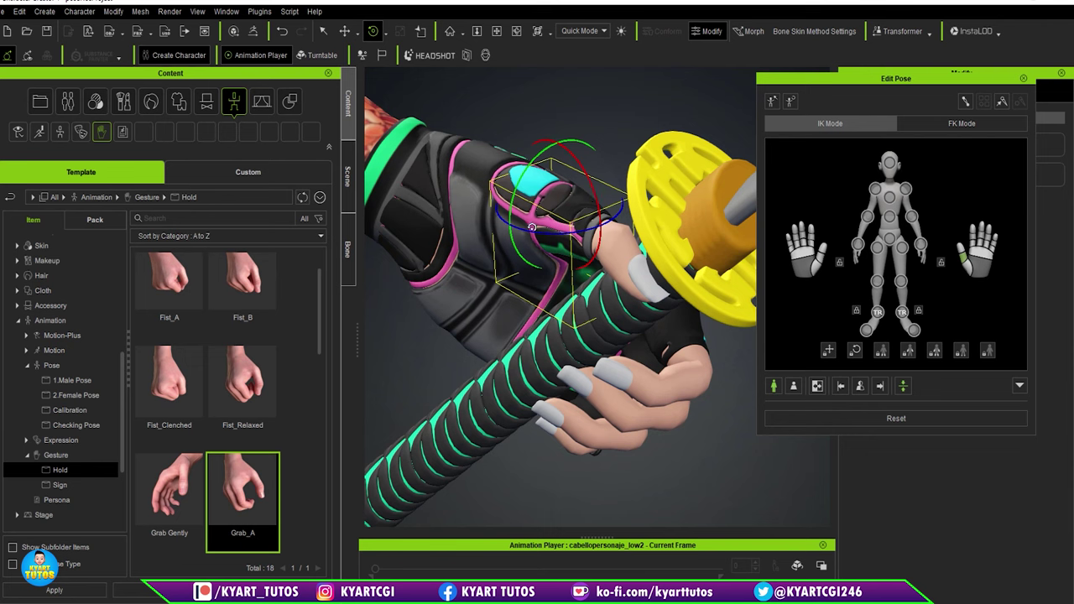
{"action": "mouse_move", "coordinate": [531, 227]}
{"action": "left_mouse_down"}
{"action": "mouse_move", "coordinate": [577, 324]}
{"action": "mouse_move", "coordinate": [408, 384]}
{"action": "mouse_move", "coordinate": [638, 329]}
{"action": "left_mouse_up"}
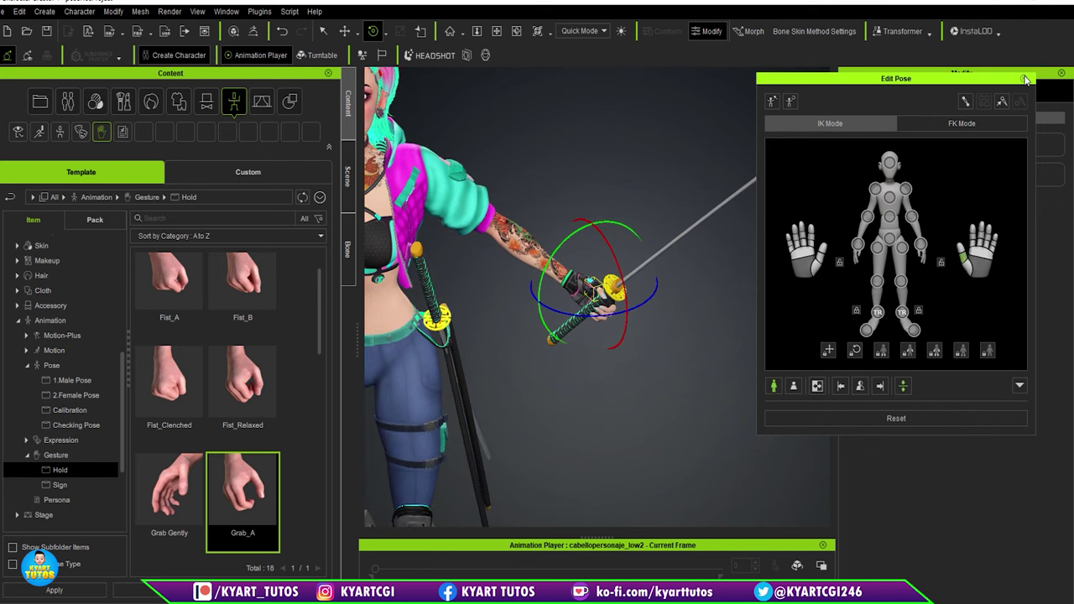
- Reopen Edit Pose, rotate the head to face more squarely forward, and close the editor
{"action": "left_click", "coordinate": [1024, 78]}
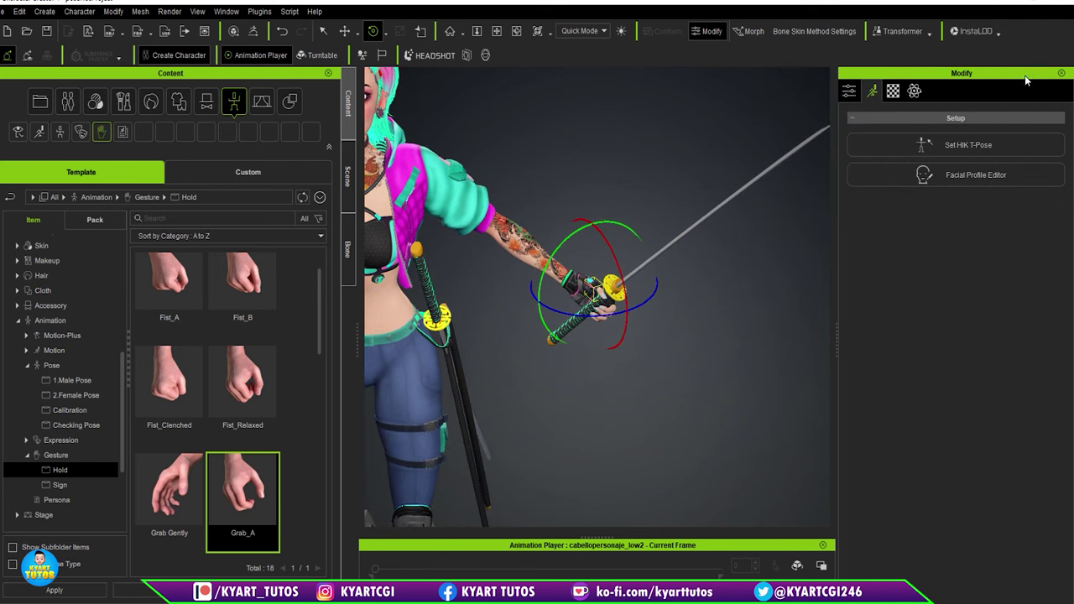
{"action": "key", "text": "q"}
{"action": "mouse_move", "coordinate": [652, 369]}
{"action": "left_mouse_down", "text": "alt"}
{"action": "mouse_move", "coordinate": [678, 355]}
{"action": "mouse_move", "coordinate": [479, 355]}
{"action": "mouse_move", "coordinate": [643, 427]}
{"action": "left_mouse_up", "text": "alt"}
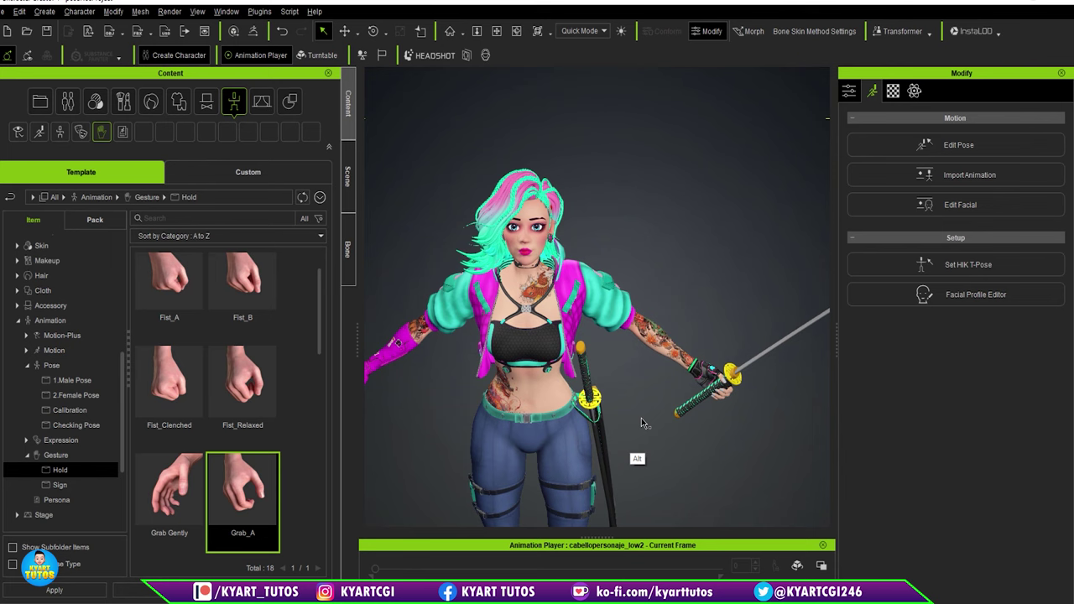
{"action": "left_click", "coordinate": [928, 148]}
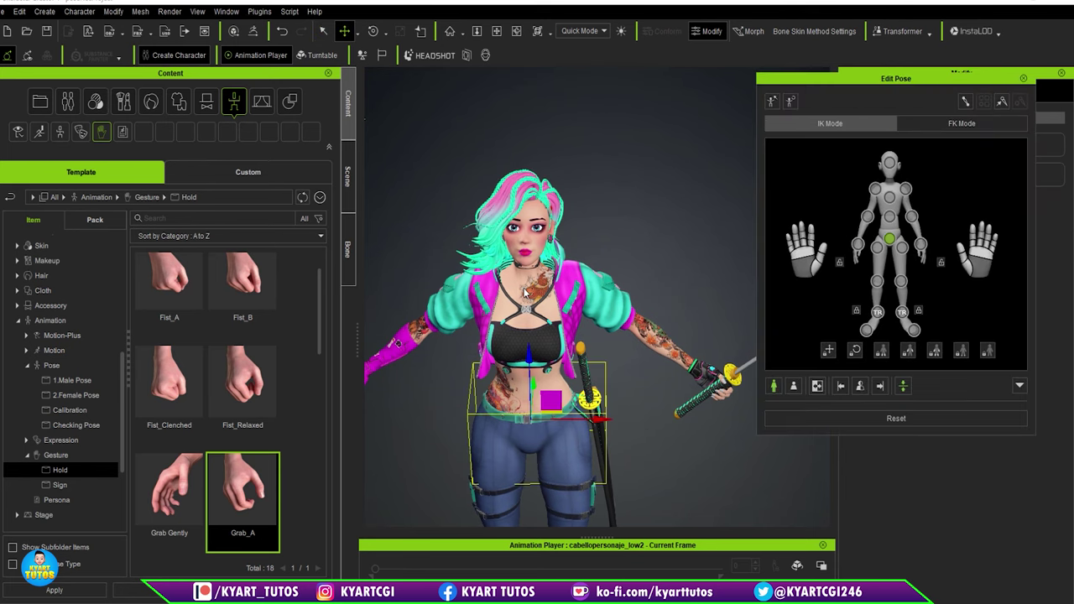
{"action": "left_click", "coordinate": [540, 247]}
{"action": "left_click_drag", "start_coordinate": [539, 248], "coordinate": [645, 258], "text": "alt"}
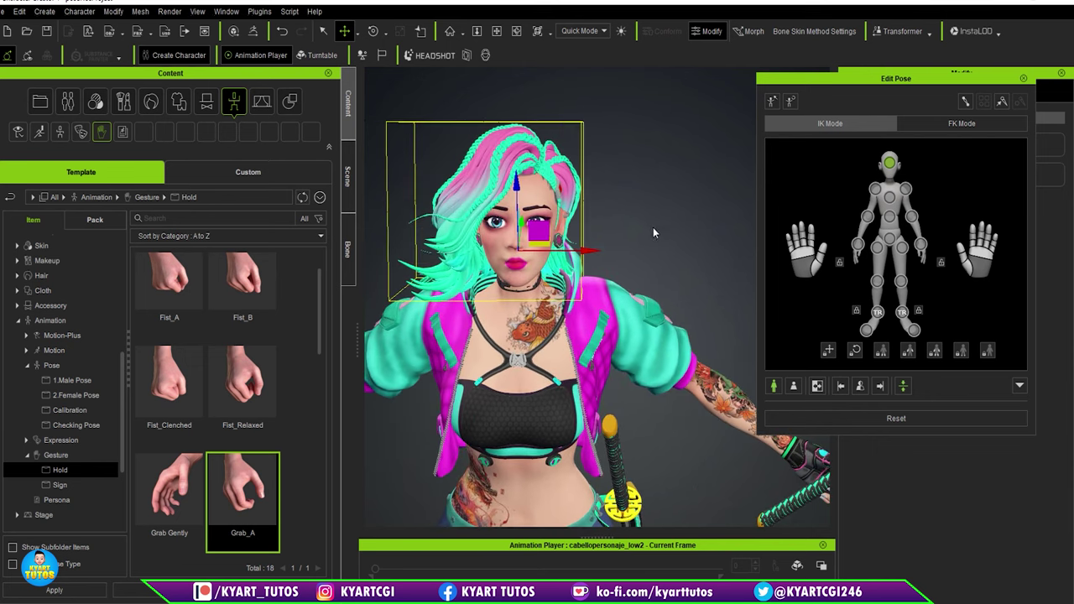
{"action": "left_click_drag", "start_coordinate": [658, 208], "coordinate": [655, 206], "text": "alt"}
{"action": "key", "text": "e"}
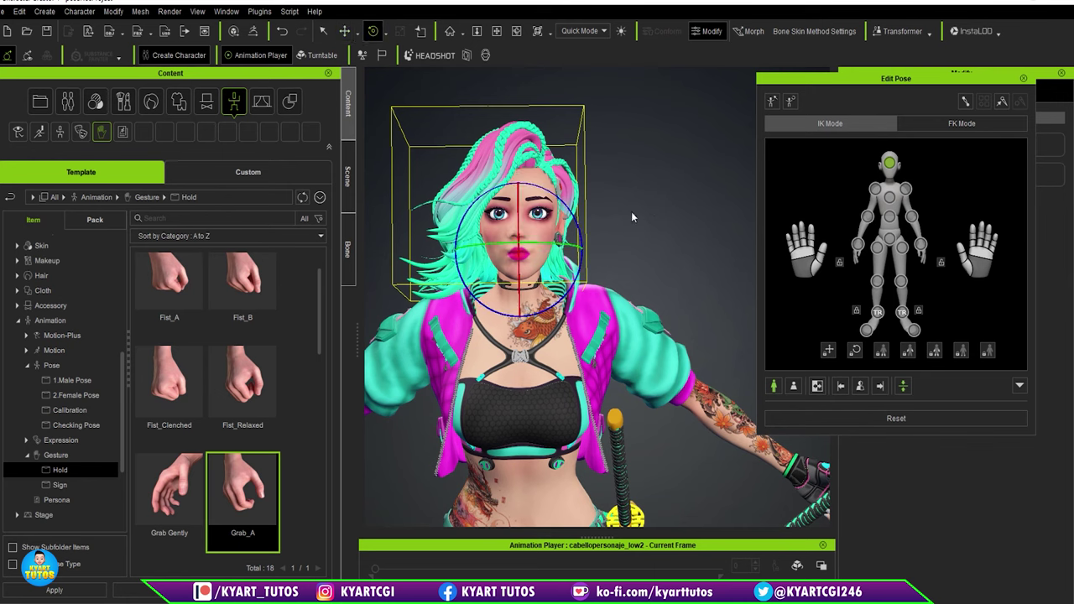
{"action": "left_click_drag", "start_coordinate": [518, 210], "coordinate": [504, 219]}
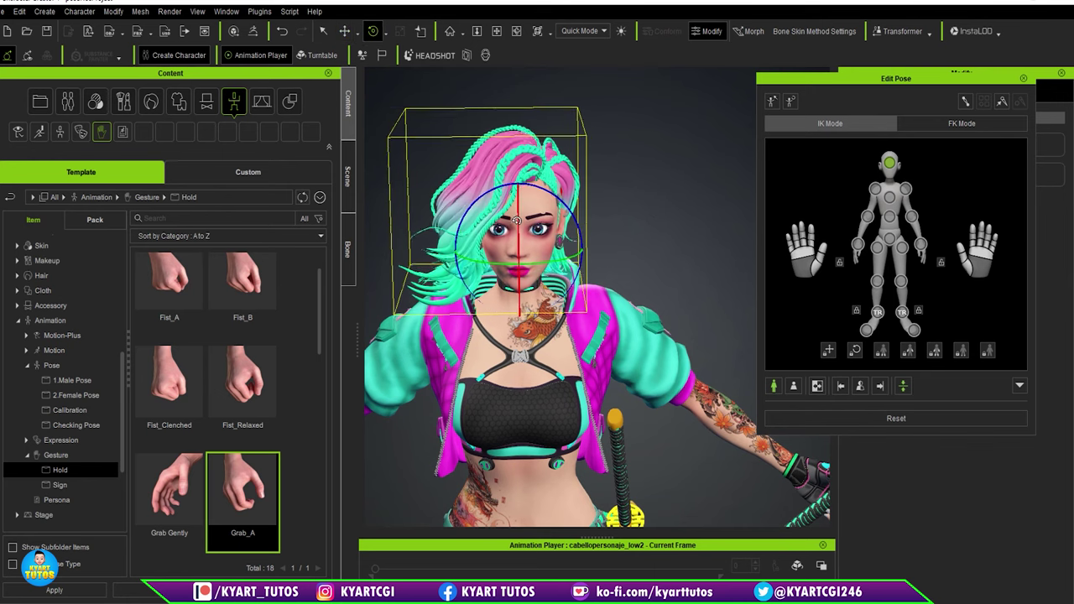
{"action": "left_click", "coordinate": [1023, 78]}
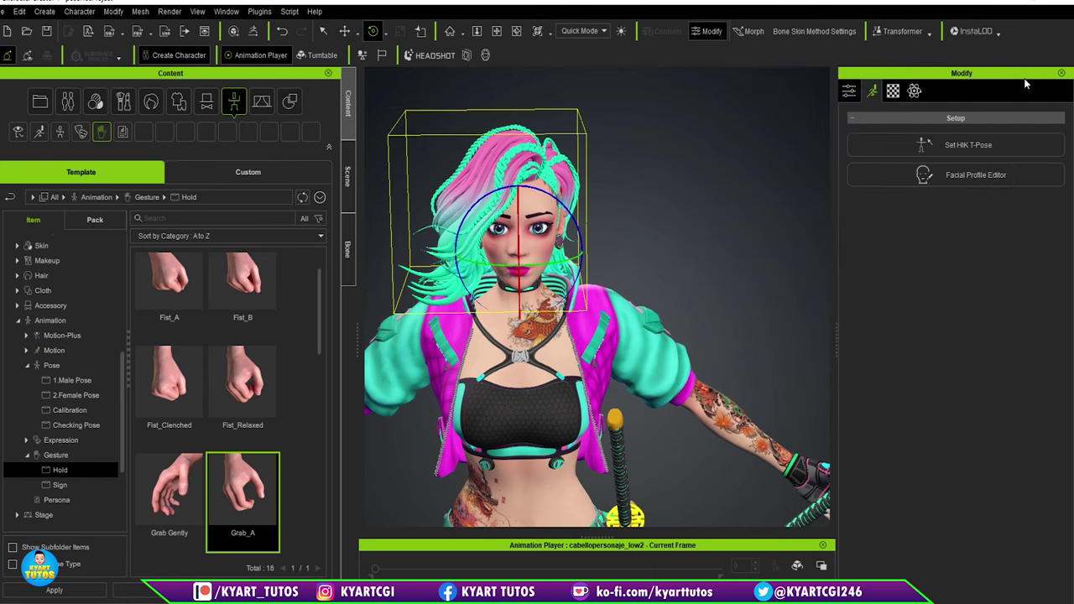
- Clear the head selection, then zoom, pan and orbit until she faces the camera head to boots
{"action": "key", "text": "q"}
{"action": "left_click", "coordinate": [686, 317]}
{"action": "scroll", "coordinate": [696, 286], "scroll_direction": "down", "scroll_amount": 3}
{"action": "scroll", "coordinate": [705, 277], "scroll_direction": "down", "scroll_amount": 2}
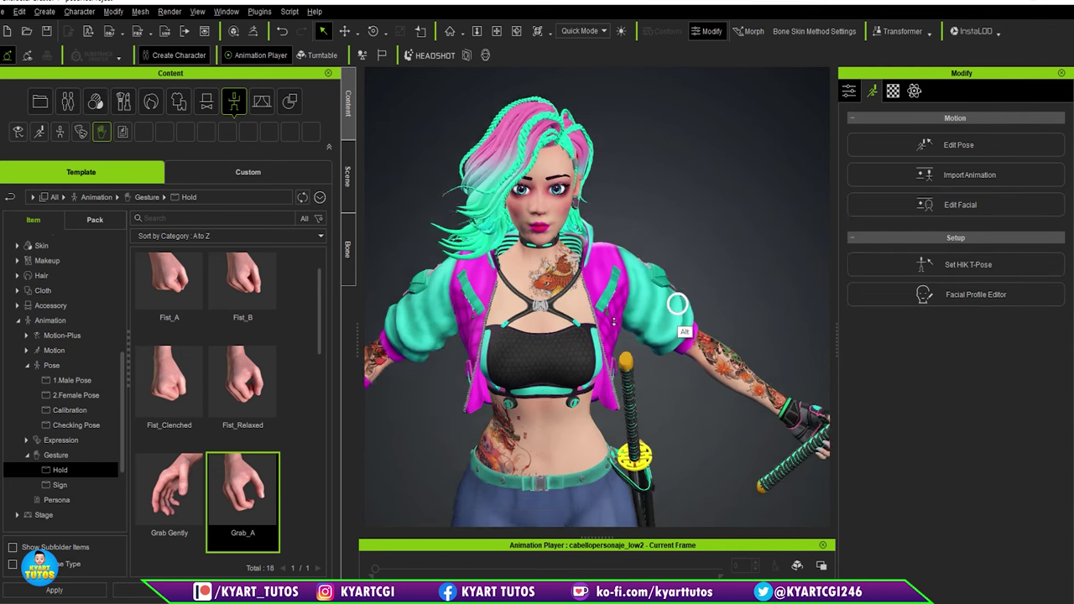
{"action": "scroll", "coordinate": [730, 281], "scroll_direction": "down", "scroll_amount": 2}
{"action": "scroll", "coordinate": [672, 353], "scroll_direction": "down", "scroll_amount": 2}
{"action": "middle_click_drag", "start_coordinate": [618, 404], "coordinate": [684, 317]}
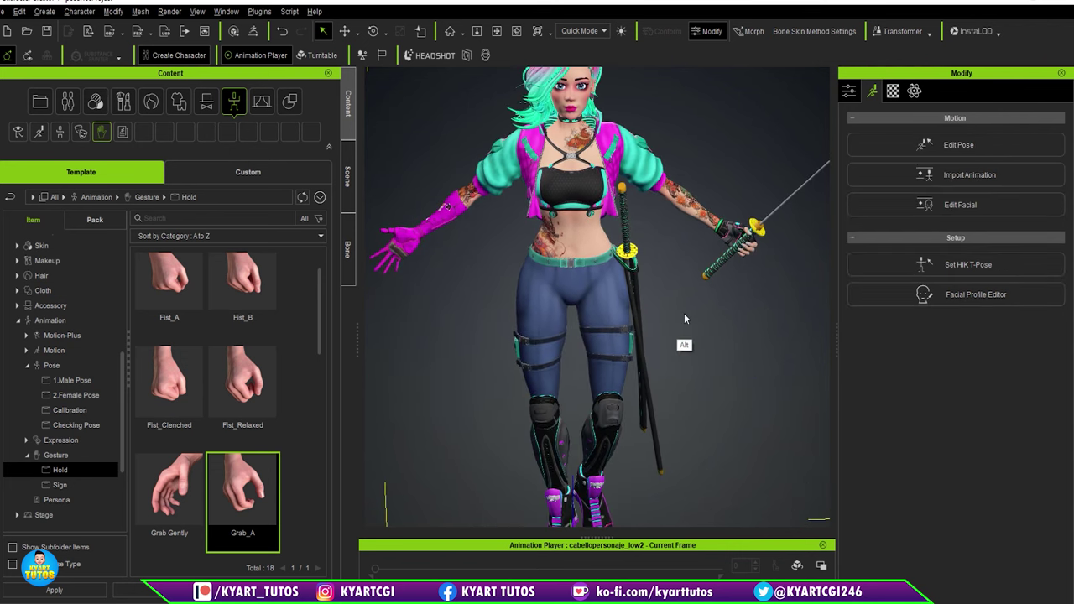
{"action": "mouse_move", "coordinate": [693, 321]}
{"action": "left_mouse_down", "text": "alt"}
{"action": "mouse_move", "coordinate": [683, 319]}
{"action": "mouse_move", "coordinate": [697, 319]}
{"action": "mouse_move", "coordinate": [690, 377]}
{"action": "mouse_move", "coordinate": [568, 359]}
{"action": "mouse_move", "coordinate": [736, 324]}
{"action": "mouse_move", "coordinate": [696, 308]}
{"action": "mouse_move", "coordinate": [643, 312]}
{"action": "left_mouse_up", "text": "alt"}
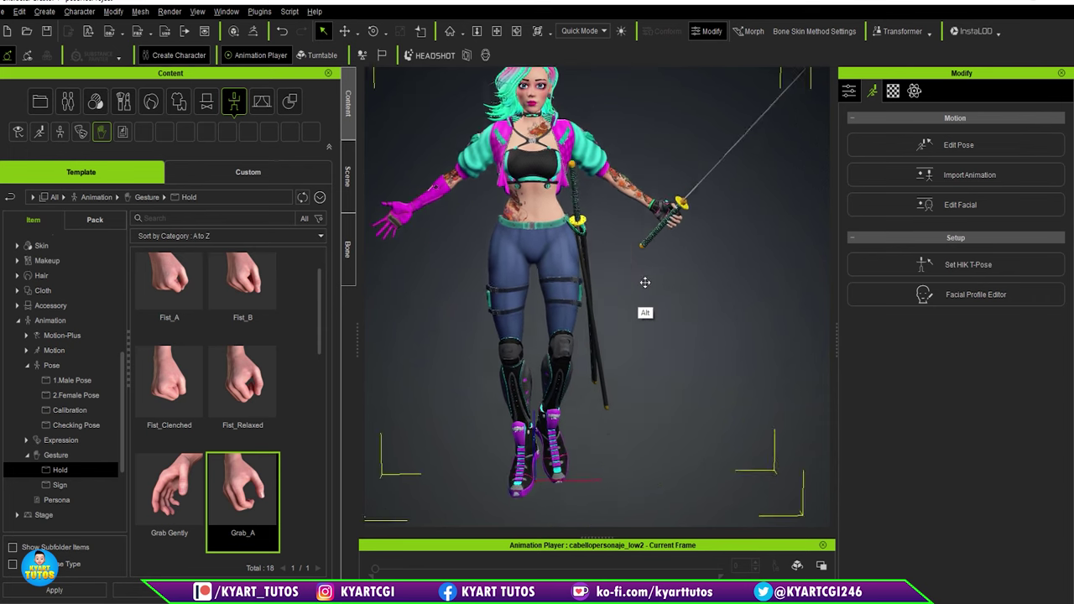
{"action": "middle_click_drag", "start_coordinate": [643, 311], "coordinate": [687, 328], "text": "alt"}
{"action": "mouse_move", "coordinate": [686, 328]}
{"action": "left_mouse_down", "text": "alt"}
{"action": "mouse_move", "coordinate": [718, 334]}
{"action": "mouse_move", "coordinate": [629, 338]}
{"action": "mouse_move", "coordinate": [683, 333]}
{"action": "mouse_move", "coordinate": [694, 369]}
{"action": "mouse_move", "coordinate": [715, 365]}
{"action": "left_mouse_up", "text": "alt"}
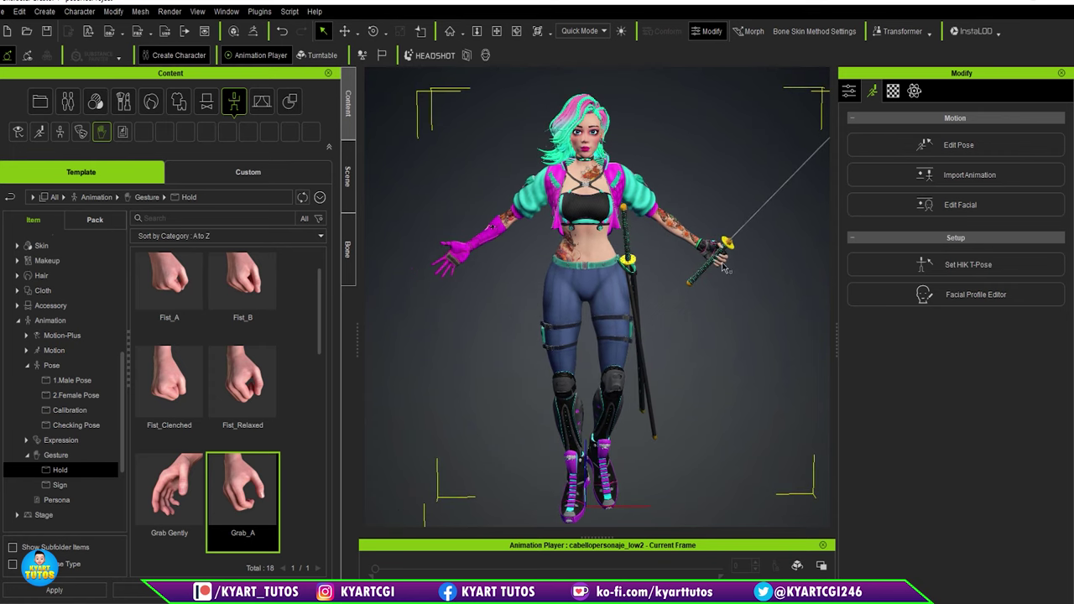
{"action": "left_click", "coordinate": [260, 12]}
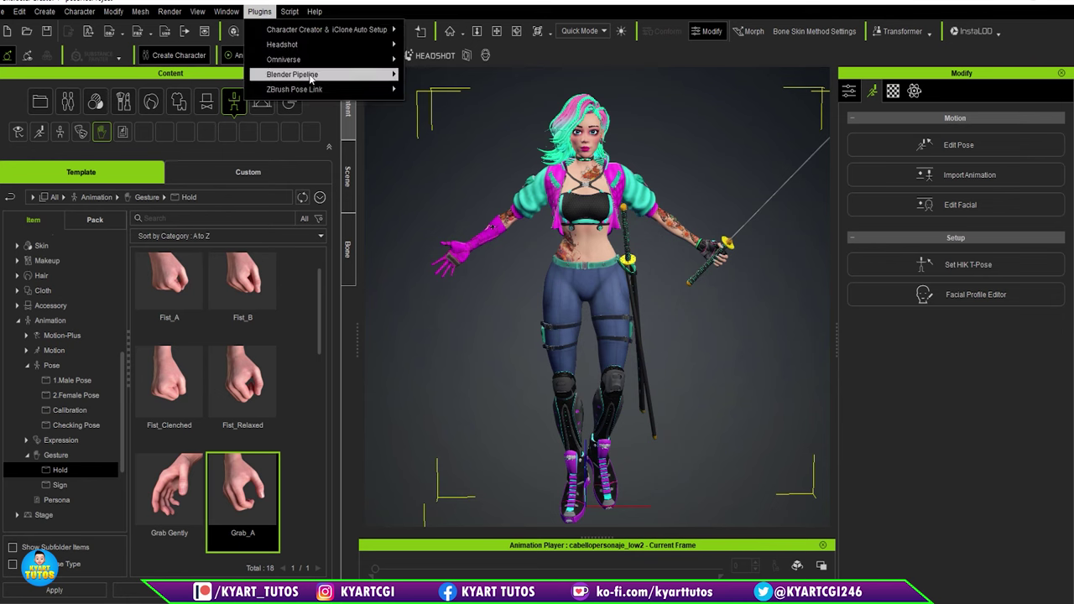
{"action": "mouse_move", "coordinate": [294, 89]}
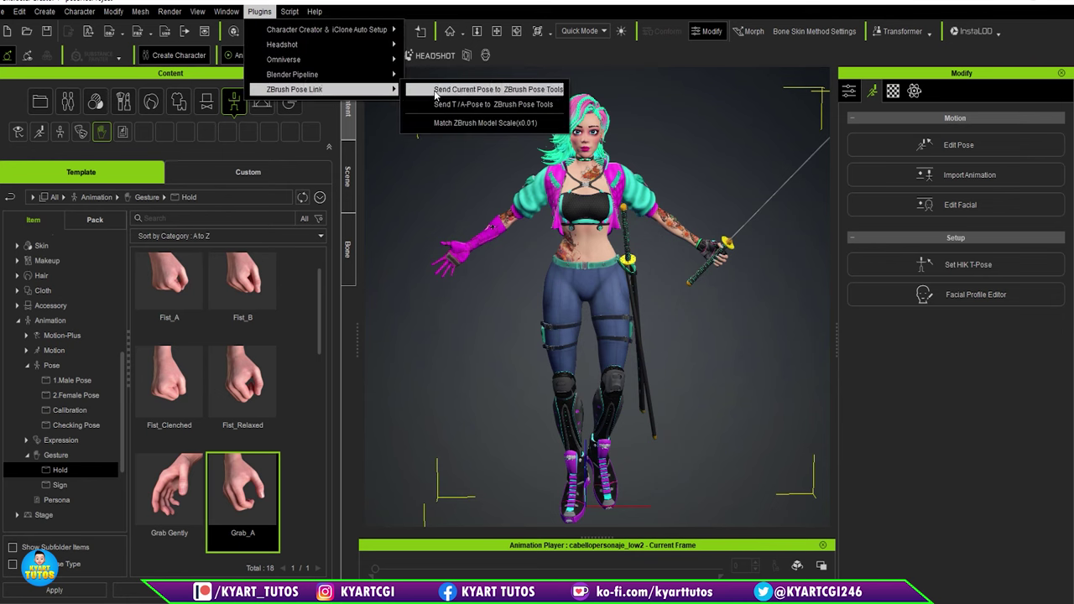
- Send the current pose to ZBrush Pose Tools via ZBrush Pose Link
{"action": "left_click", "coordinate": [474, 90]}
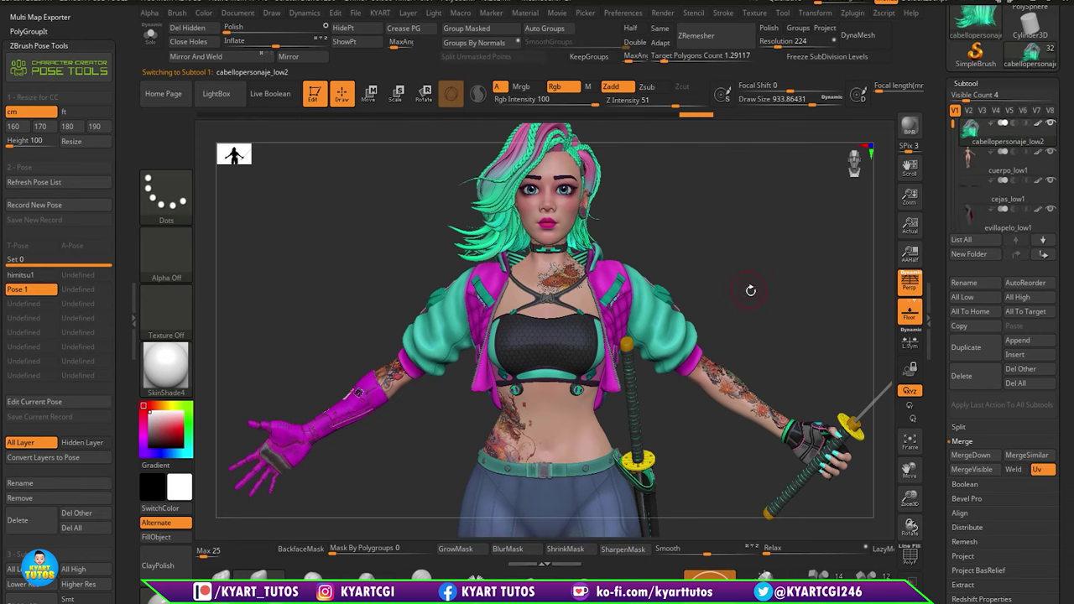
- Rename the new arms-out katana pose to himitsu2 and reframe the character in view
{"action": "key", "text": "f"}
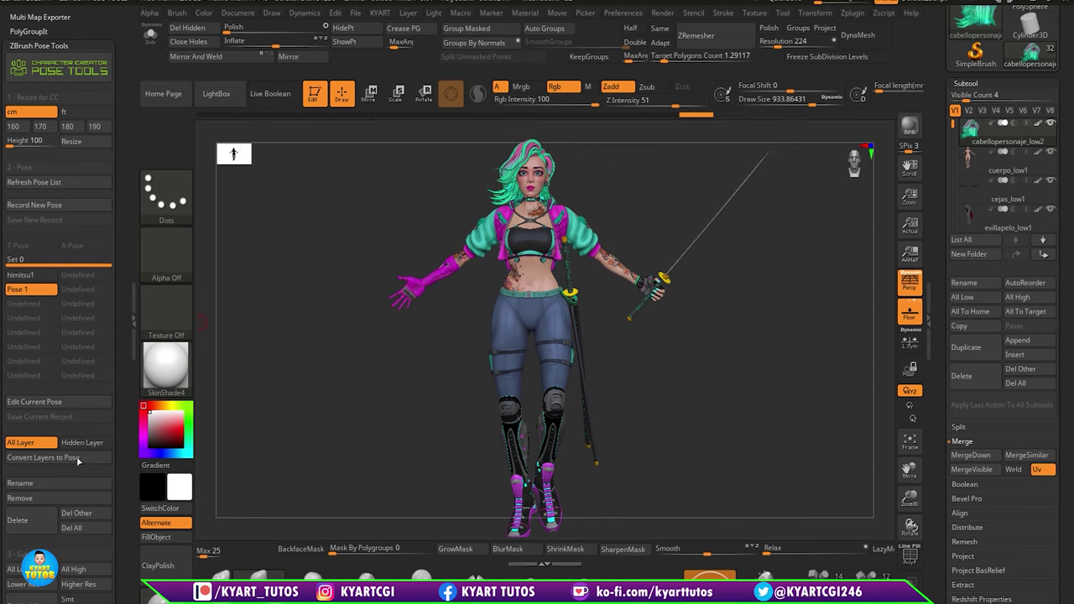
{"action": "left_click", "coordinate": [73, 485]}
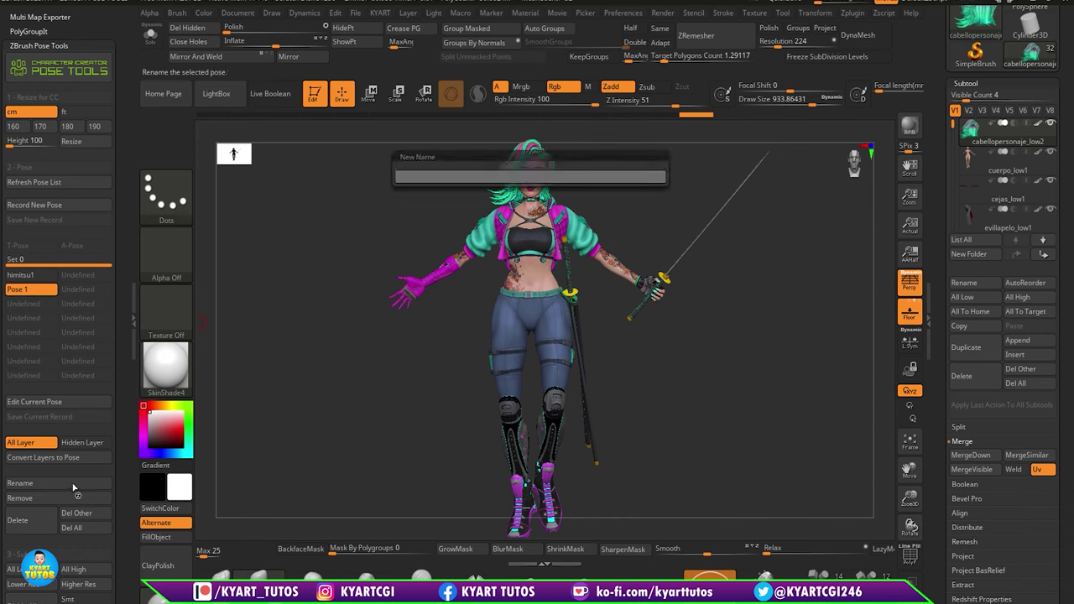
{"action": "key", "text": "Return"}
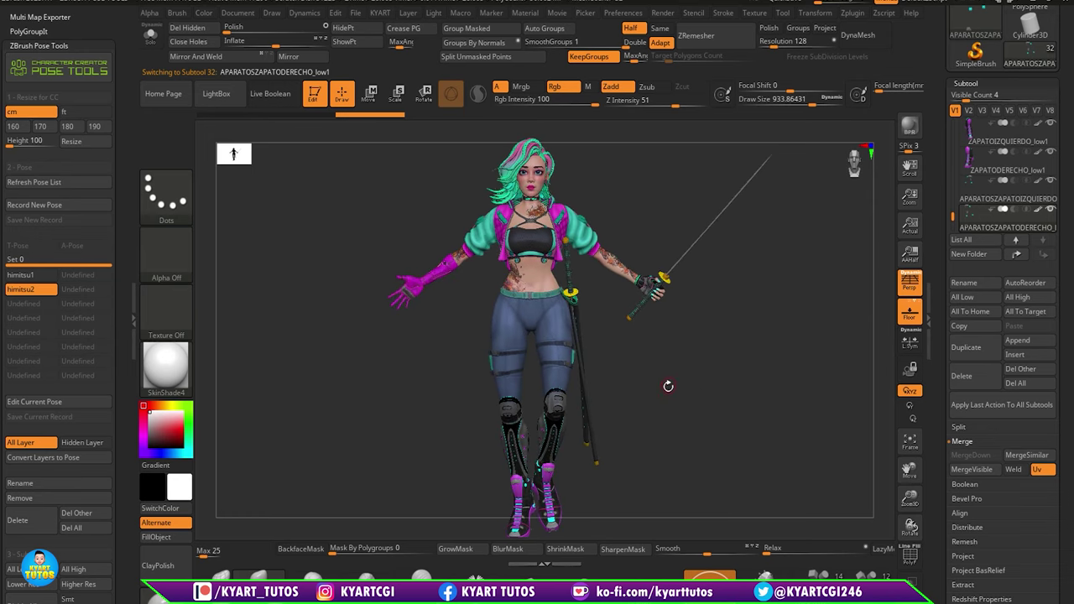
{"action": "mouse_move", "coordinate": [652, 387]}
{"action": "left_mouse_down", "text": "alt"}
{"action": "mouse_move", "coordinate": [475, 389]}
{"action": "mouse_move", "coordinate": [618, 374]}
{"action": "left_mouse_up", "text": "alt"}
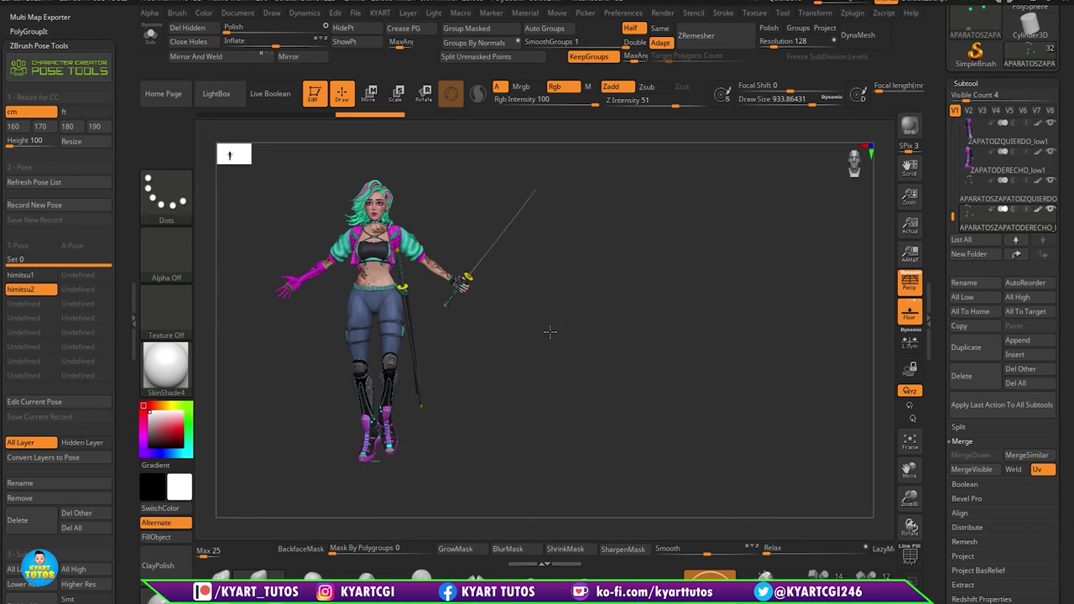
{"action": "mouse_move", "coordinate": [576, 358]}
{"action": "left_mouse_down", "text": "alt"}
{"action": "mouse_move", "coordinate": [620, 382]}
{"action": "mouse_move", "coordinate": [602, 368]}
{"action": "left_mouse_up", "text": "alt"}
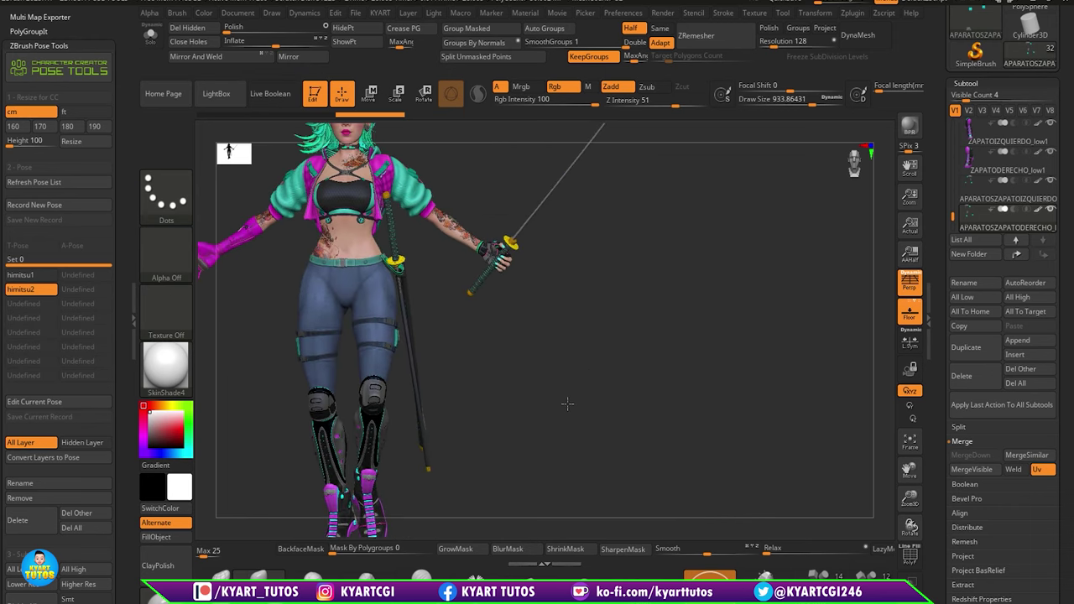
- Hide the shelves and leave copies of the arms-out pose facing front and back
{"action": "key", "text": "Tab"}
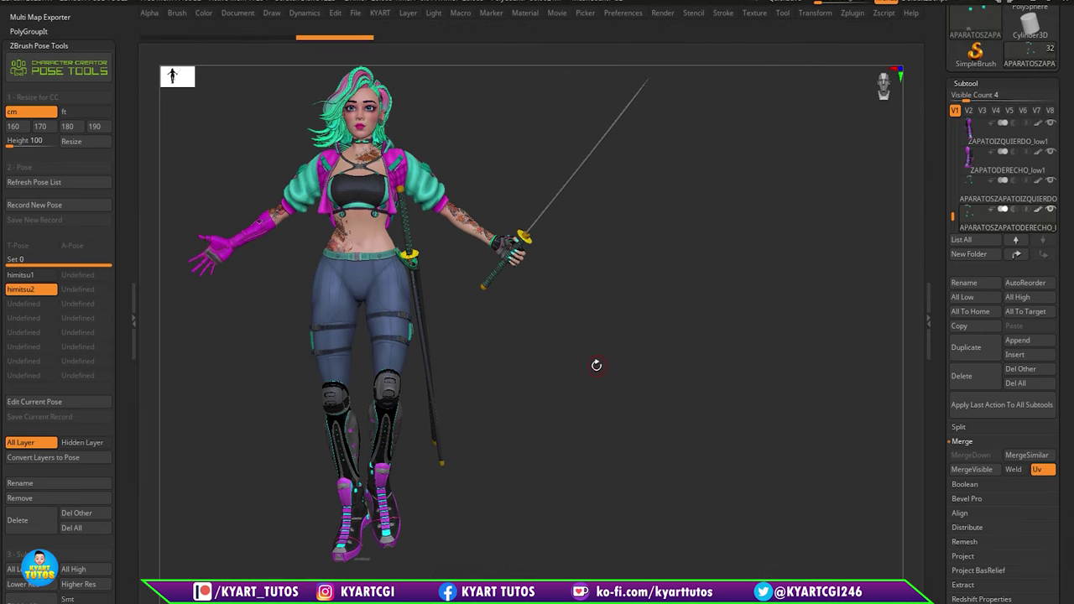
{"action": "mouse_move", "coordinate": [612, 363]}
{"action": "left_mouse_down"}
{"action": "mouse_move", "coordinate": [556, 390]}
{"action": "mouse_move", "coordinate": [453, 376]}
{"action": "mouse_move", "coordinate": [530, 386]}
{"action": "left_mouse_up"}
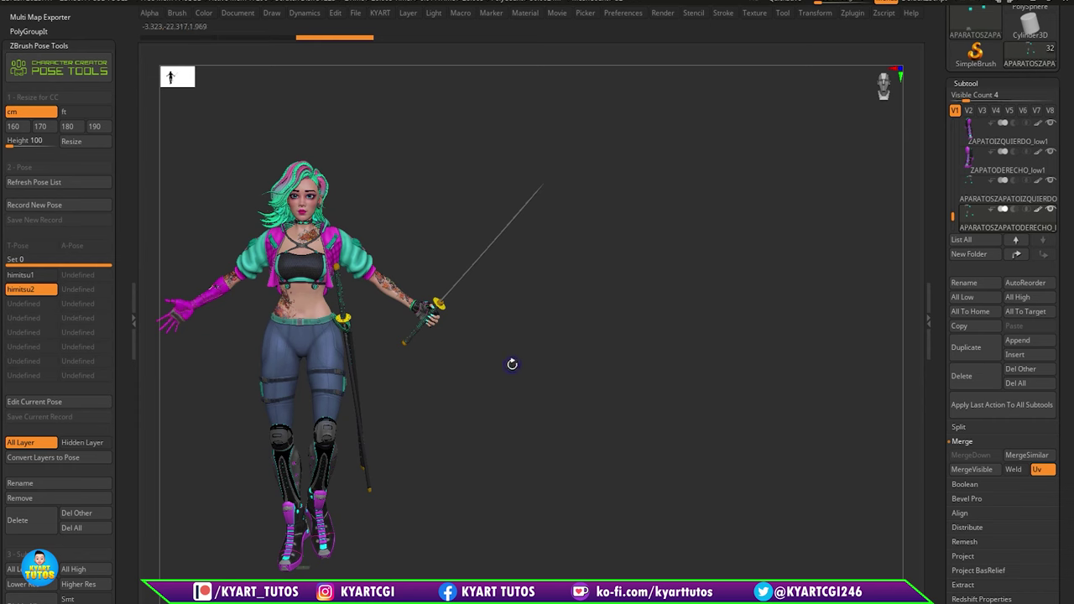
{"action": "left_click_drag", "start_coordinate": [640, 367], "coordinate": [575, 391]}
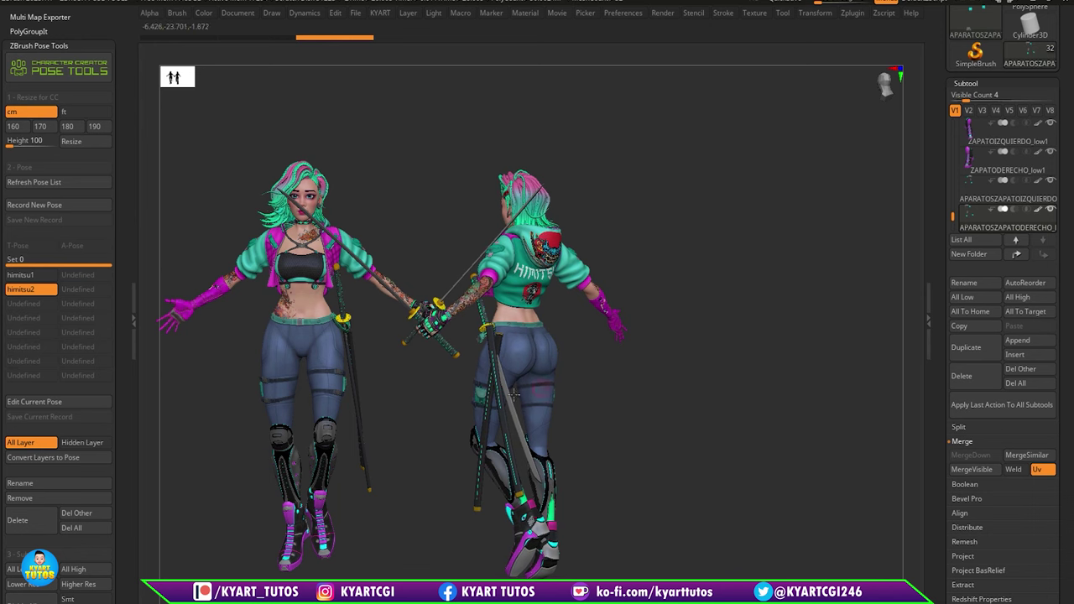
- Switch the third copy to the himitsu1 pose and turn it to face front
{"action": "left_click", "coordinate": [762, 413]}
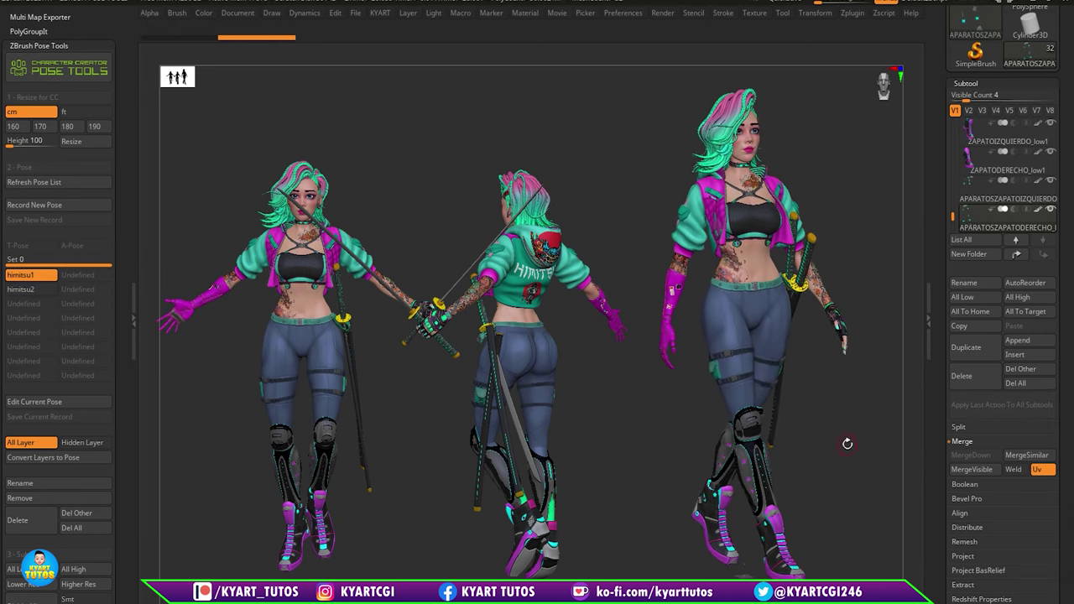
{"action": "mouse_move", "coordinate": [848, 443]}
{"action": "left_mouse_down"}
{"action": "mouse_move", "coordinate": [833, 467]}
{"action": "mouse_move", "coordinate": [812, 456]}
{"action": "left_mouse_up"}
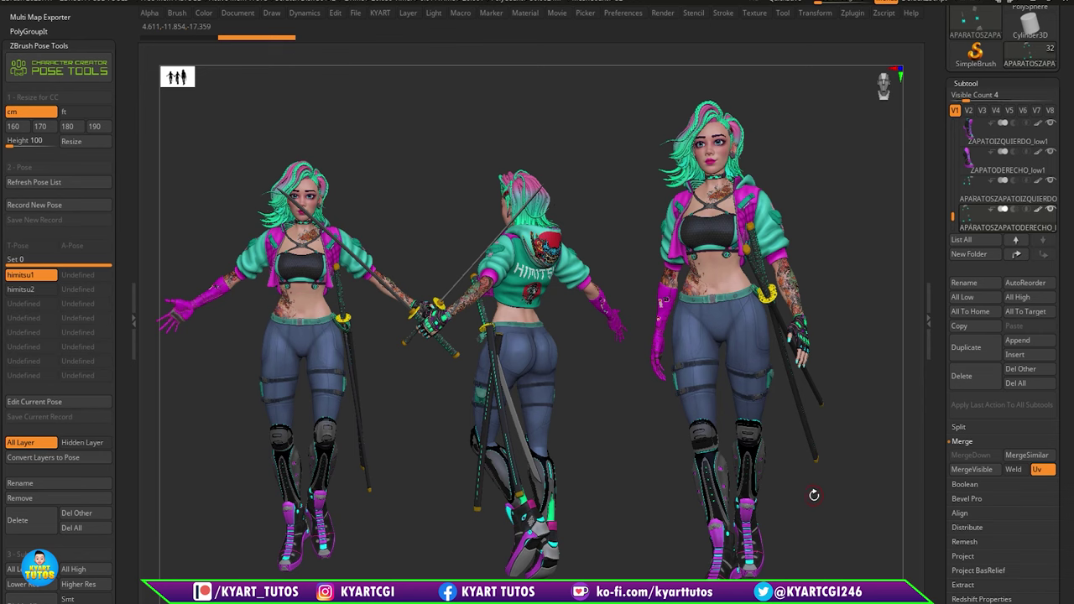
{"action": "left_click_drag", "start_coordinate": [812, 495], "coordinate": [772, 491]}
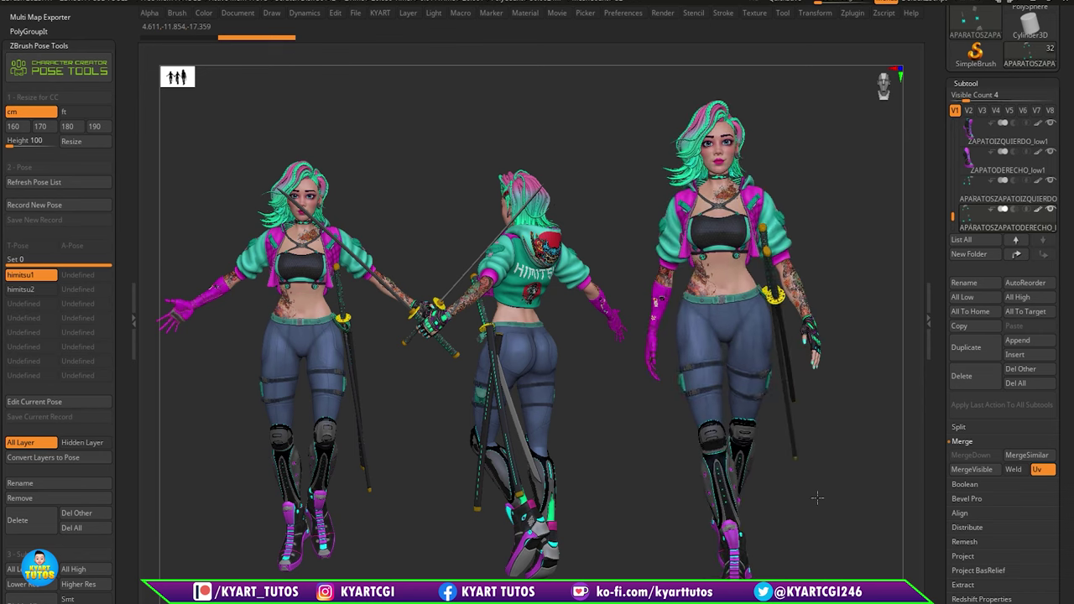
- Save the three-pose lineup from Document > Export as a JPEG in the himitsu poses folder
{"action": "left_click", "coordinate": [241, 14]}
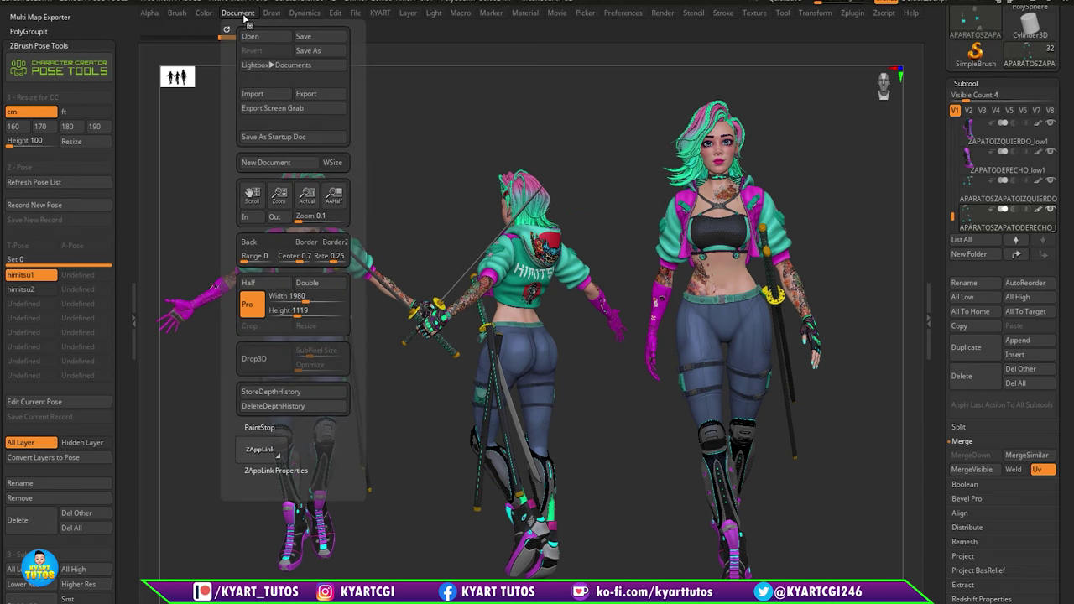
{"action": "left_click", "coordinate": [307, 93]}
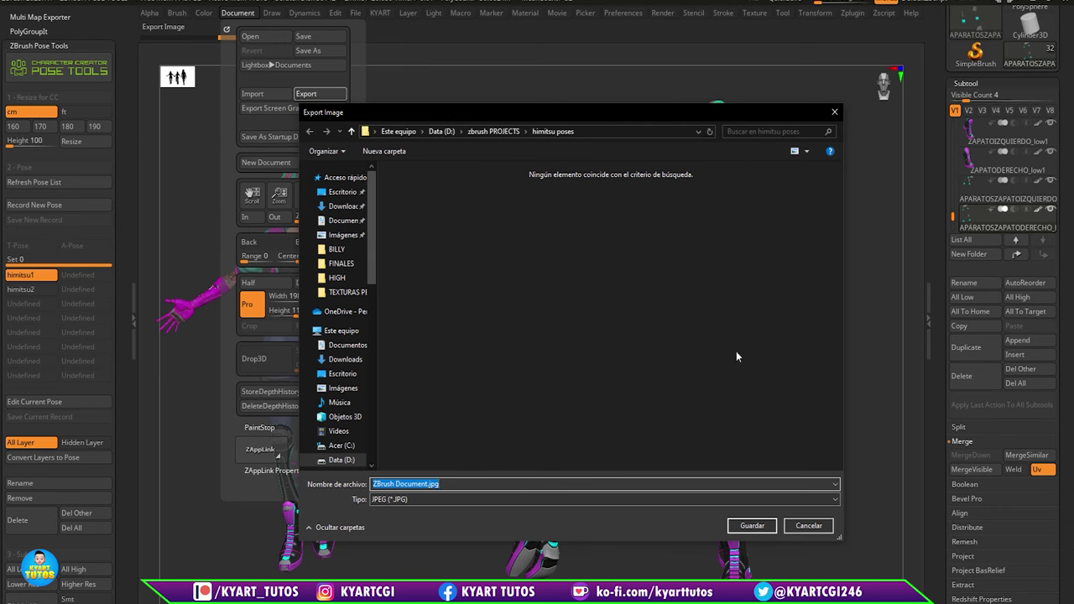
{"action": "left_click", "coordinate": [808, 525]}
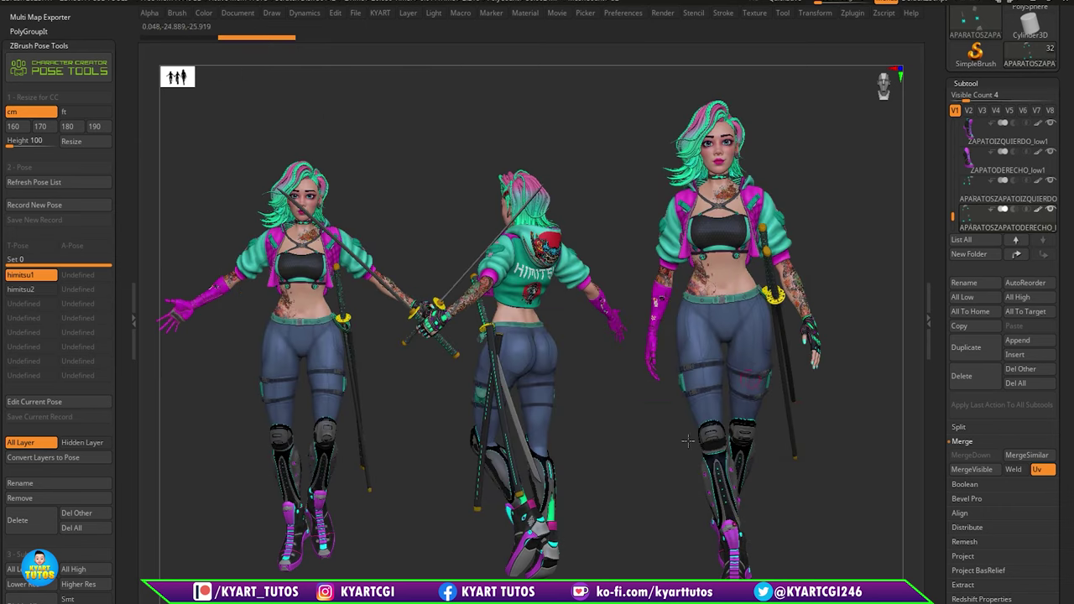